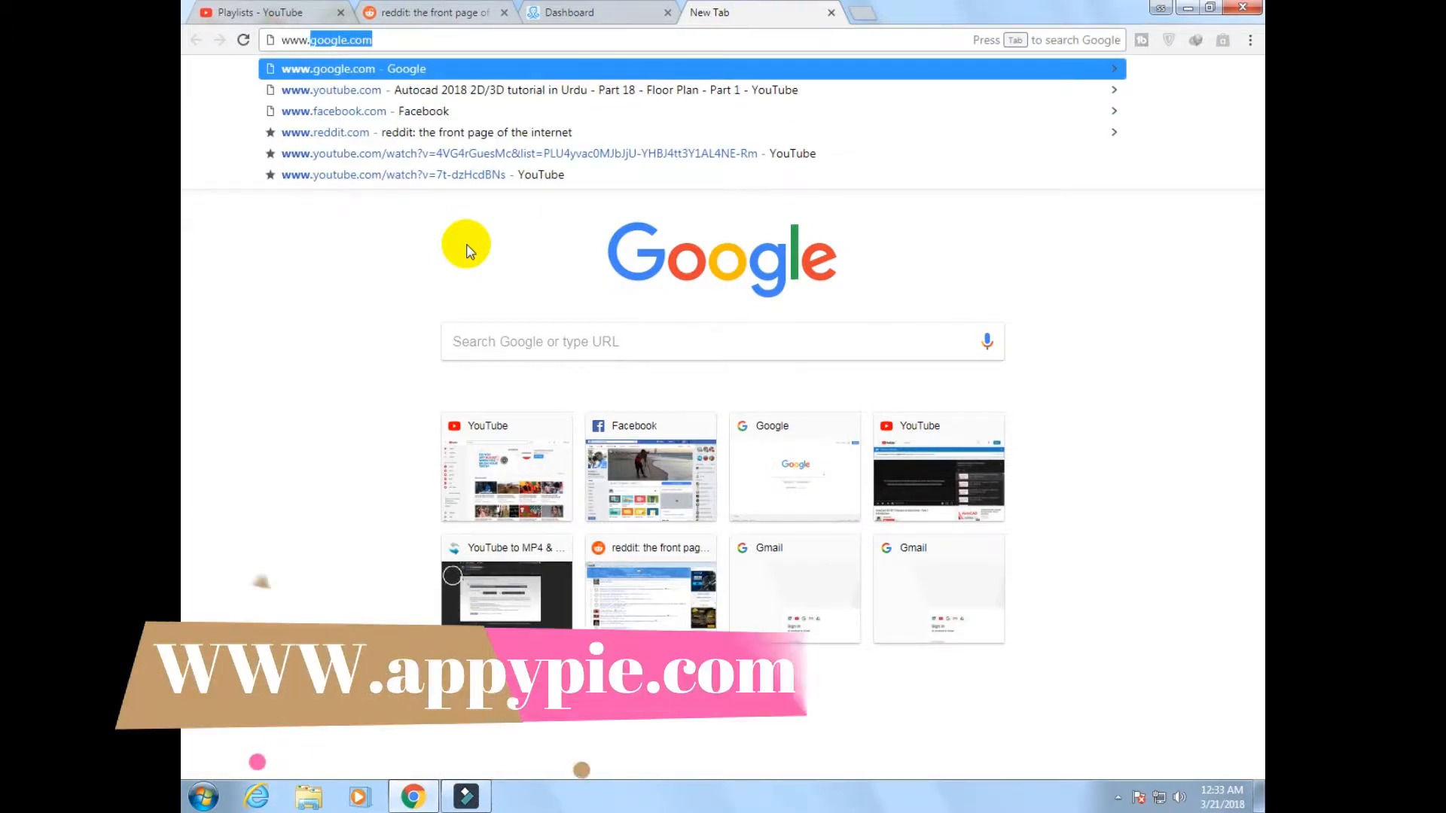
text(appypi)
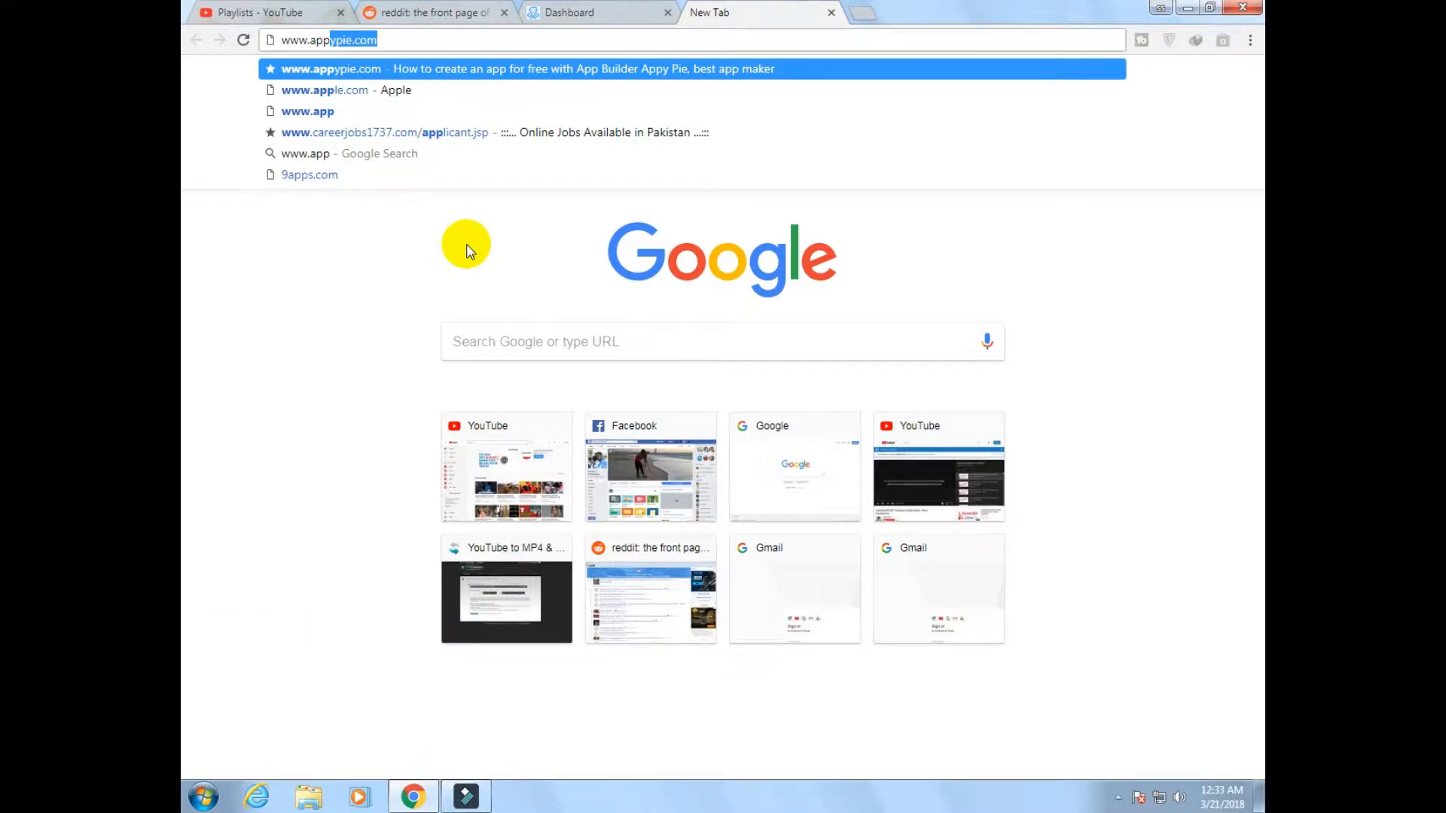
key(Return)
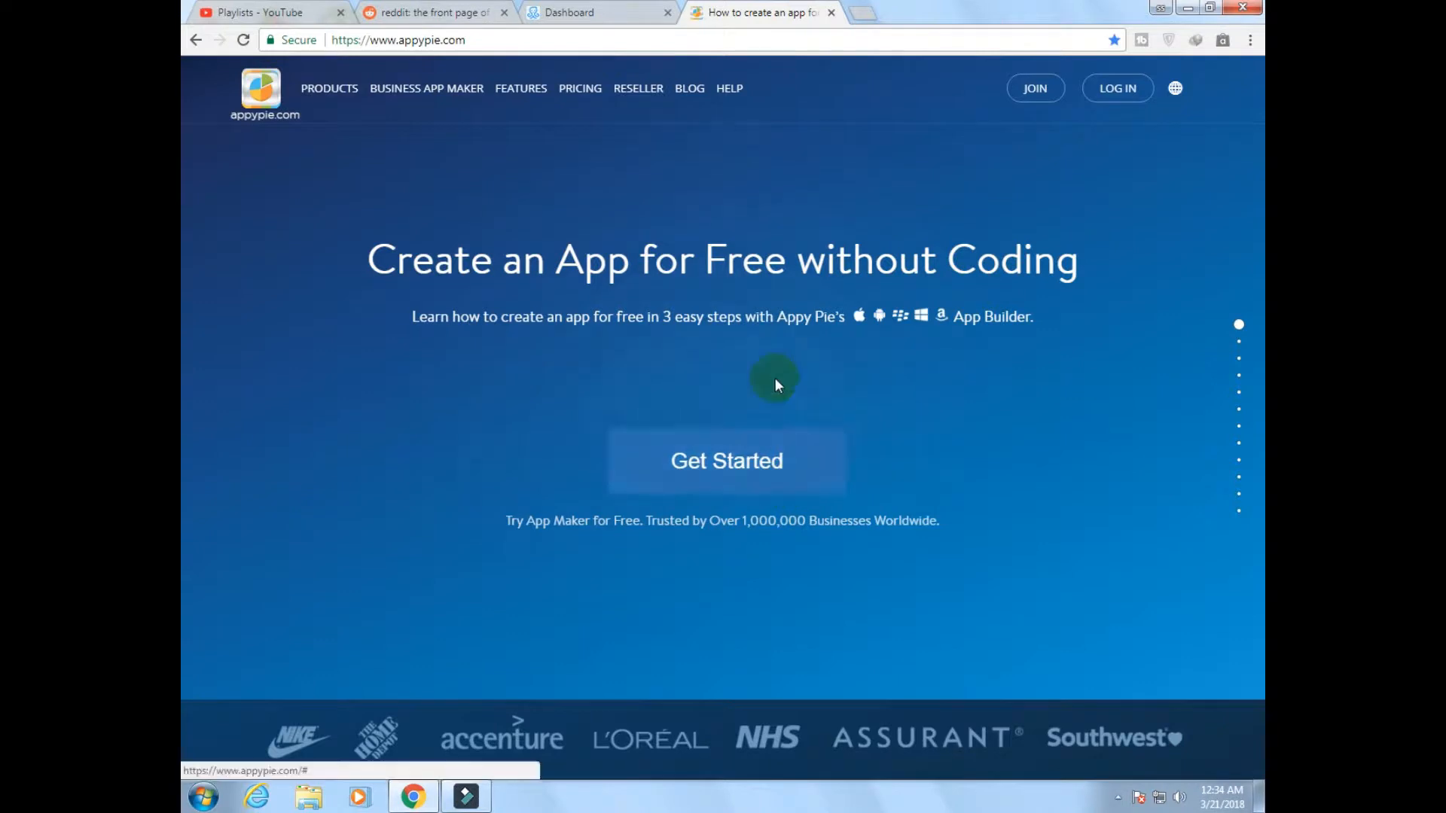
click(698, 460)
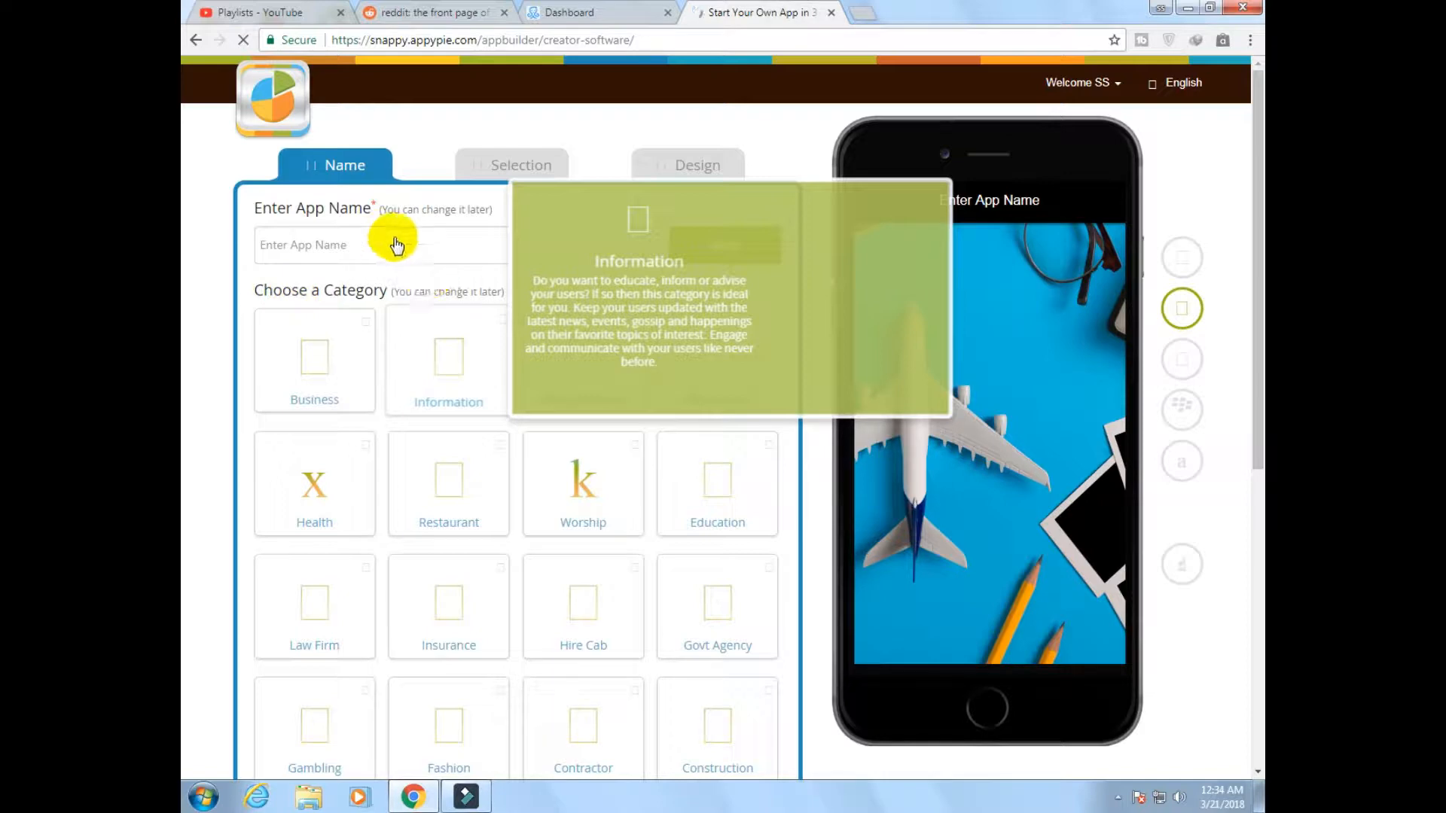
Look through the available app categories, from Business down to Wedding and Other, including the Author description
scroll(419, 294, down, 7)
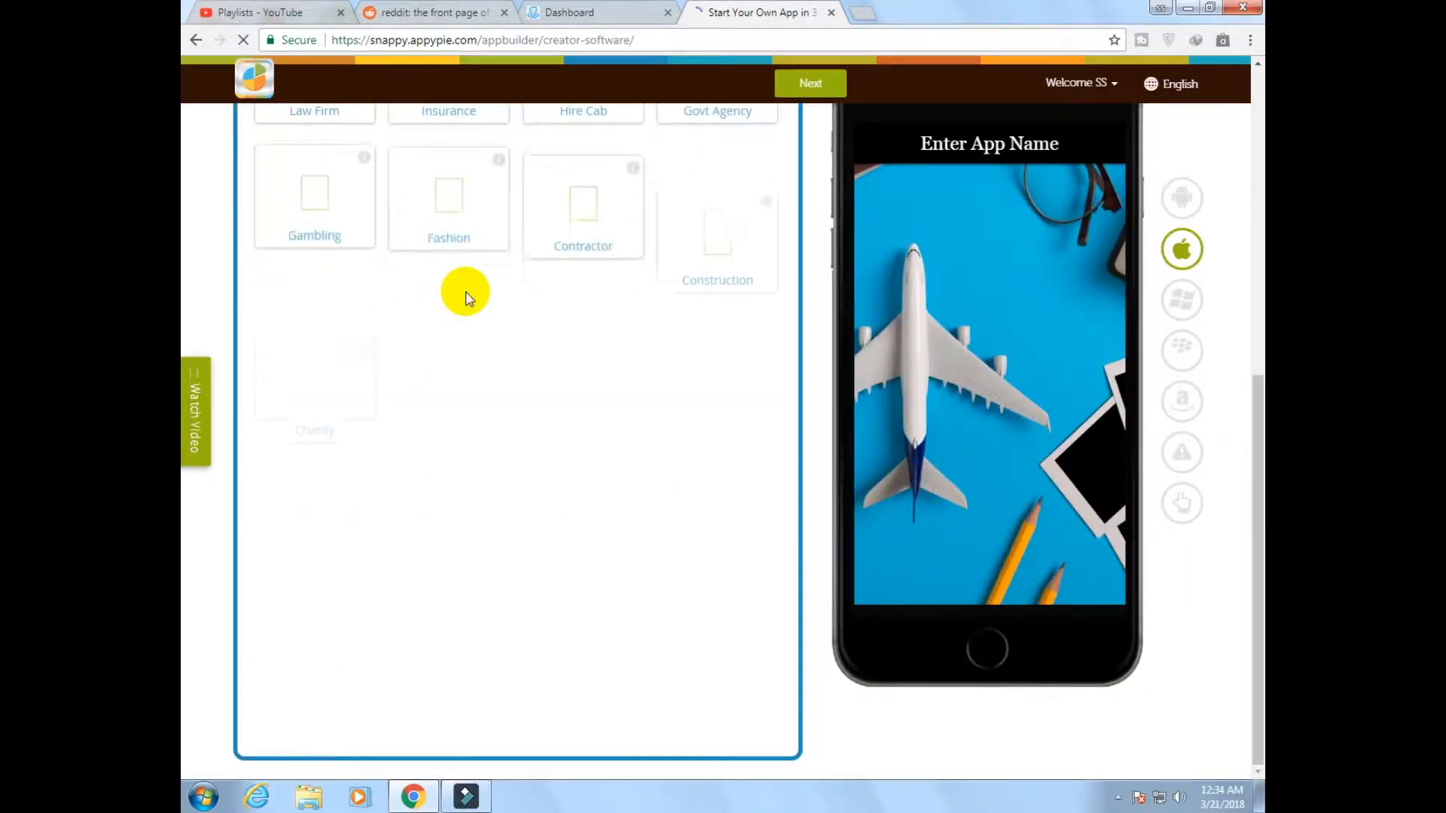
scroll(648, 597, up, 7)
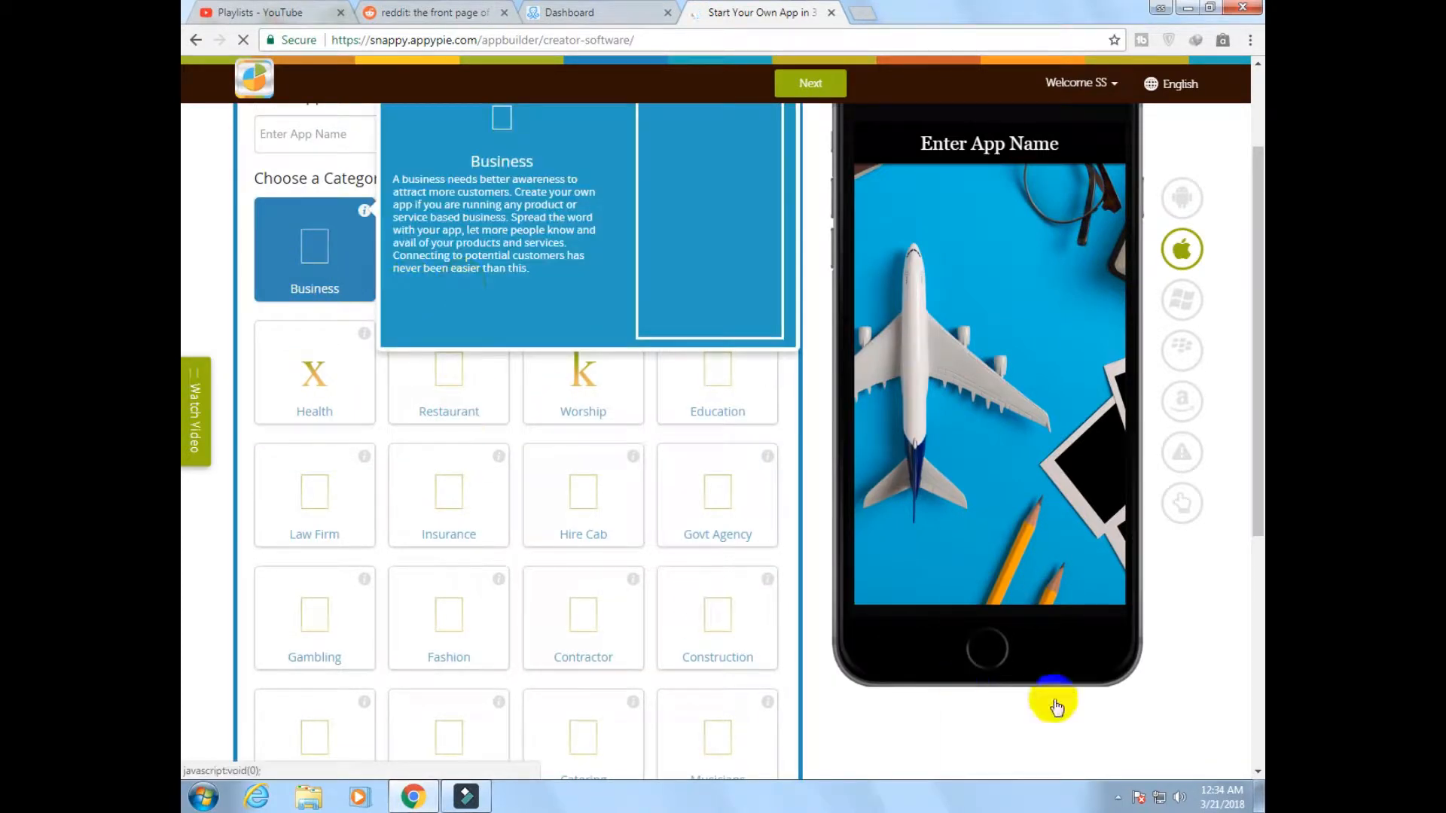
scroll(977, 734, down, 1)
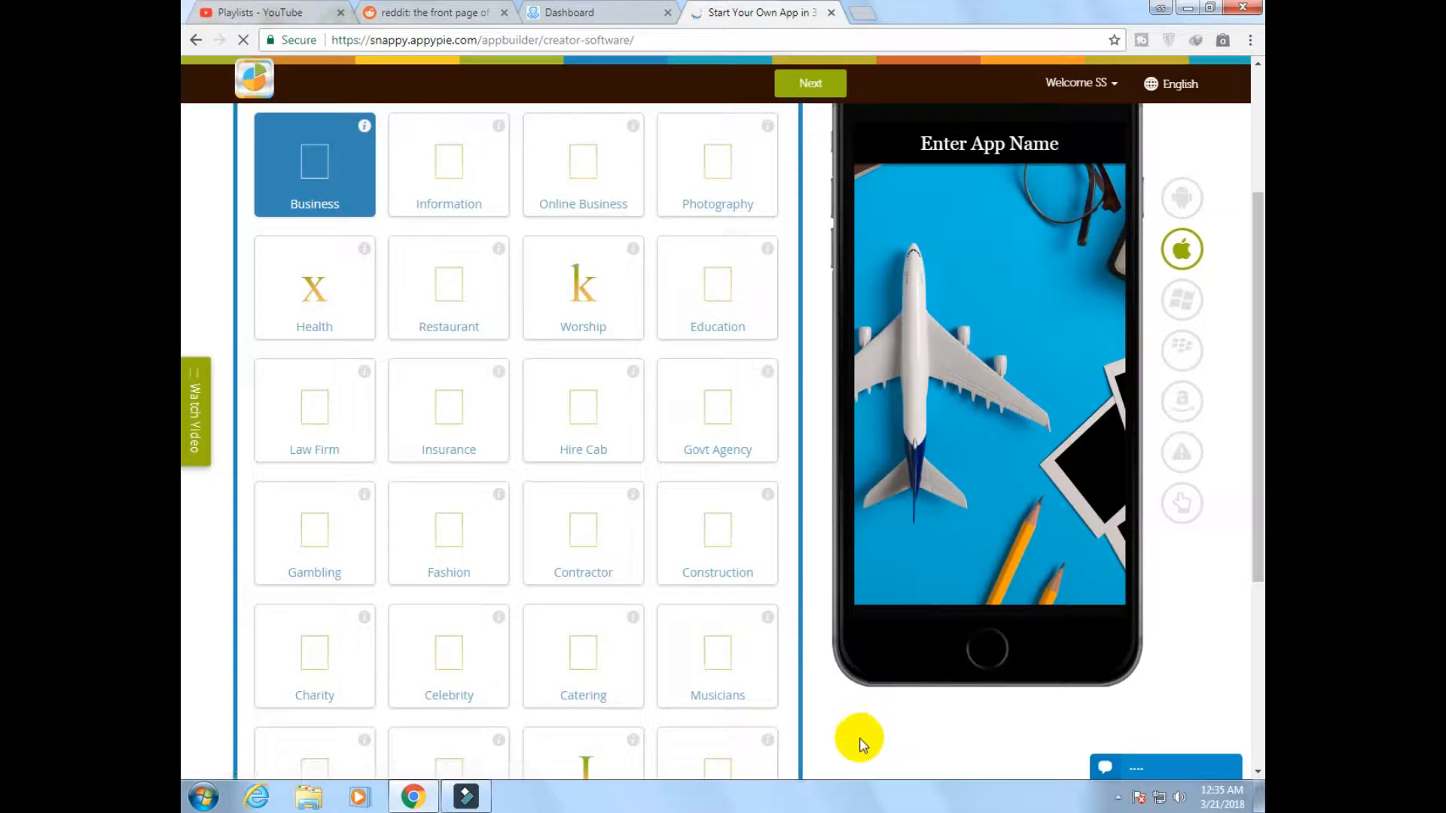
scroll(419, 580, down, 3)
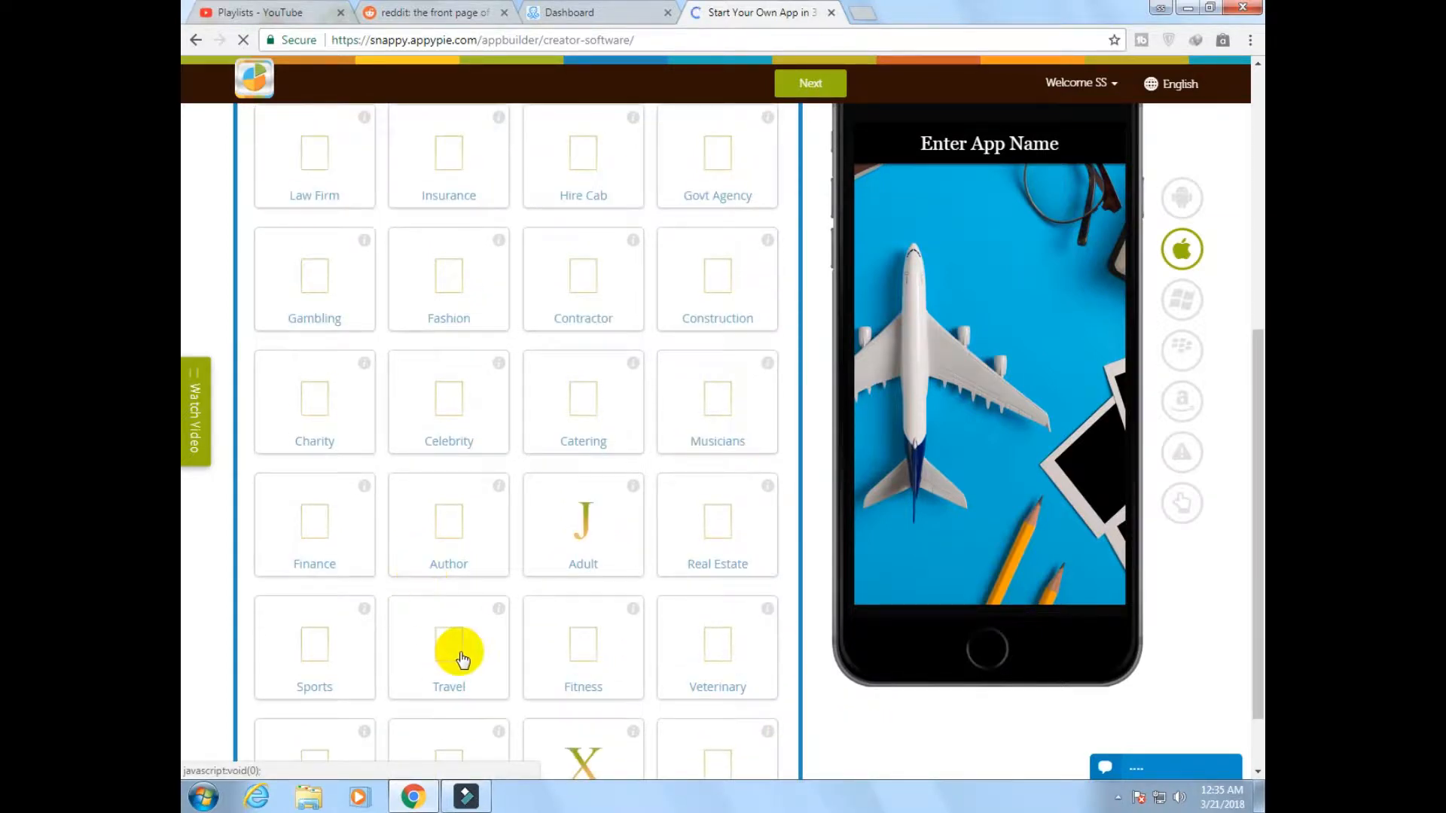
scroll(636, 588, down, 1)
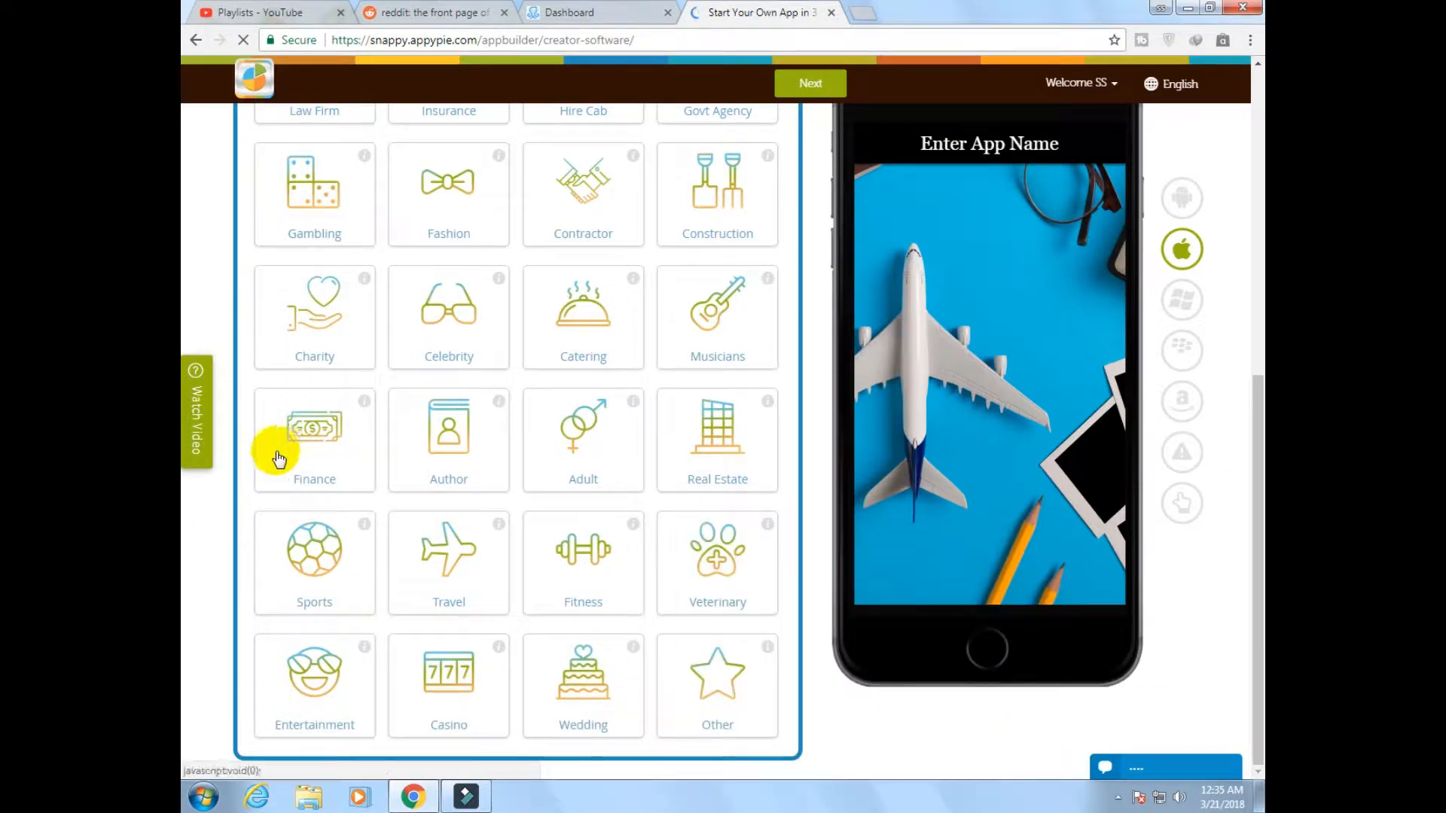
mouse_move(467, 489)
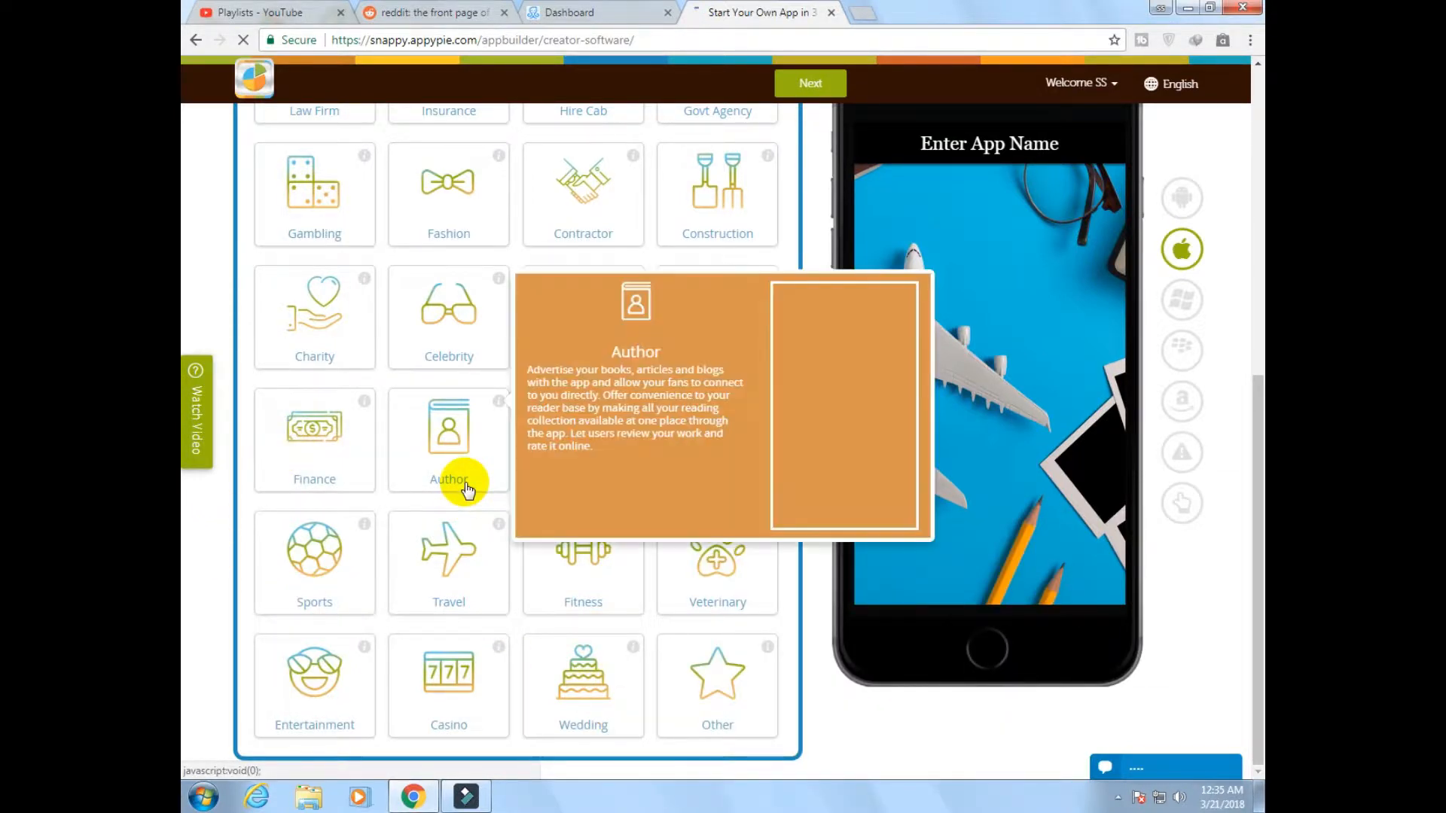
scroll(394, 420, up, 7)
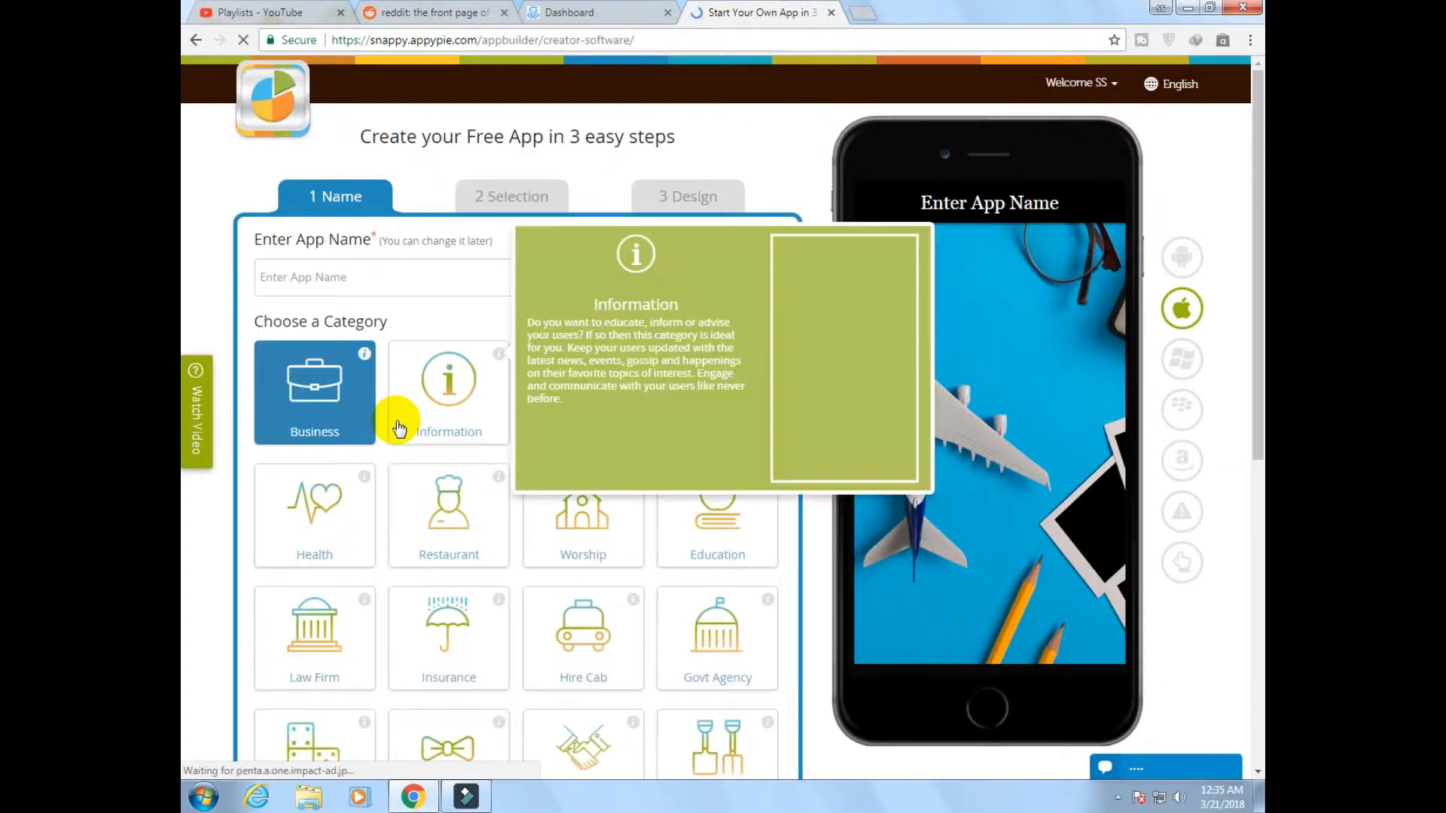
Name the app with the owner's first name followed by "Photography"
click(326, 277)
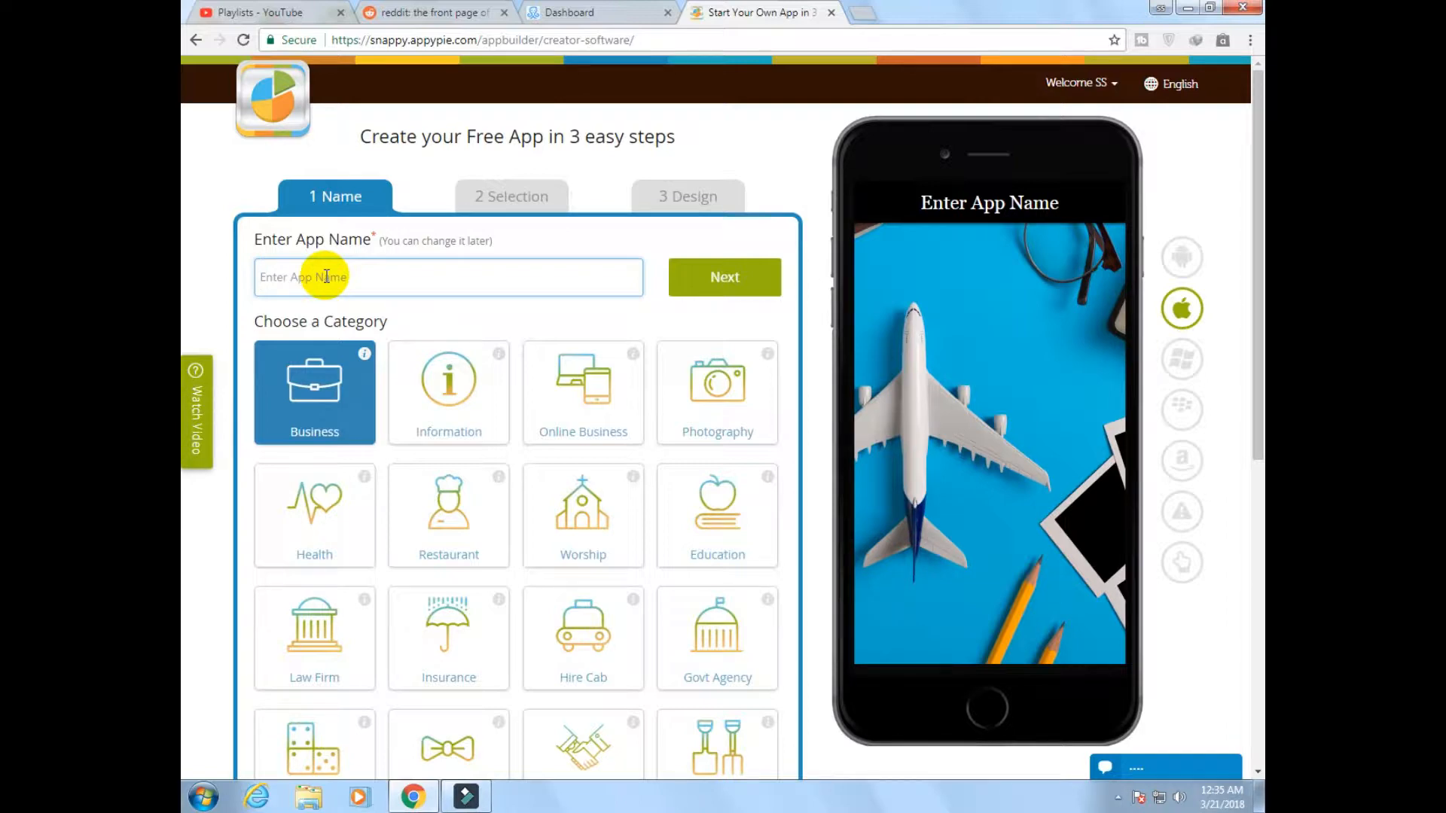
text(Sajid)
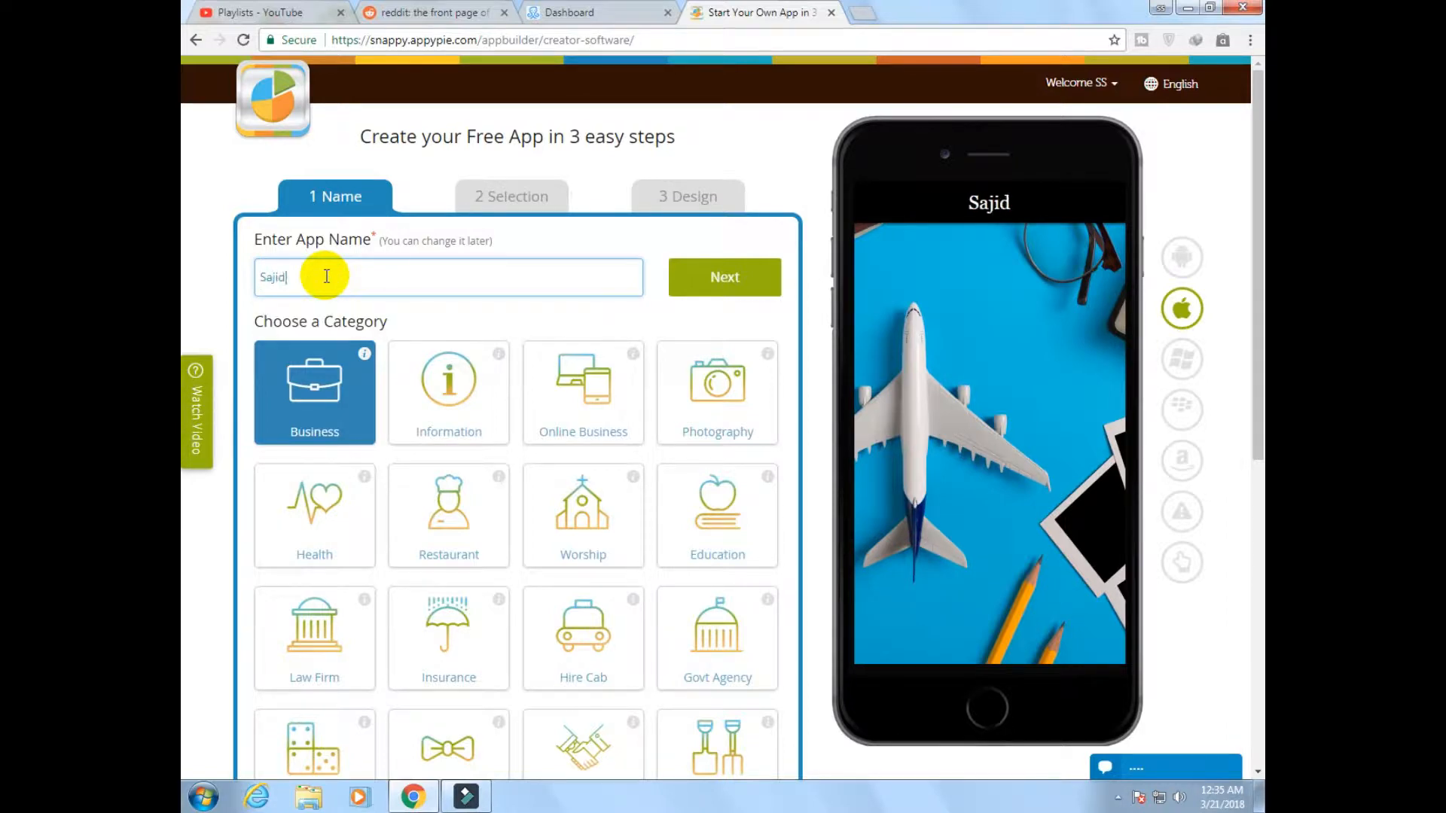
text( Pho)
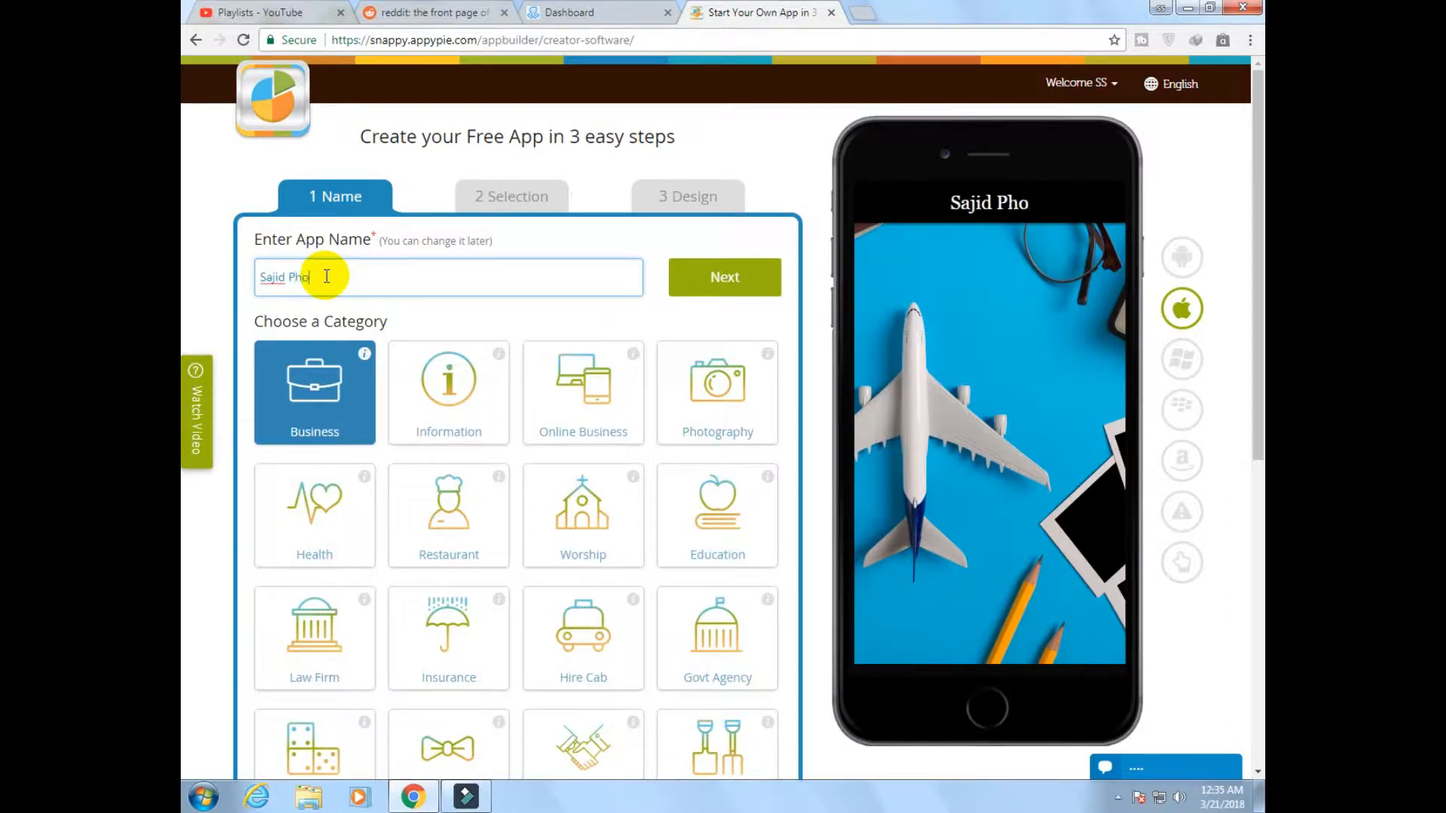
text(tography)
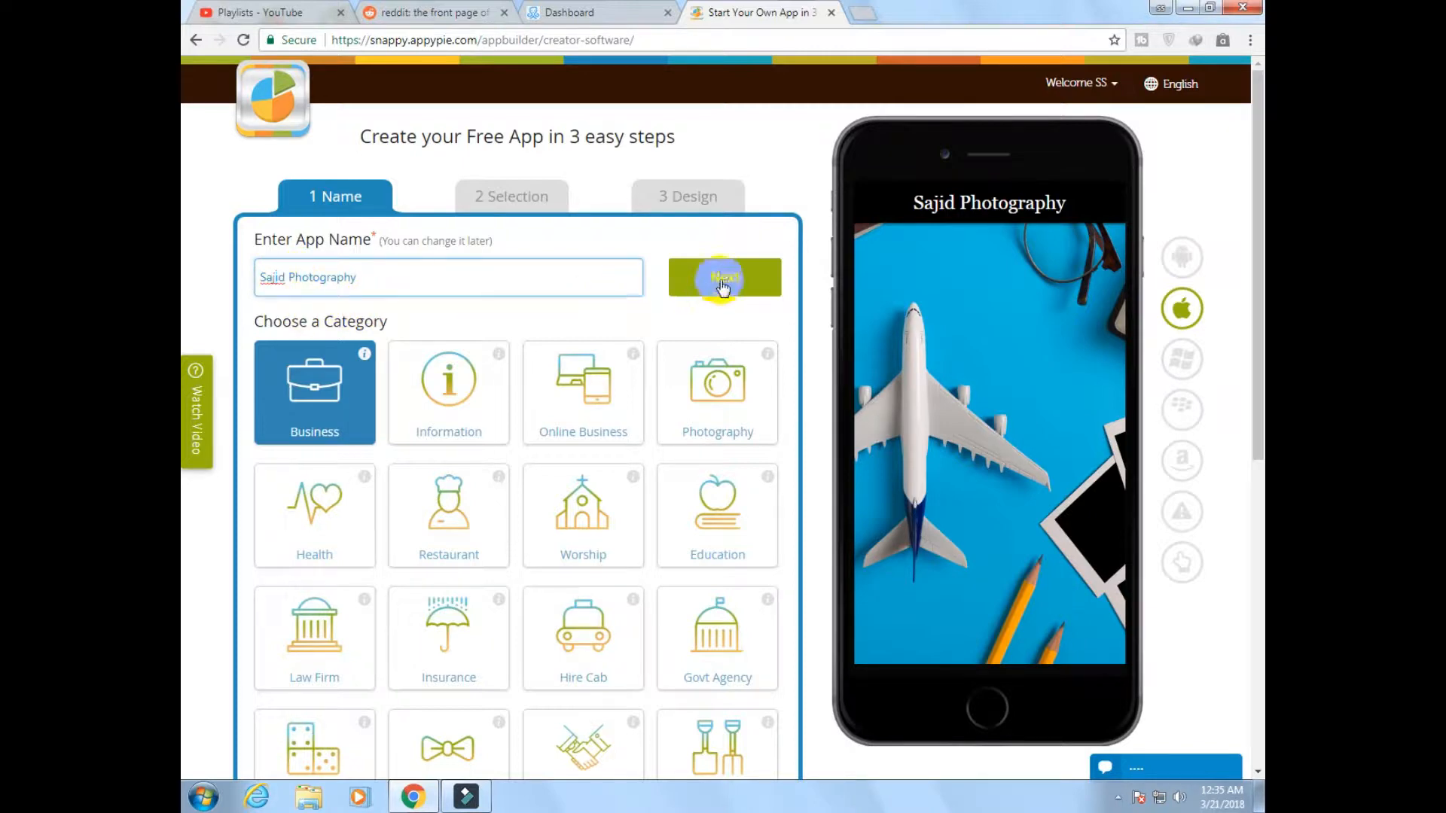
Choose the Photography category for the app, continue, and skip providing a website URL
click(713, 399)
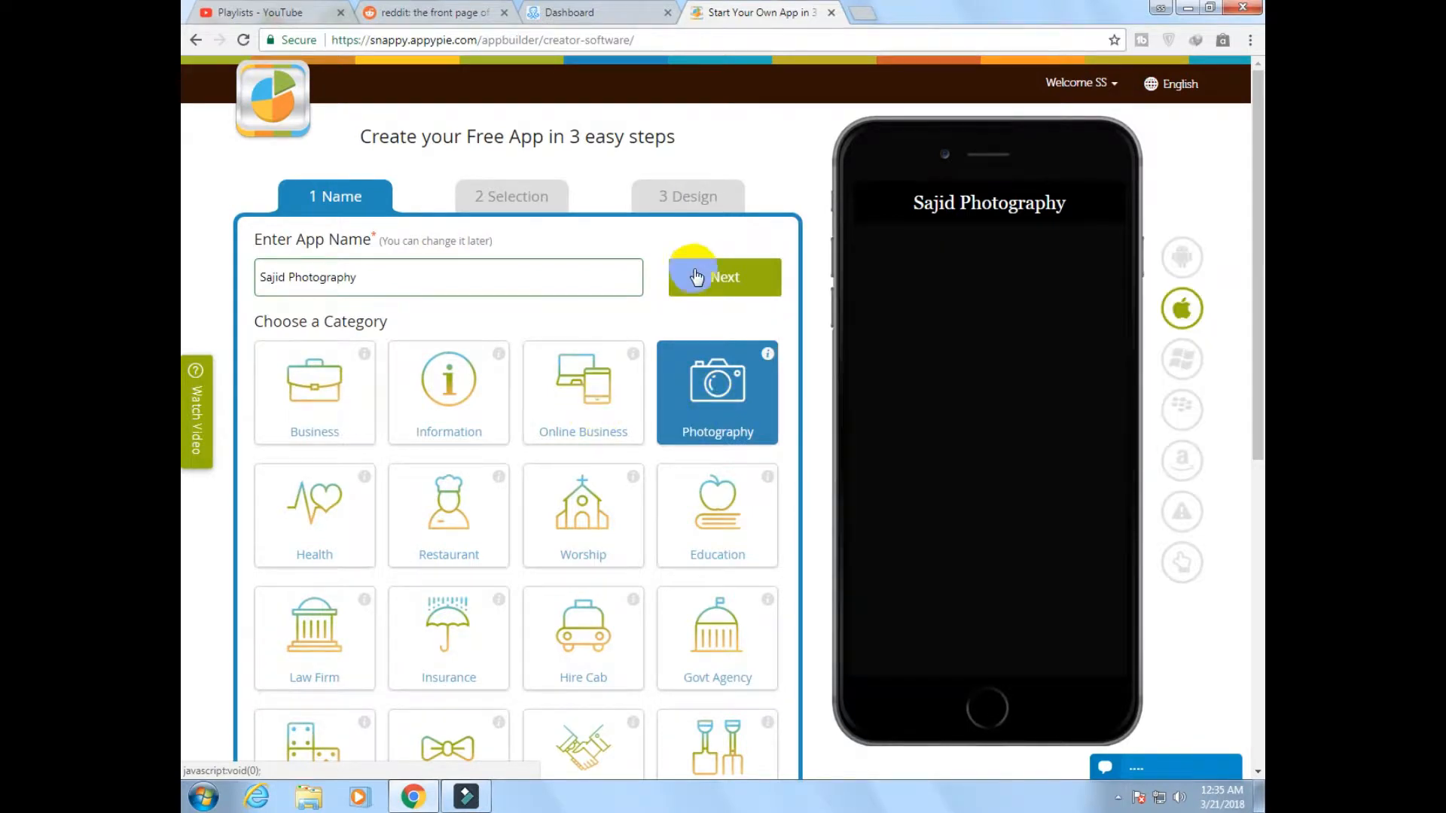
click(701, 278)
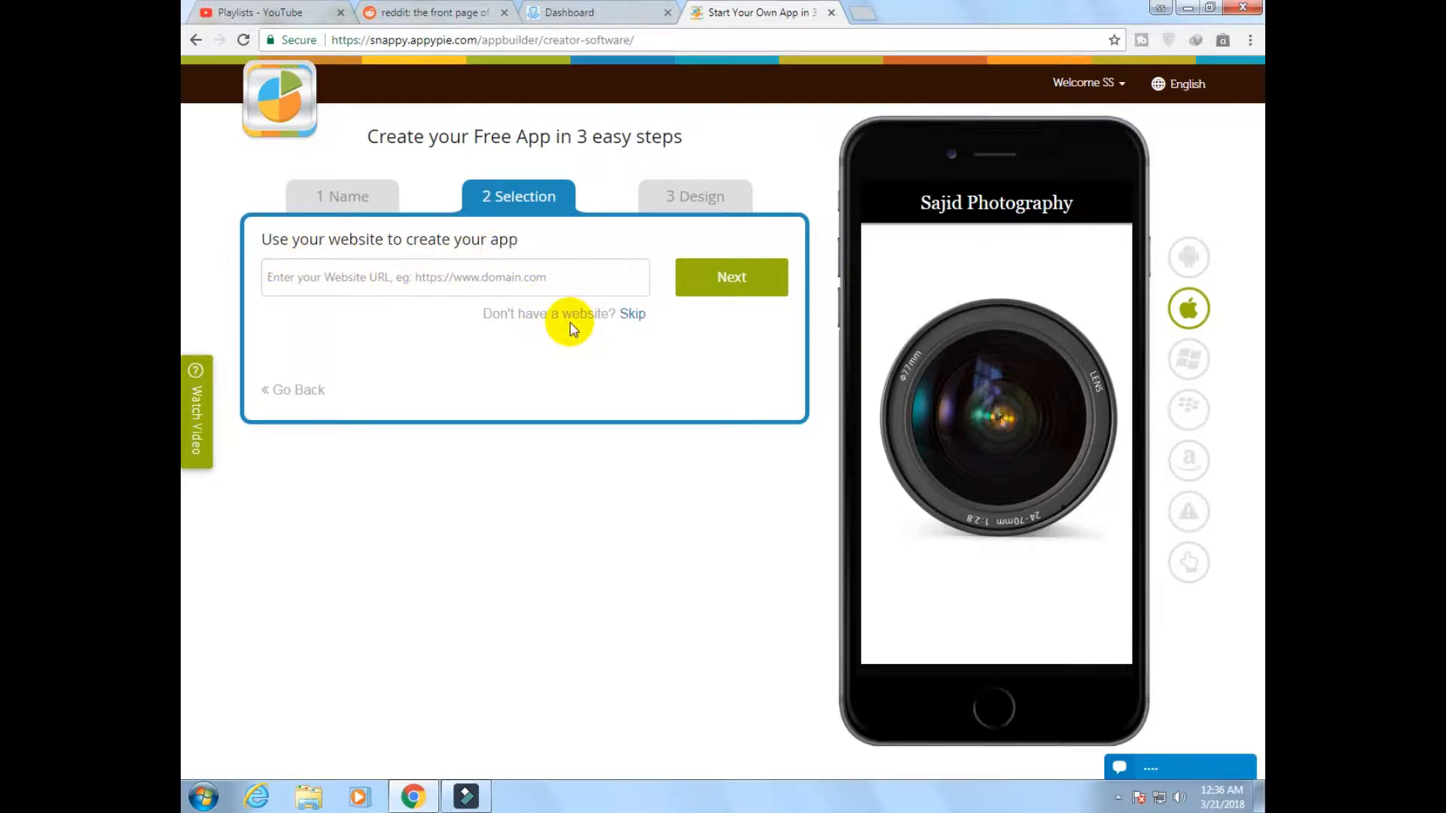
click(357, 291)
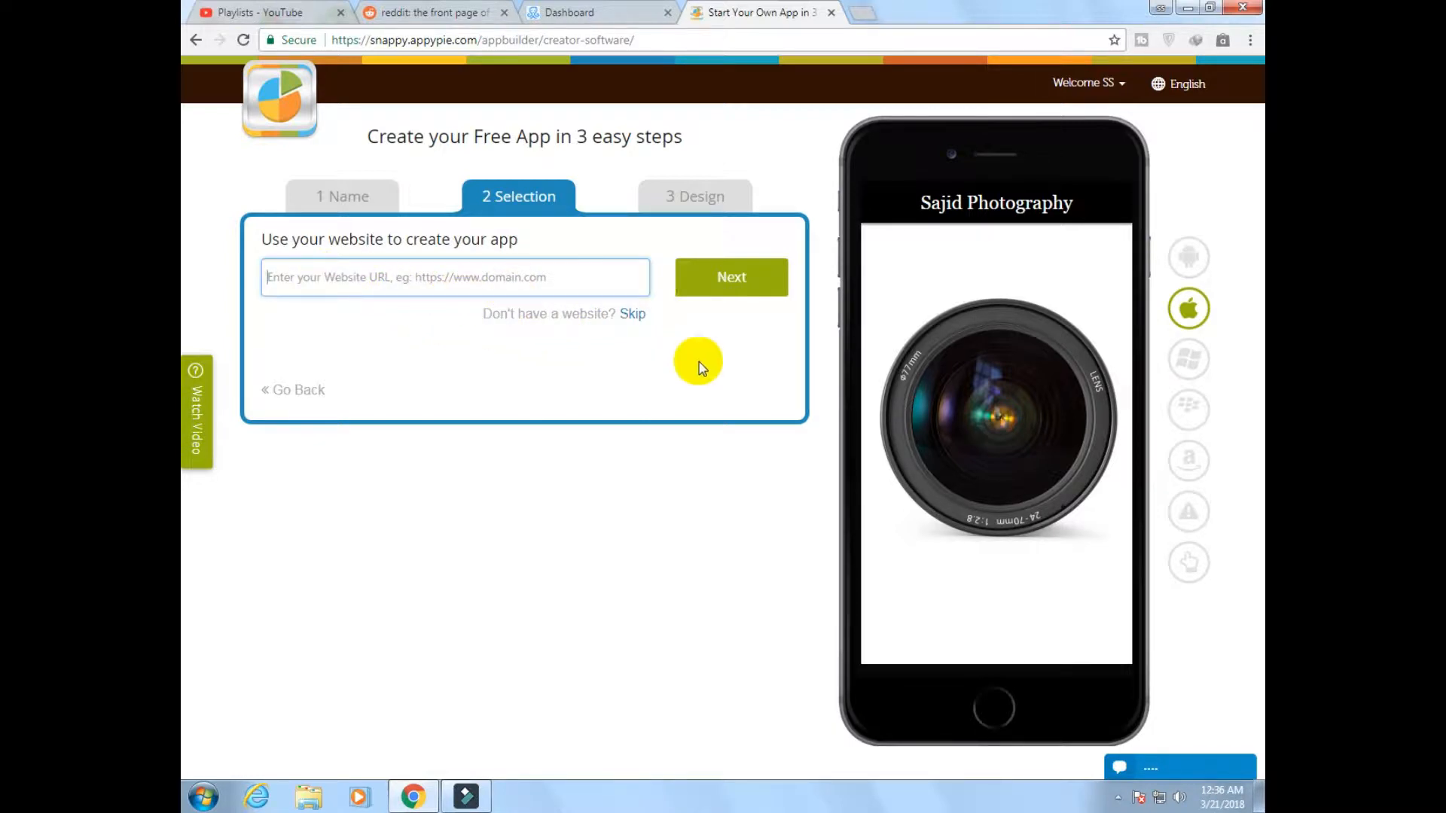
click(635, 317)
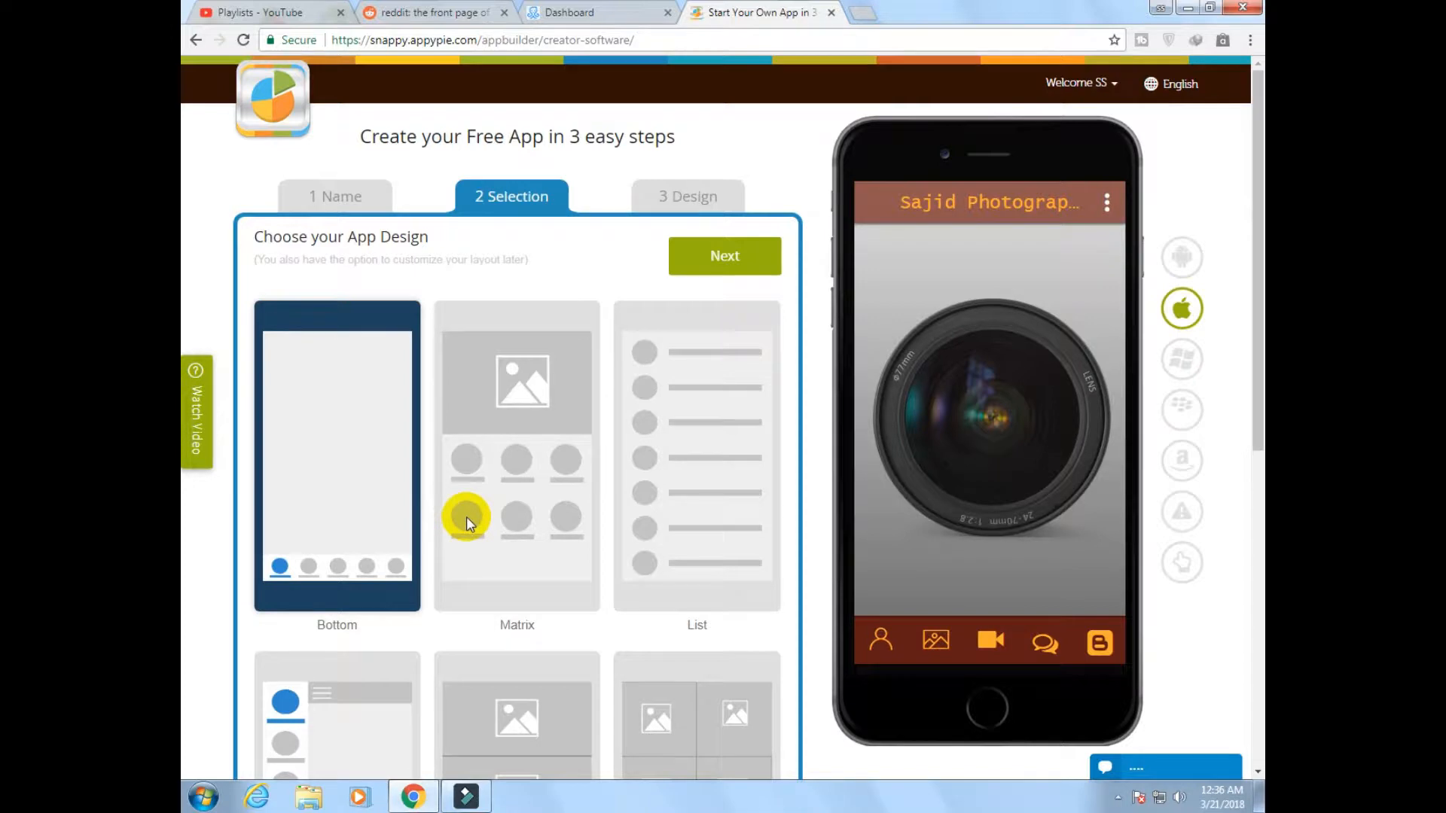
Preview the Fixed Matrix and Bottom app designs on the phone mockup
scroll(503, 474, down, 7)
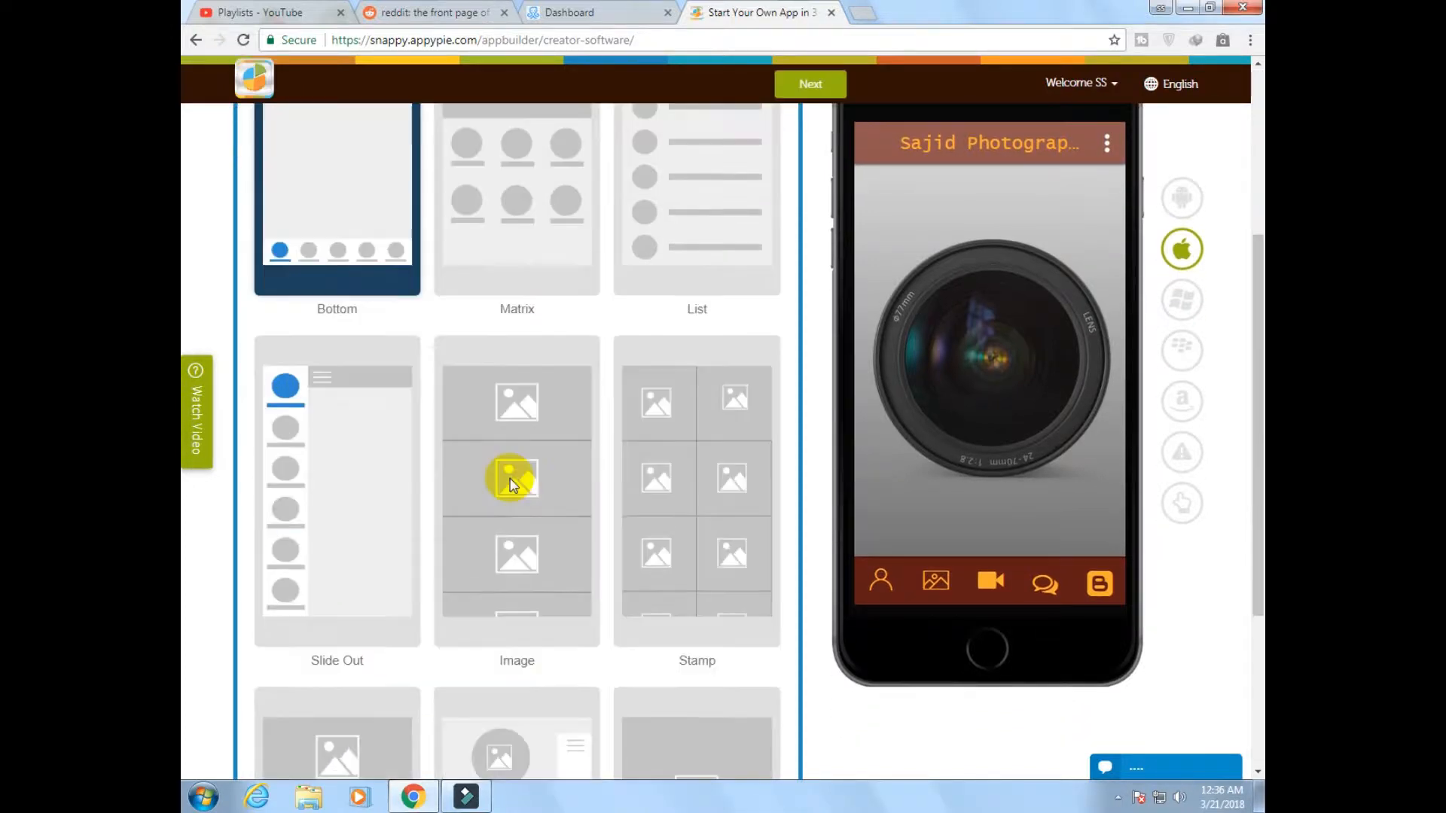
scroll(510, 482, down, 1)
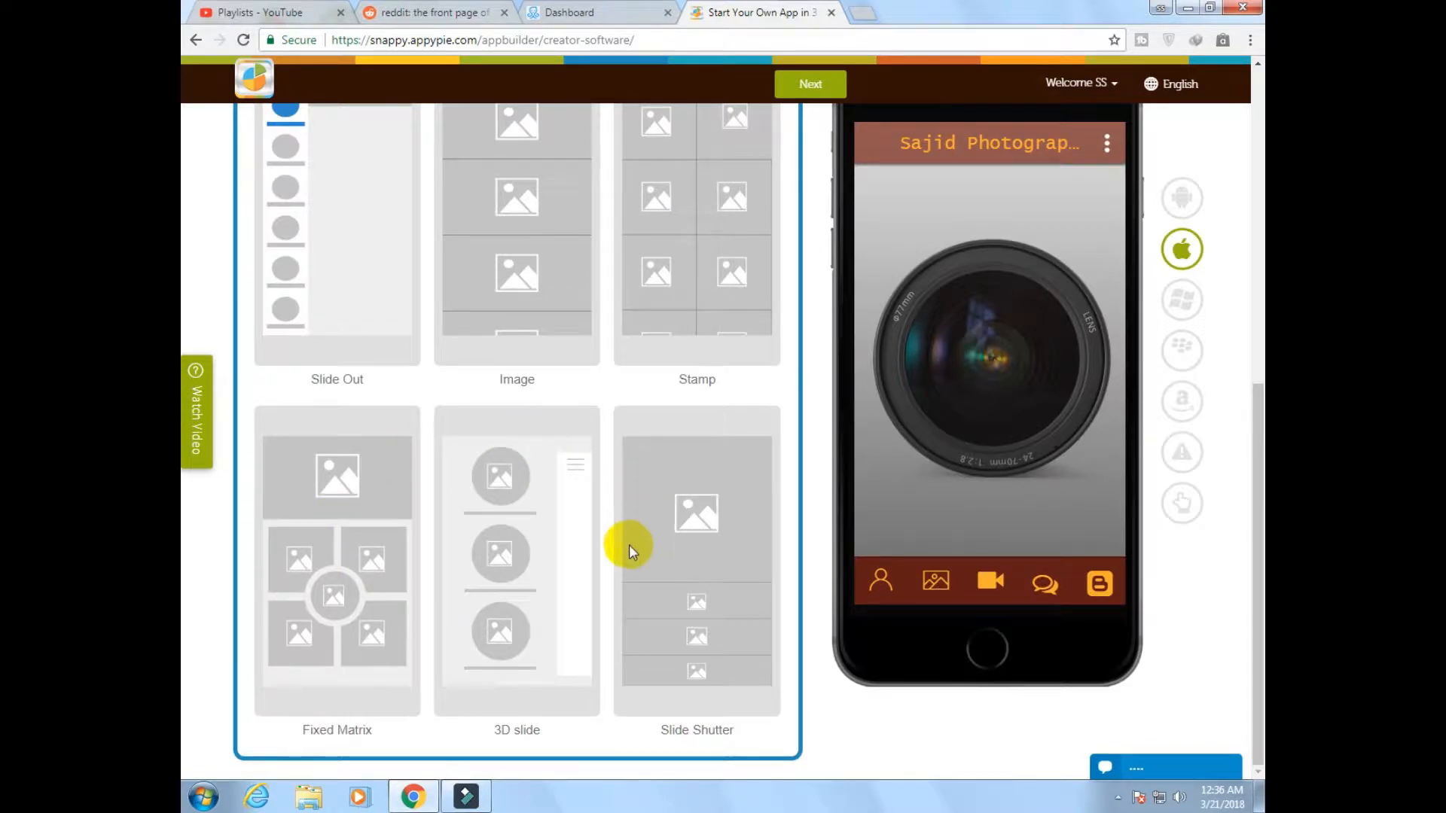
click(332, 586)
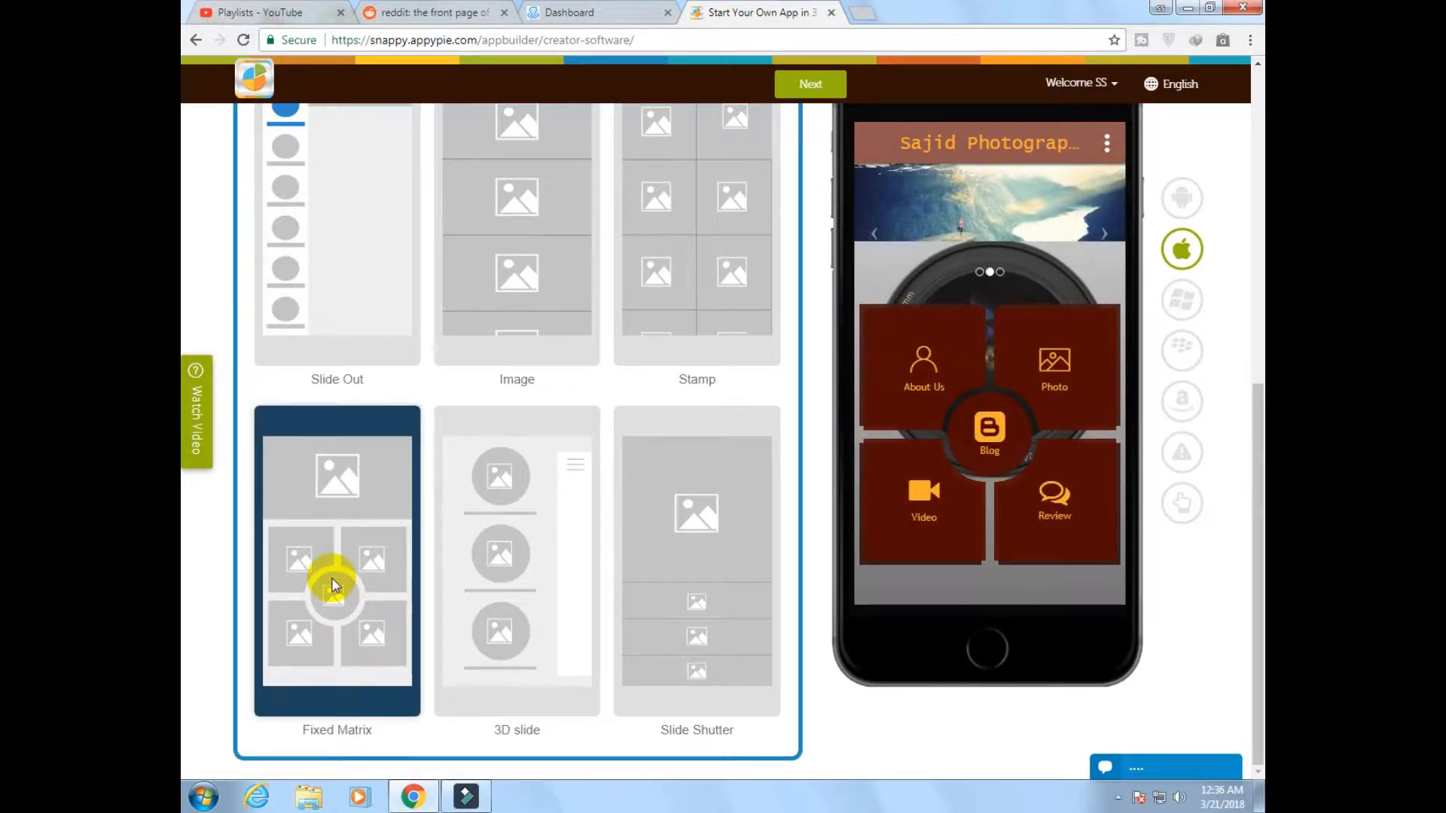
scroll(509, 458, up, 4)
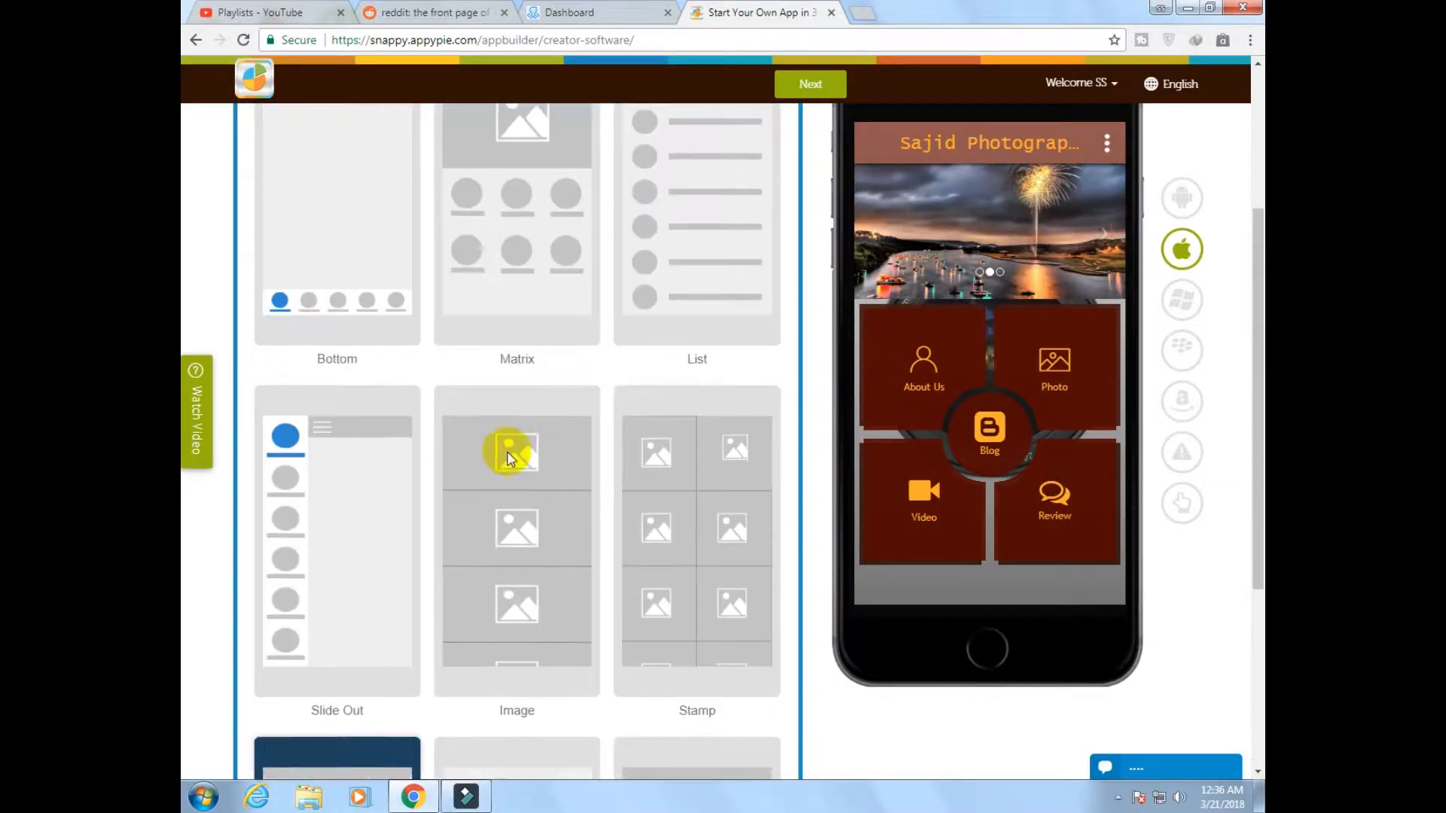
click(351, 285)
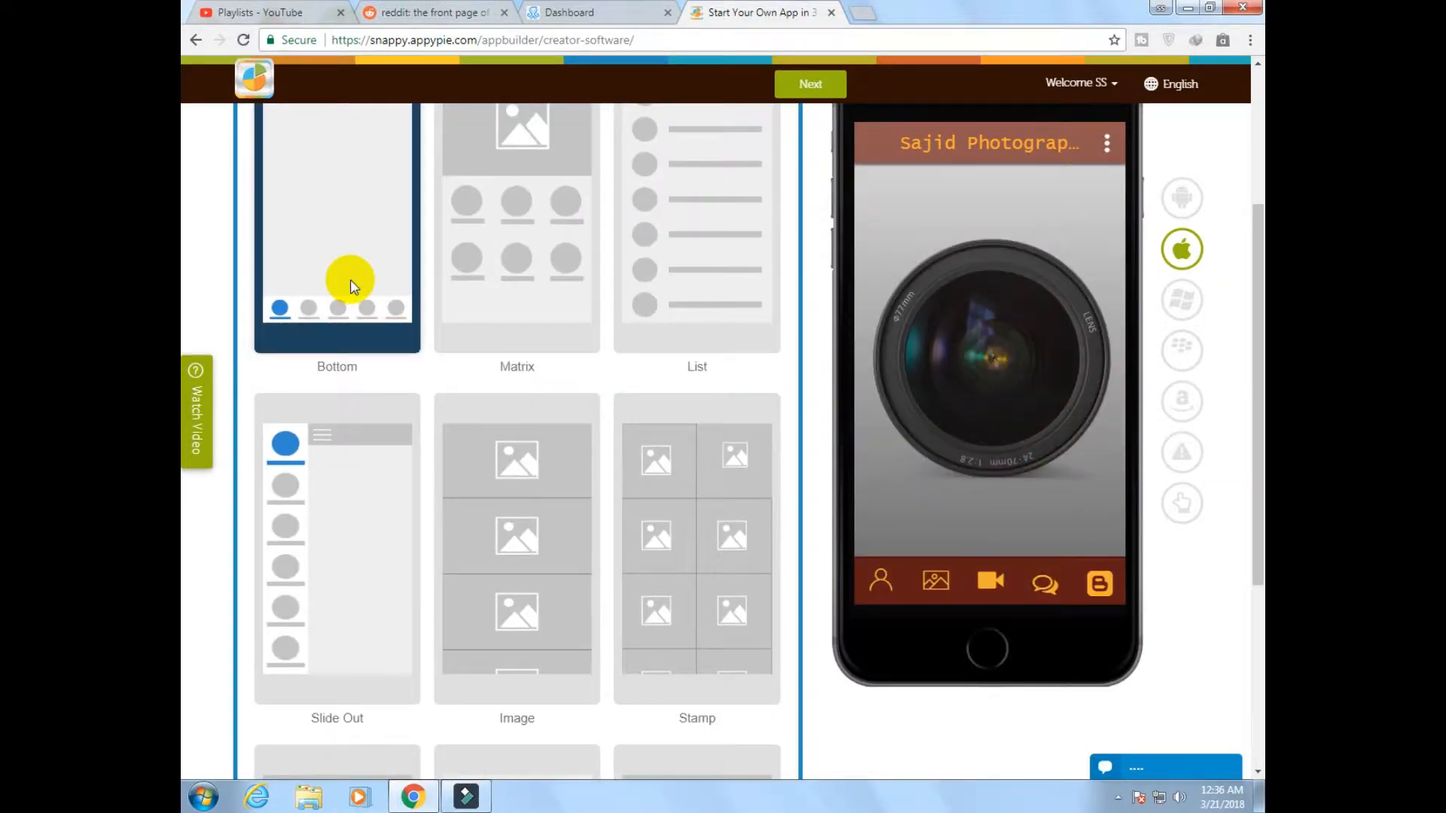
scroll(483, 544, up, 3)
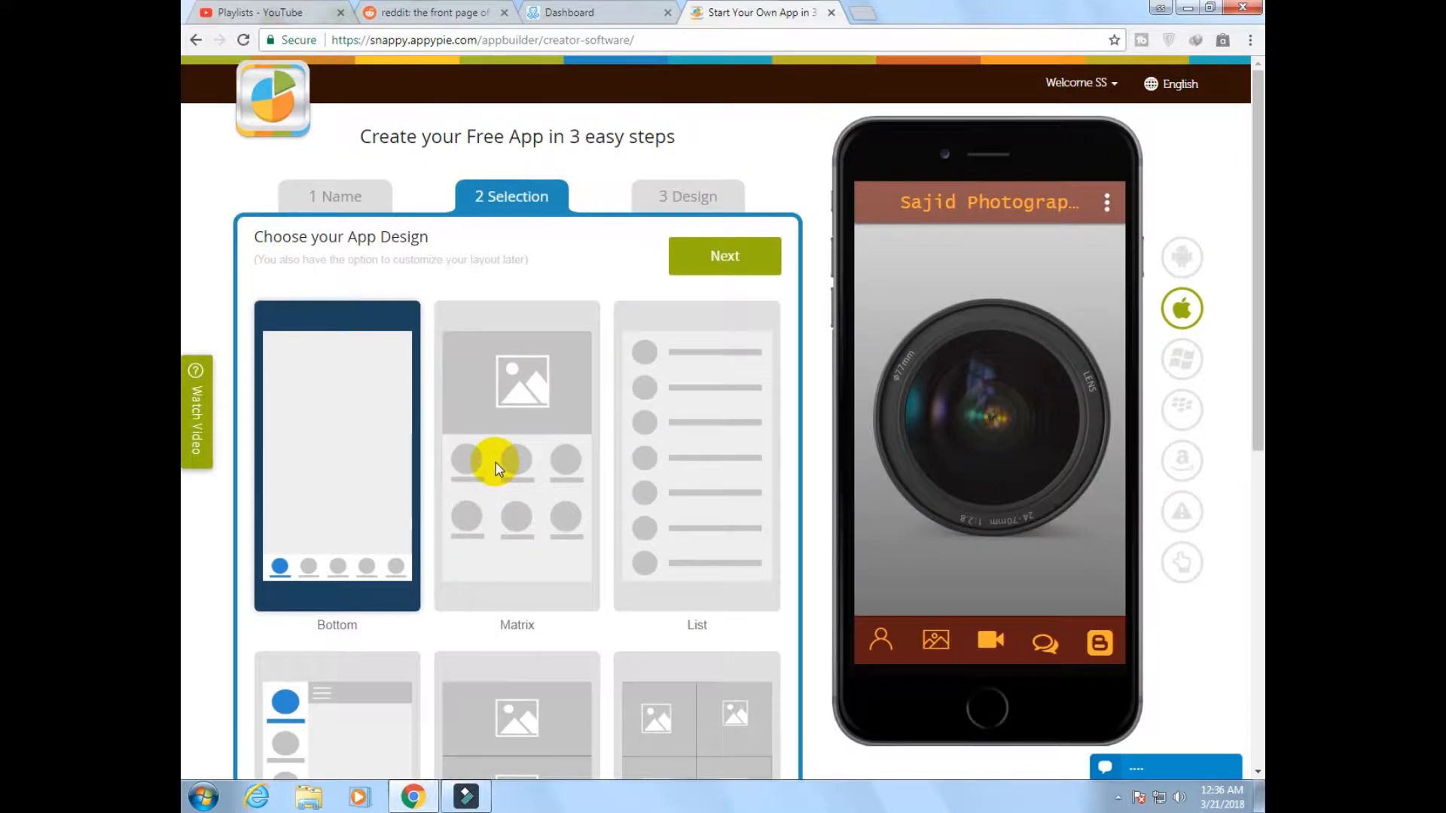
Choose the Matrix app design and continue to the app features page
click(496, 469)
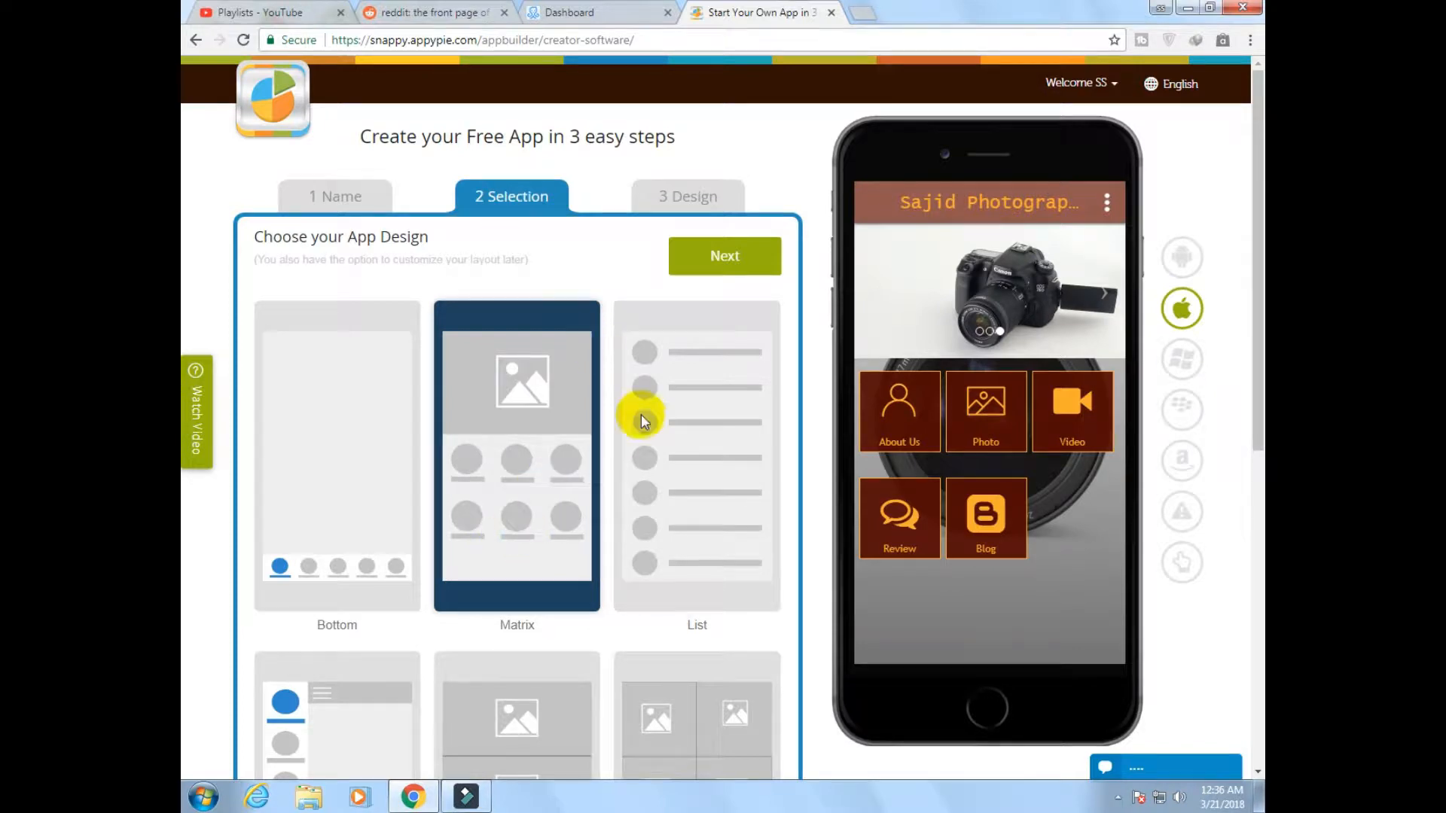
scroll(636, 418, down, 7)
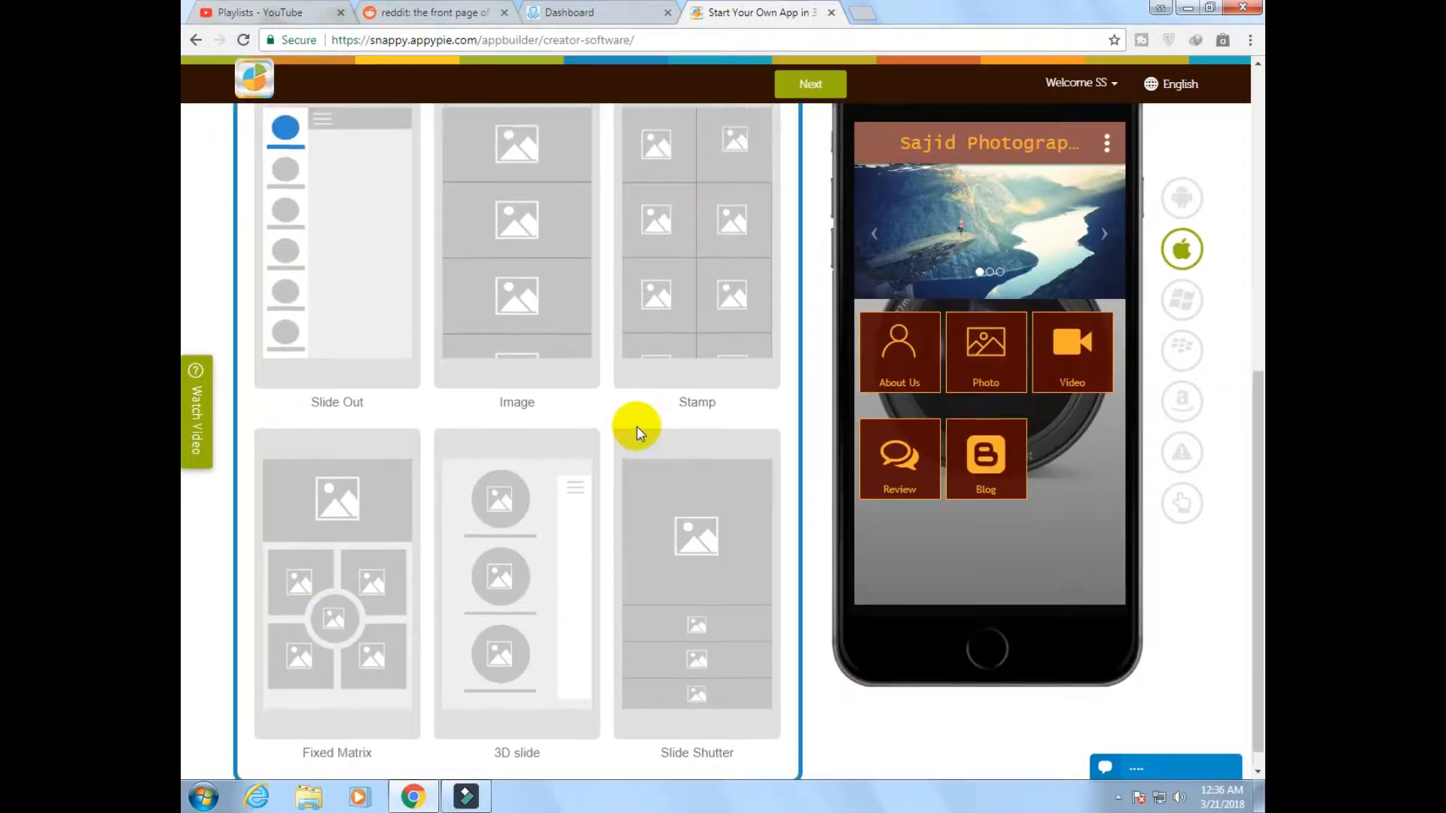
scroll(635, 426, up, 7)
click(721, 258)
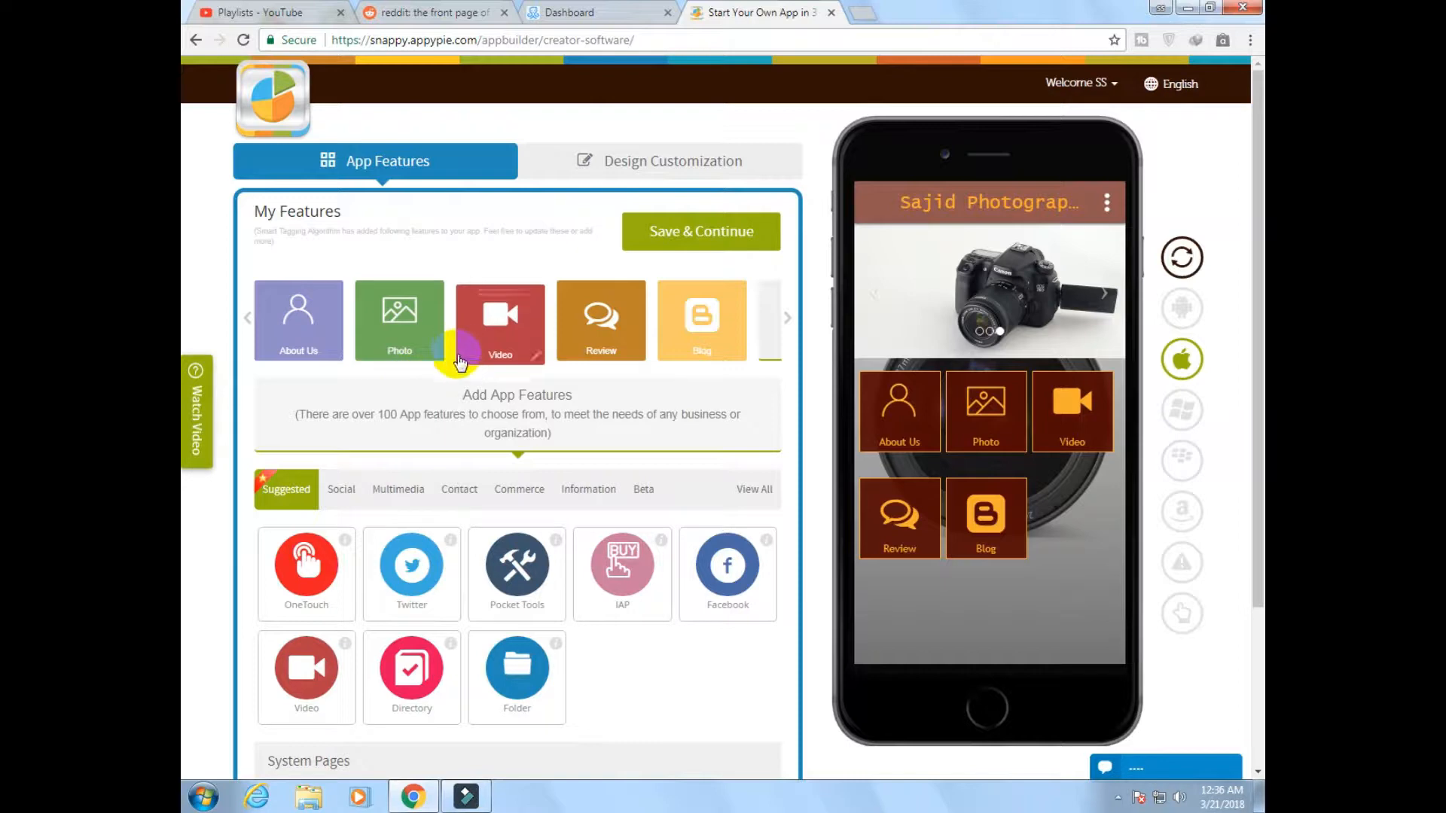
Open the About Us feature of the app for editing
scroll(460, 363, down, 3)
scroll(460, 363, up, 3)
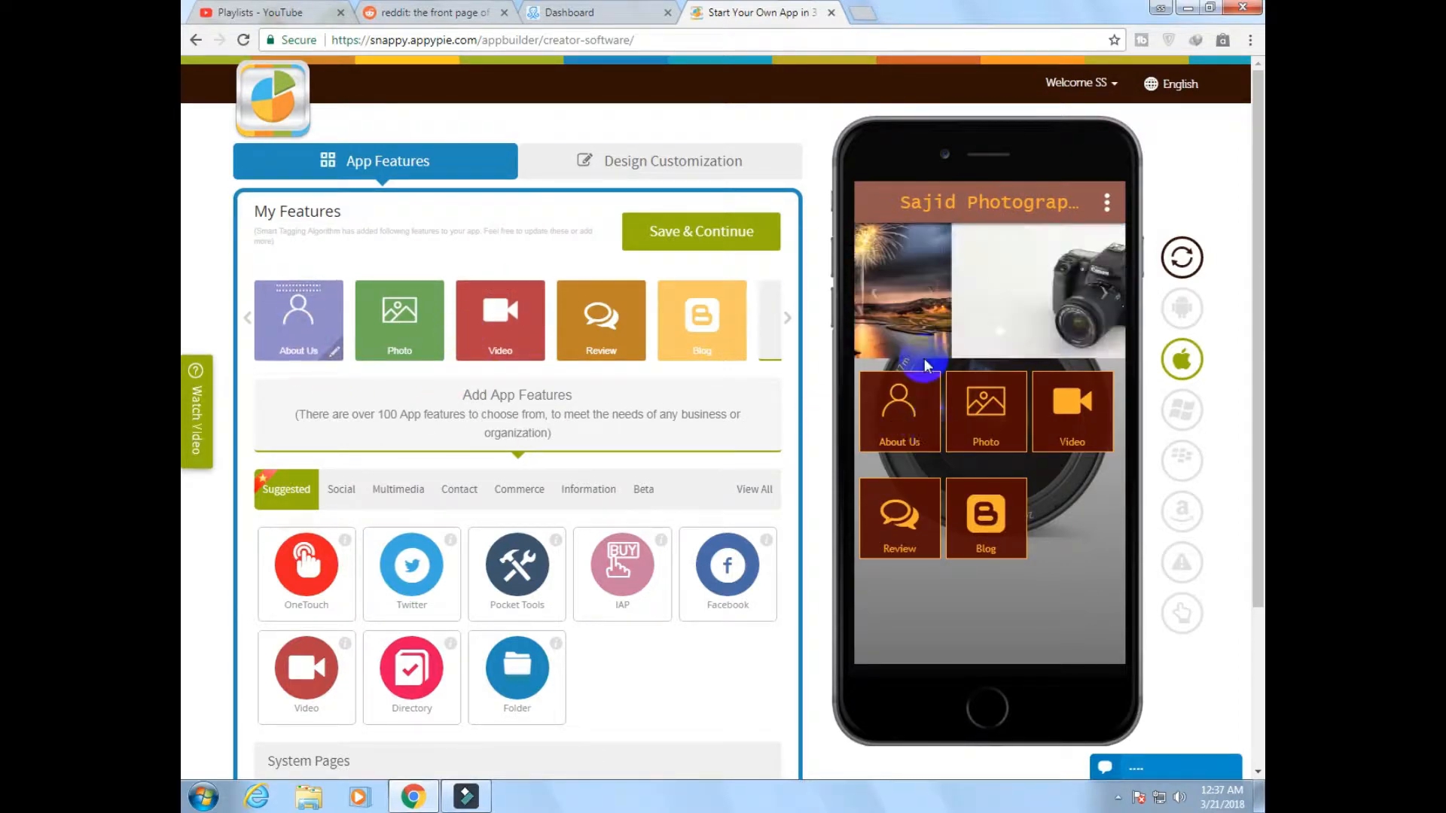
click(901, 404)
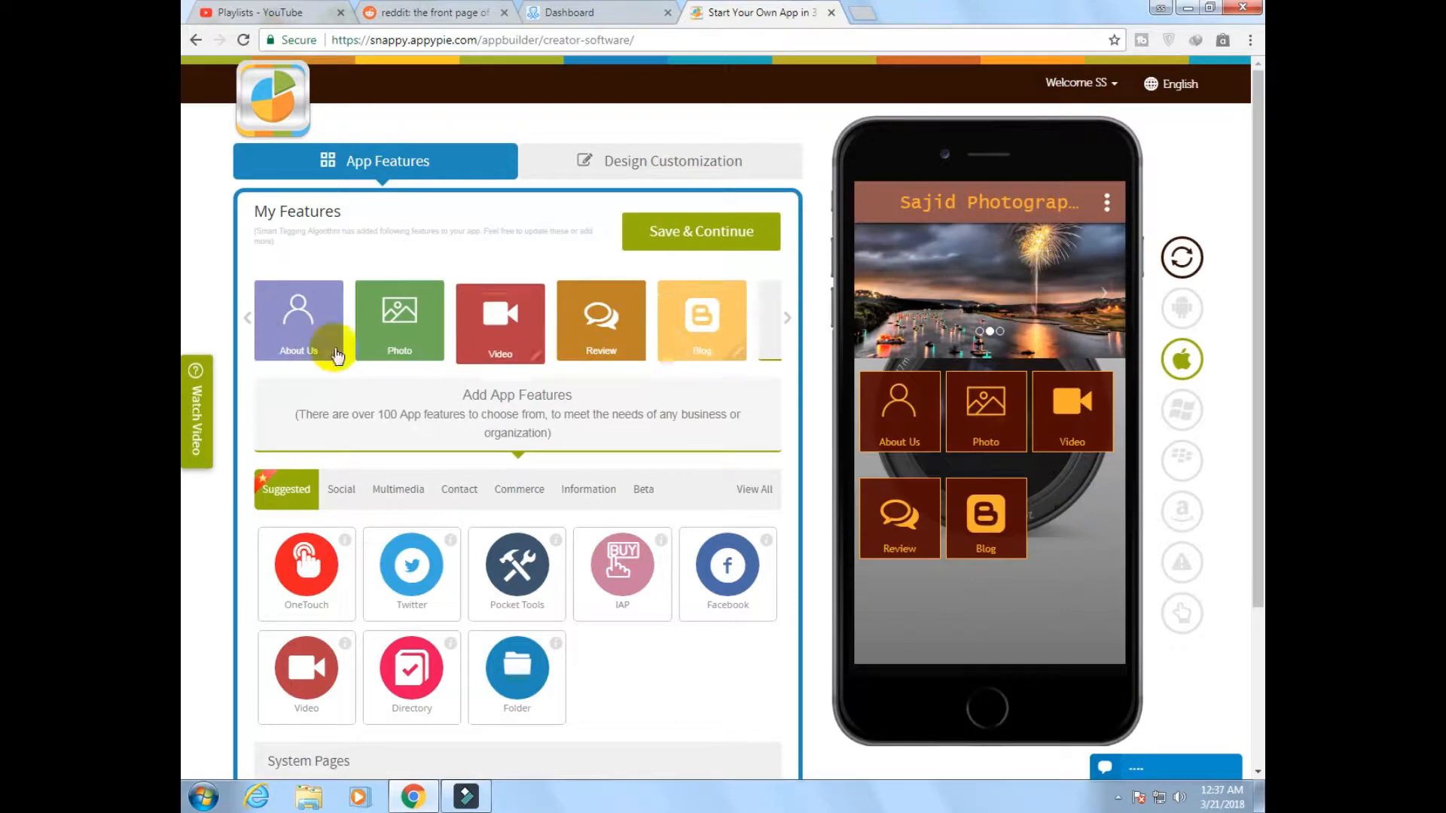
click(297, 325)
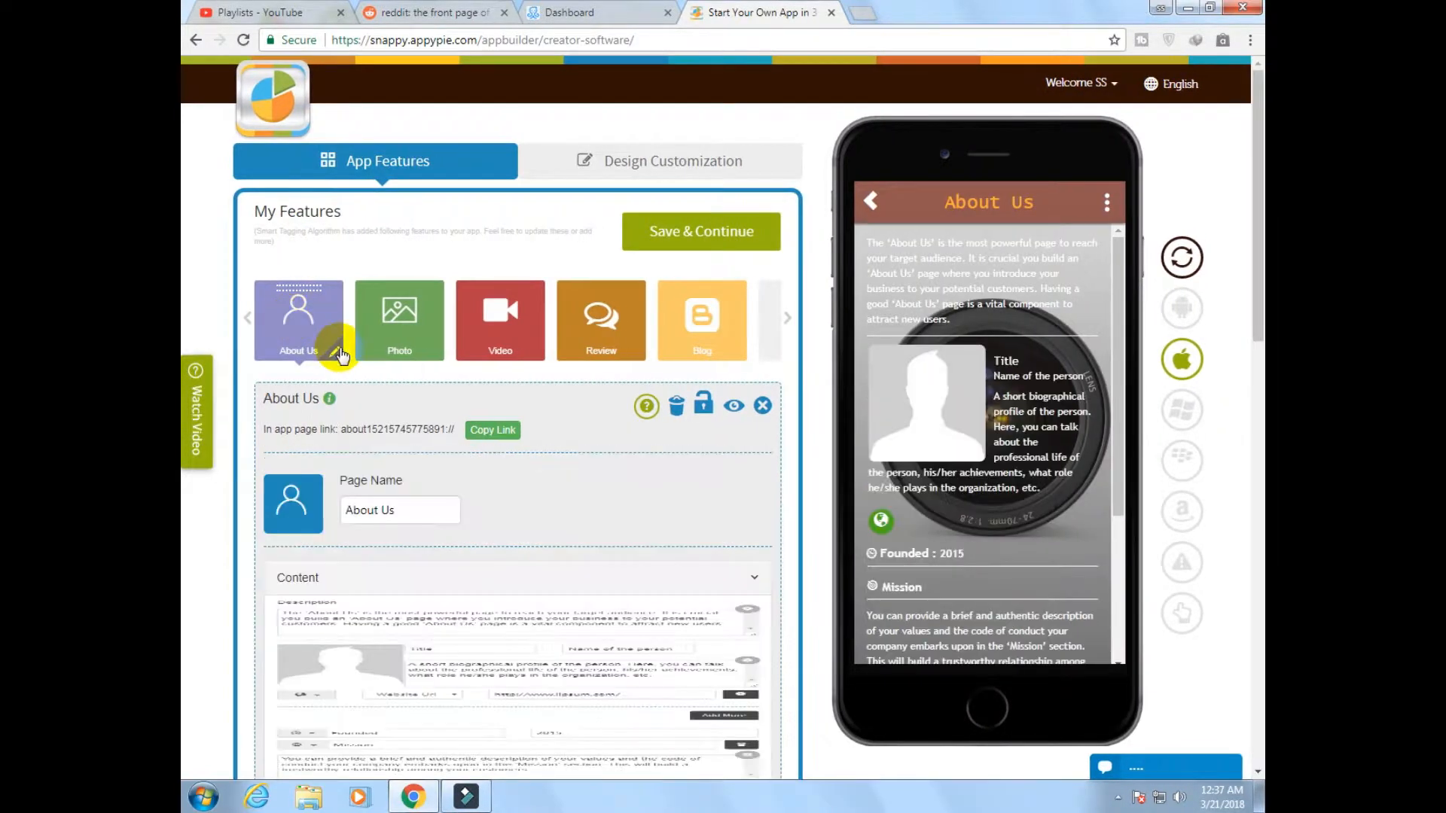
Review the page name, description and person profile fields of the About Us page
scroll(398, 474, down, 2)
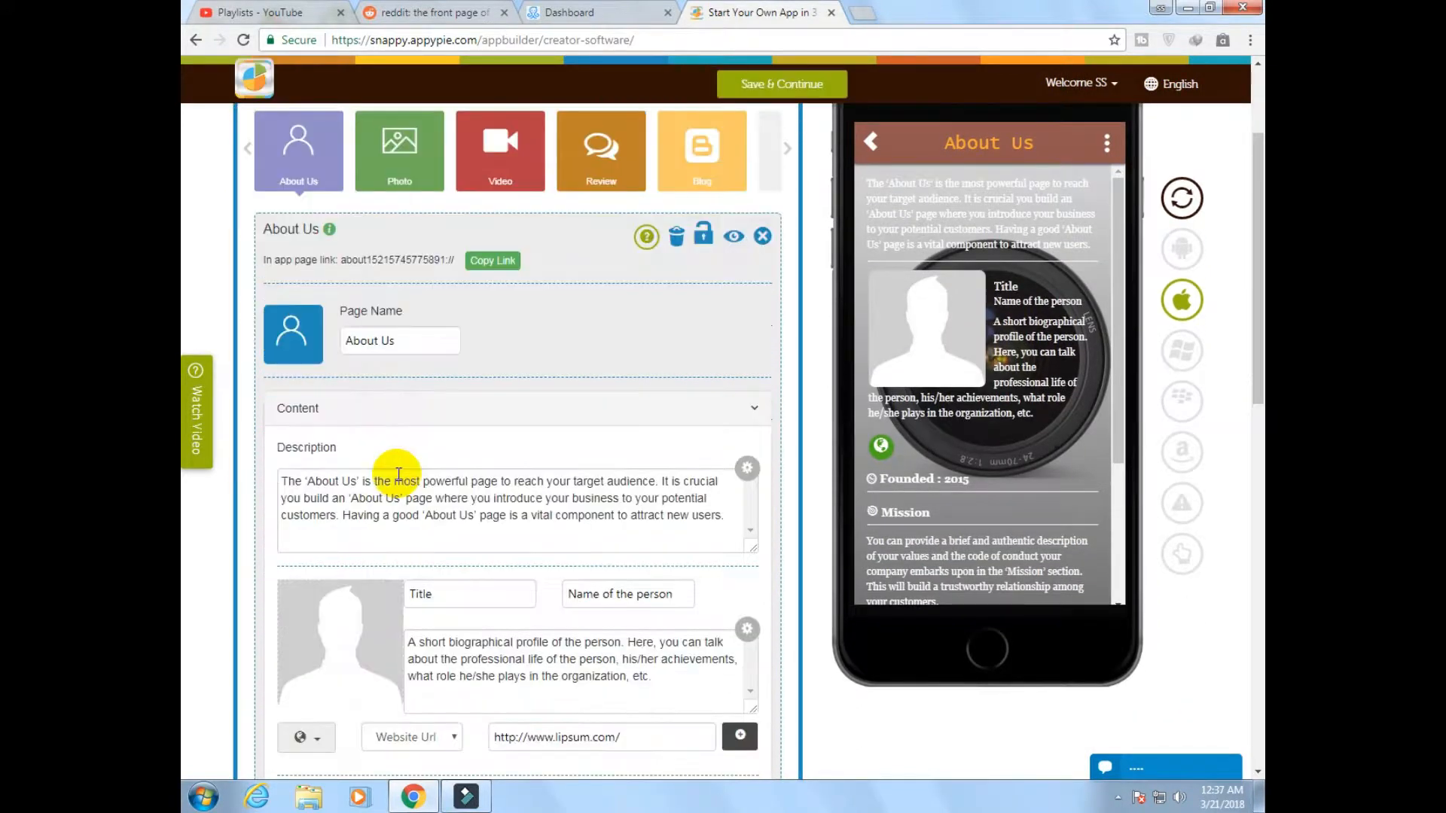
scroll(398, 473, down, 1)
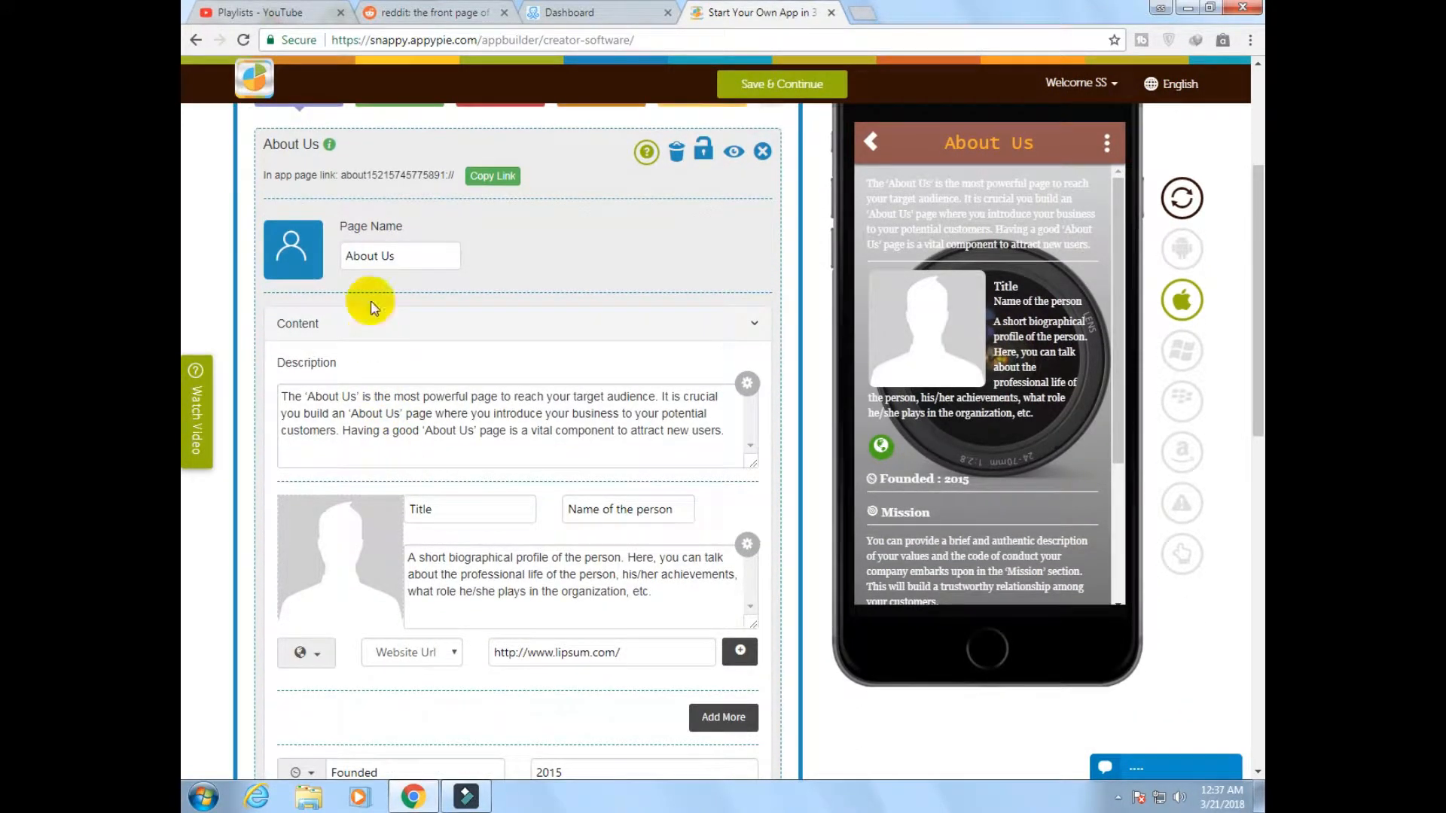
drag(414, 256, 348, 257)
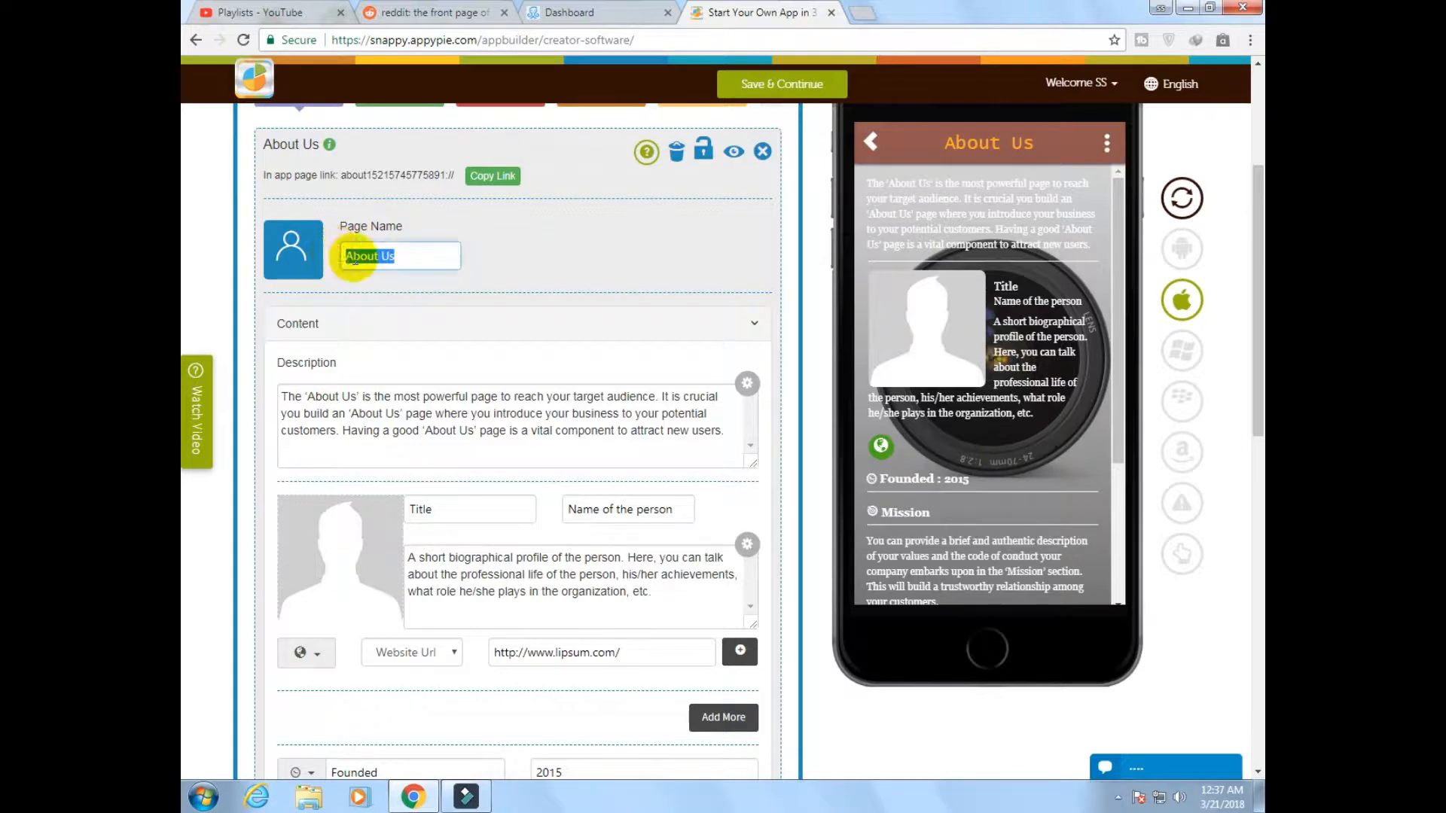
click(413, 255)
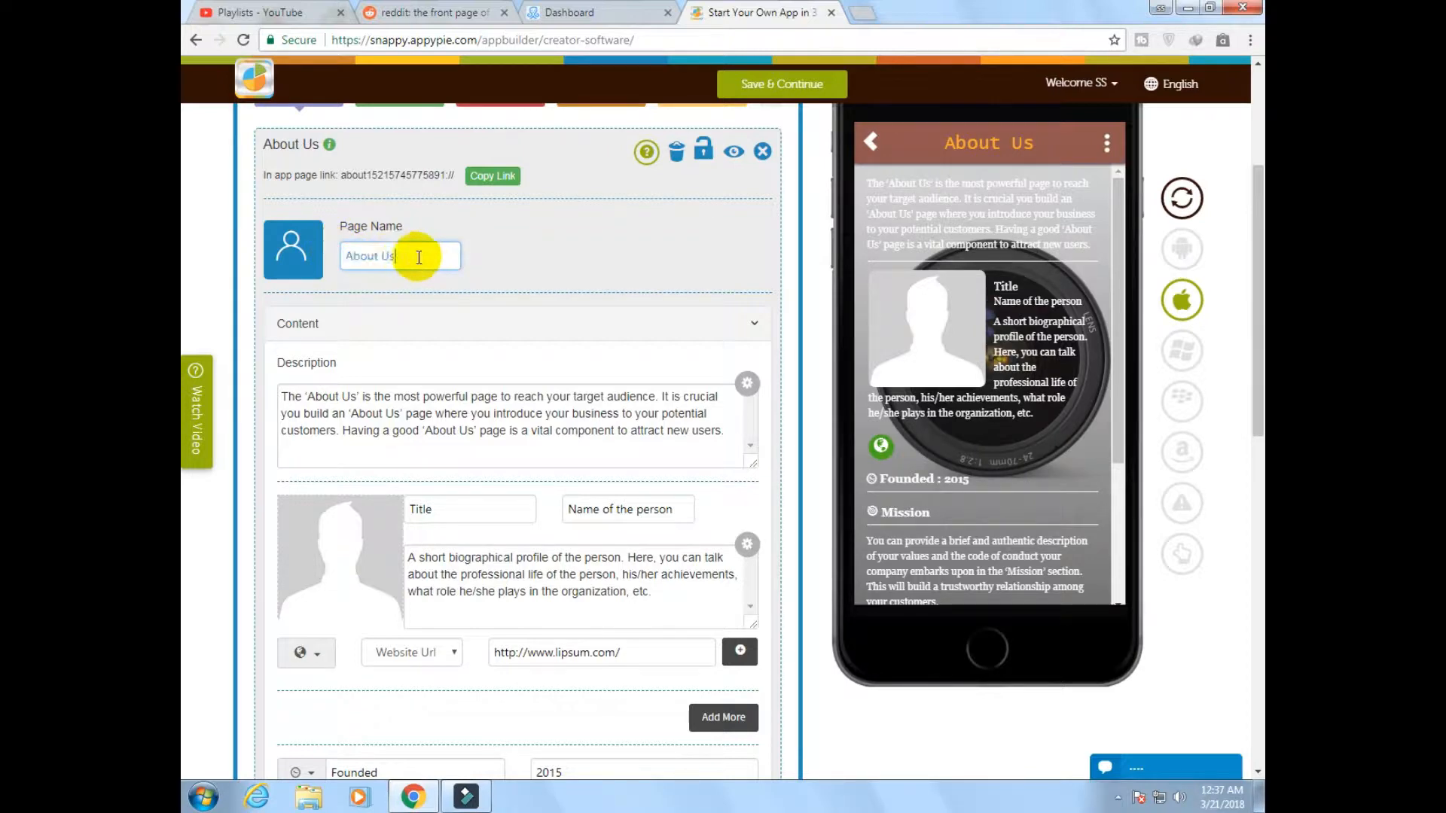
drag(359, 258, 401, 262)
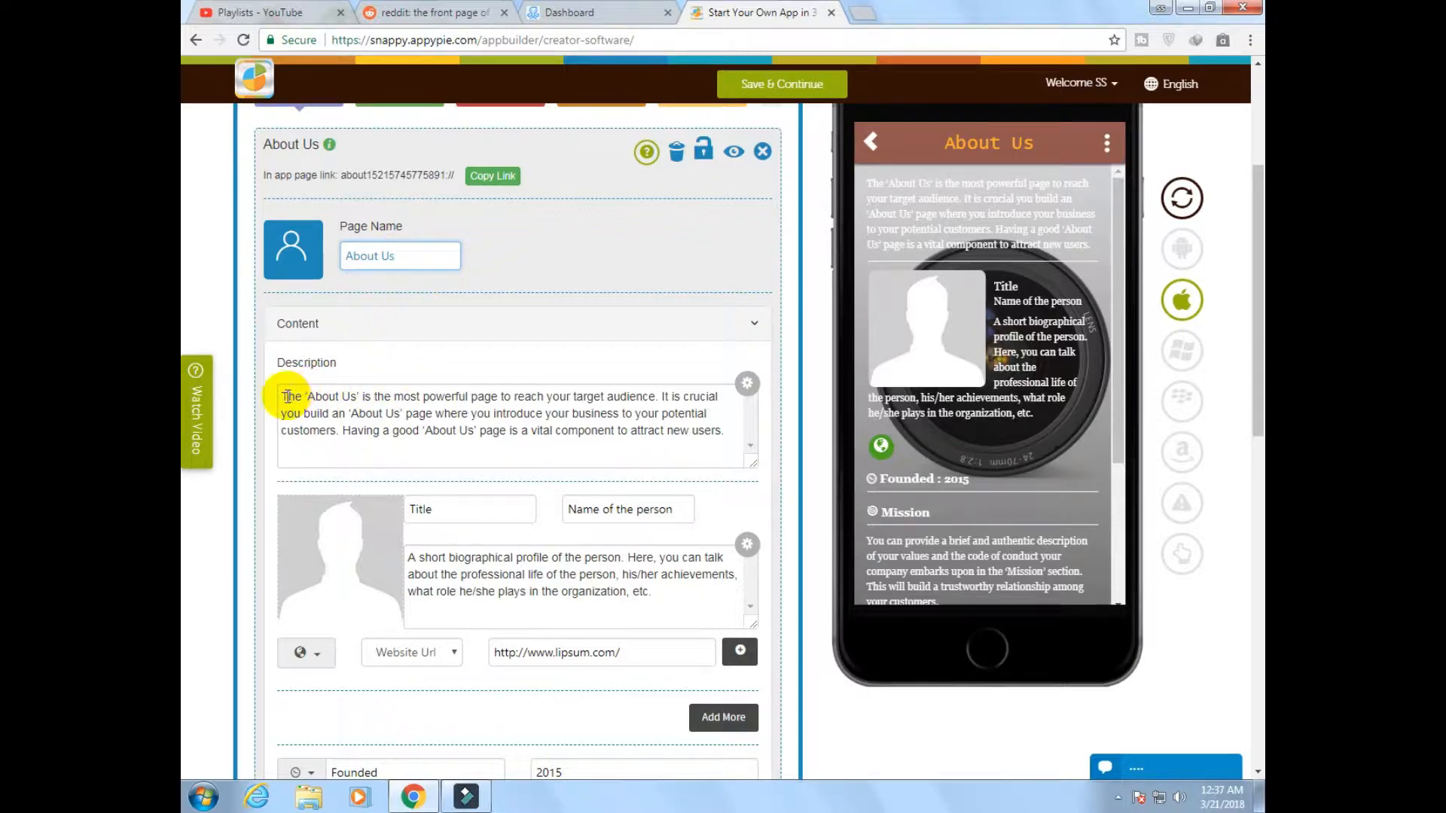
Examine the description, person profile, Founded, Mission, Vision and Awards fields of the About Us page
drag(282, 397, 693, 434)
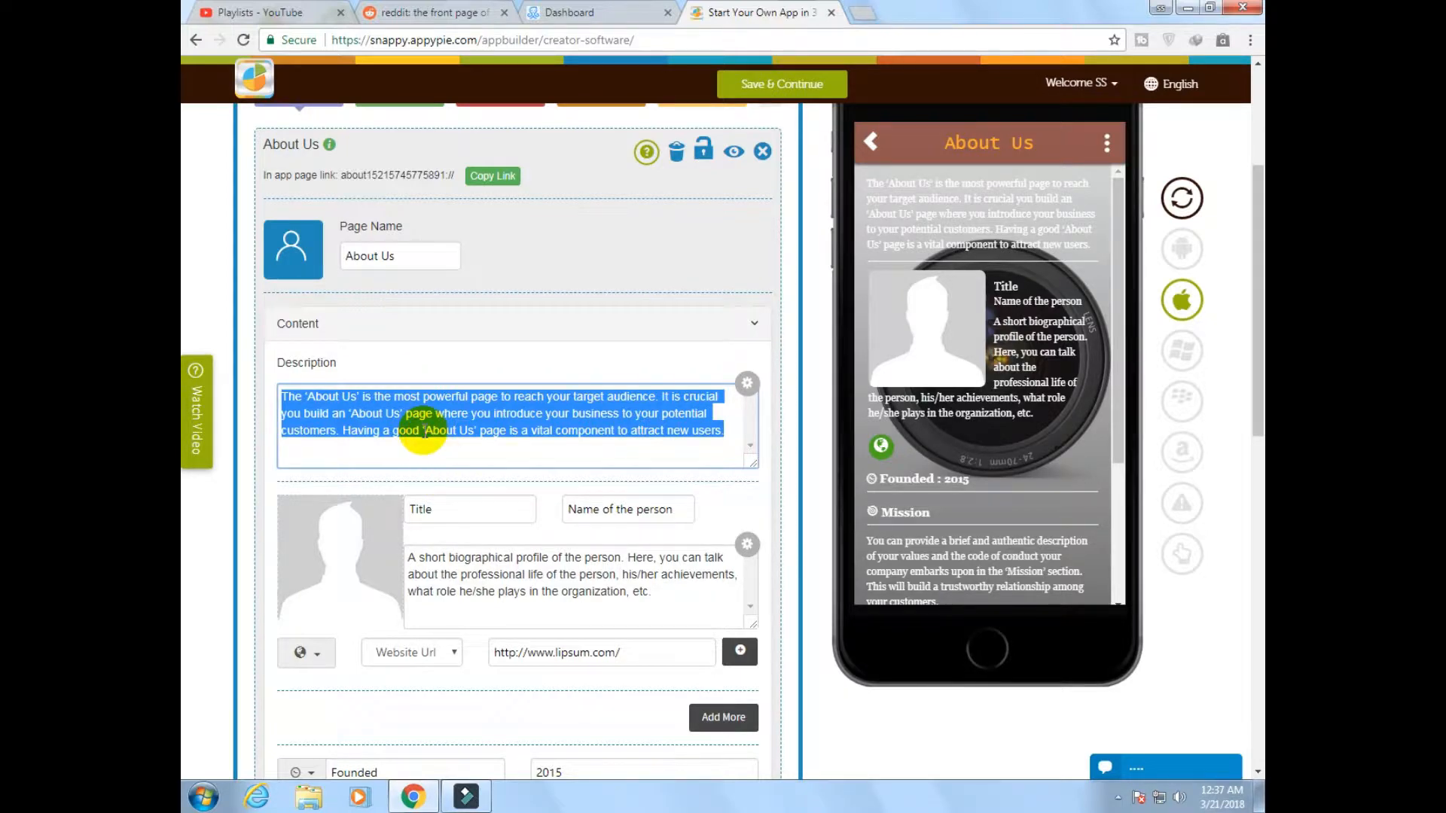
scroll(461, 346, down, 2)
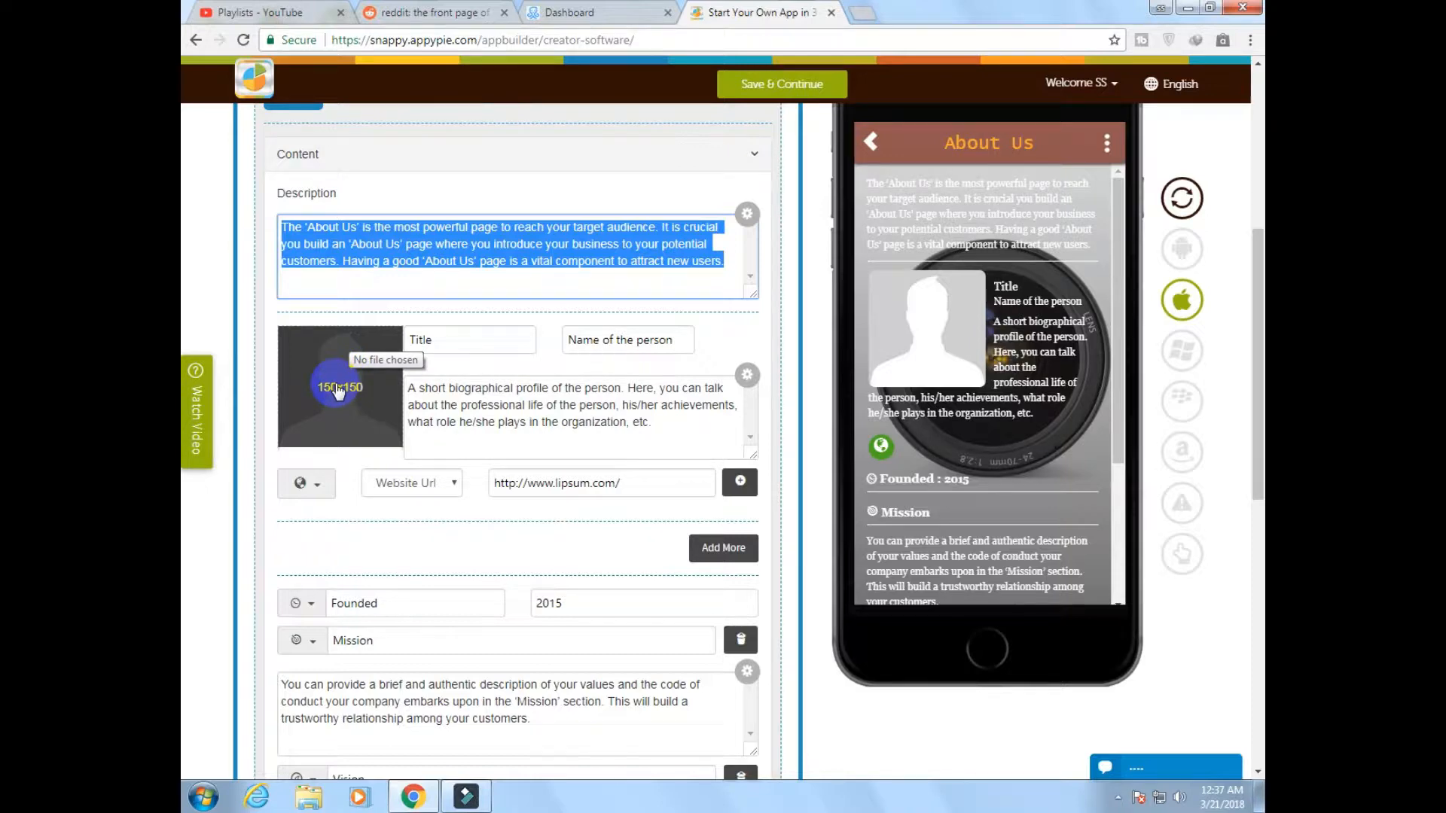
drag(422, 340, 586, 346)
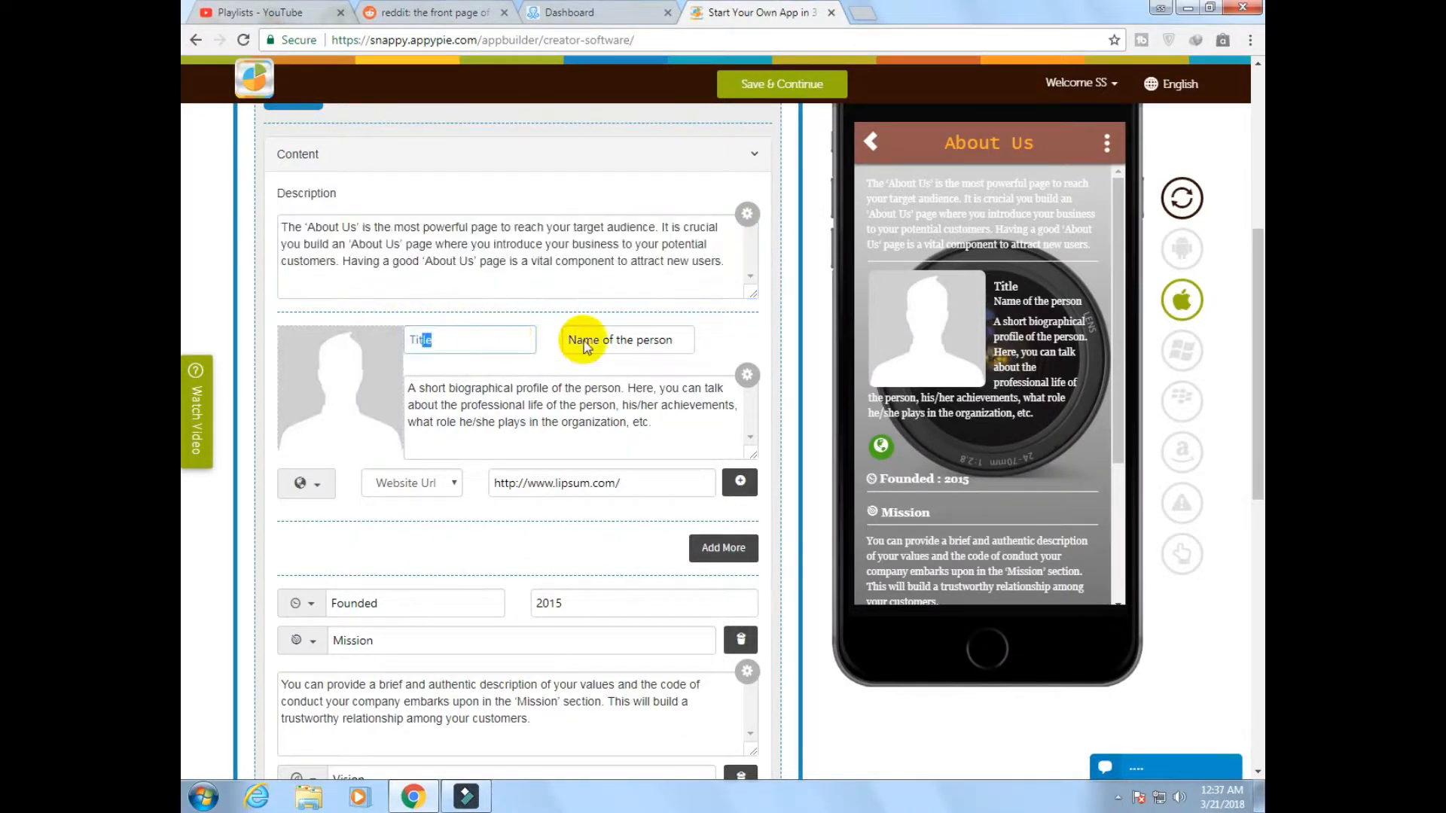
click(637, 339)
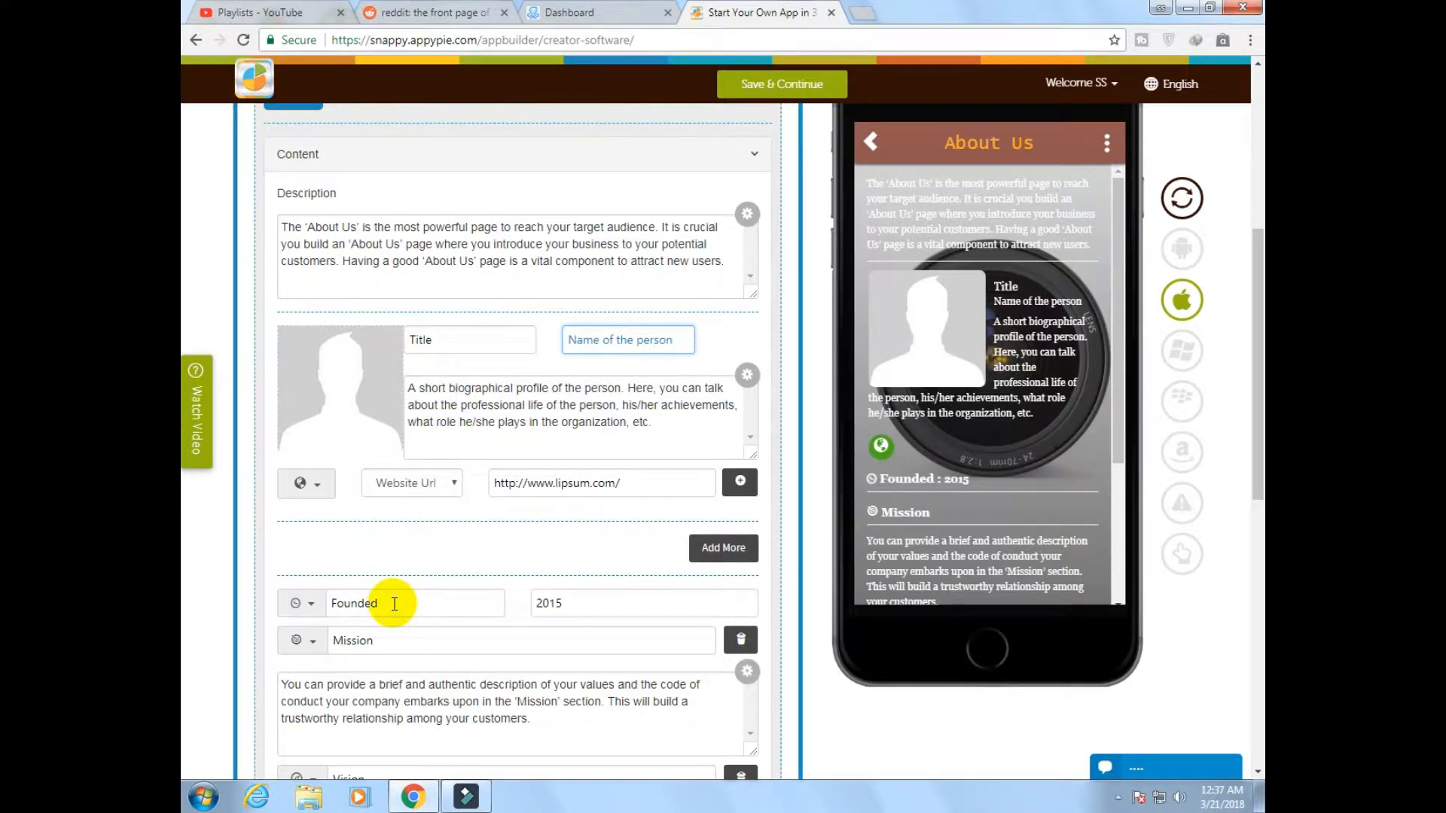
click(423, 602)
scroll(485, 524, down, 2)
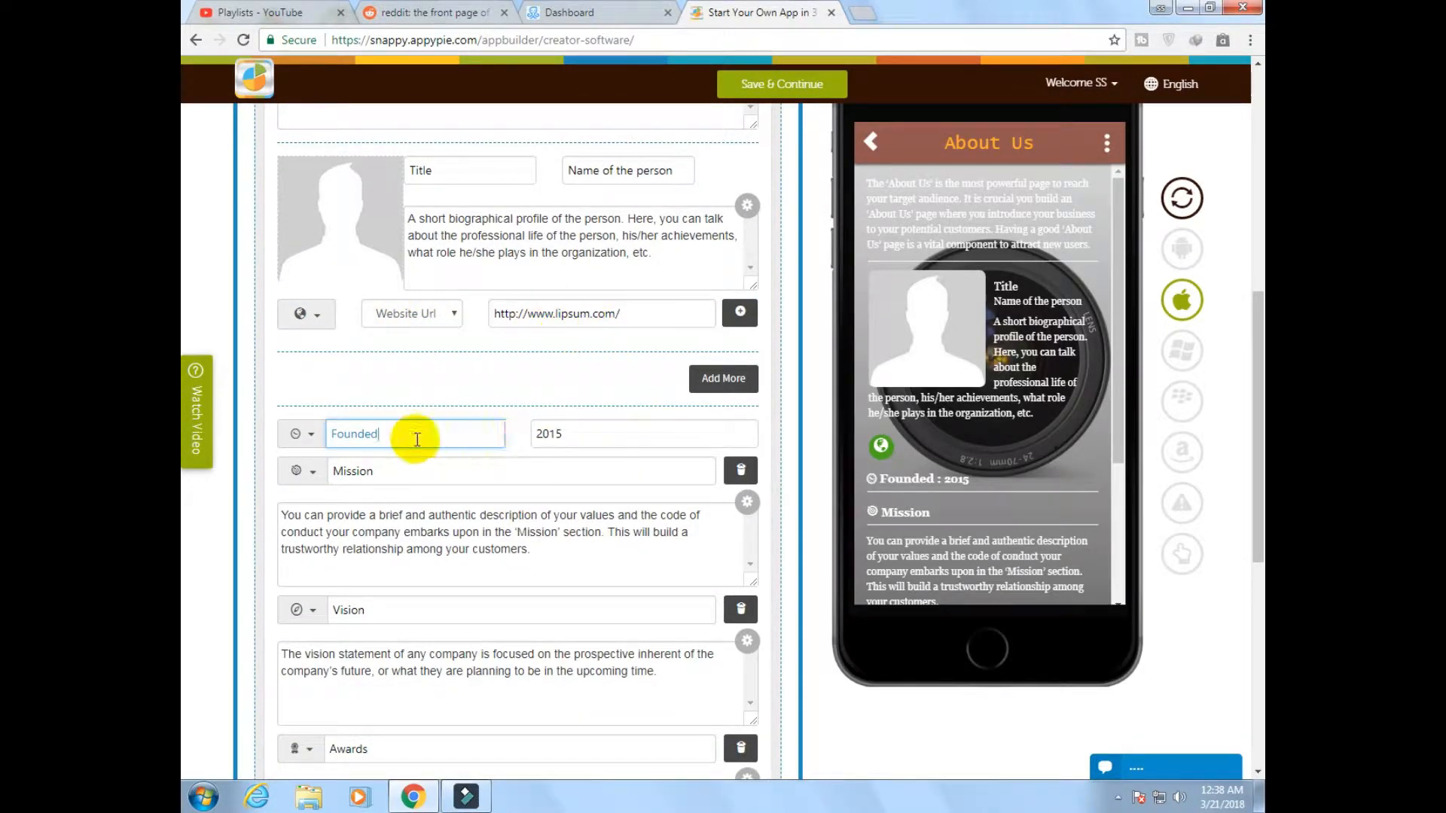
double_click(338, 433)
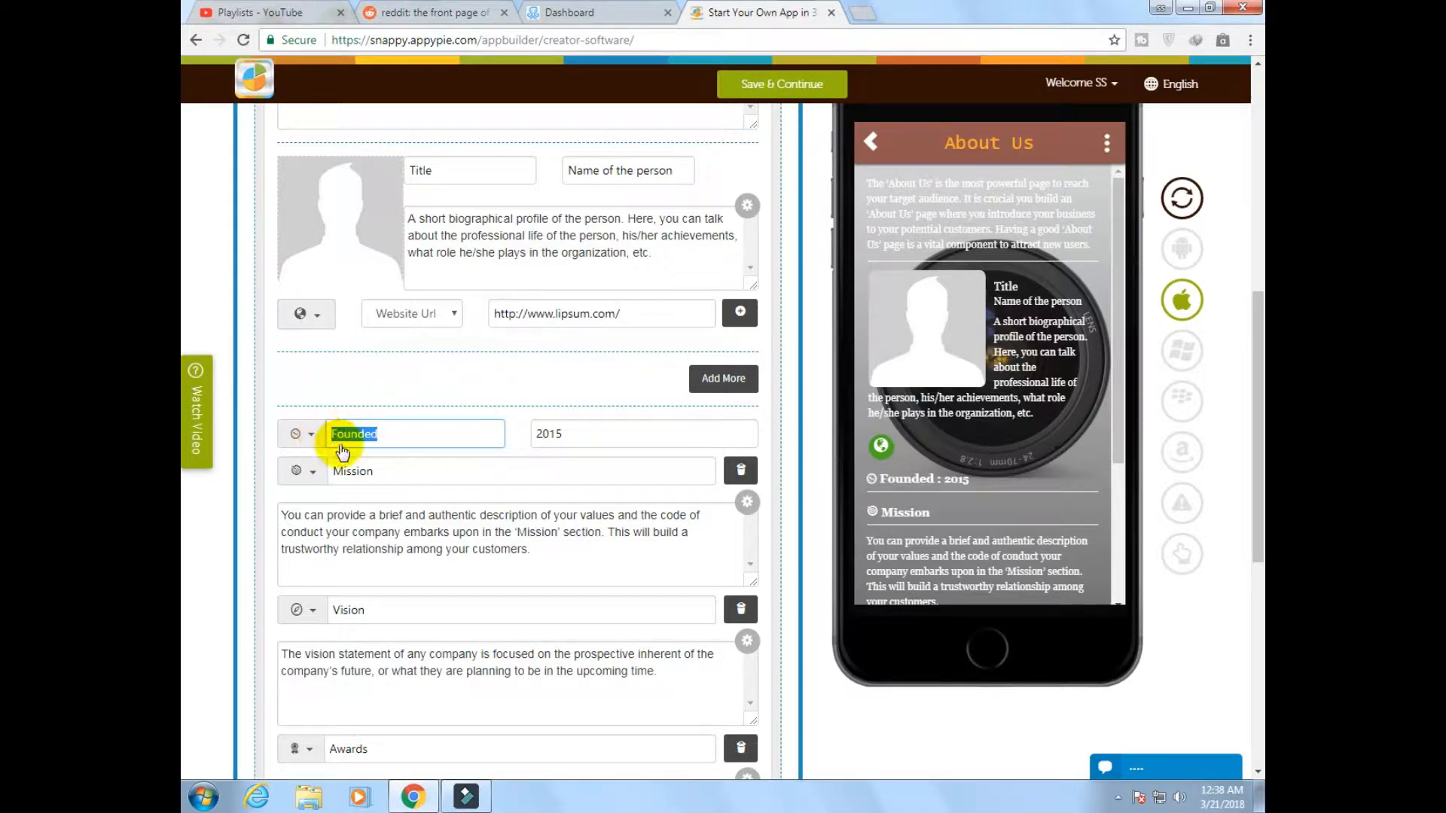
click(369, 473)
double_click(369, 472)
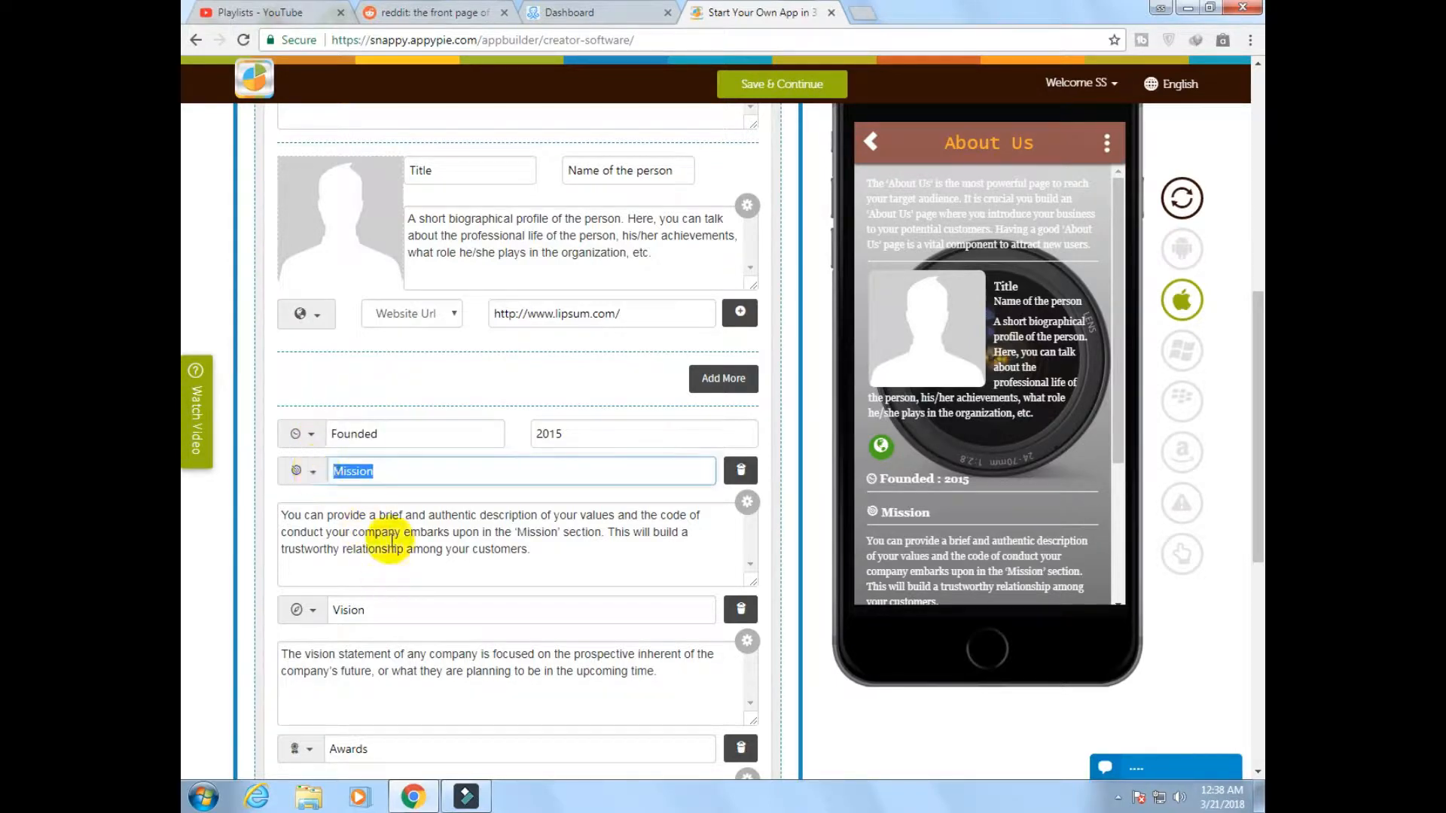
drag(530, 549, 352, 532)
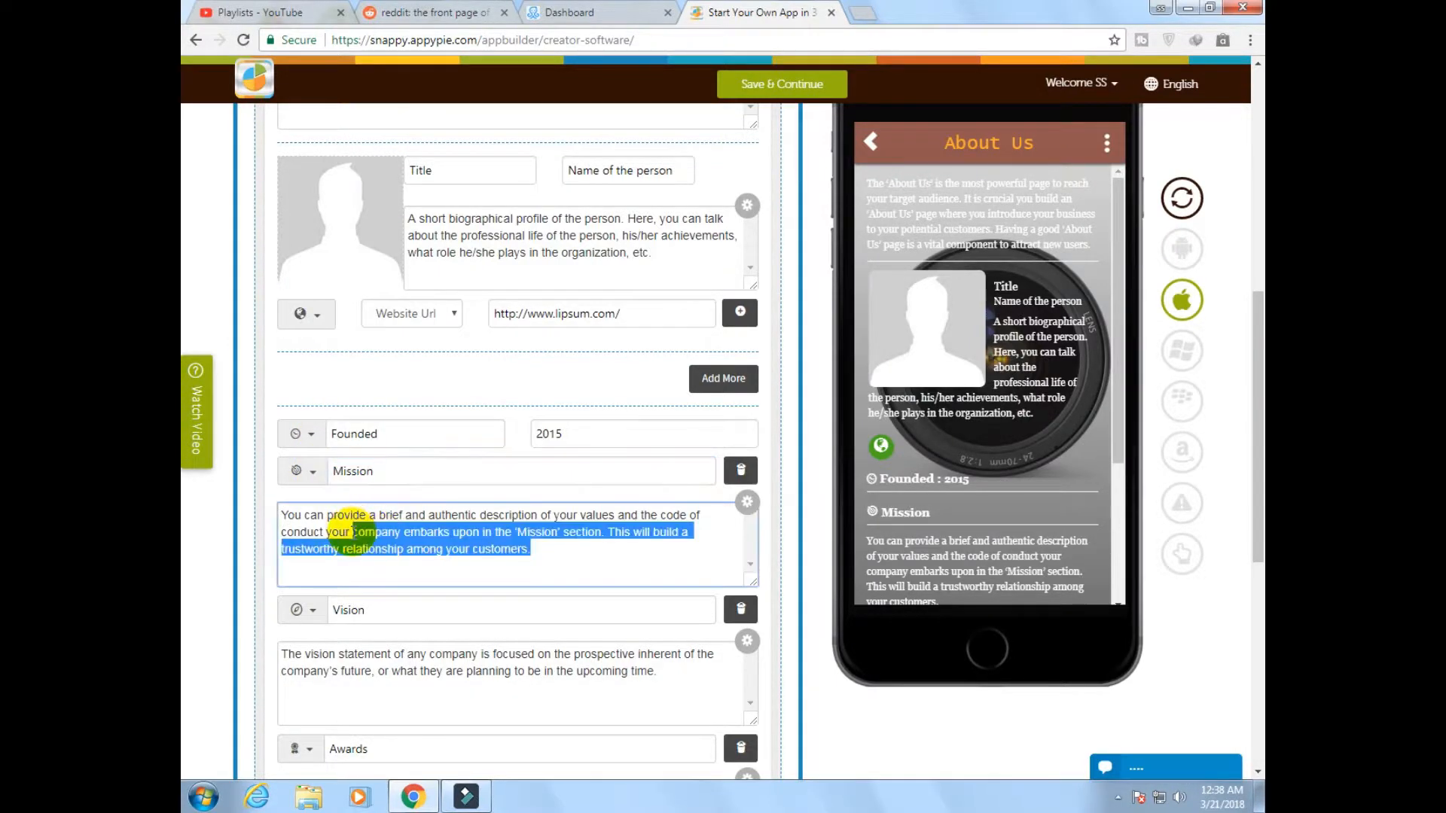
click(381, 610)
drag(649, 680, 421, 671)
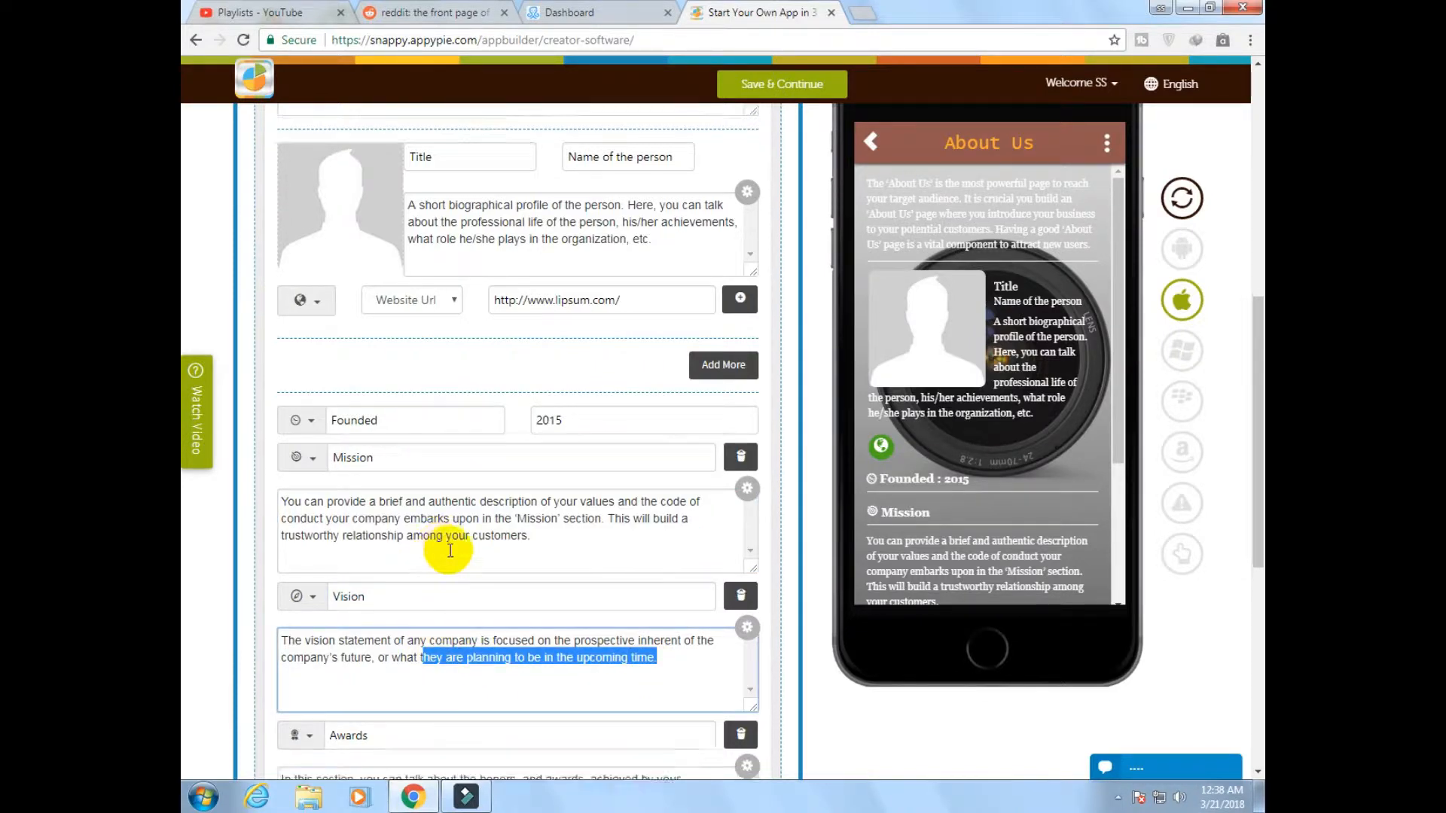
scroll(429, 614, down, 3)
drag(458, 567, 277, 541)
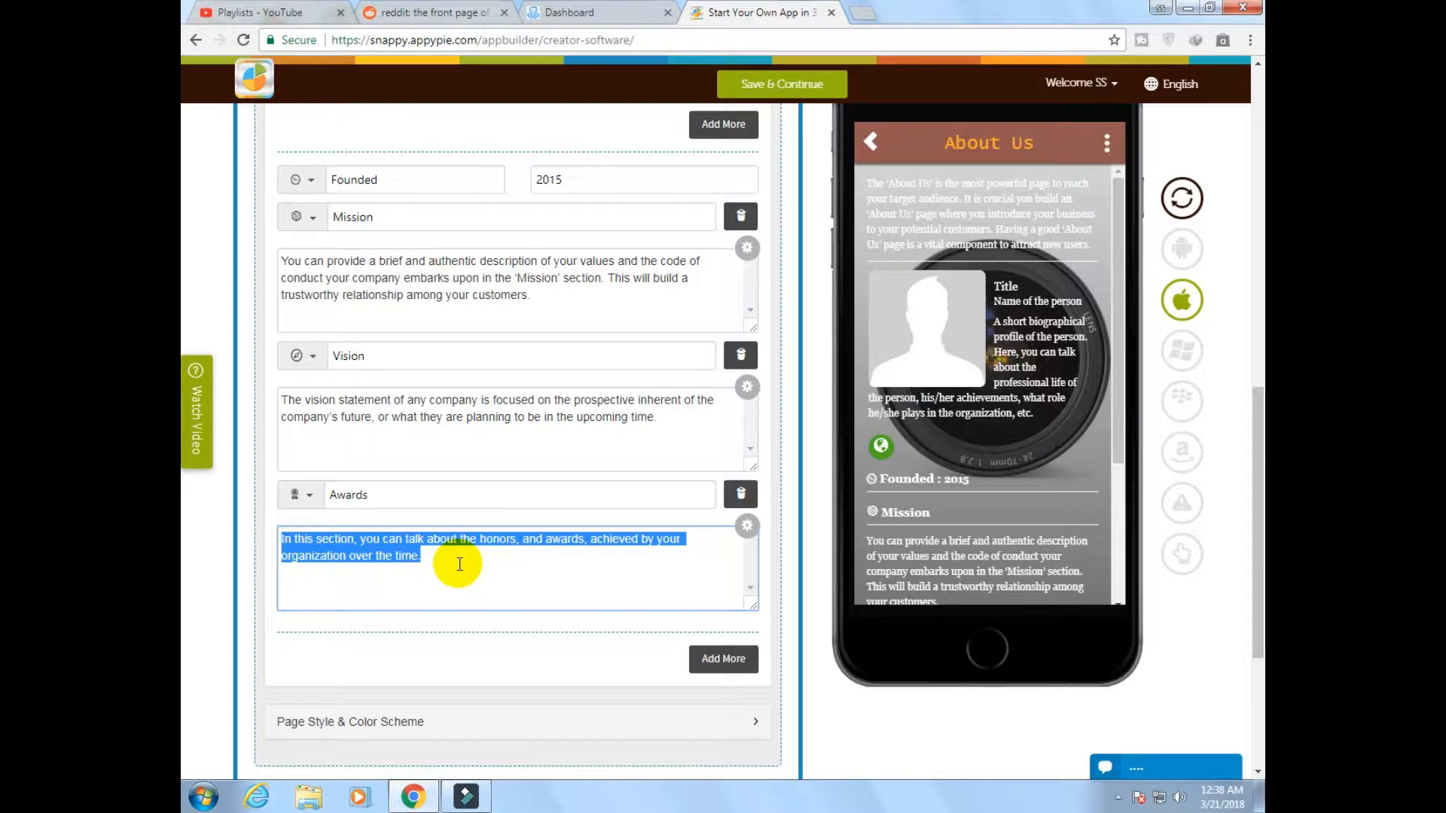
scroll(459, 563, up, 10)
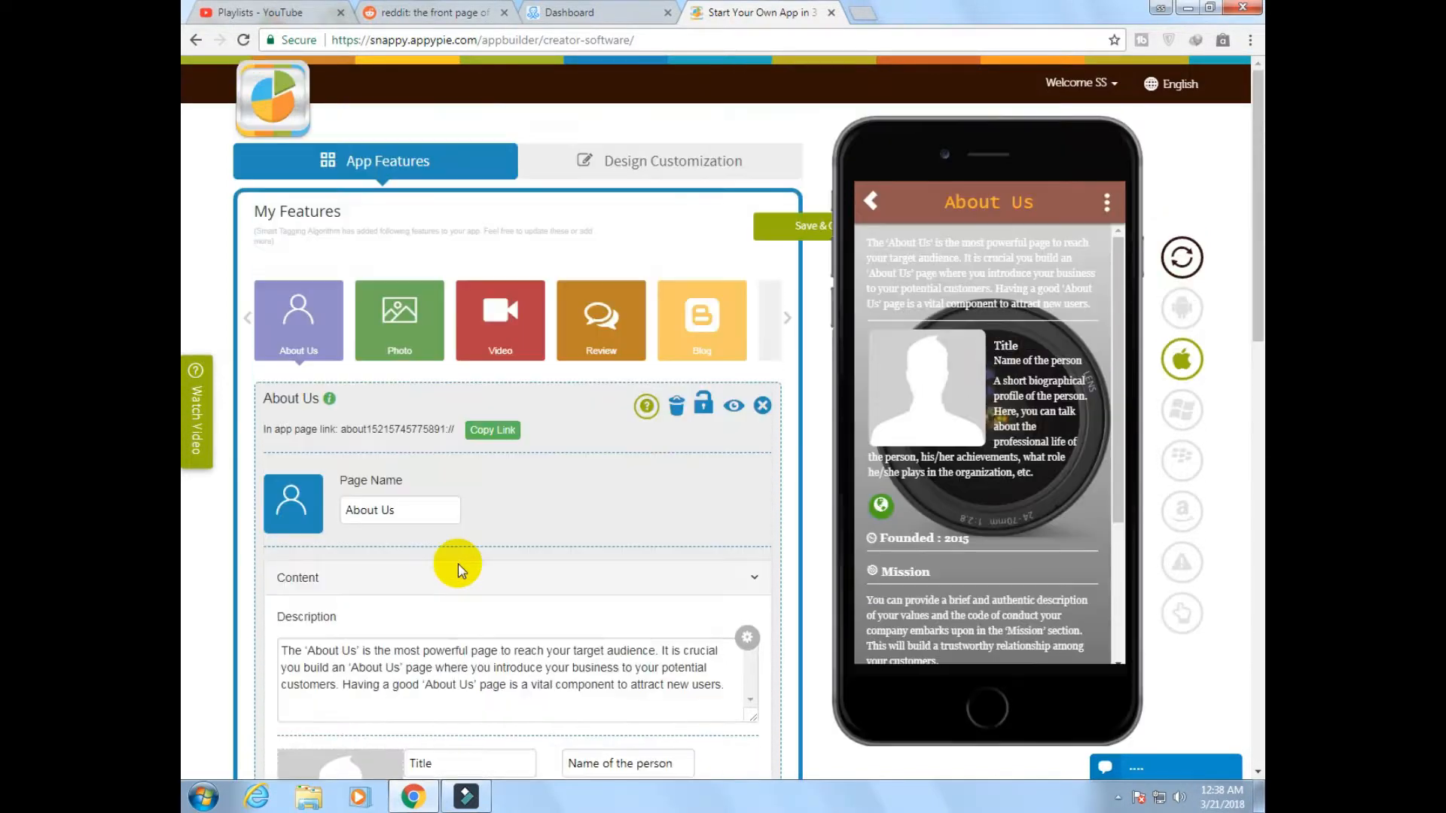
Permanently delete the Vision and Awards sections from the About Us page
scroll(564, 549, down, 4)
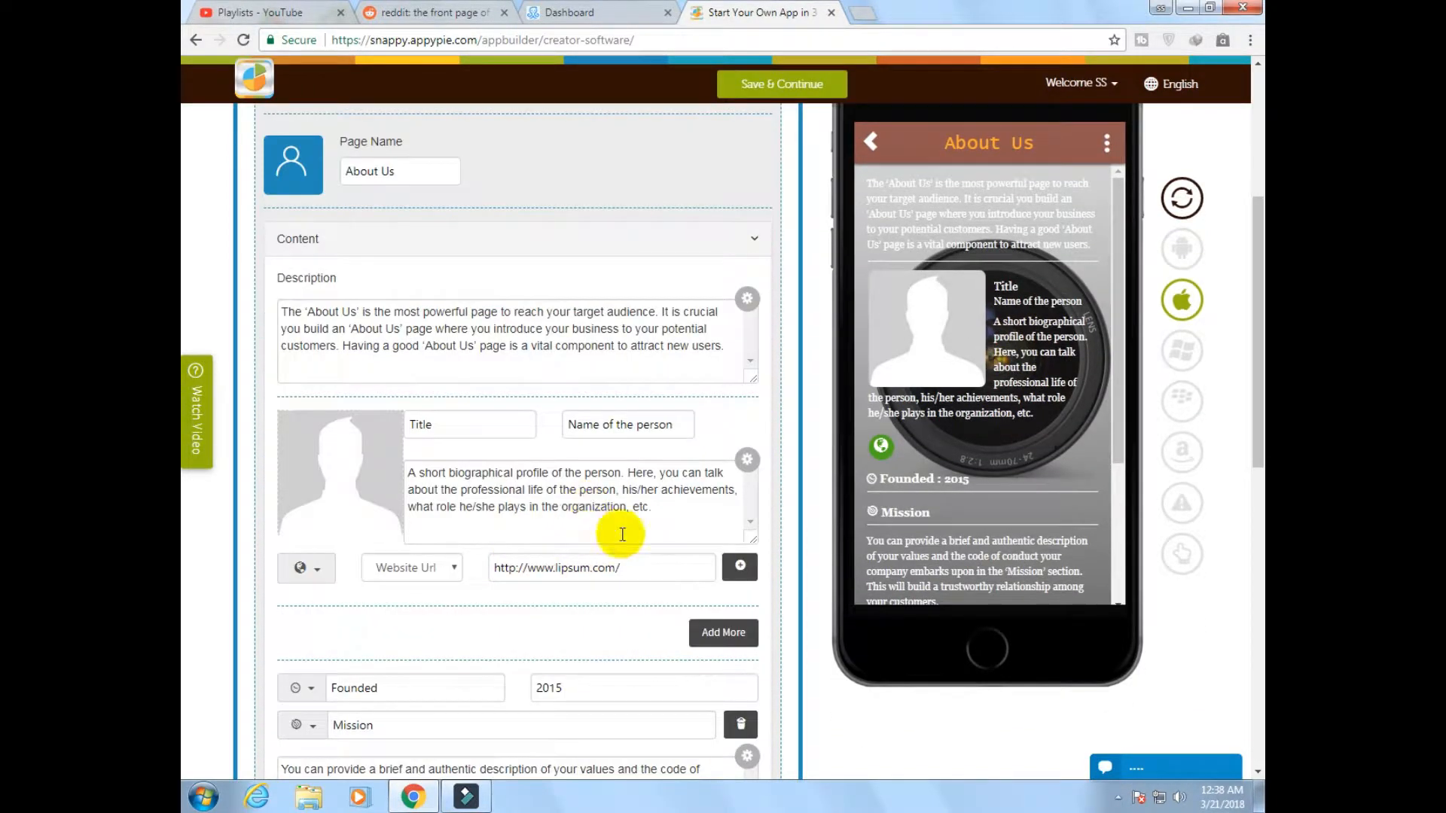
scroll(586, 518, down, 3)
scroll(586, 518, down, 1)
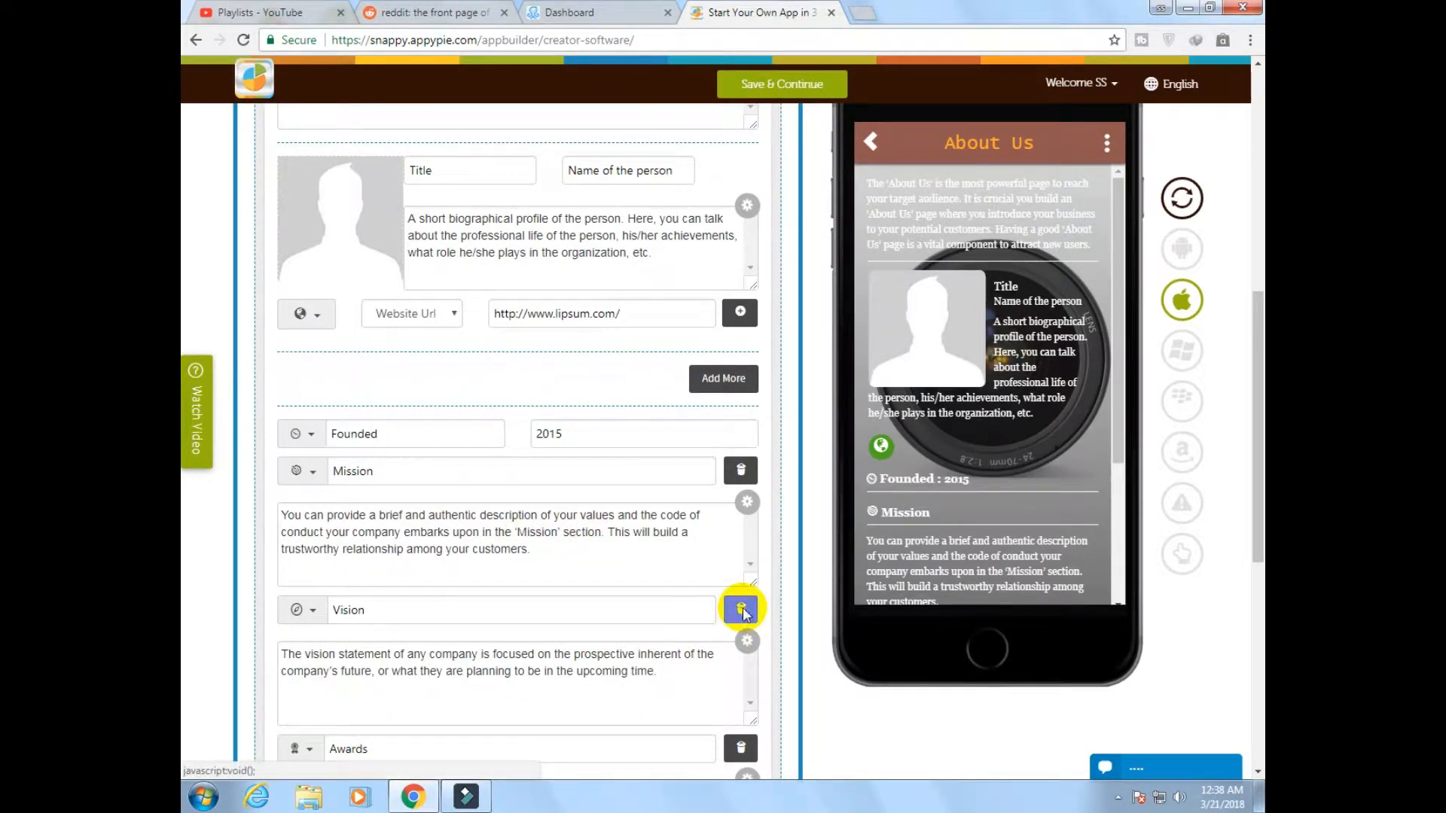
click(742, 612)
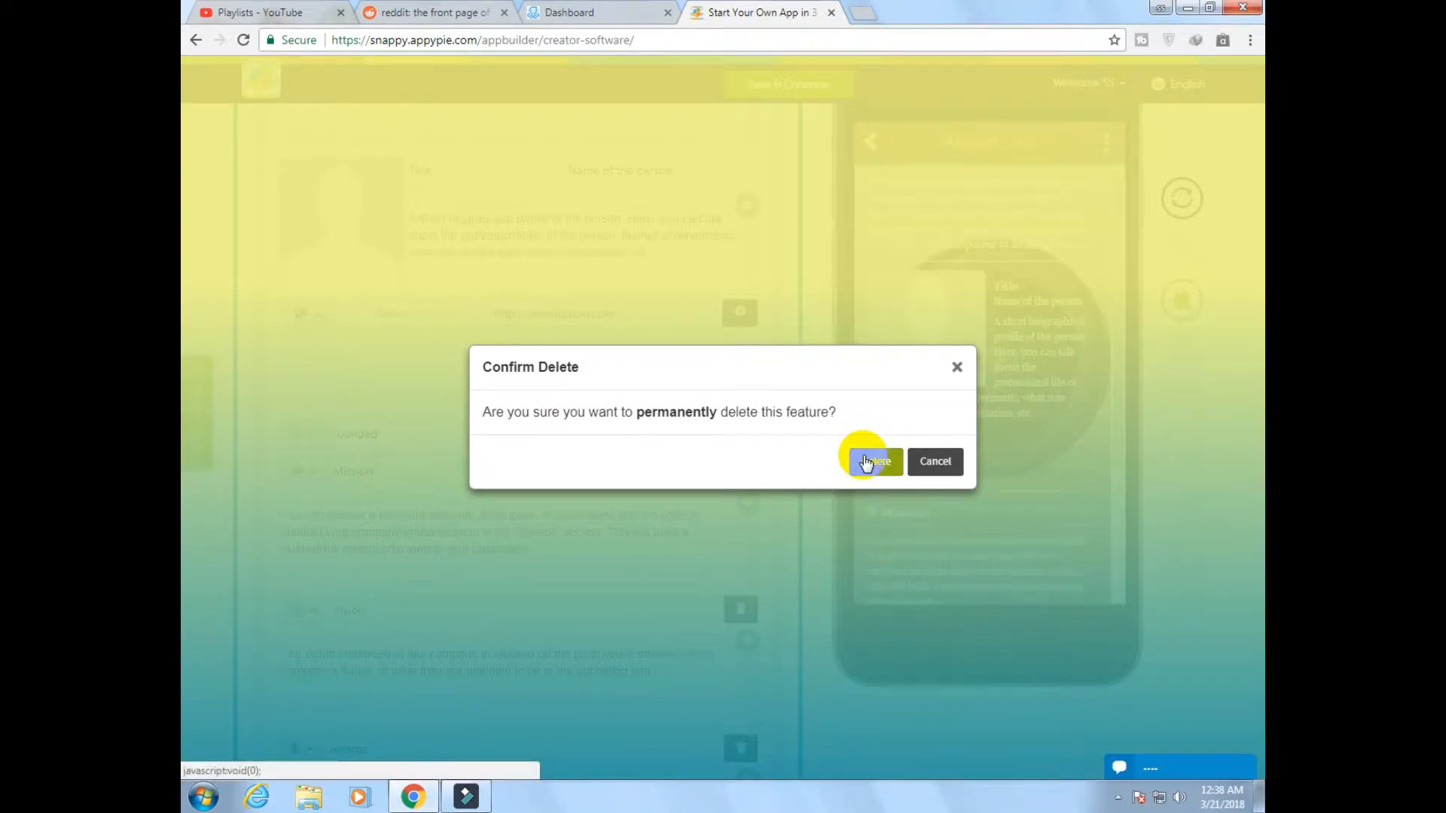
click(866, 462)
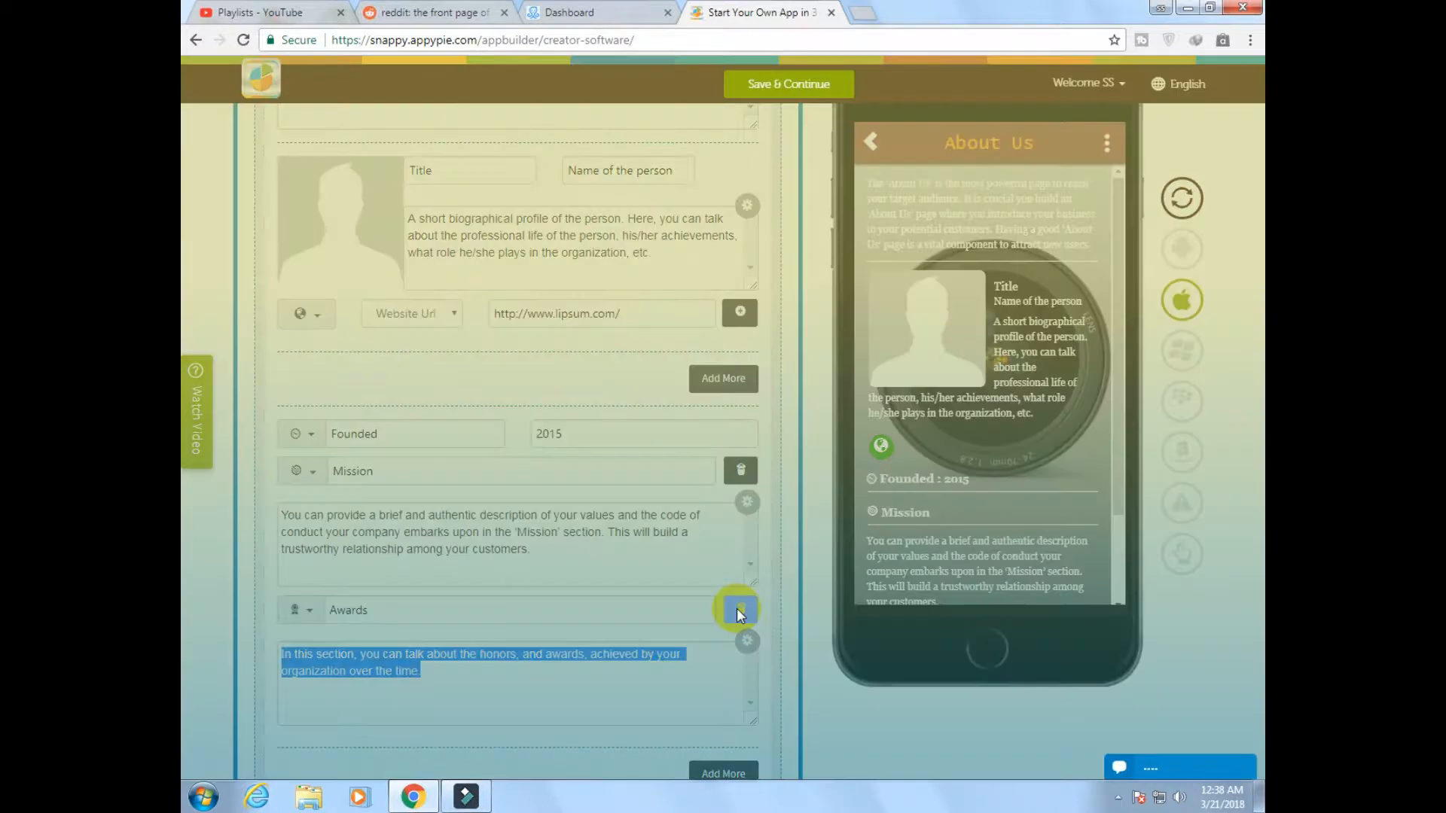
click(738, 611)
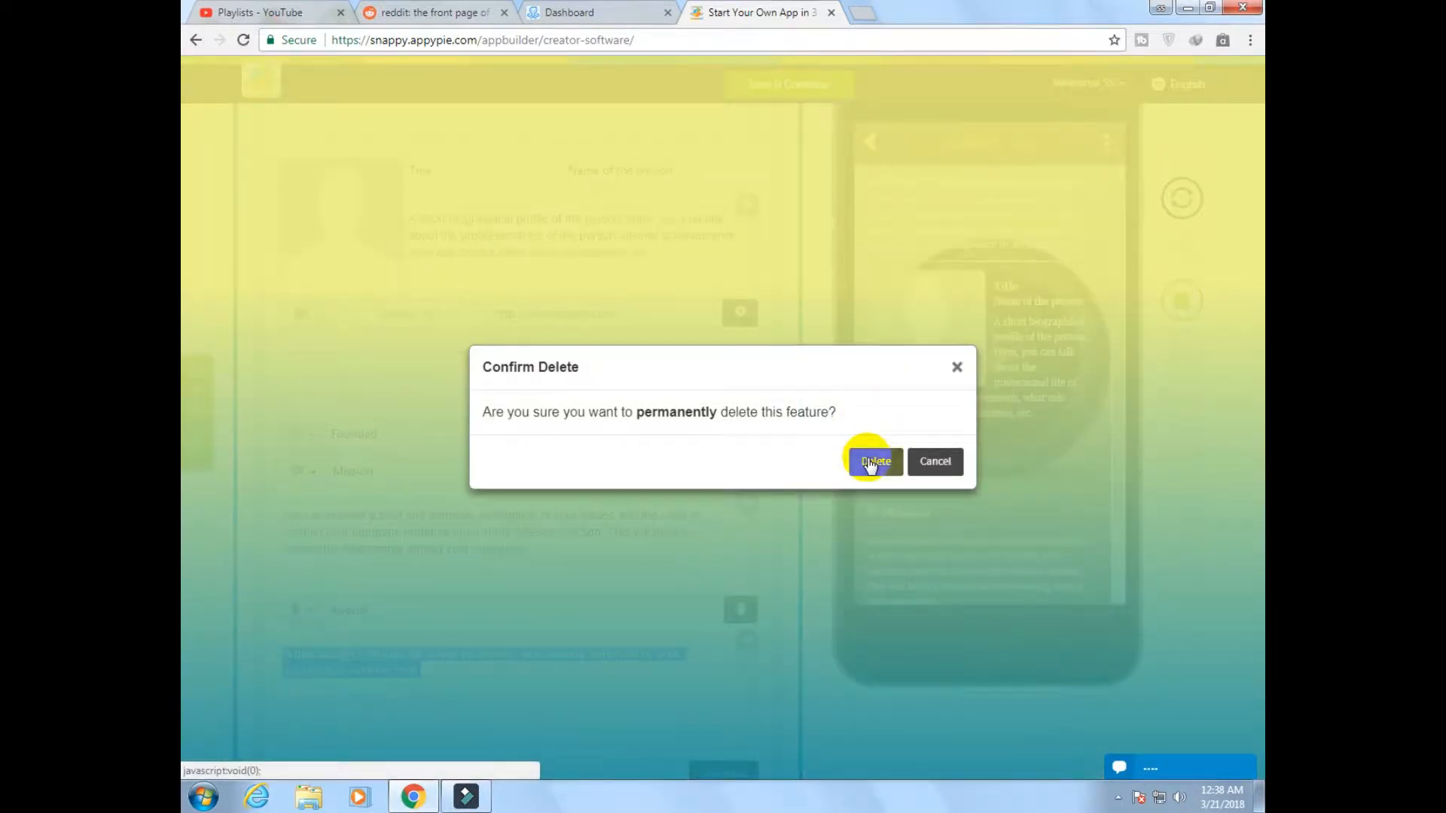
click(870, 463)
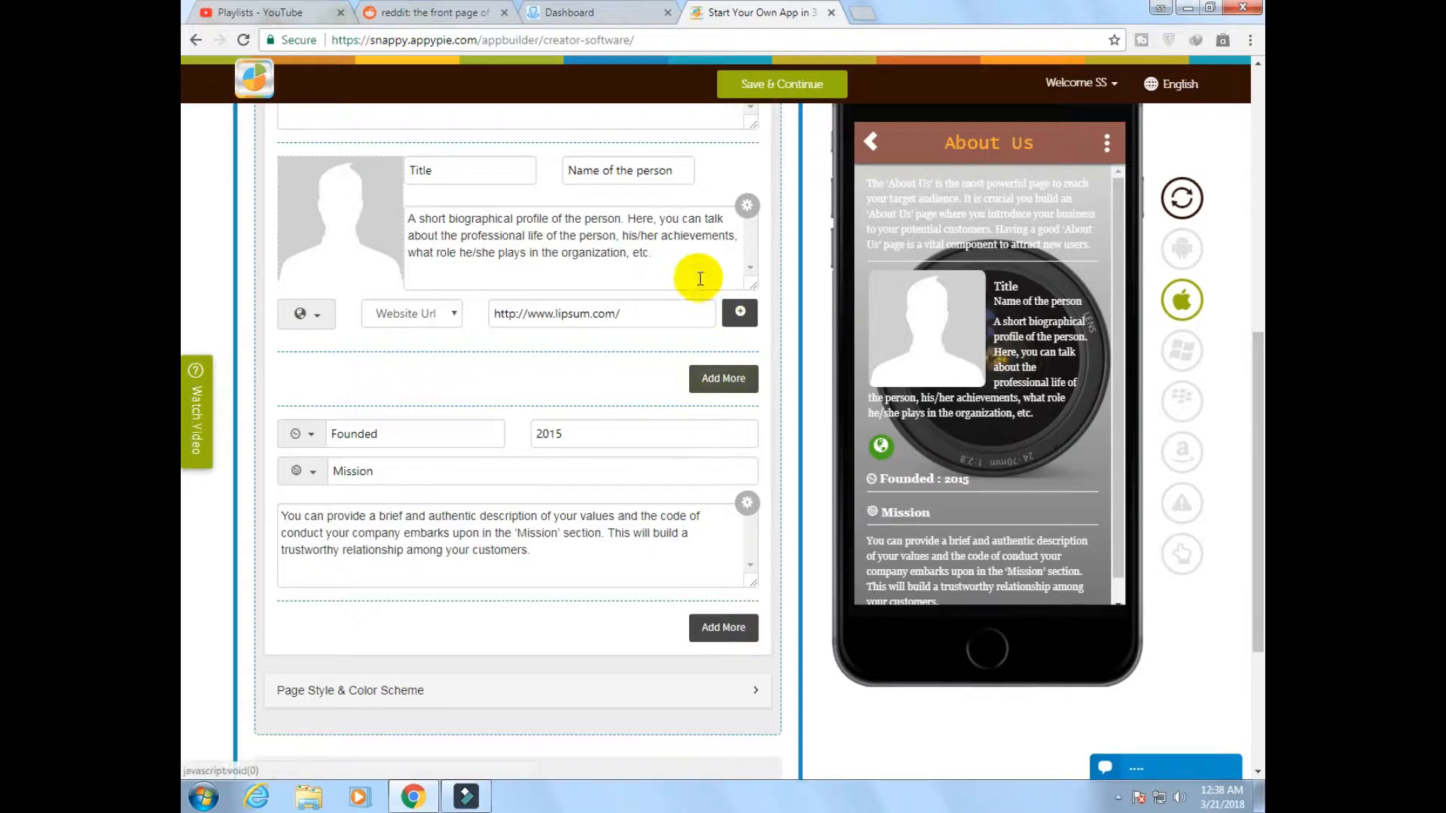
Replace the About Us page's placeholder description with "I am a photographer."
scroll(614, 379, up, 5)
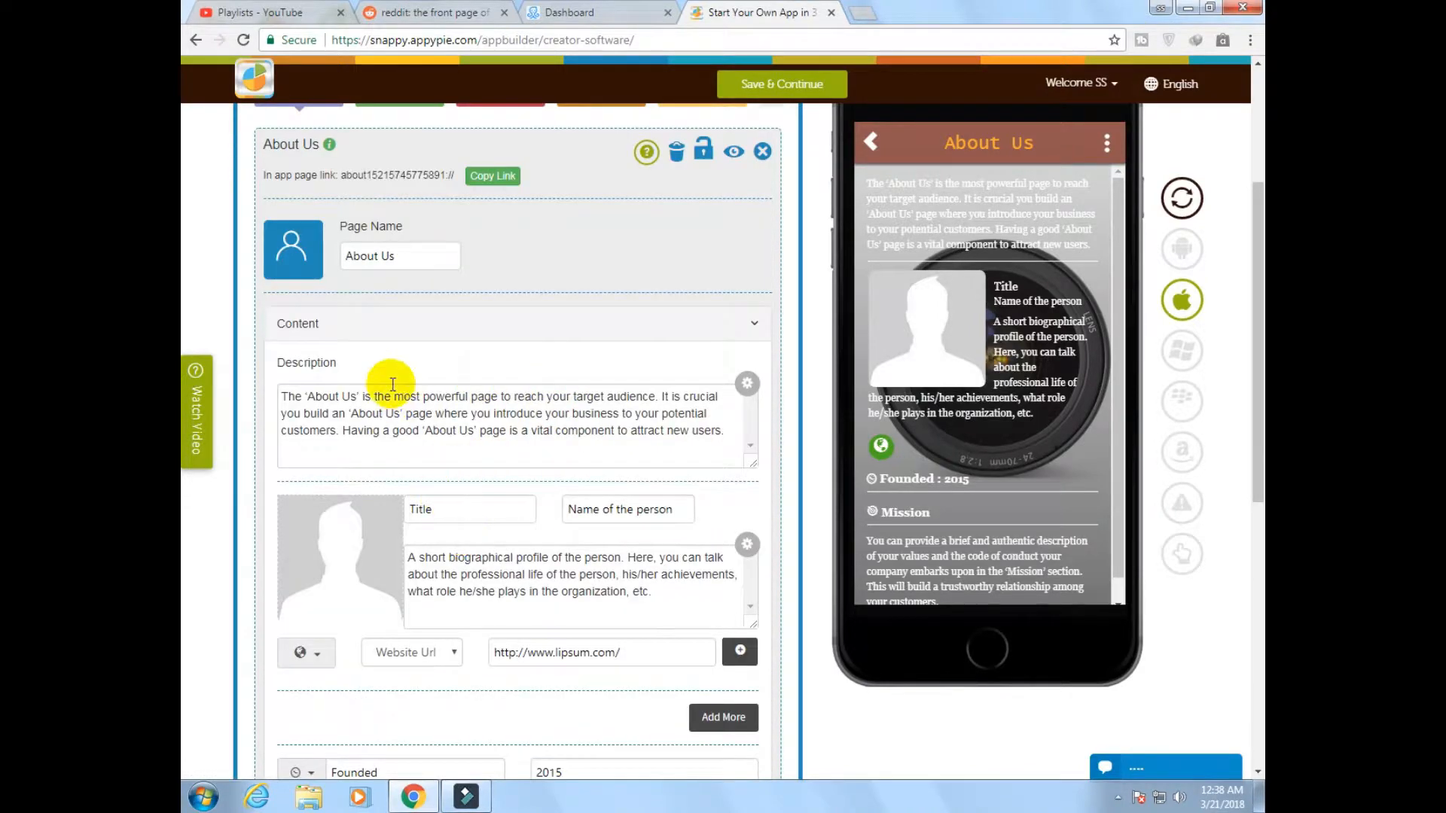
scroll(391, 386, up, 1)
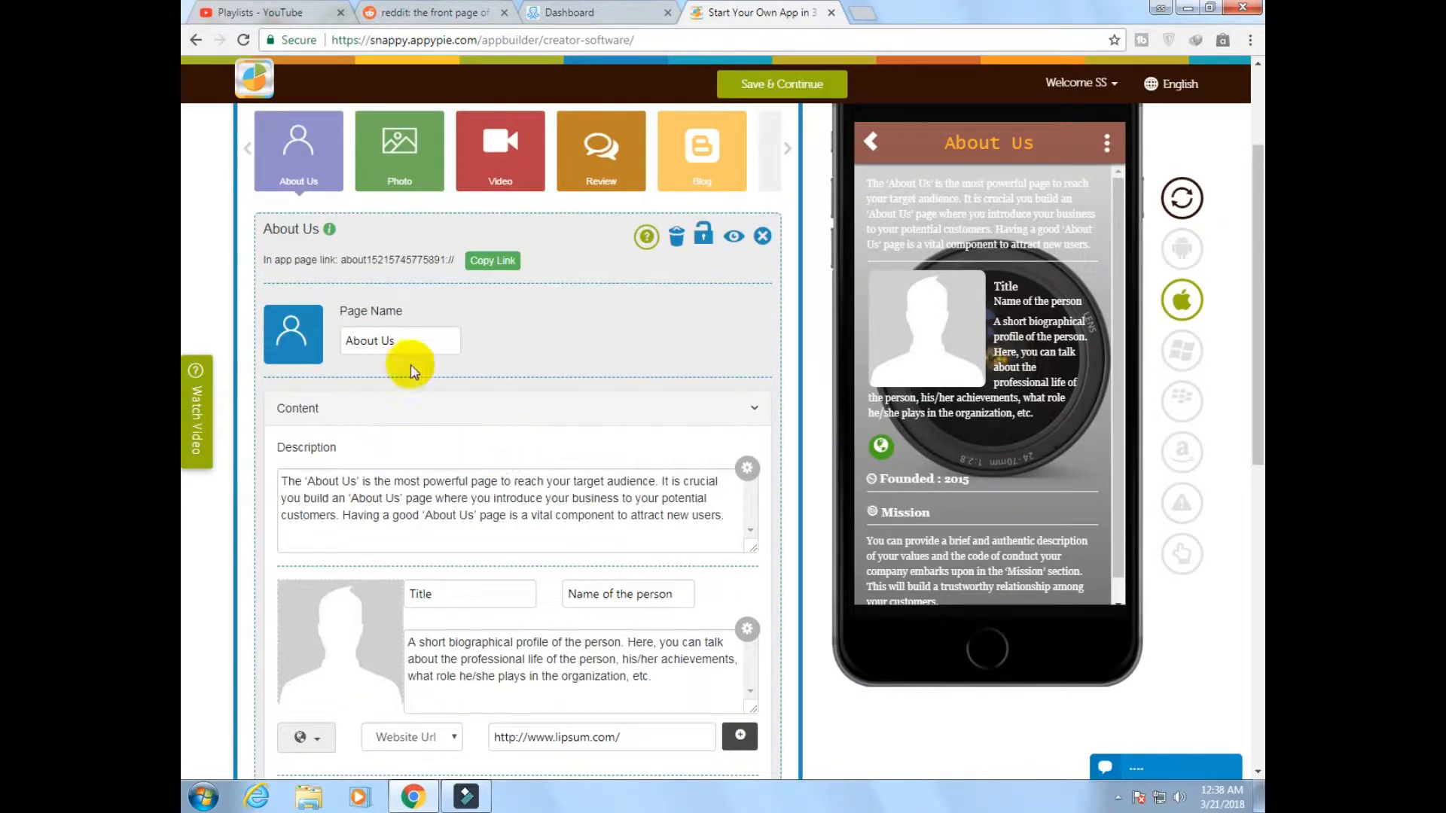
drag(413, 338, 323, 337)
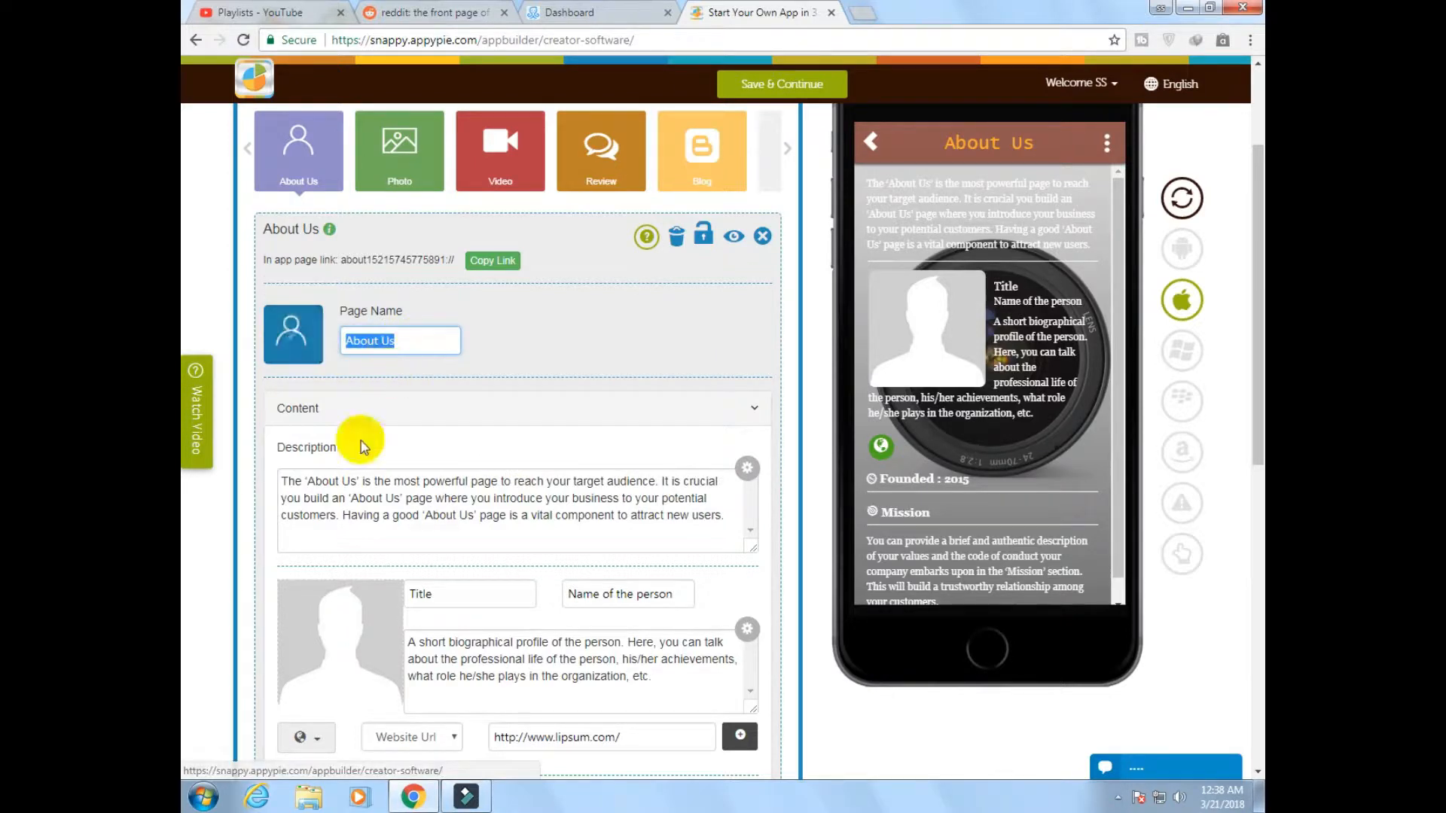
click(377, 482)
scroll(482, 467, down, 1)
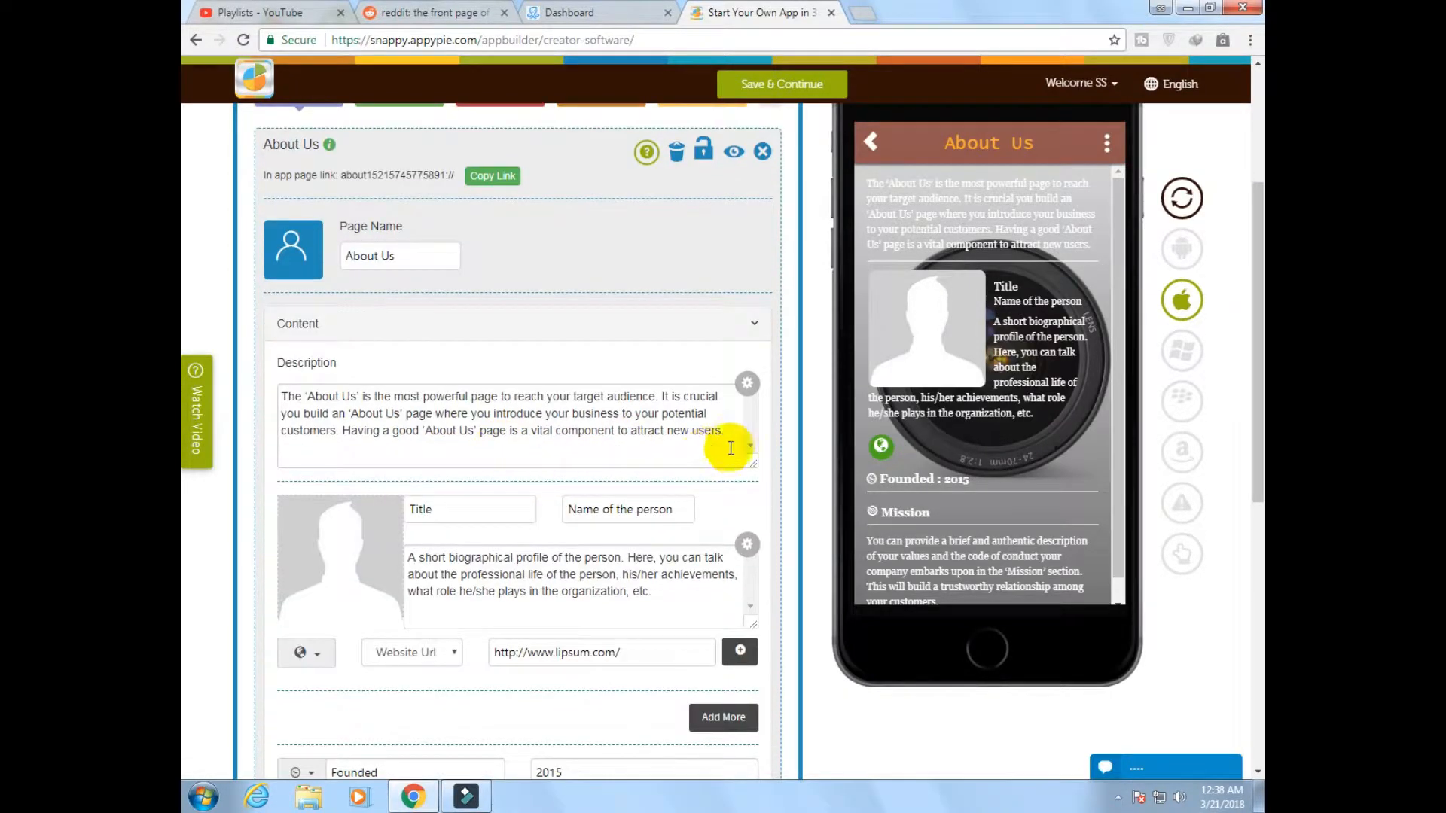
drag(730, 438, 282, 384)
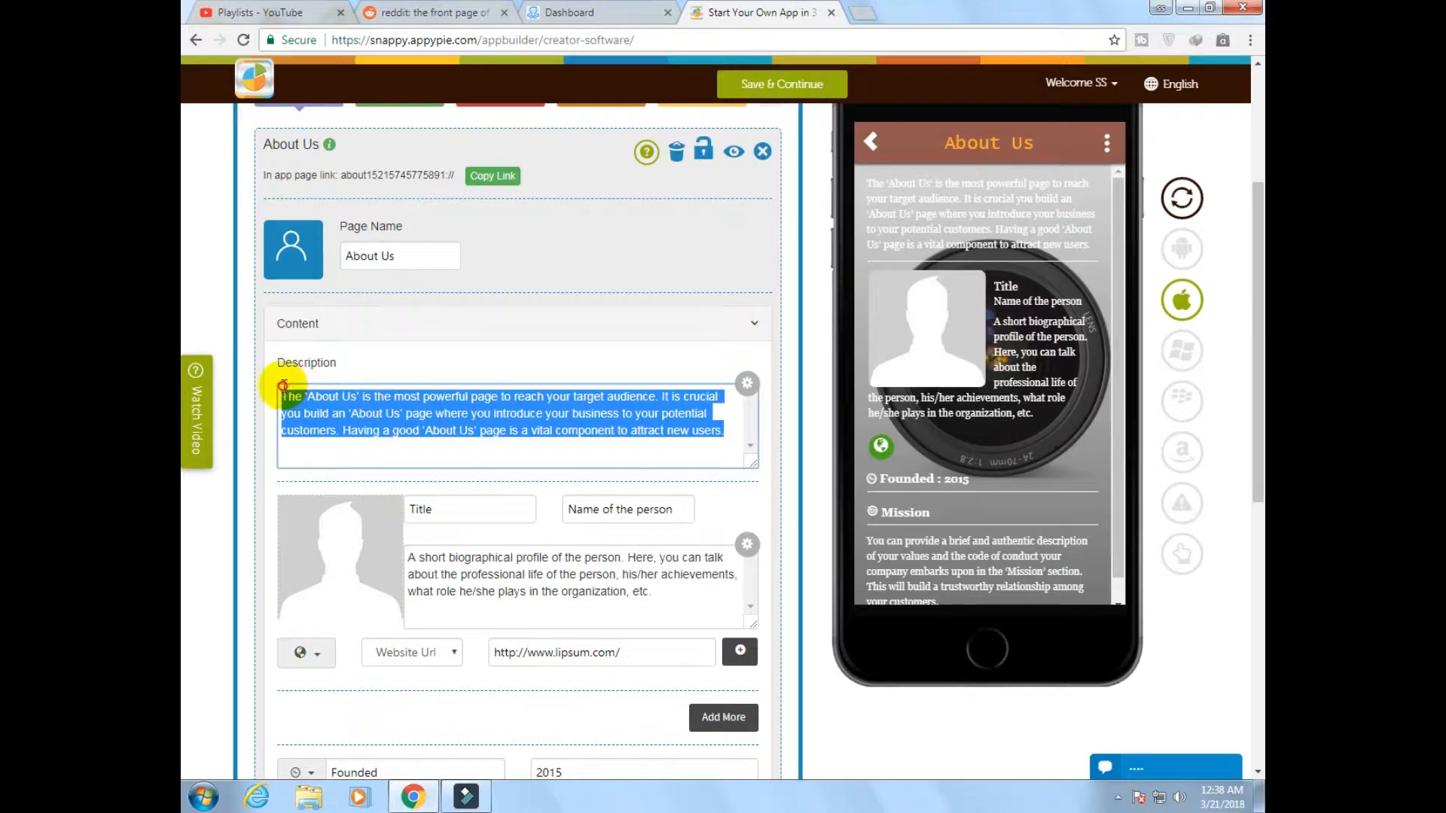
key(BackSpace)
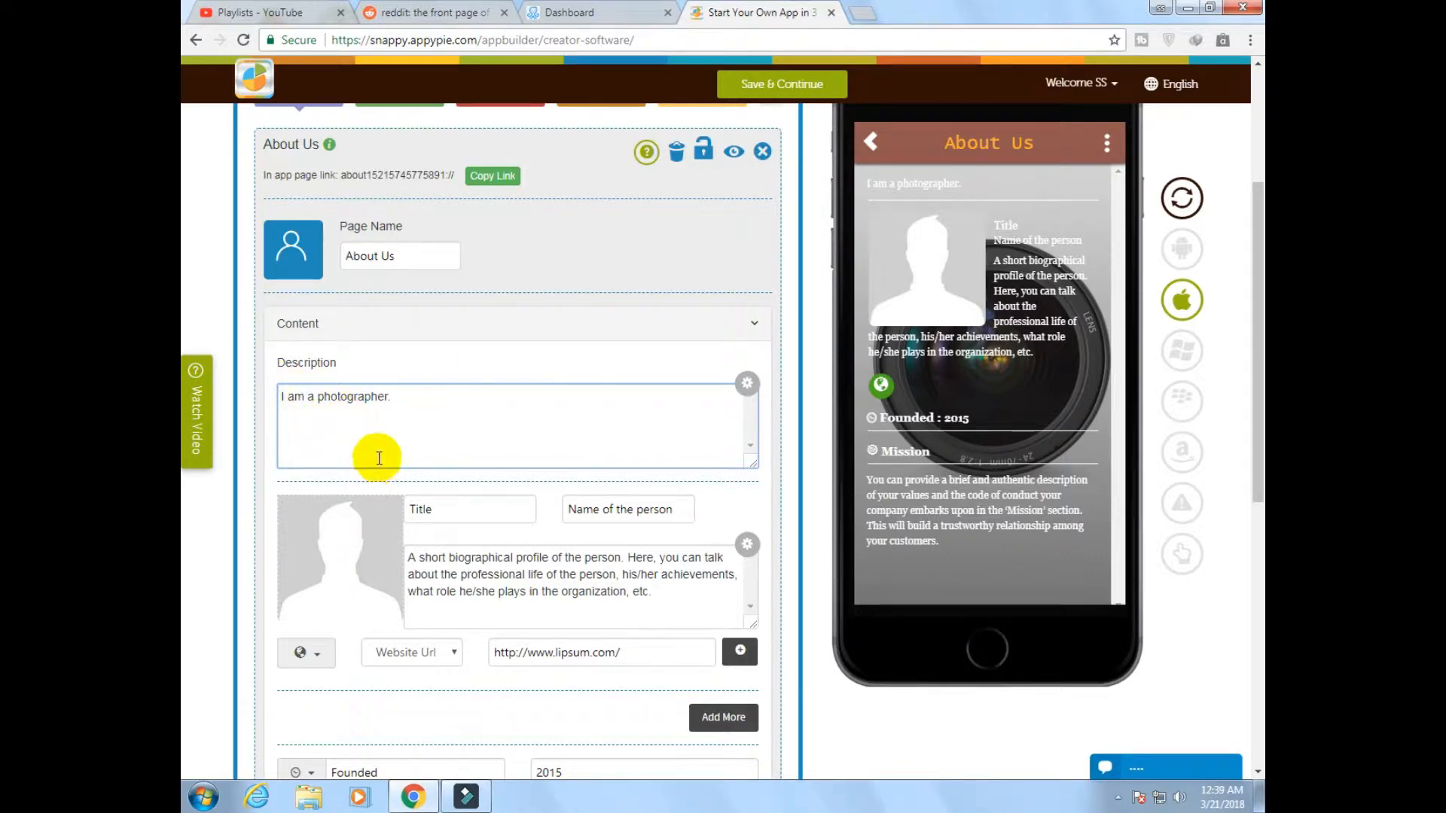
Set the profile's title to "Me" and enter the person's full name beside it
scroll(417, 385, down, 3)
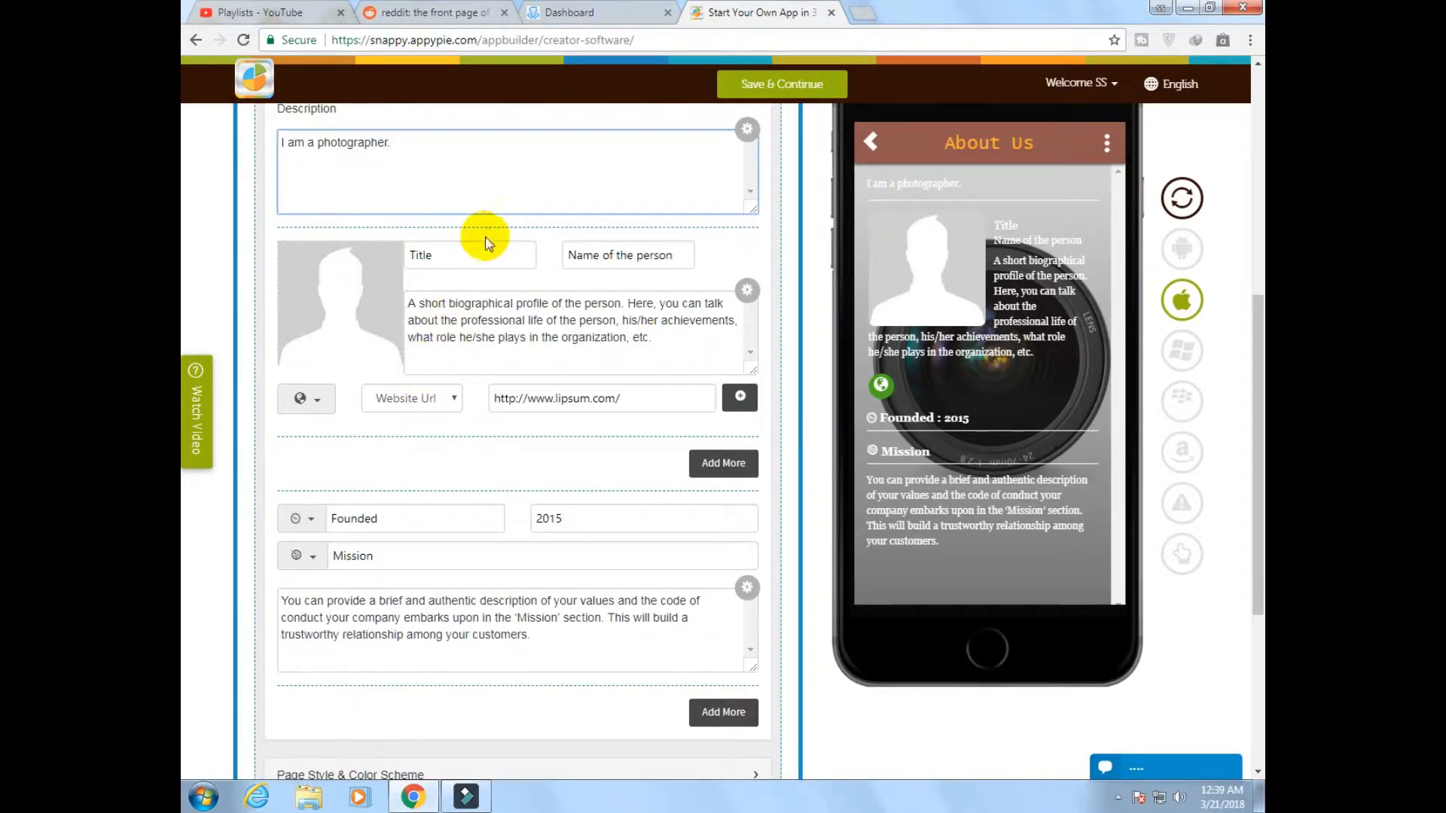
drag(452, 254, 396, 255)
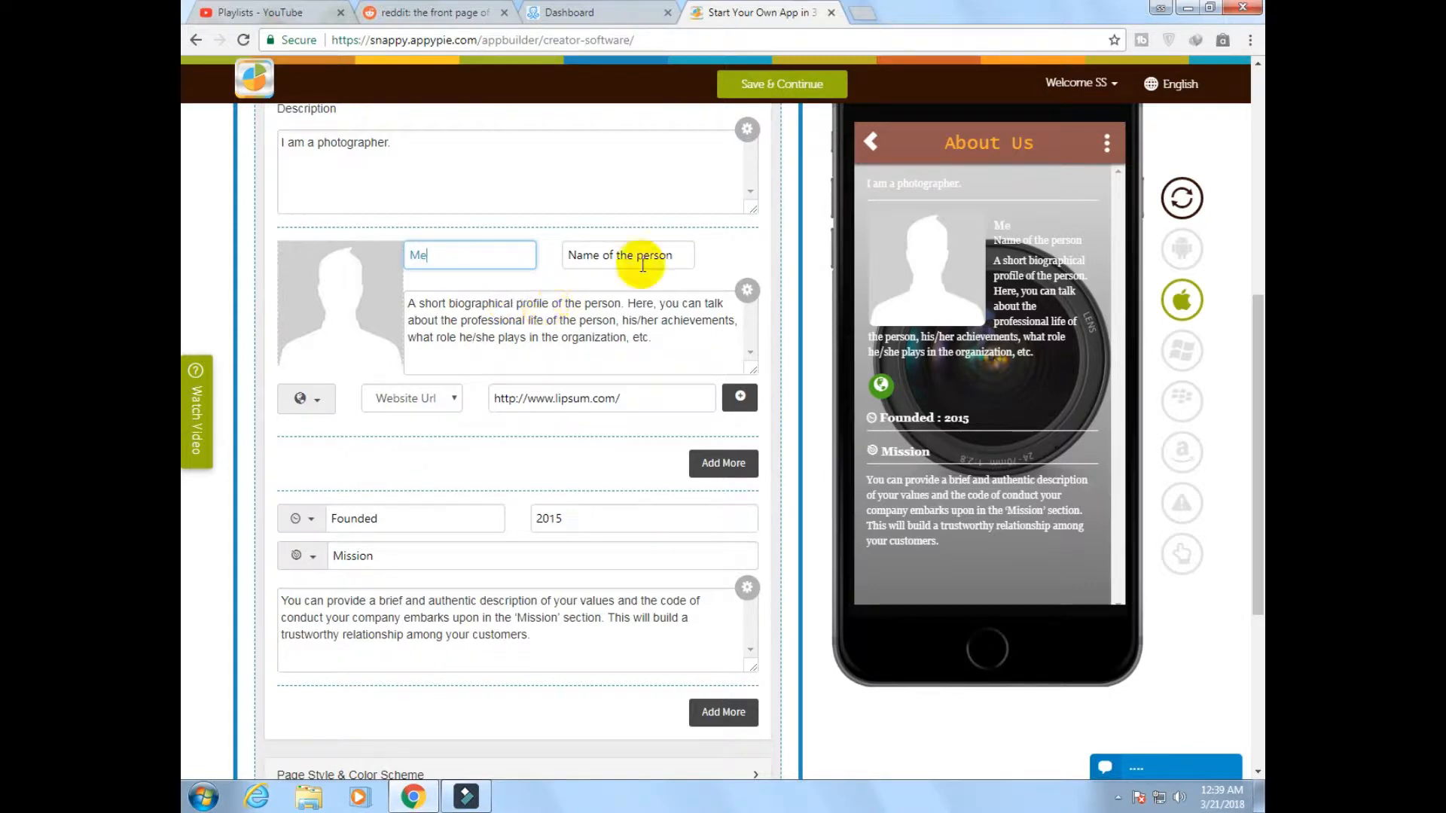
drag(678, 256, 552, 256)
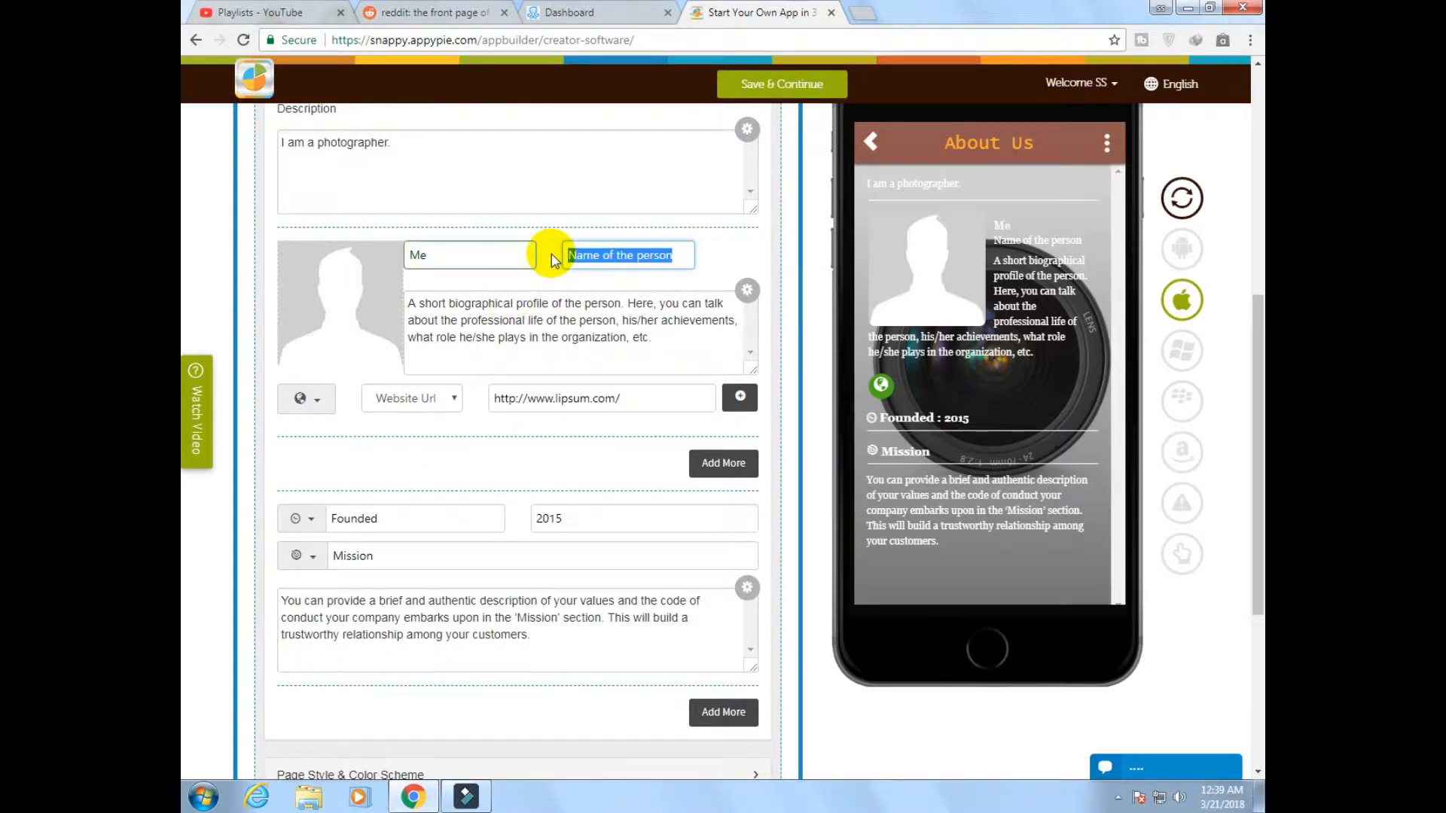
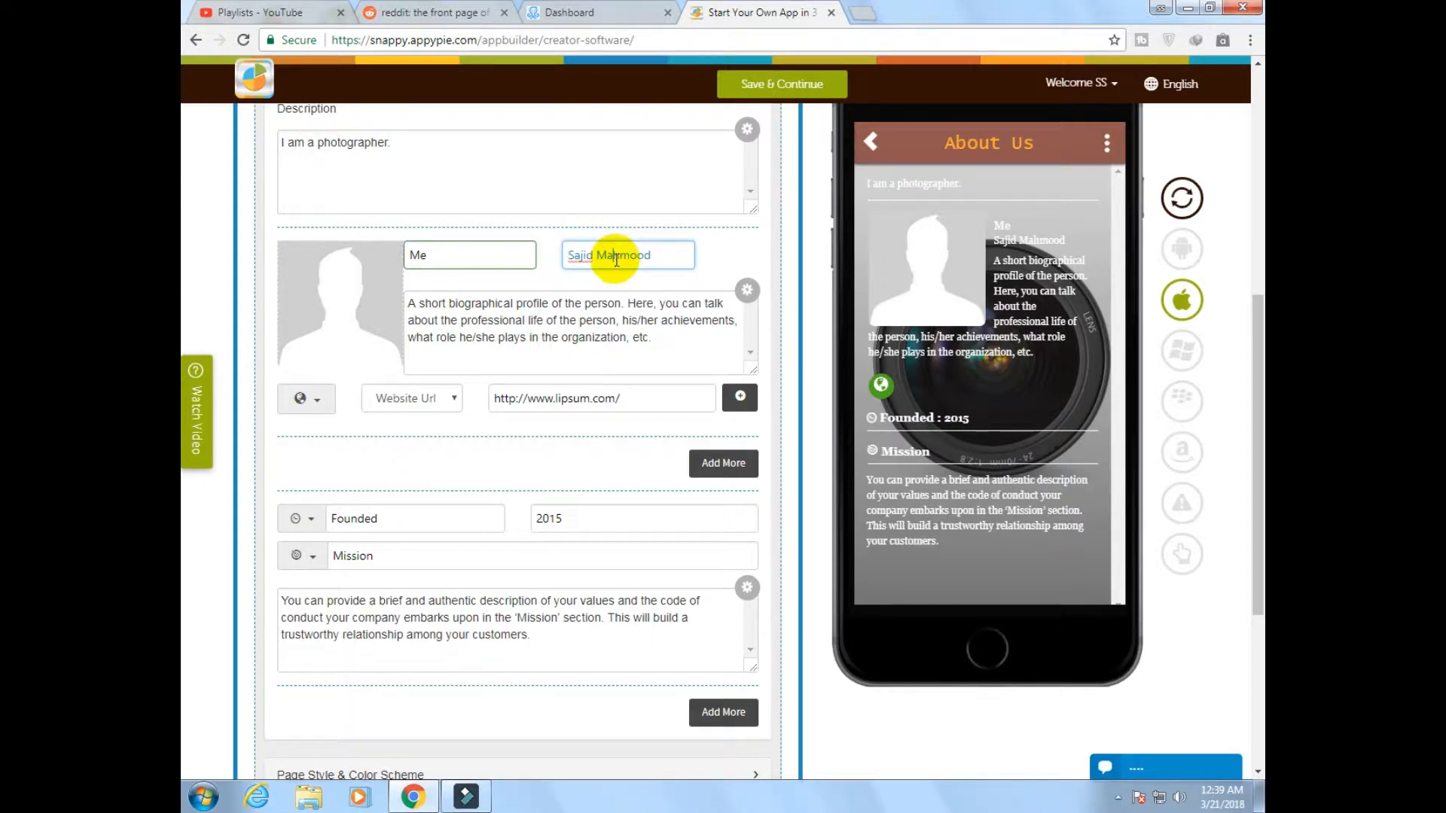
Upload the photo of the man in a blue shirt holding a camera from Downloads as profile picture, cropped around his face and camera
click(348, 310)
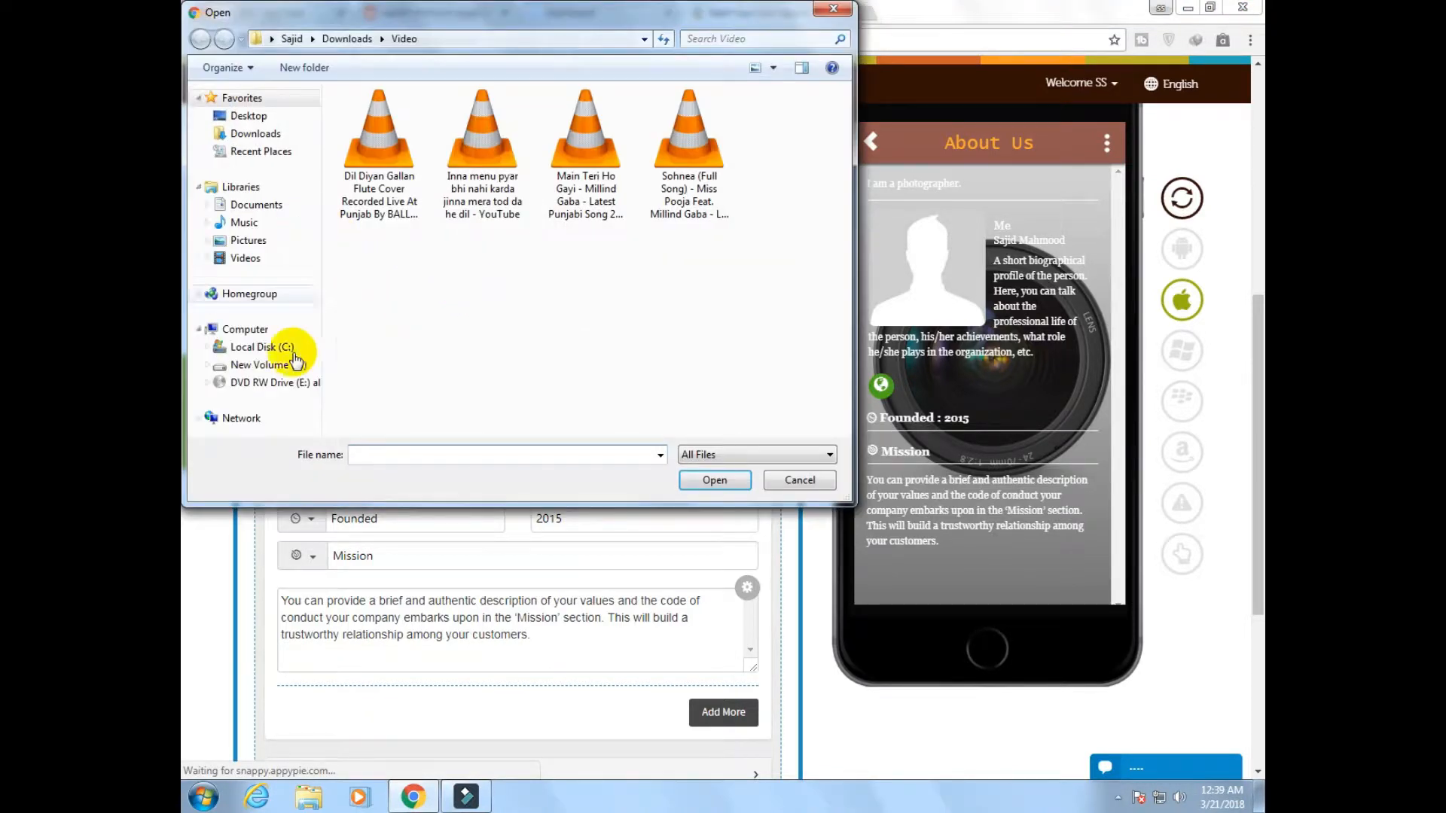
click(249, 133)
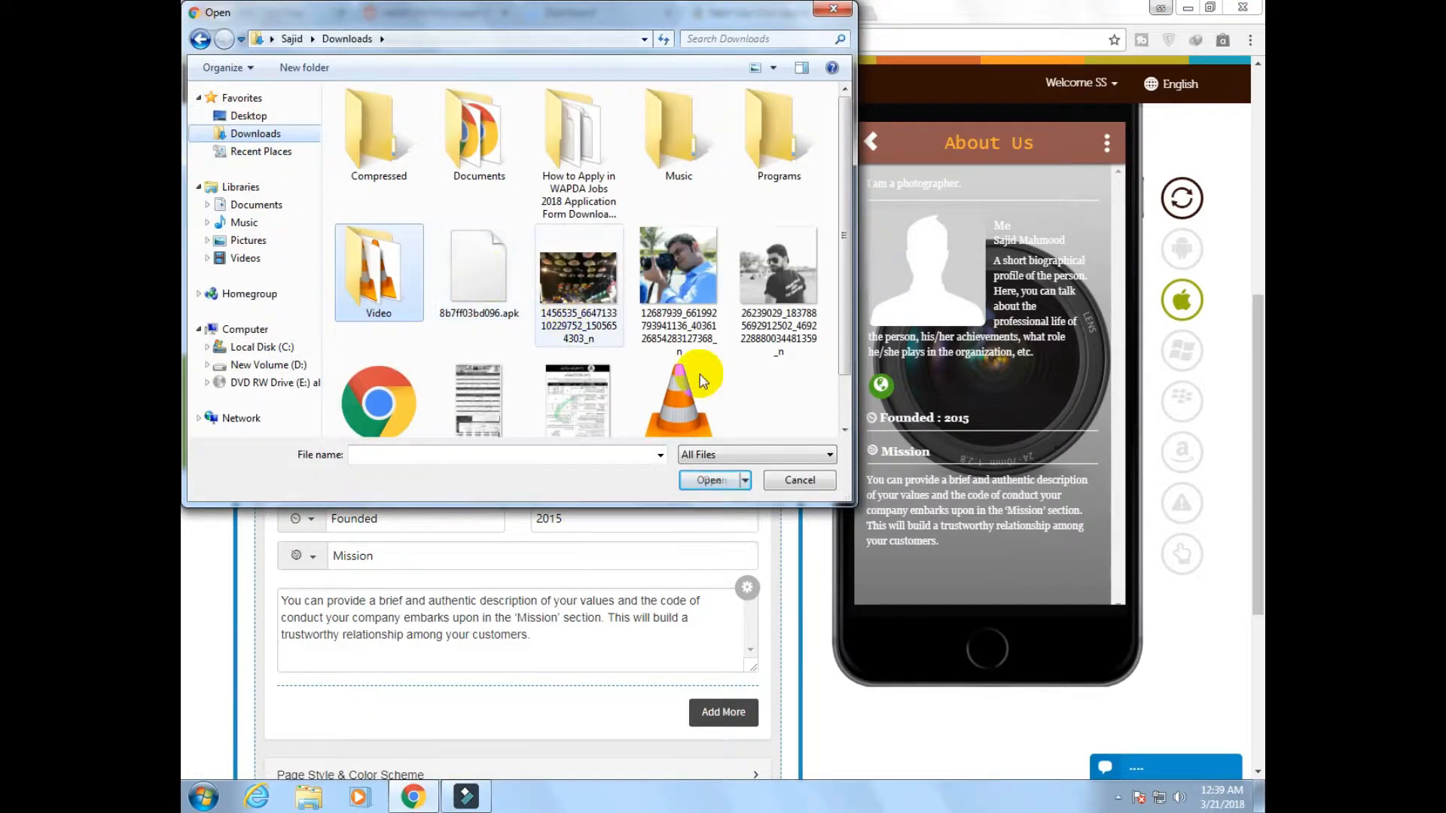
double_click(678, 280)
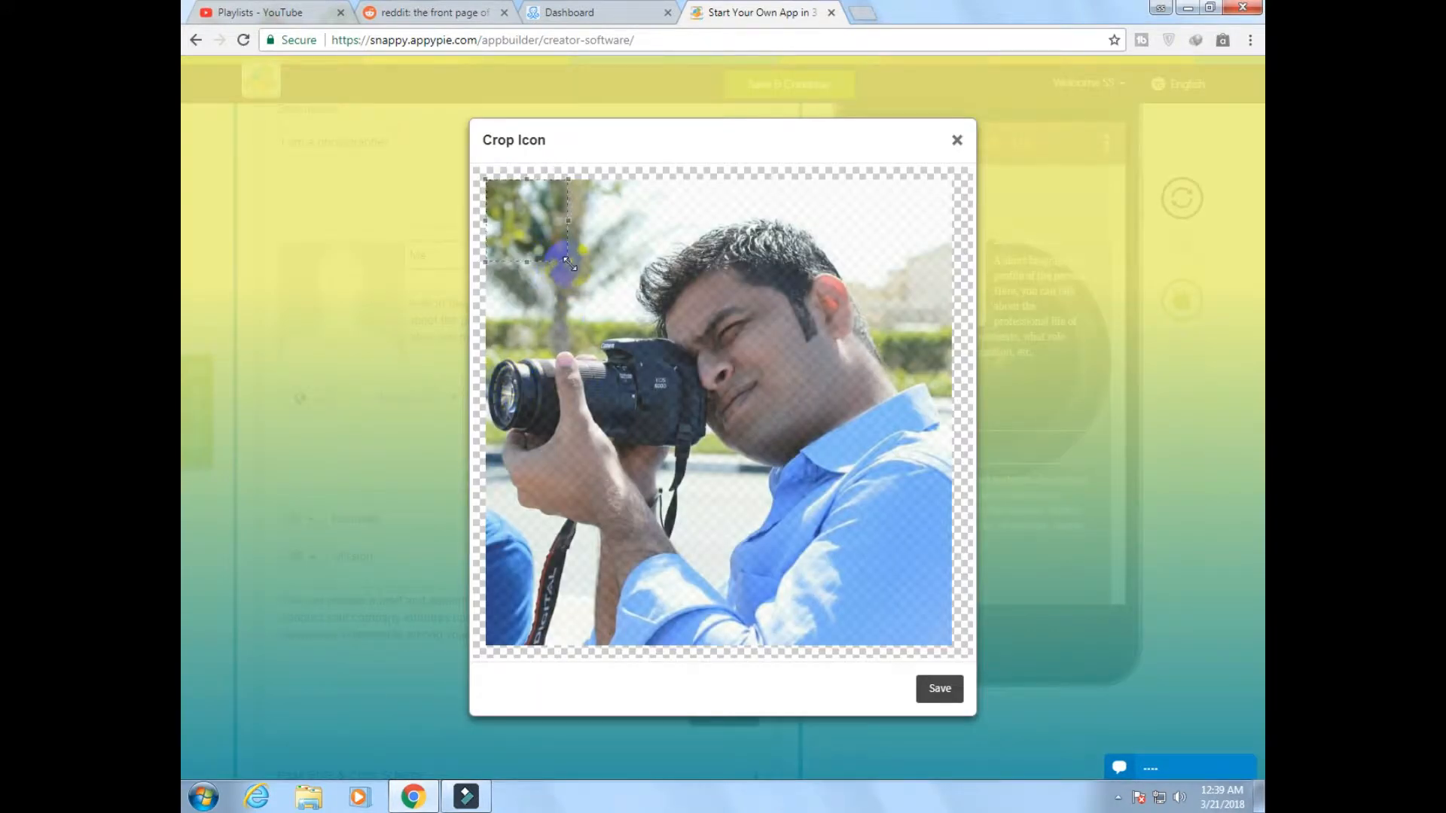
drag(570, 263, 842, 535)
drag(664, 391, 681, 424)
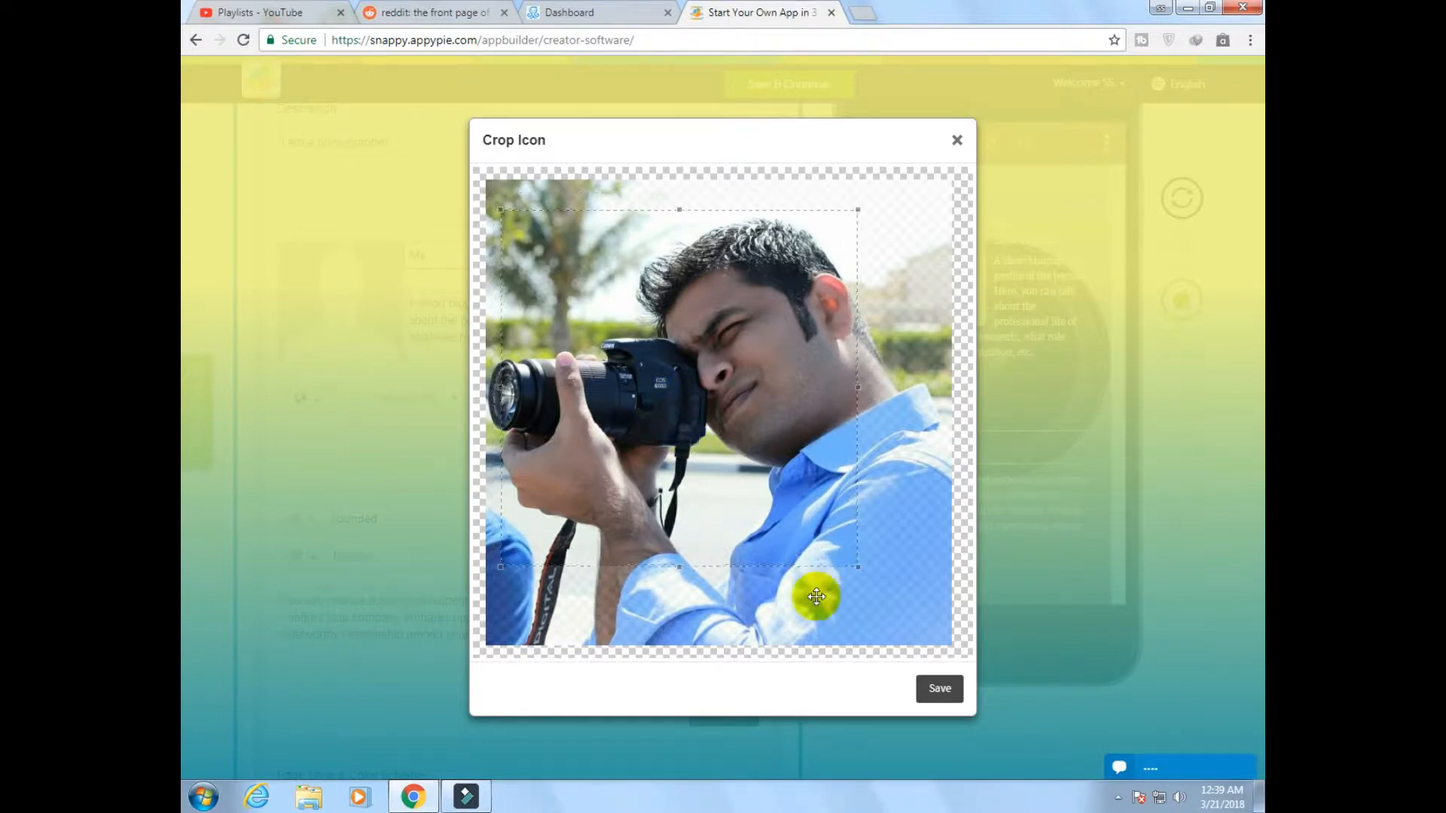
click(935, 693)
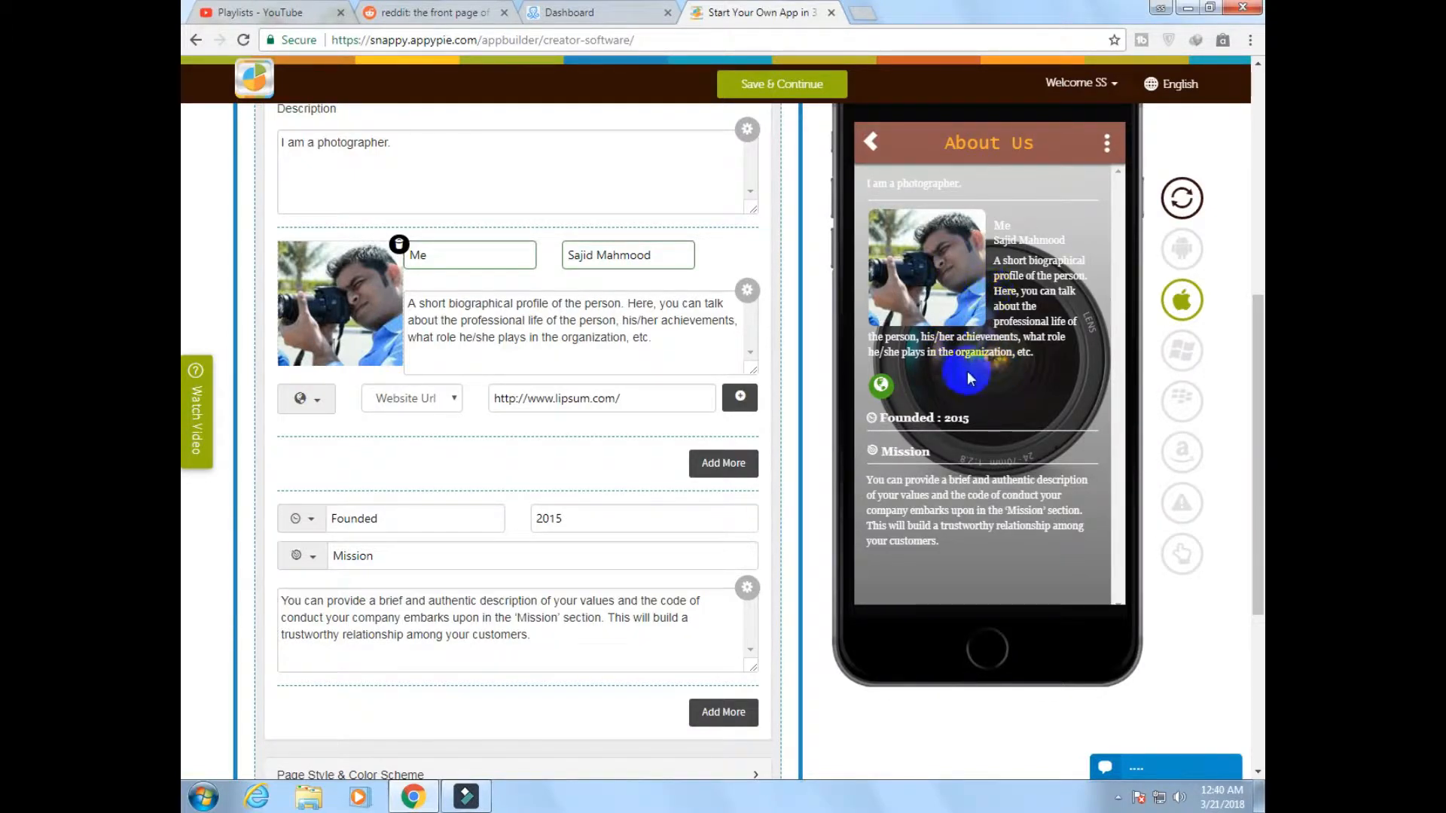
Set the Founded year on the About Us page to 2018
scroll(967, 371, up, 1)
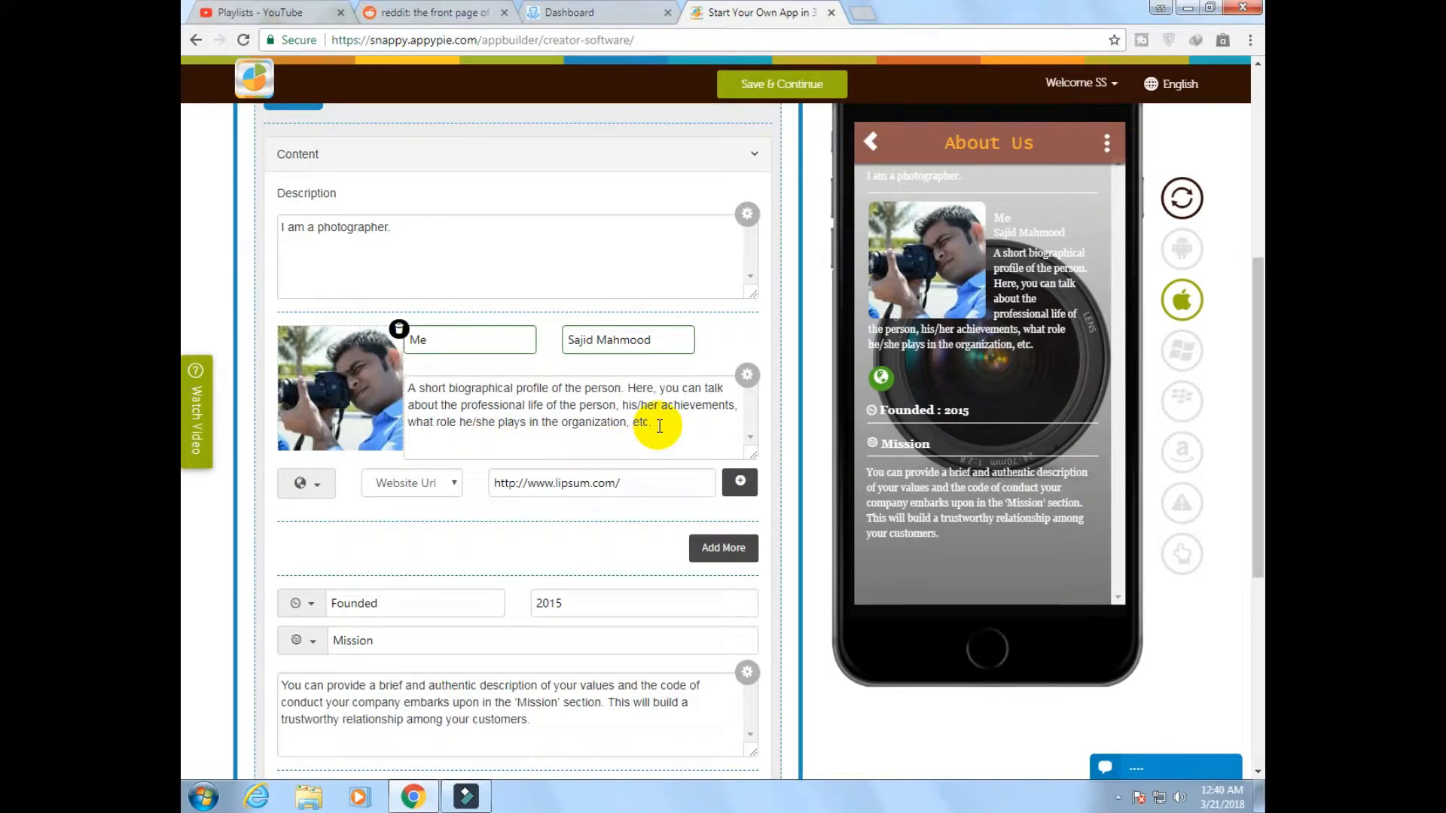
drag(660, 427, 419, 386)
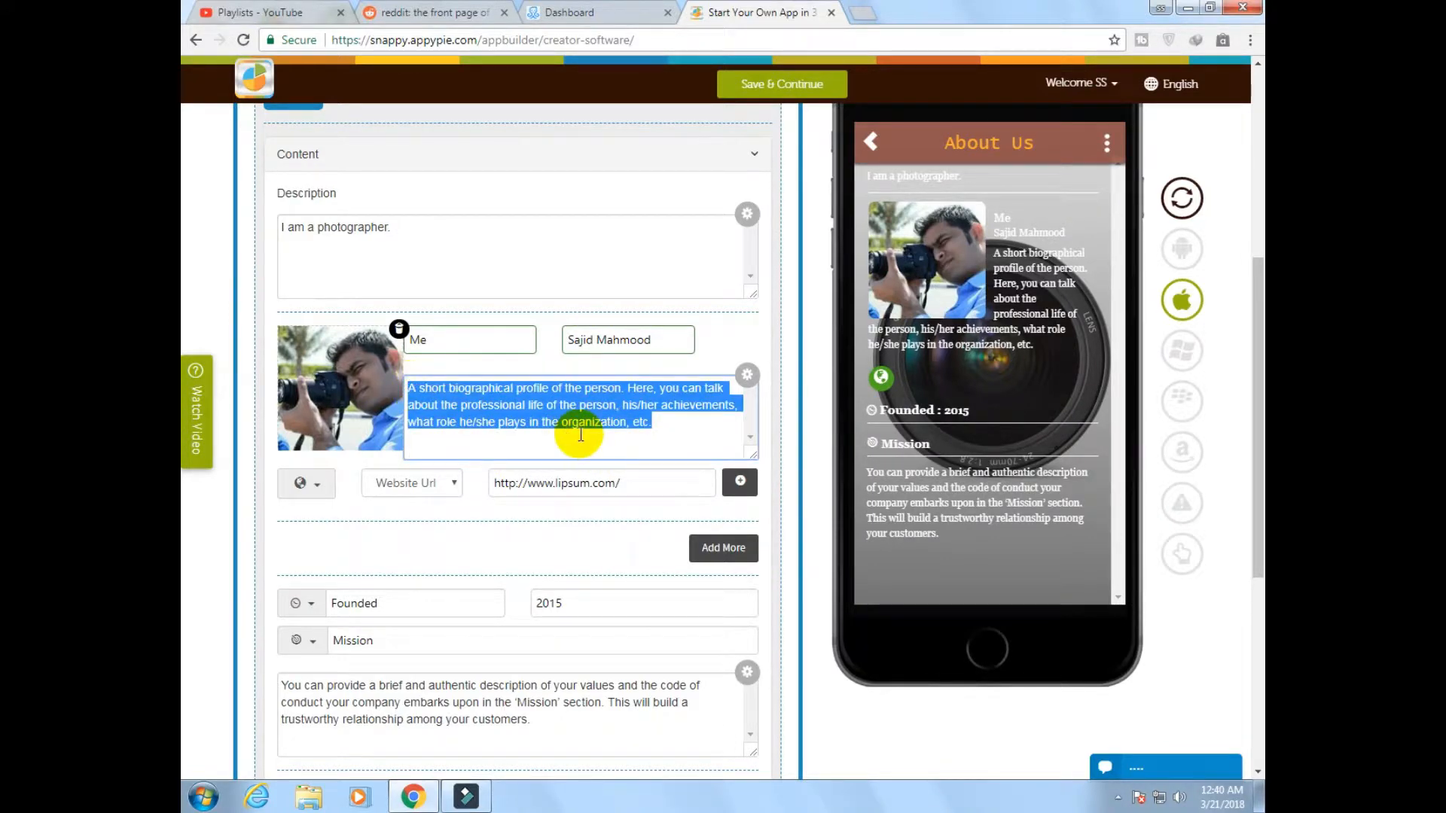
scroll(580, 422, down, 2)
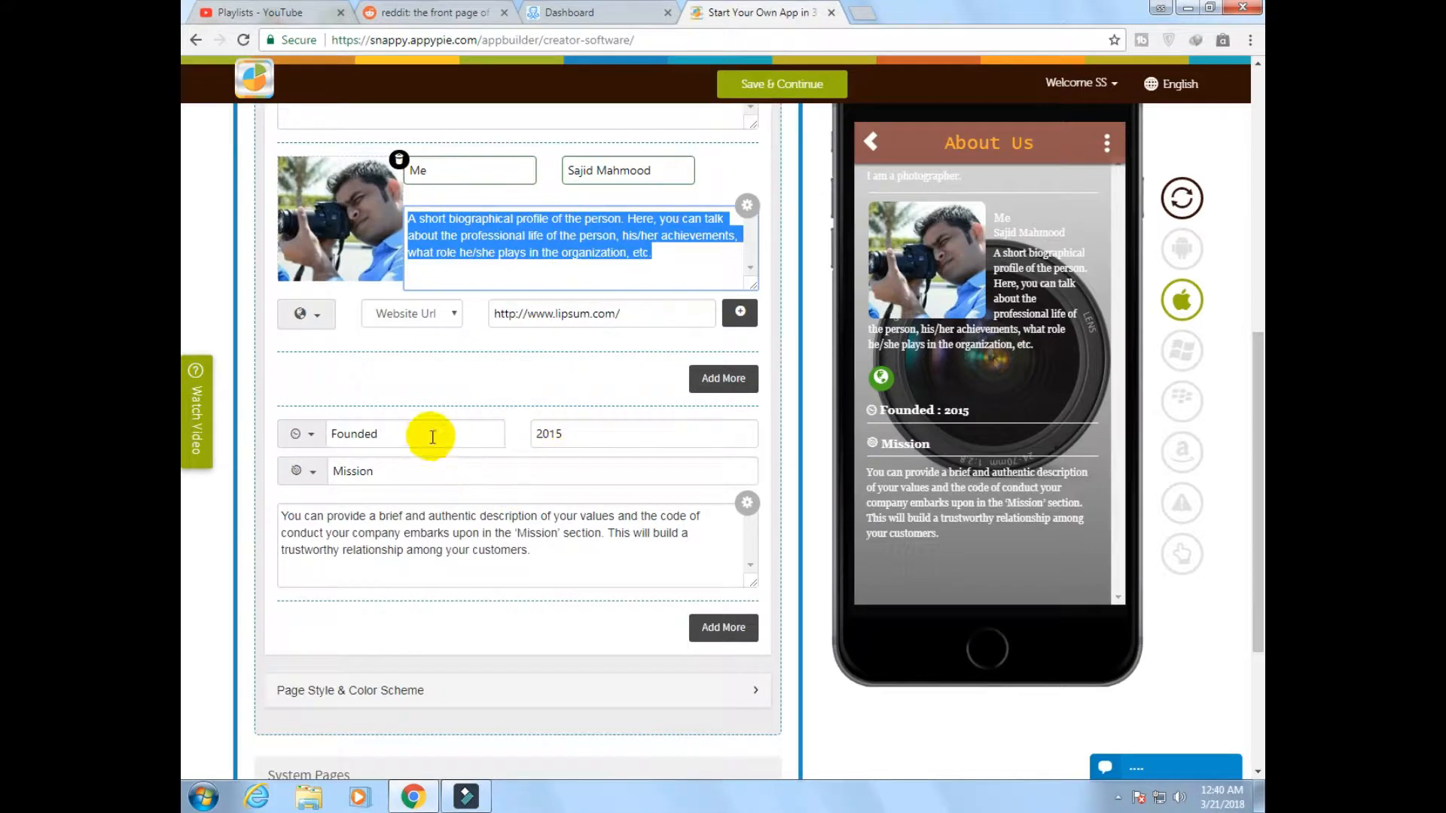
drag(587, 434, 518, 439)
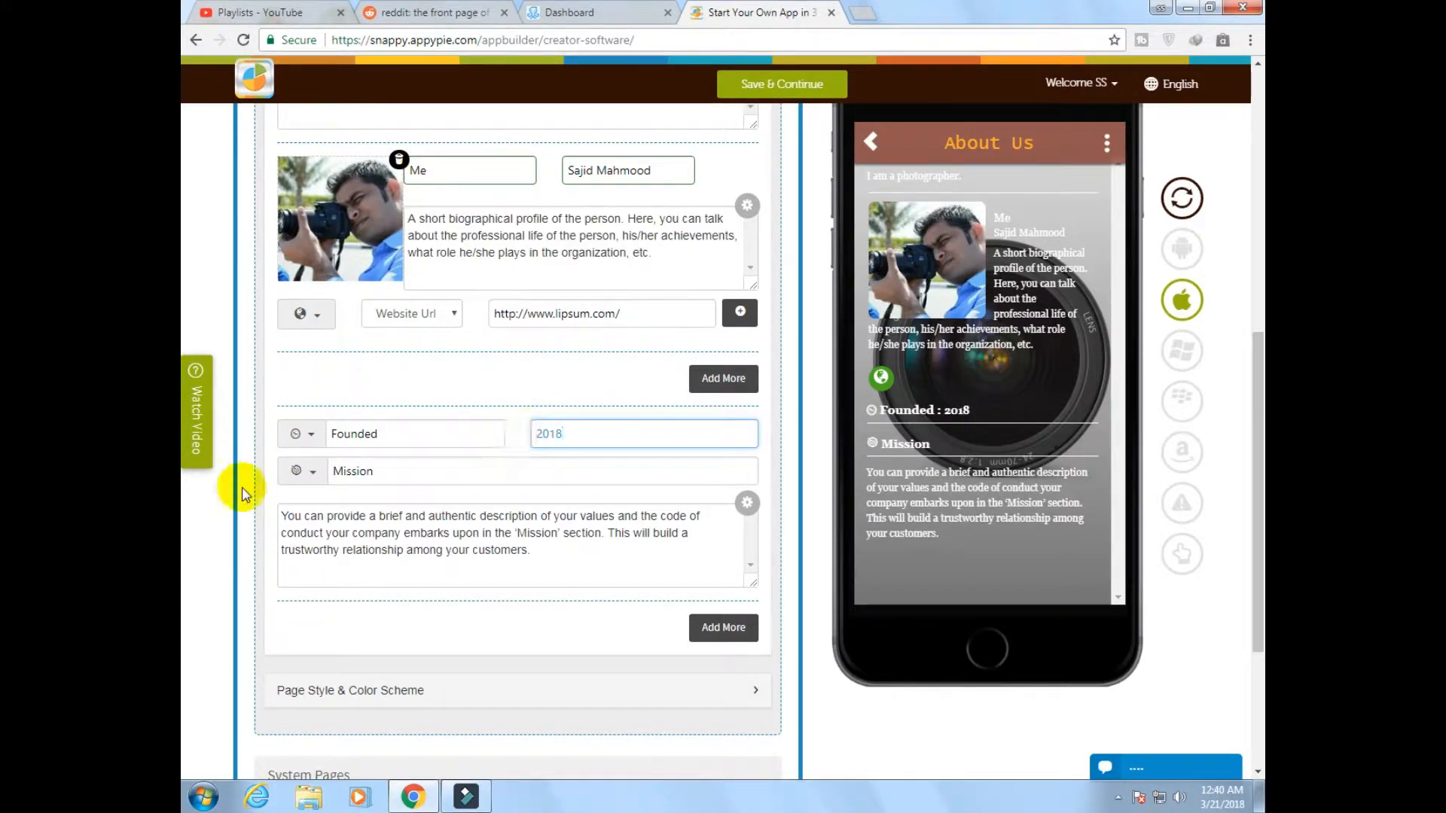
click(417, 473)
click(470, 518)
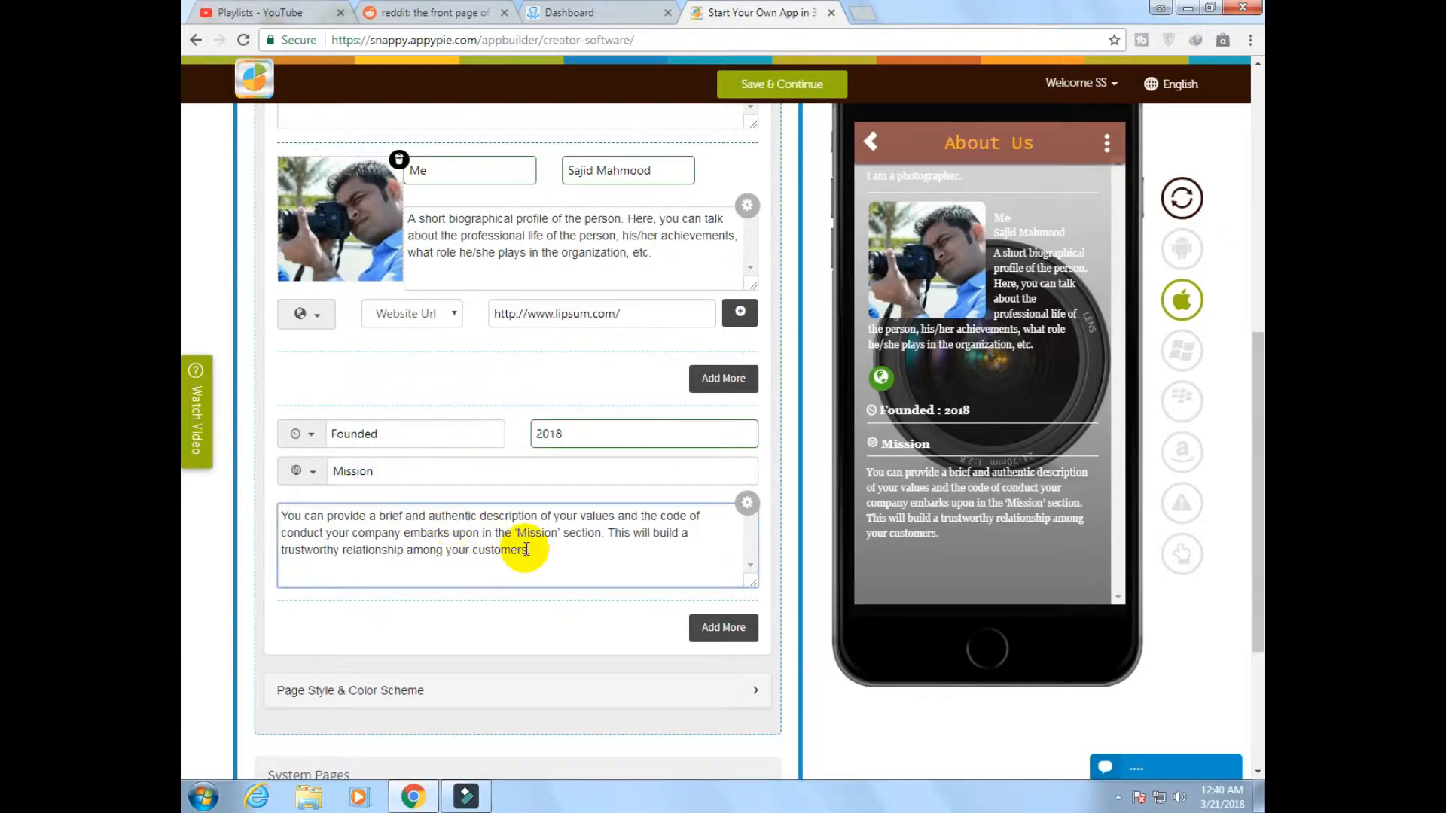
Open the Photo feature page and show the settings of its Facebook gallery source
scroll(527, 548, down, 3)
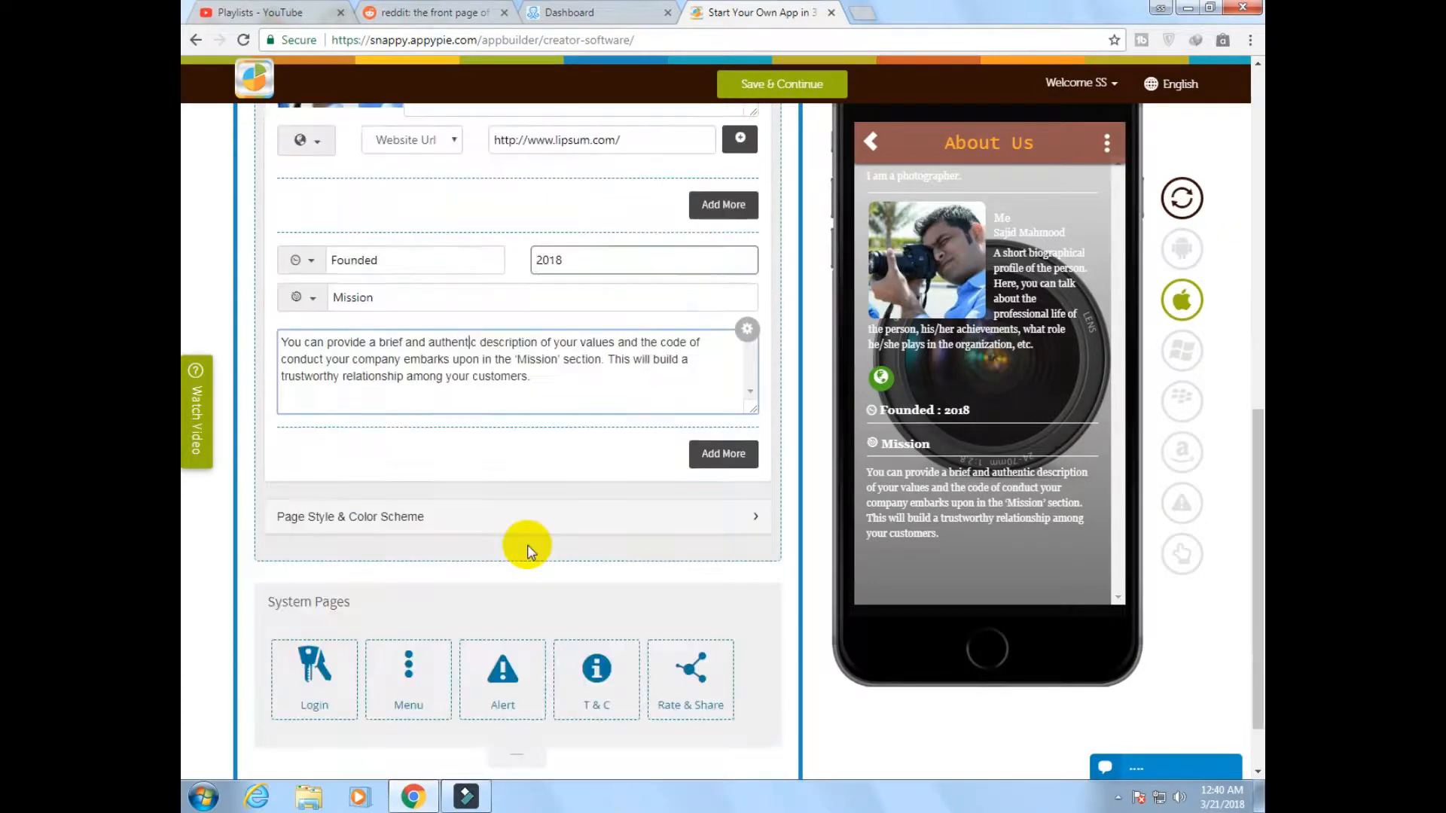
scroll(527, 548, up, 10)
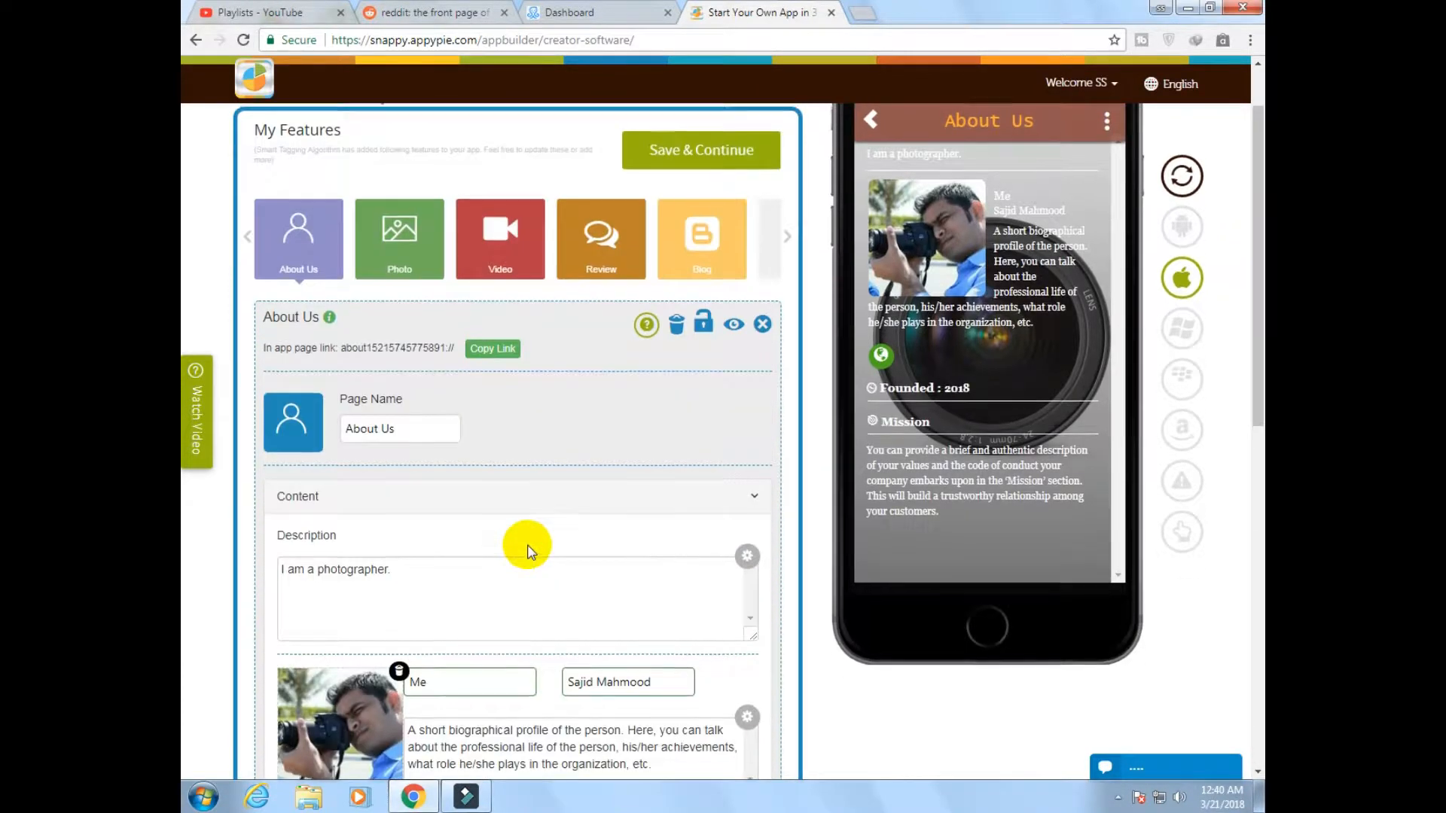
scroll(527, 548, up, 2)
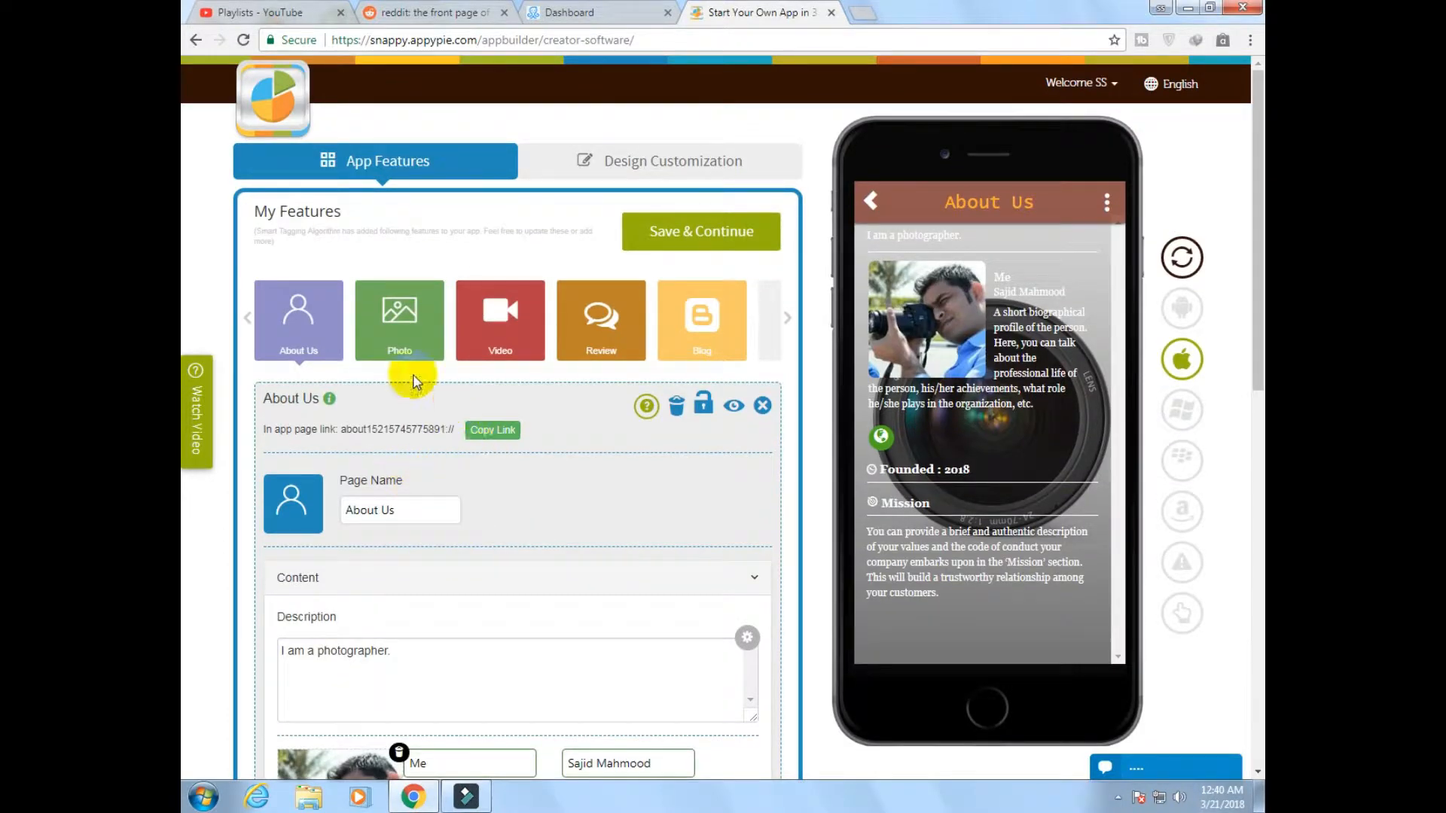
click(399, 320)
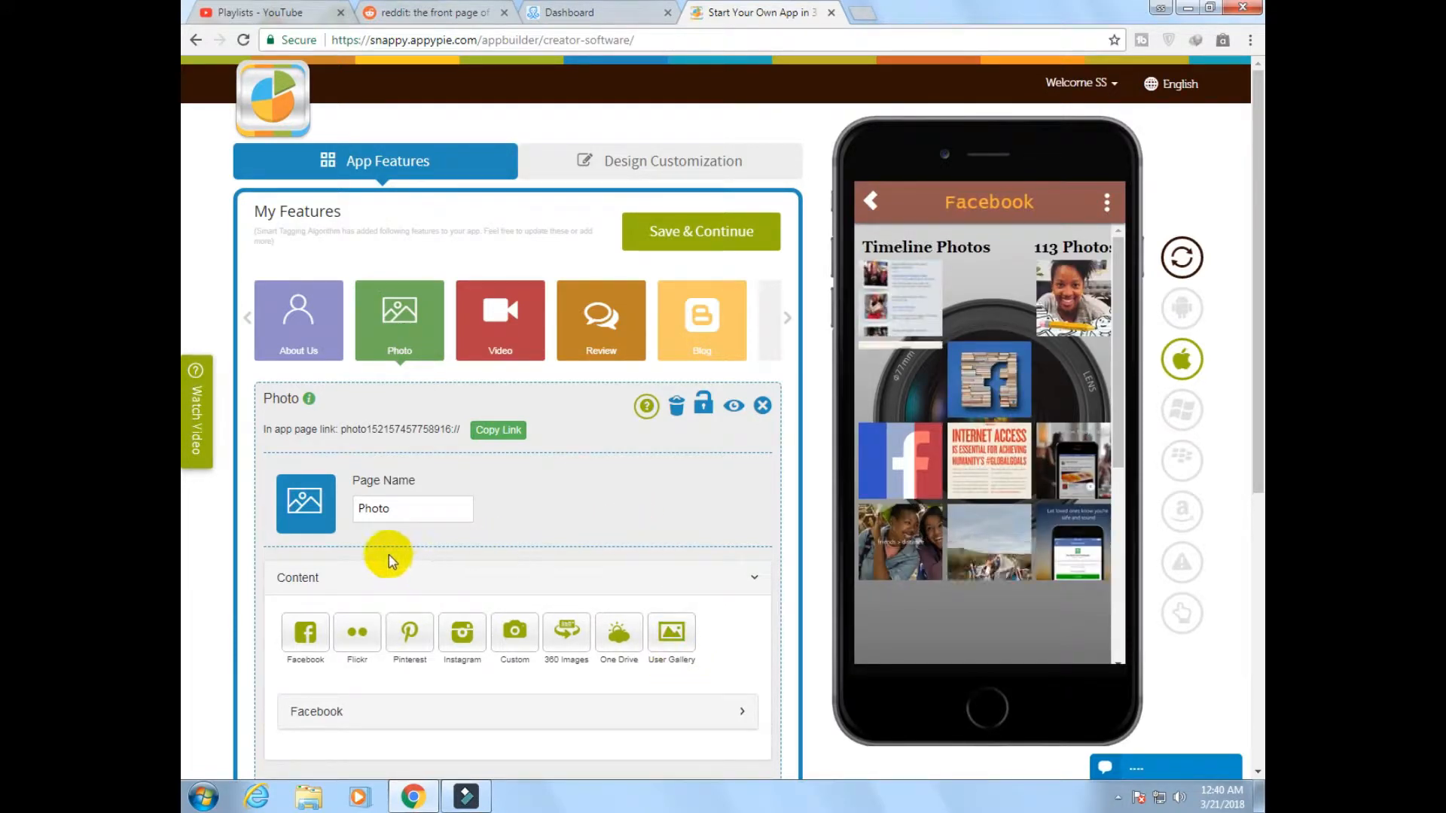
scroll(361, 572, down, 1)
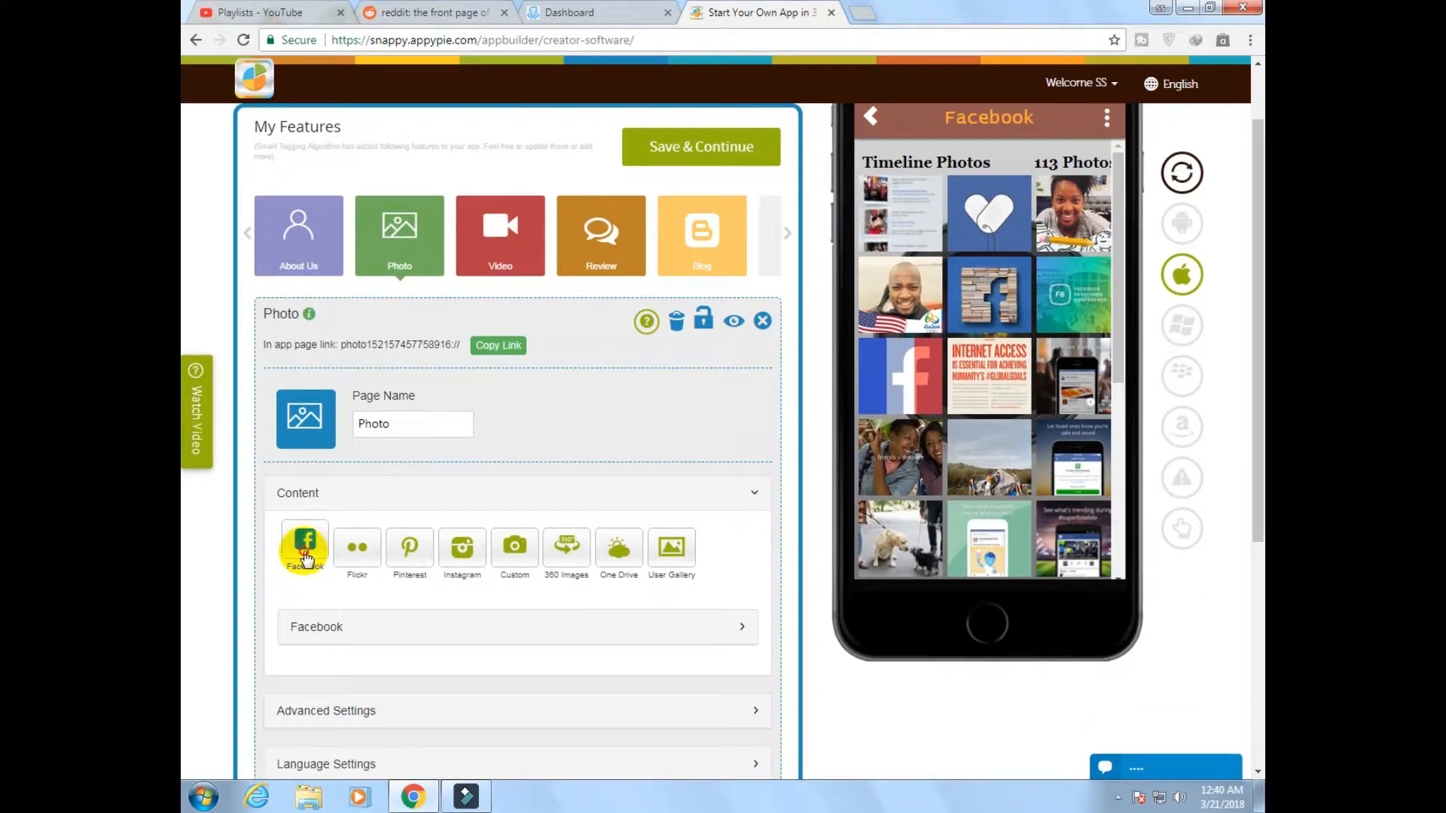
click(305, 557)
scroll(301, 553, down, 6)
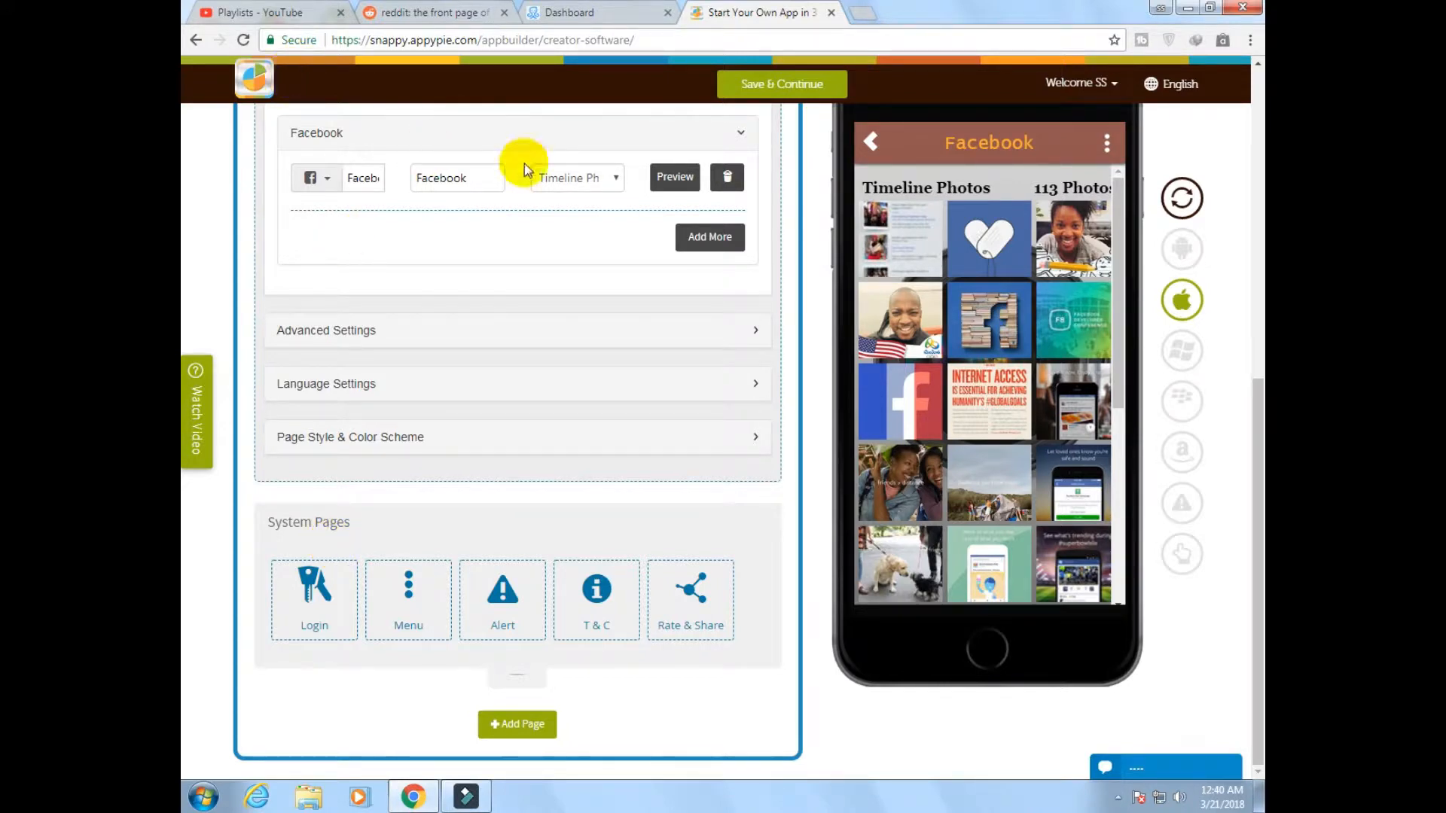
scroll(545, 232, up, 2)
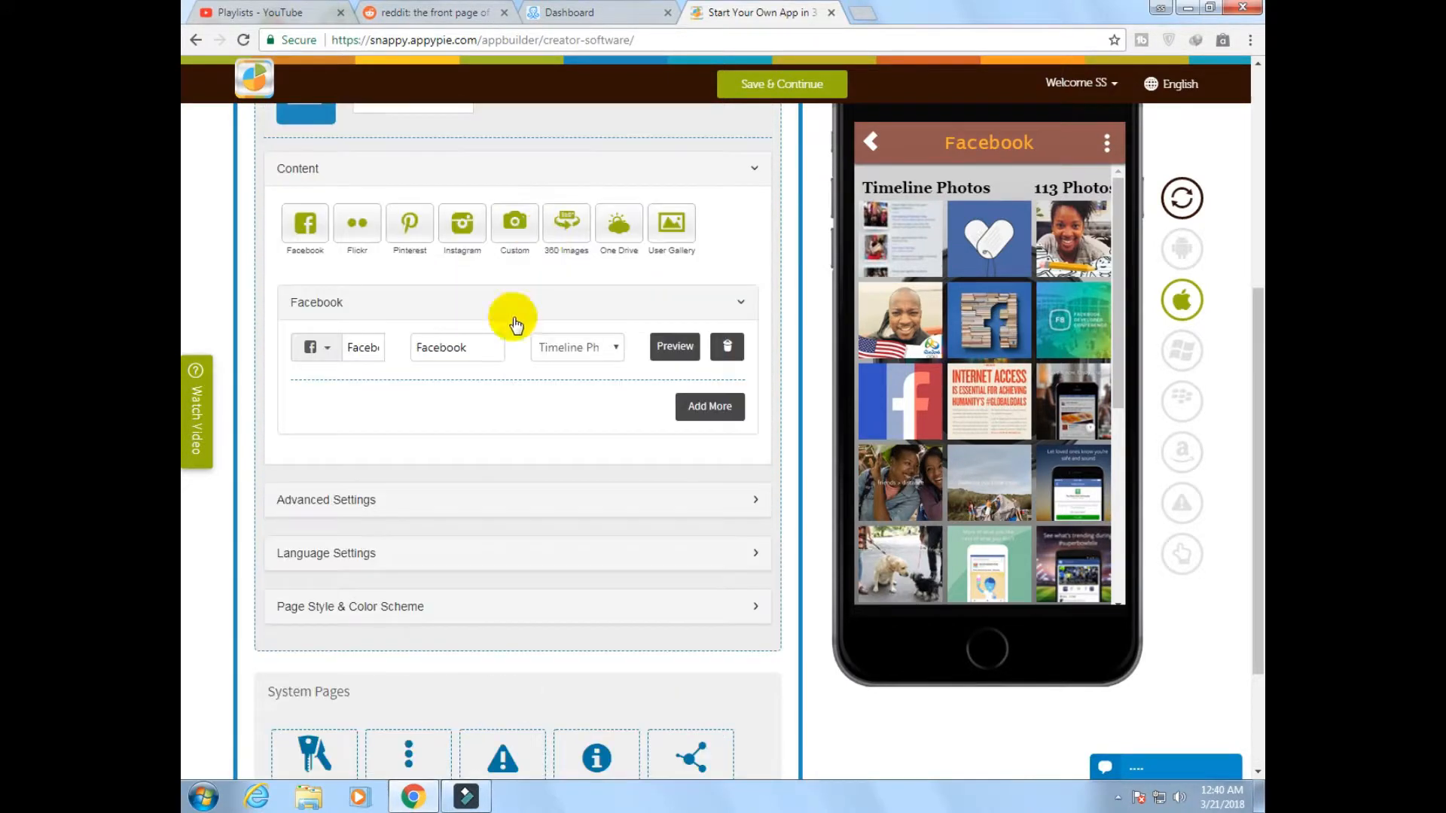
Examine the icon choices and the selectable albums for the Photo page's Facebook entry
click(329, 357)
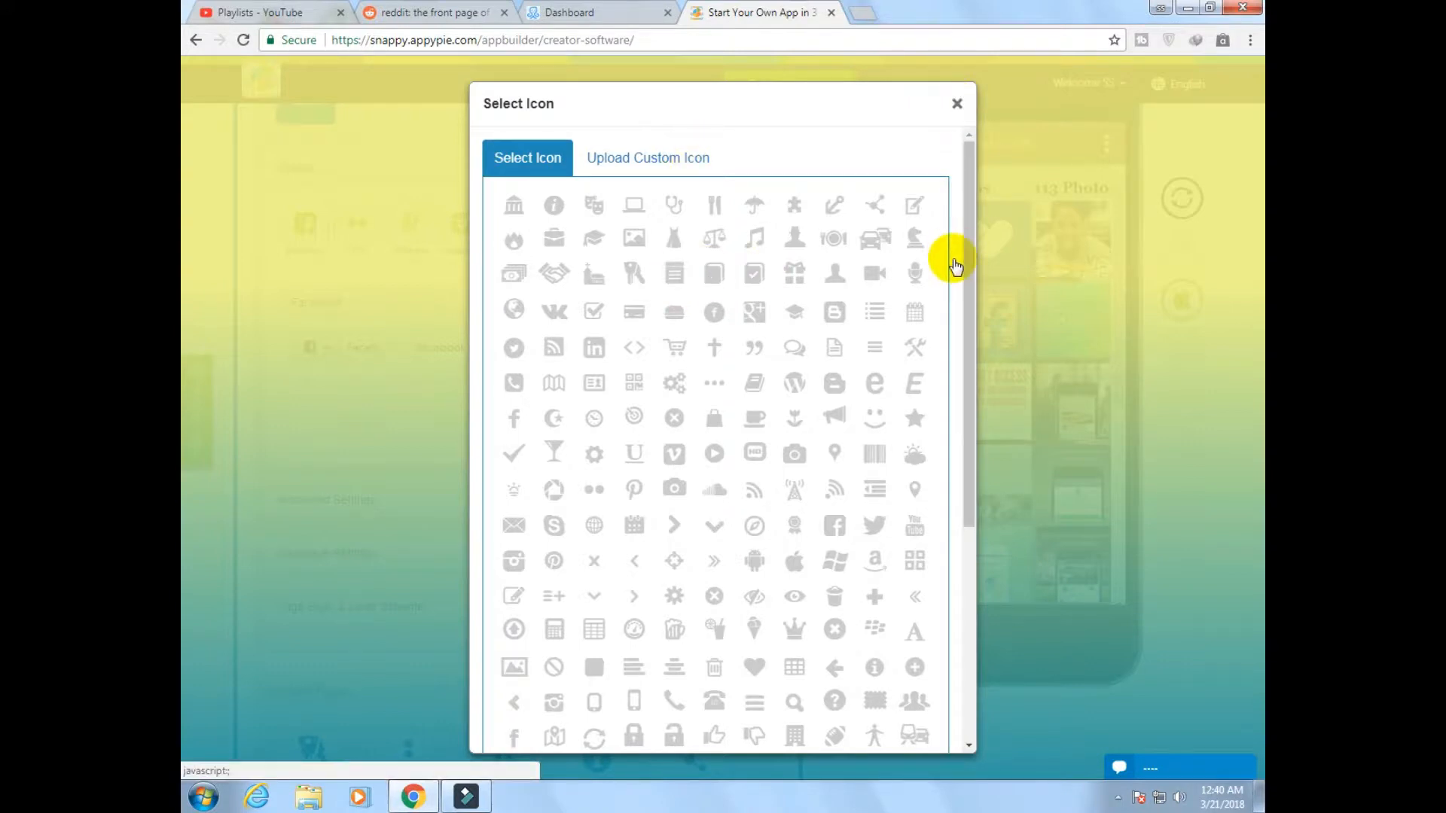
click(956, 104)
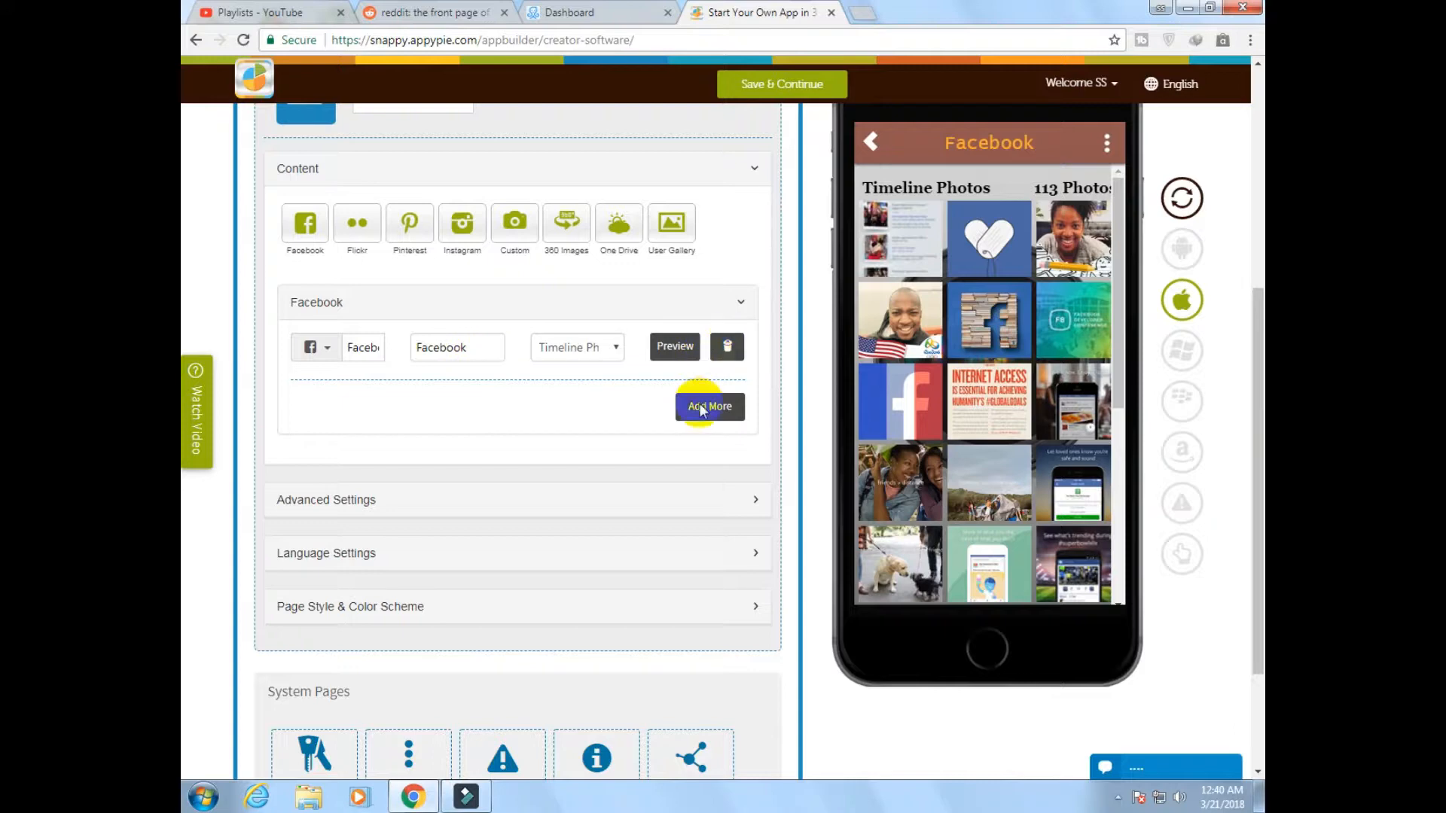
click(600, 348)
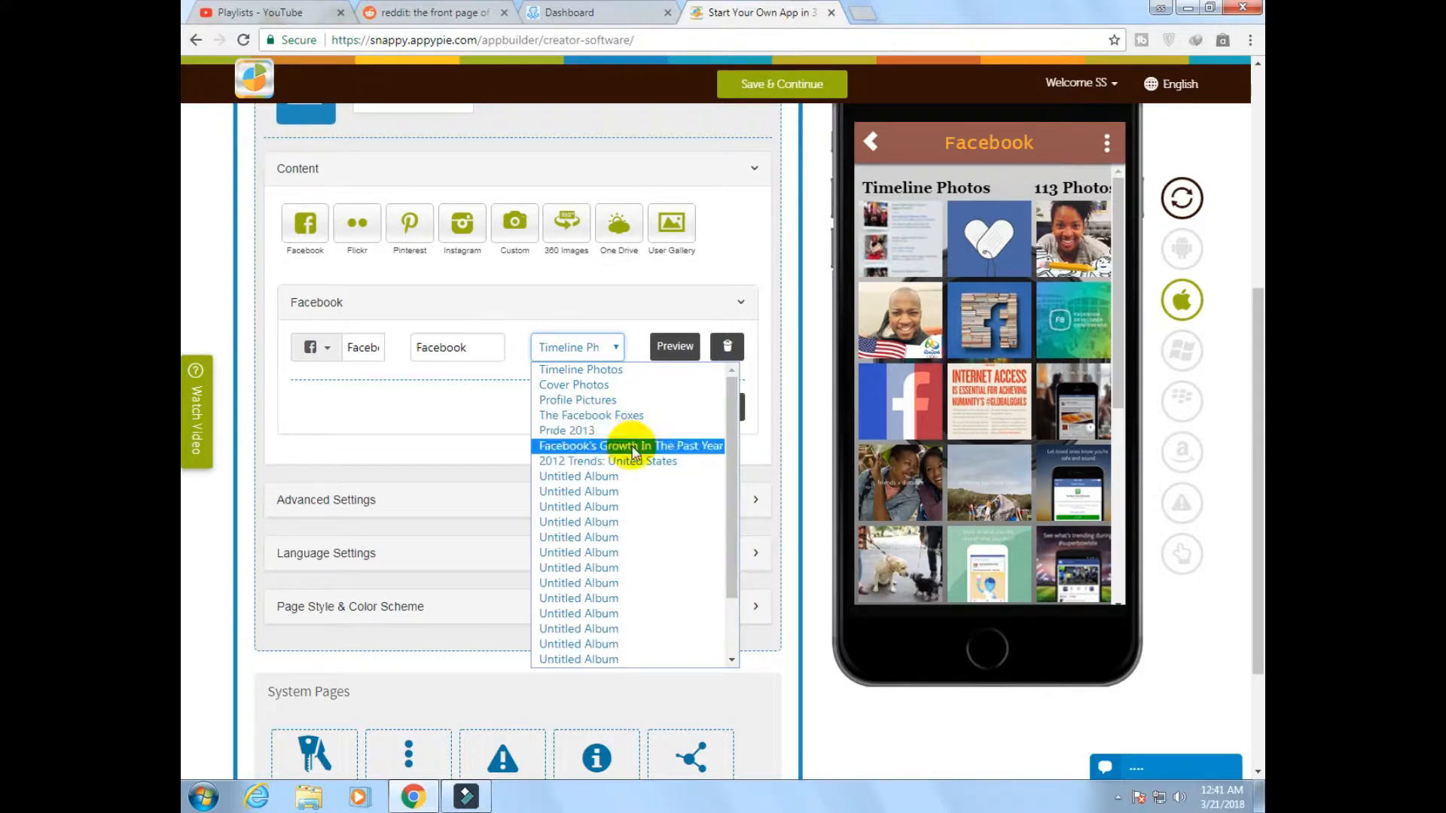
click(483, 345)
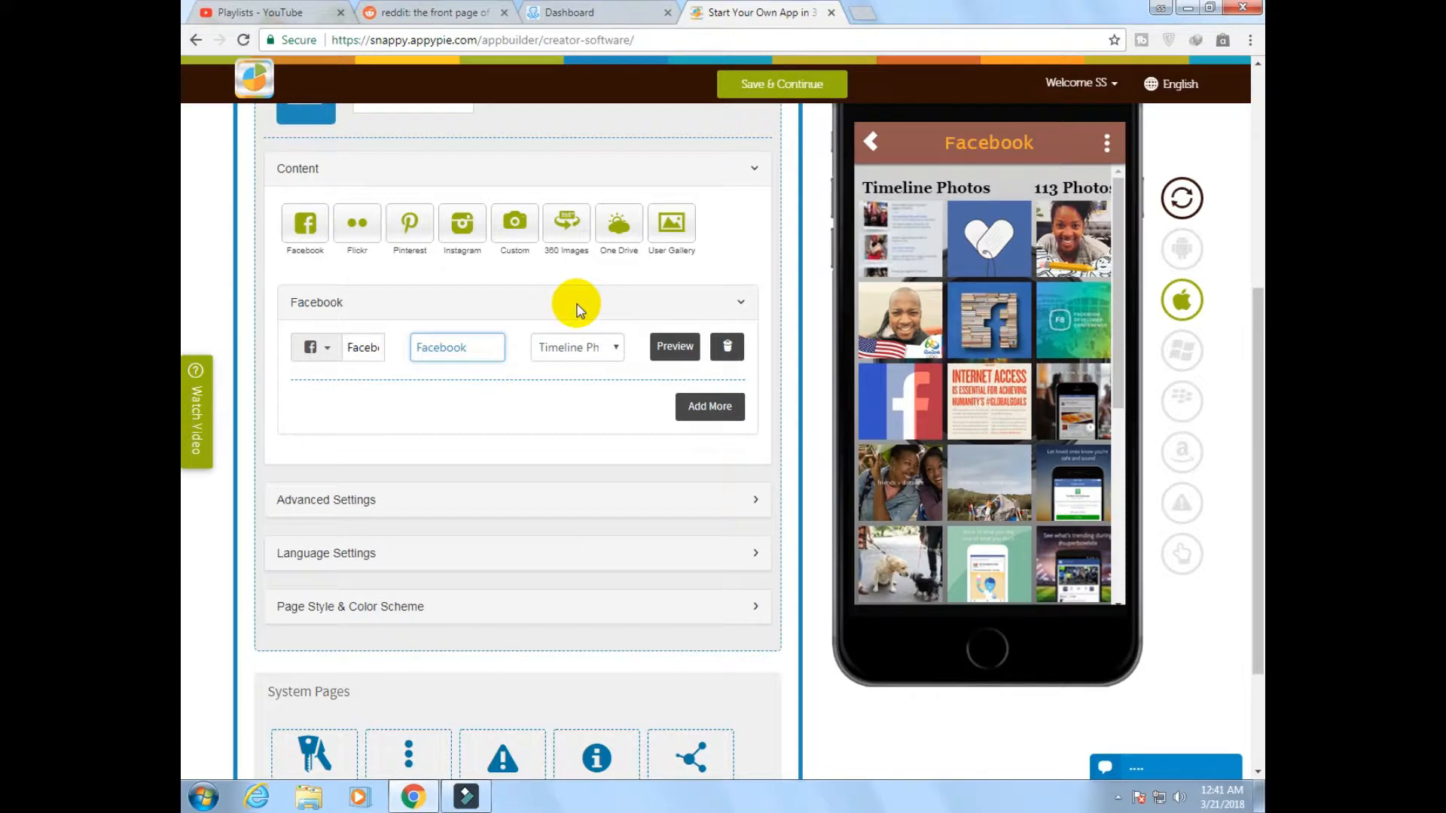
scroll(576, 308, up, 1)
scroll(361, 264, up, 1)
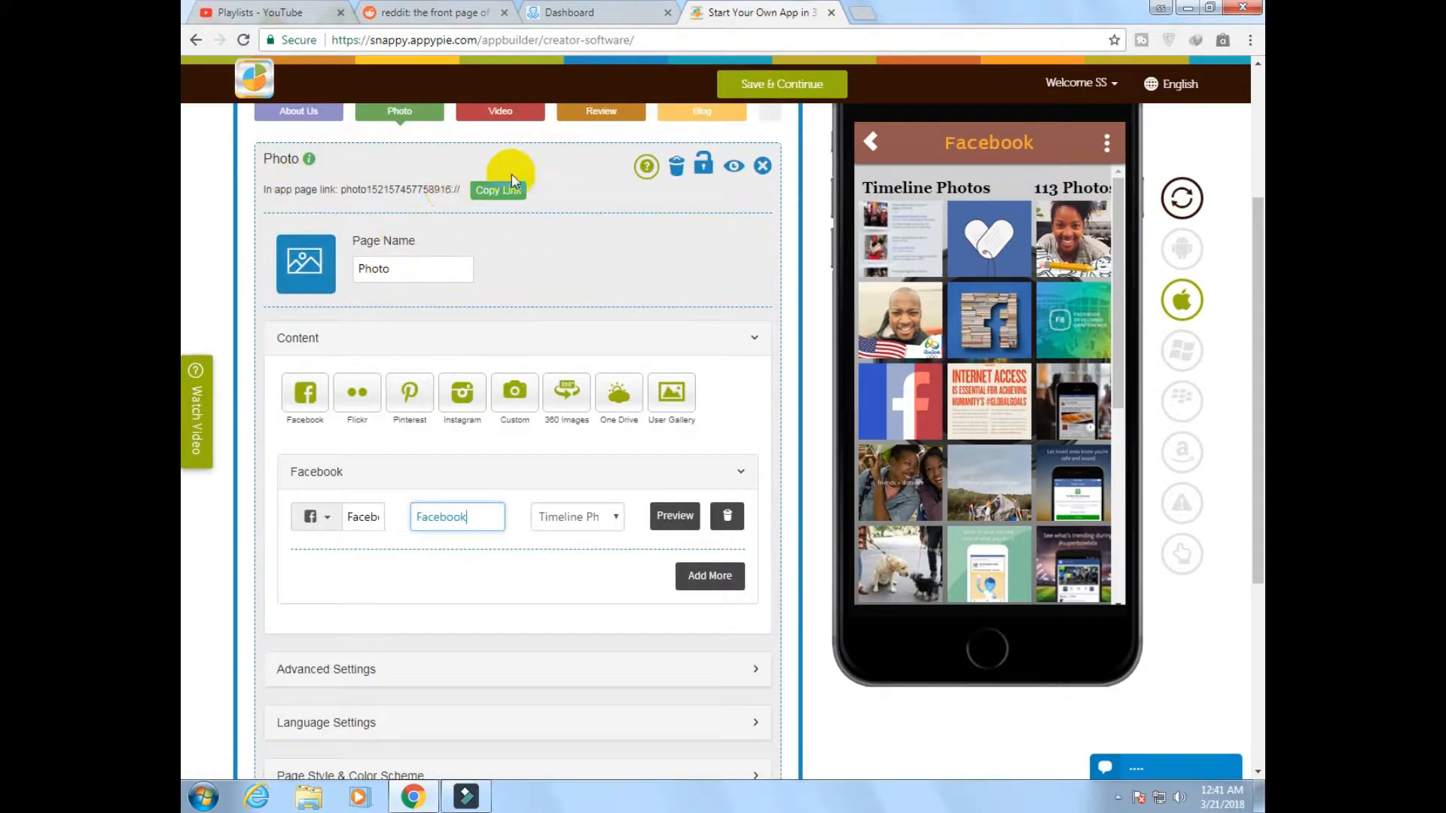
Preview the Facebook entry's Timeline Photos album in the phone mockup and look through its pictures
click(400, 274)
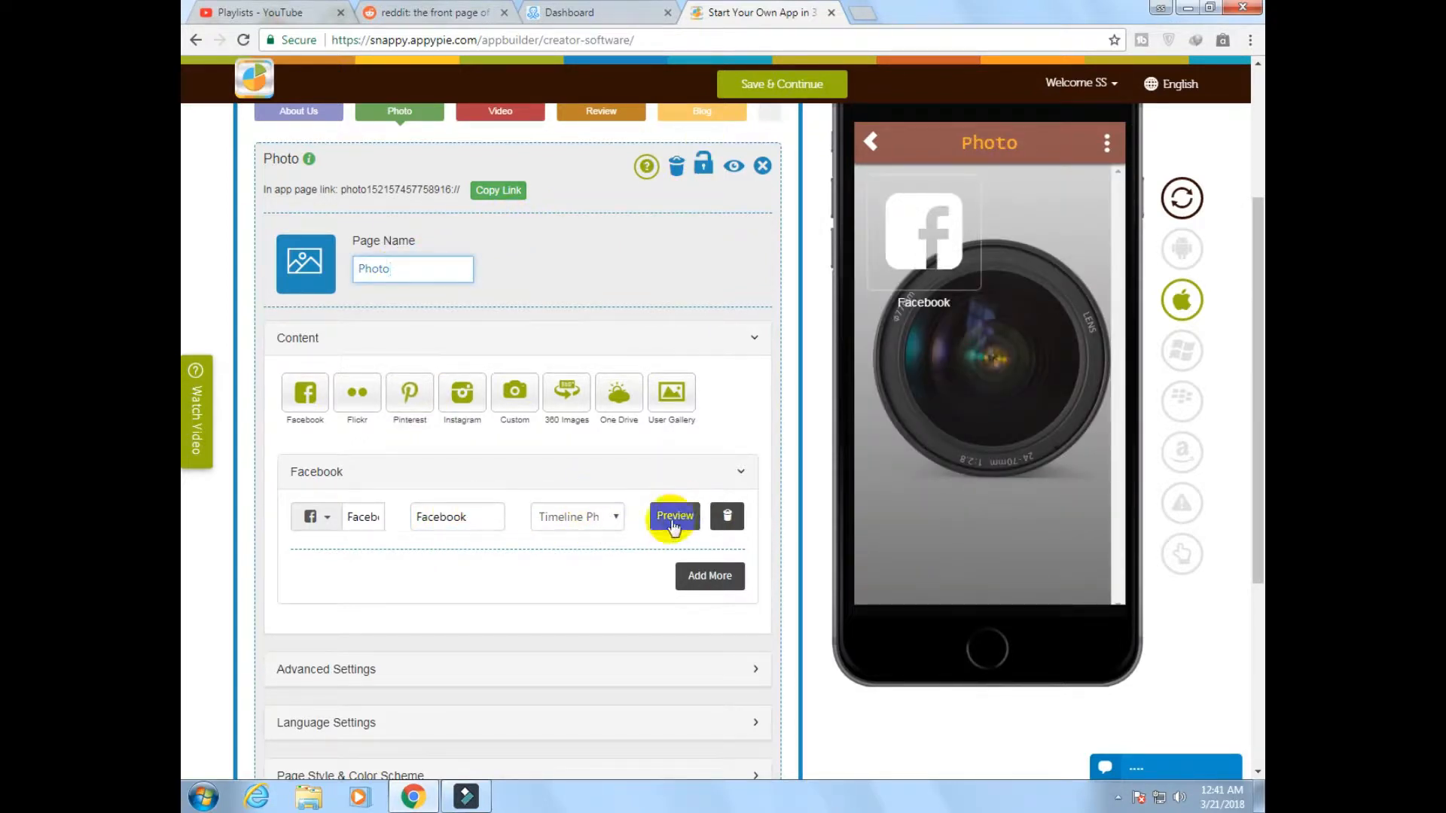
click(674, 519)
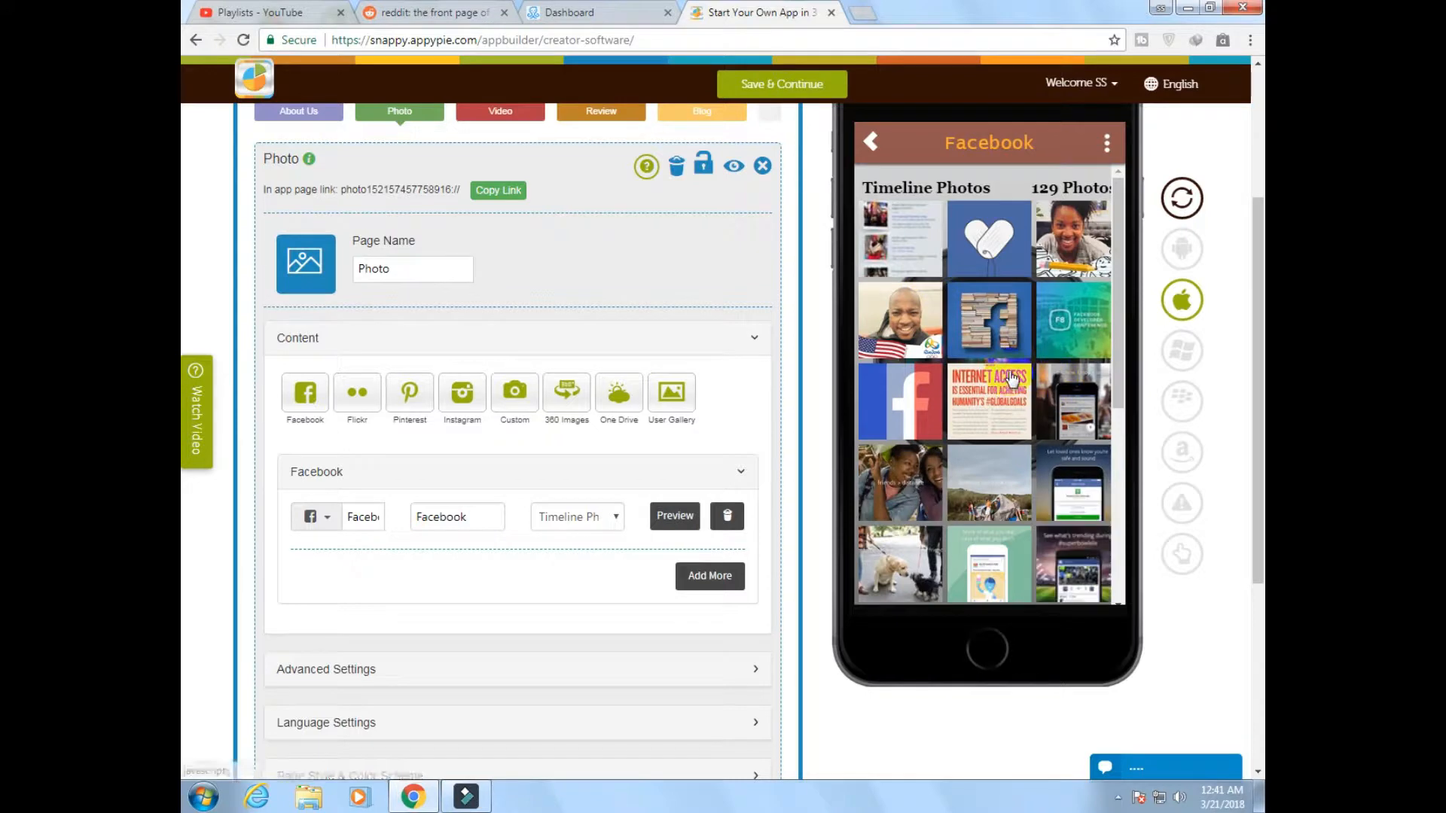
scroll(1009, 372, down, 5)
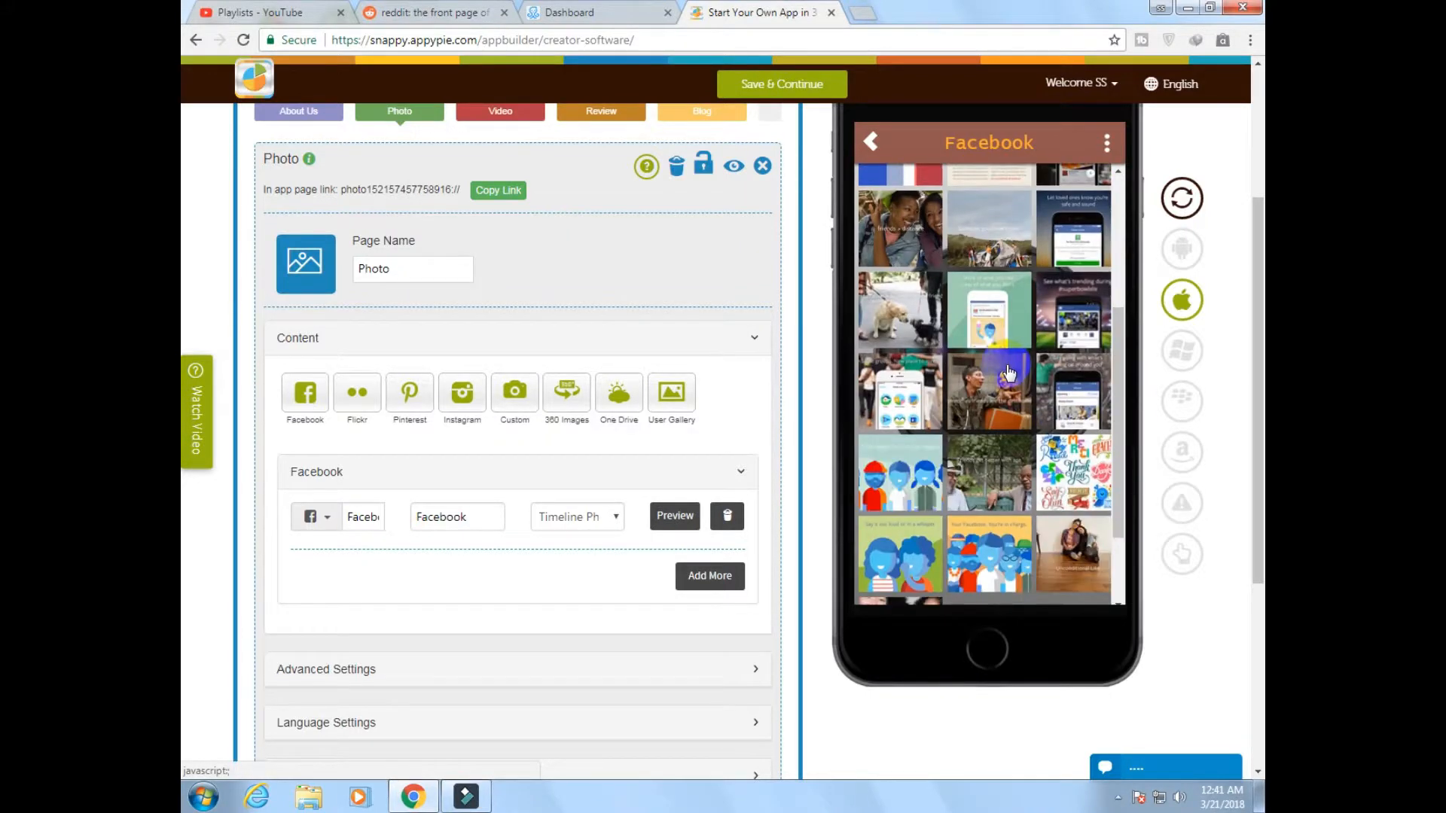
scroll(1009, 373, down, 2)
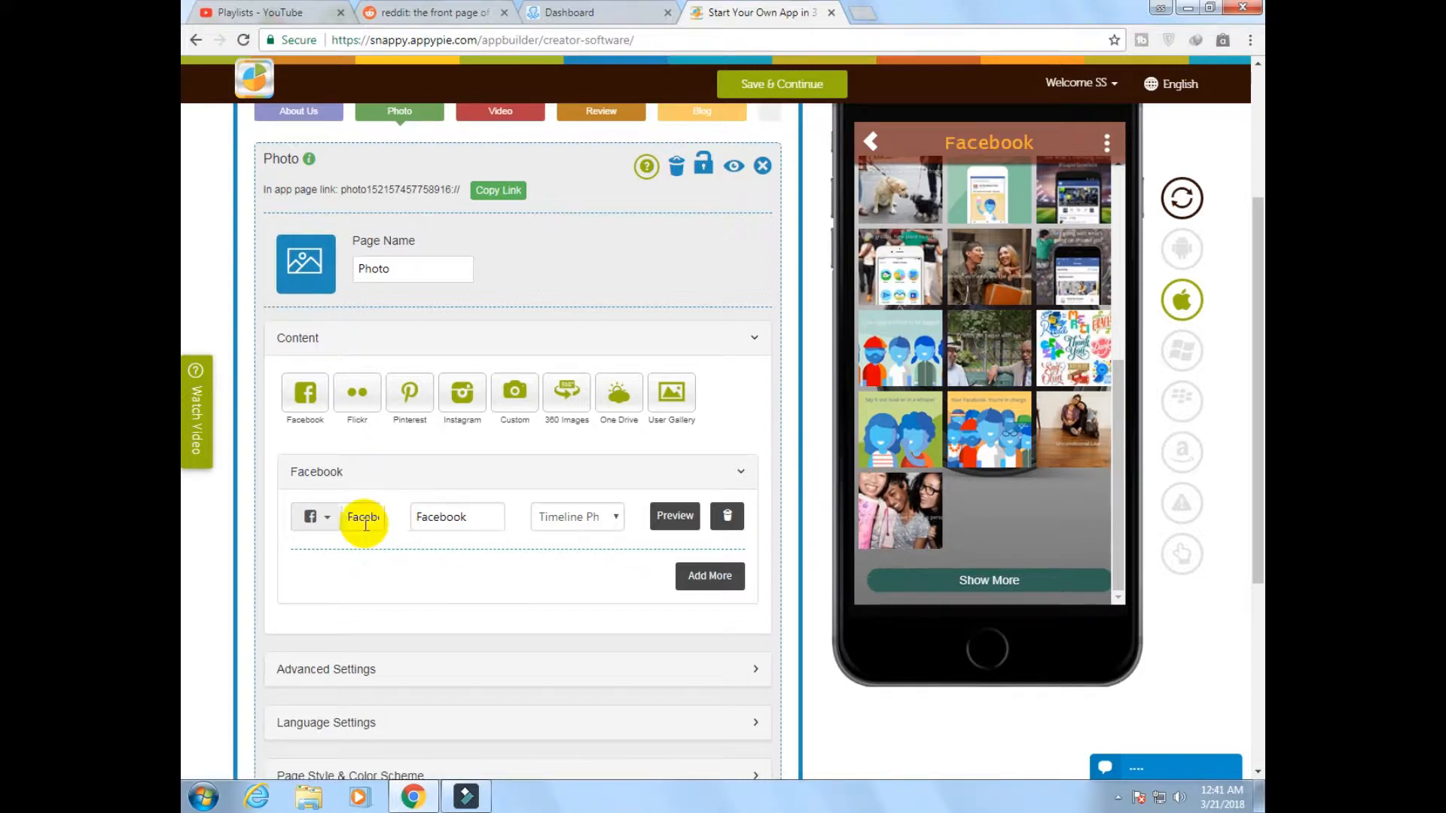
click(327, 522)
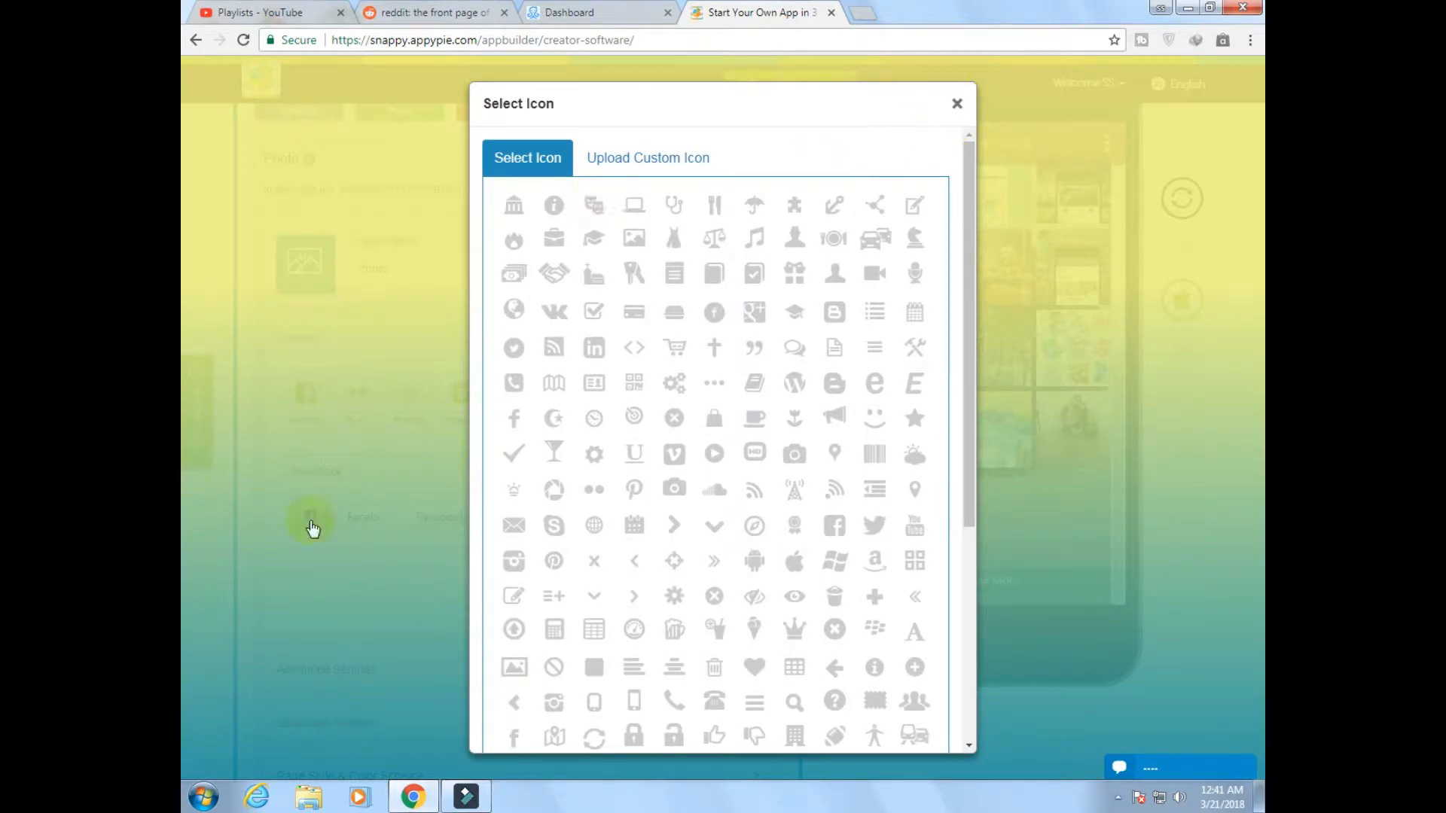
click(396, 488)
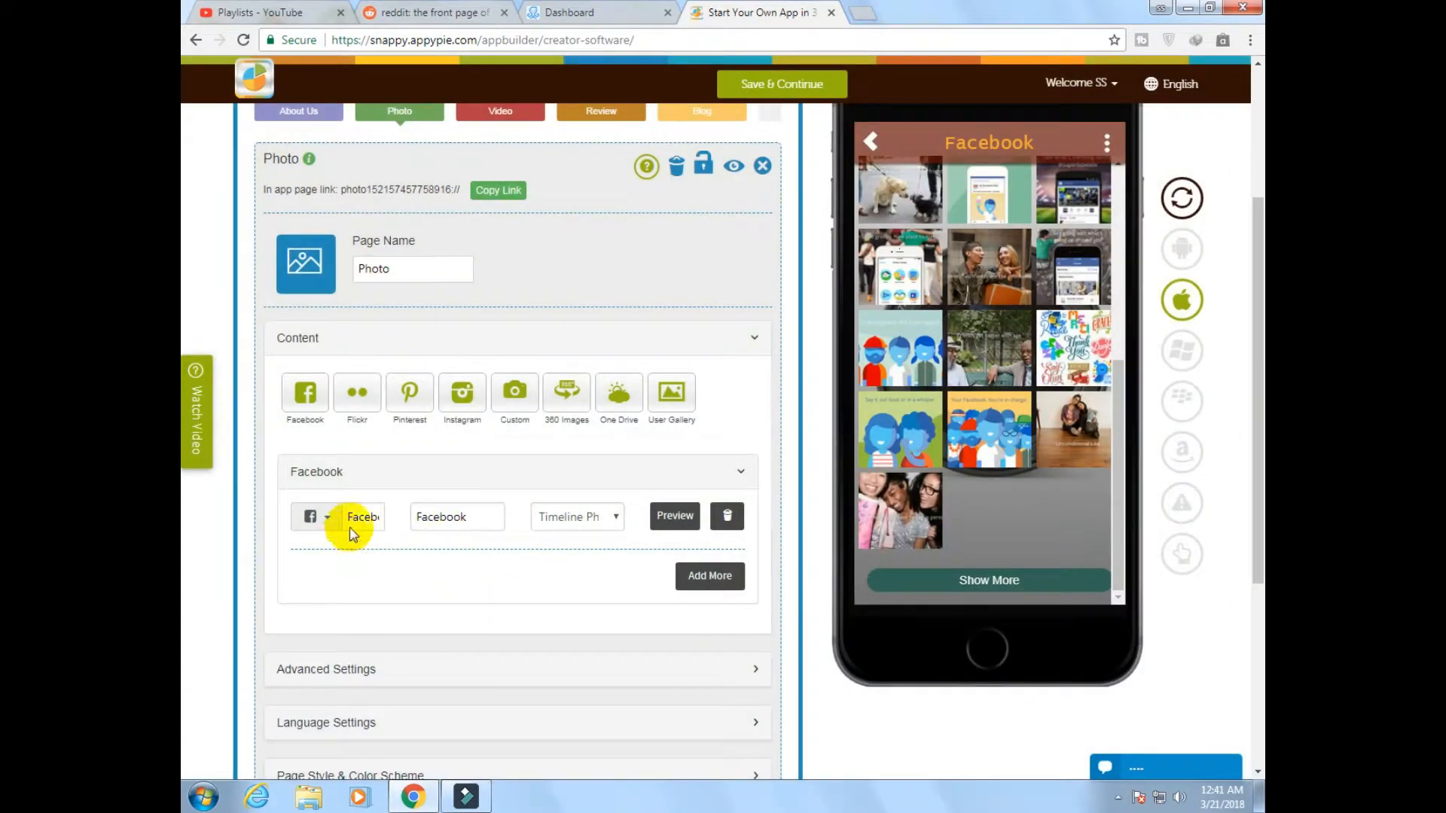
click(1118, 801)
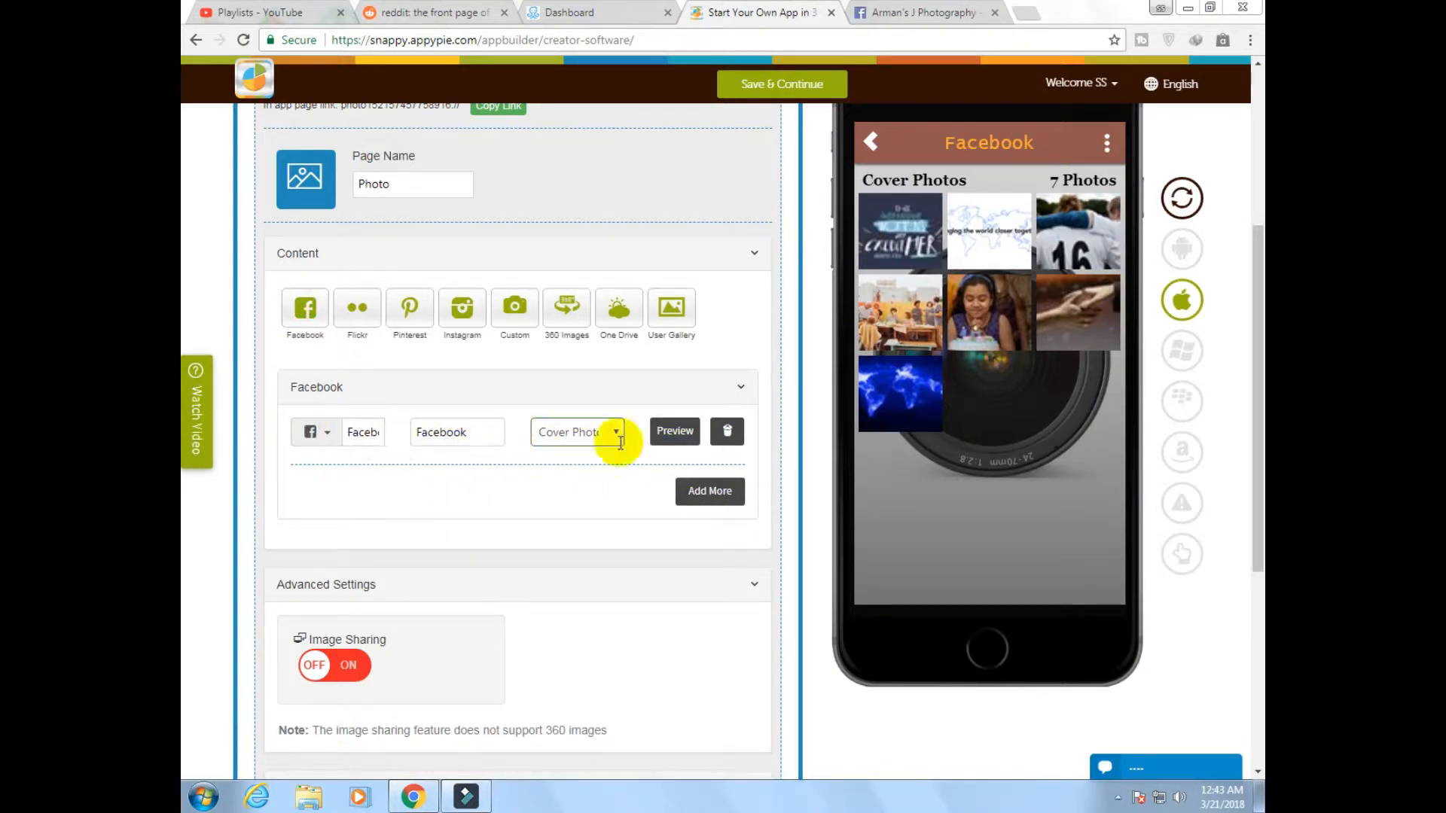
Add a second Facebook entry to the Photo page and fill it with the URL copied from the photography business's open Facebook page
click(708, 487)
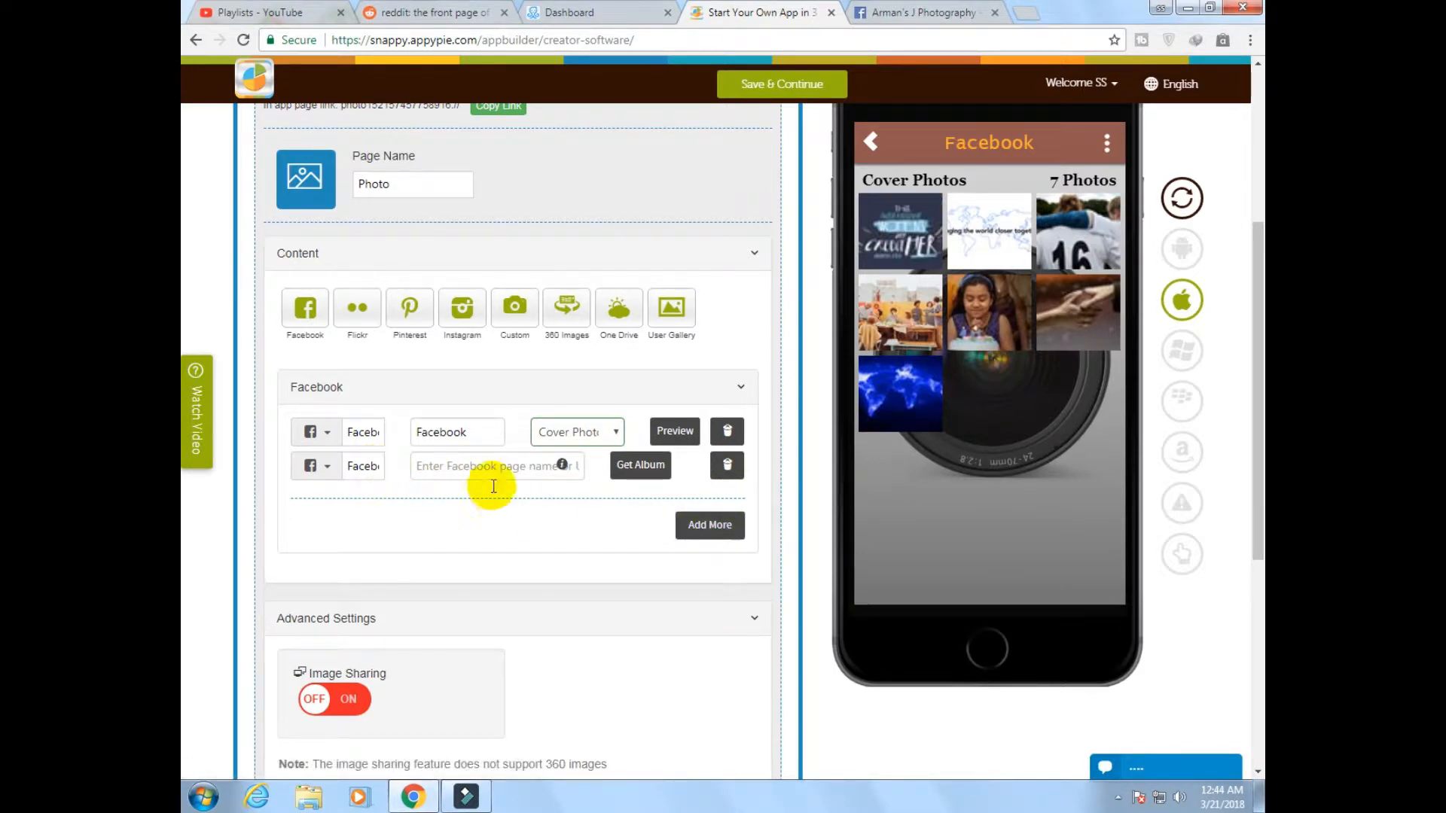
click(433, 467)
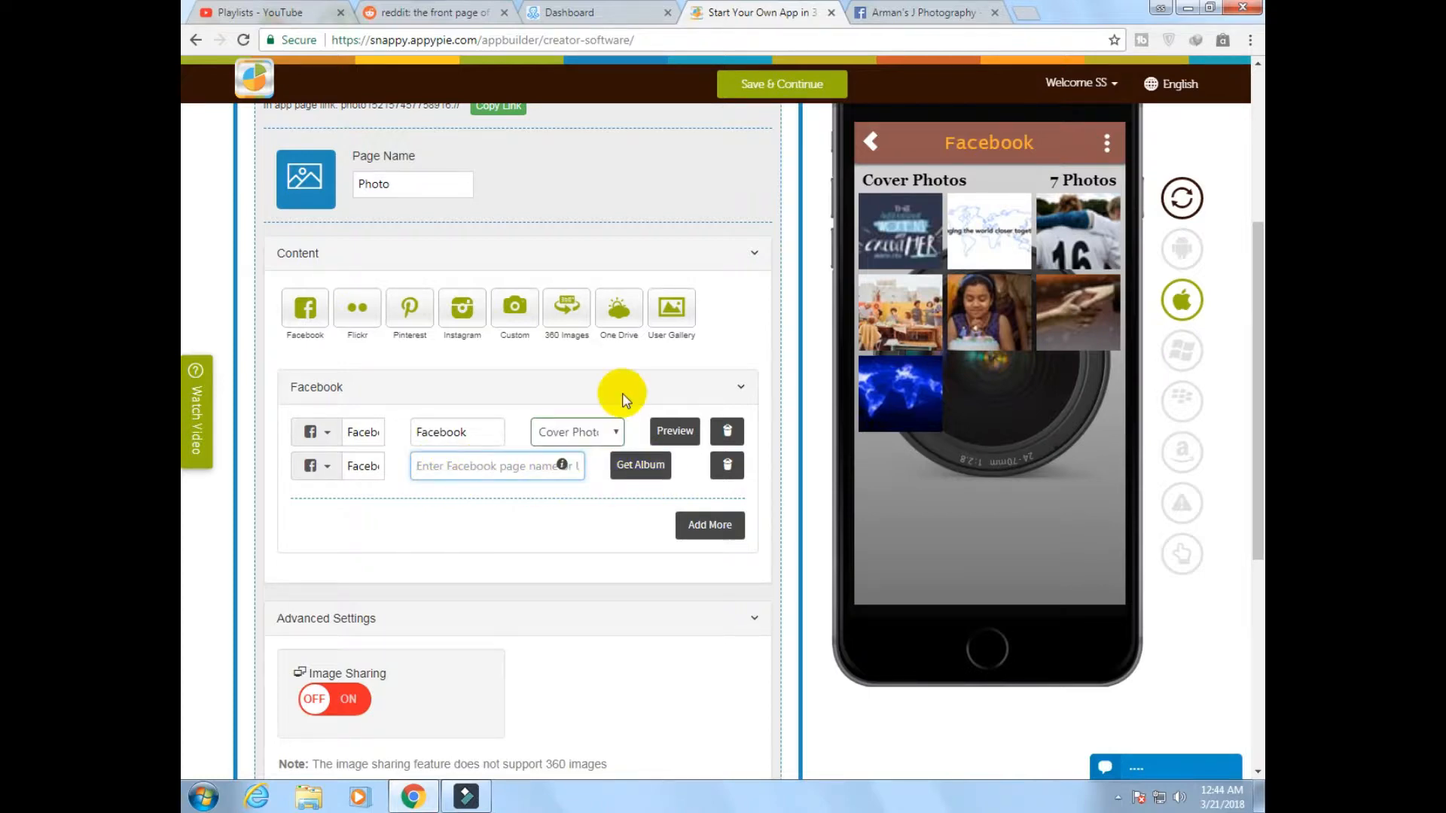
click(885, 15)
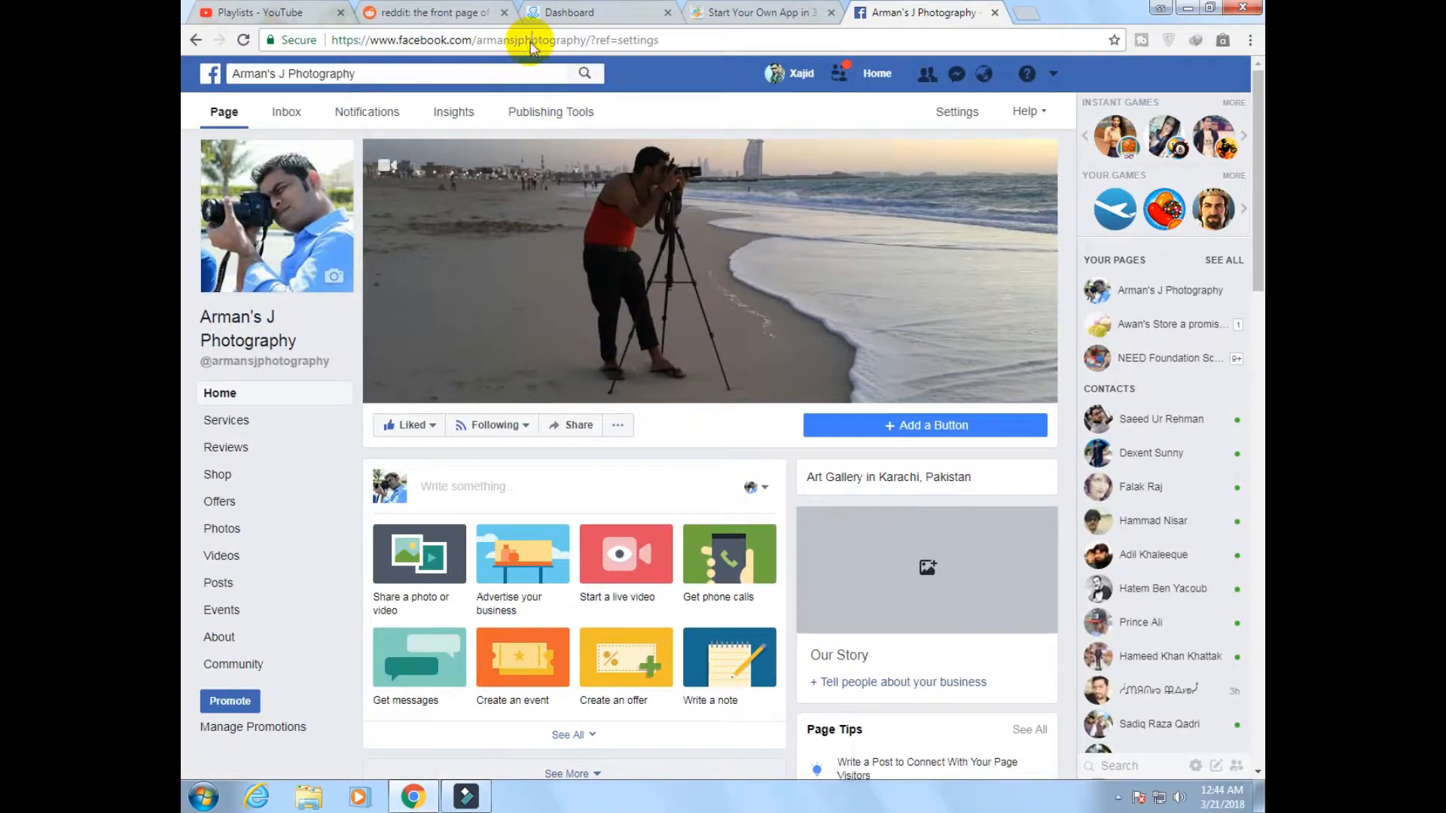
click(531, 44)
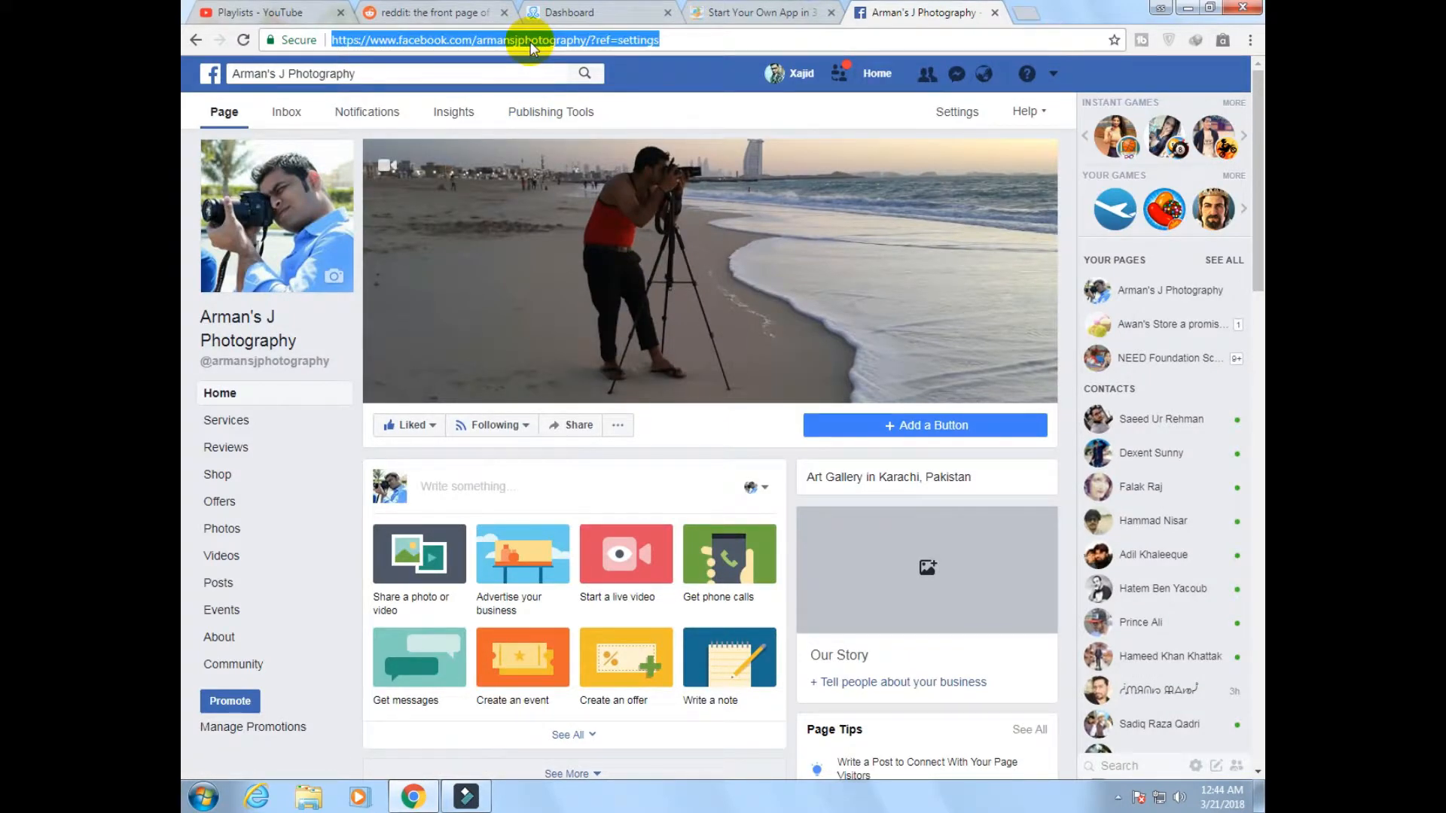
key(ctrl+c)
click(768, 13)
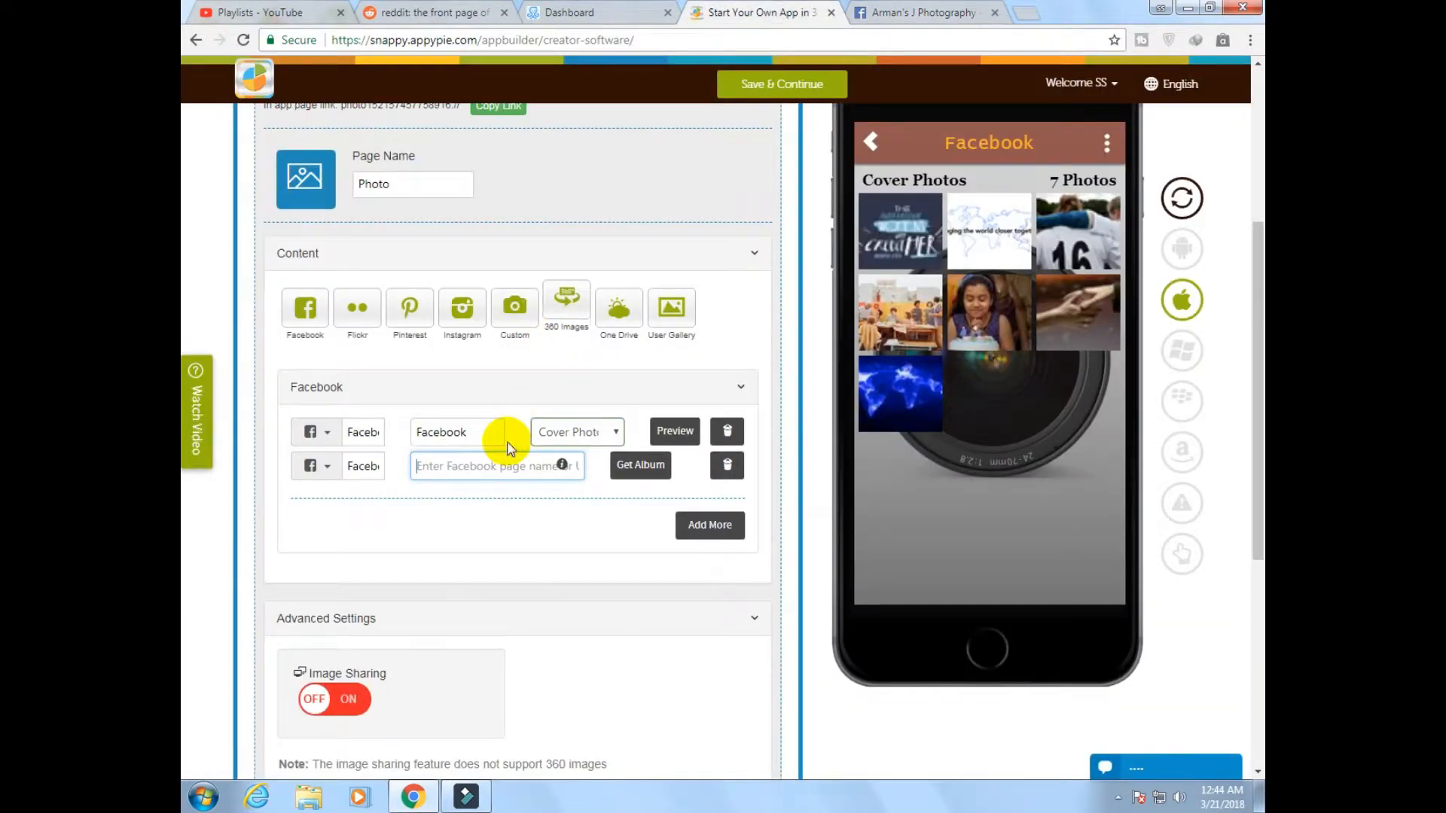
key(ctrl+v)
Fetch the albums for the second Facebook entry and preview its Timeline Photos in the phone mockup
double_click(642, 464)
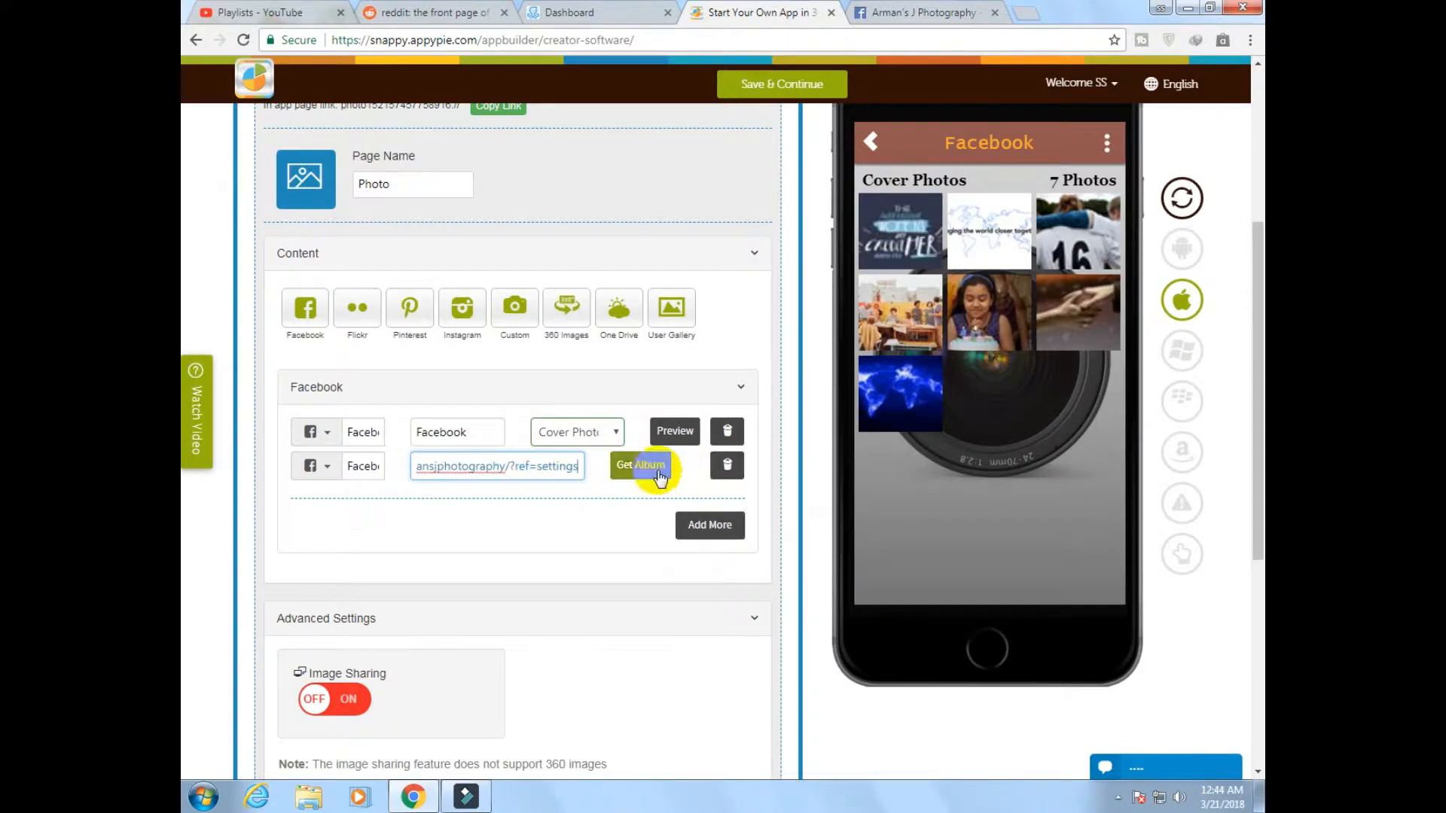
click(657, 473)
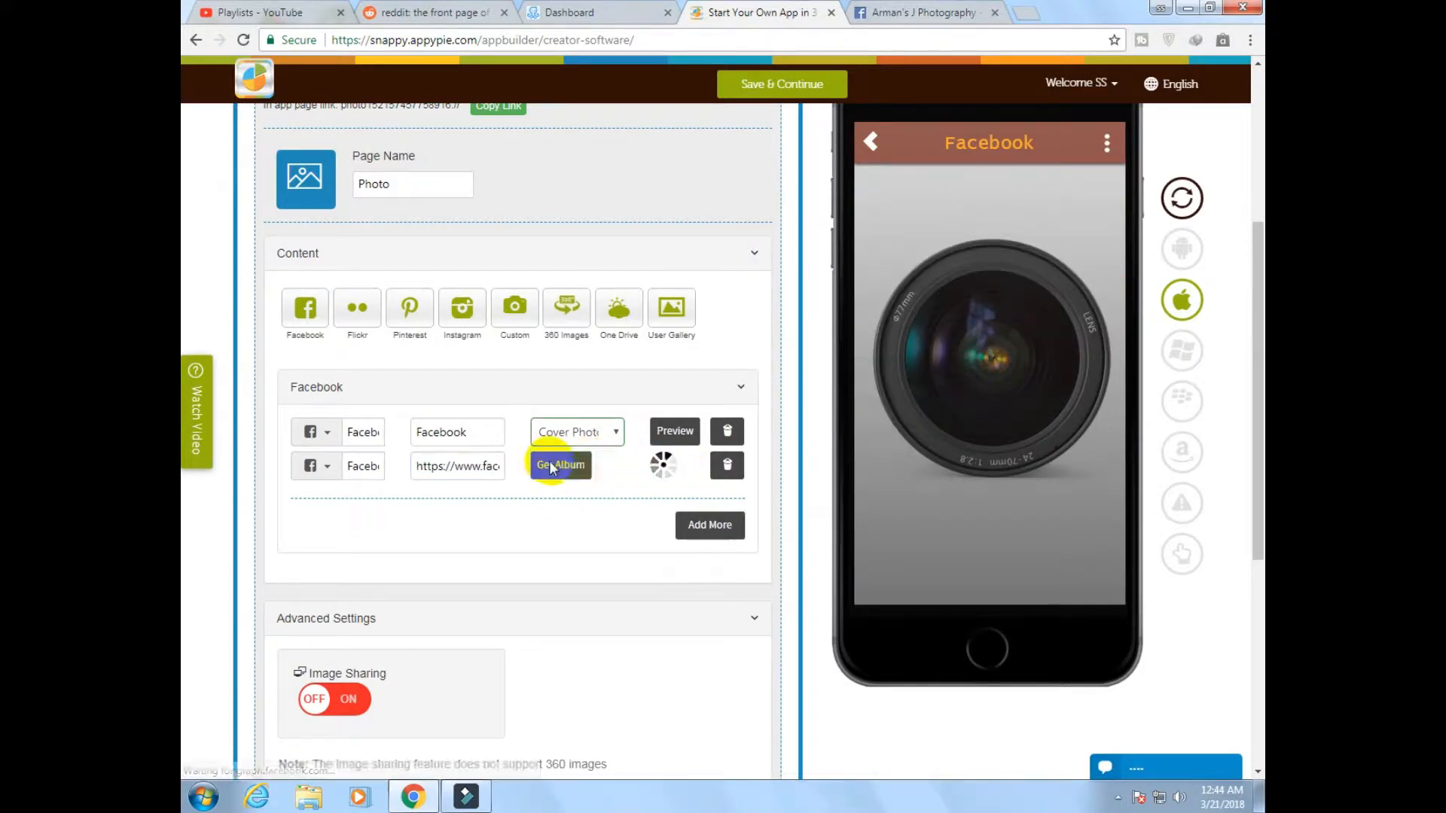
double_click(571, 474)
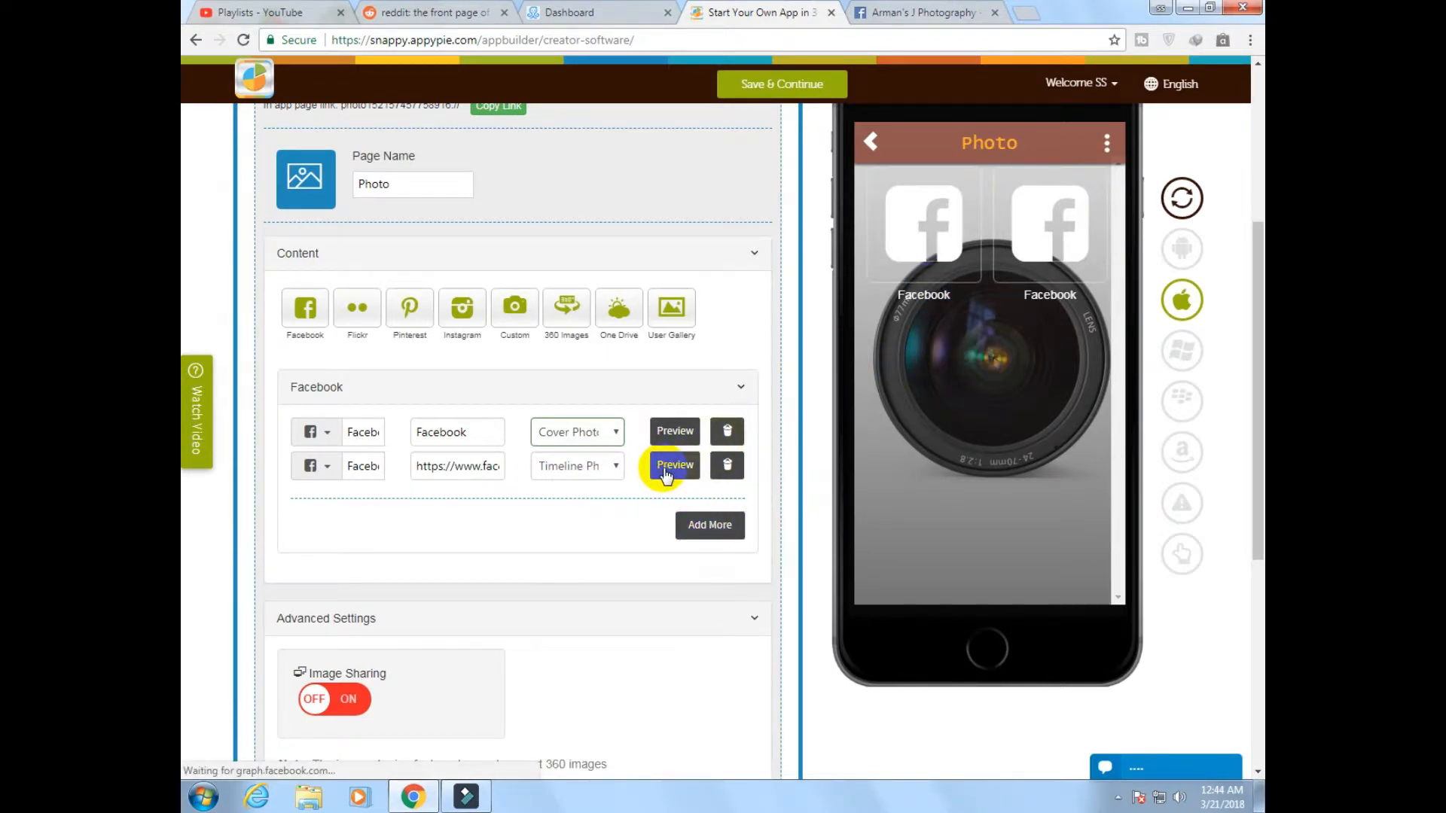
click(666, 467)
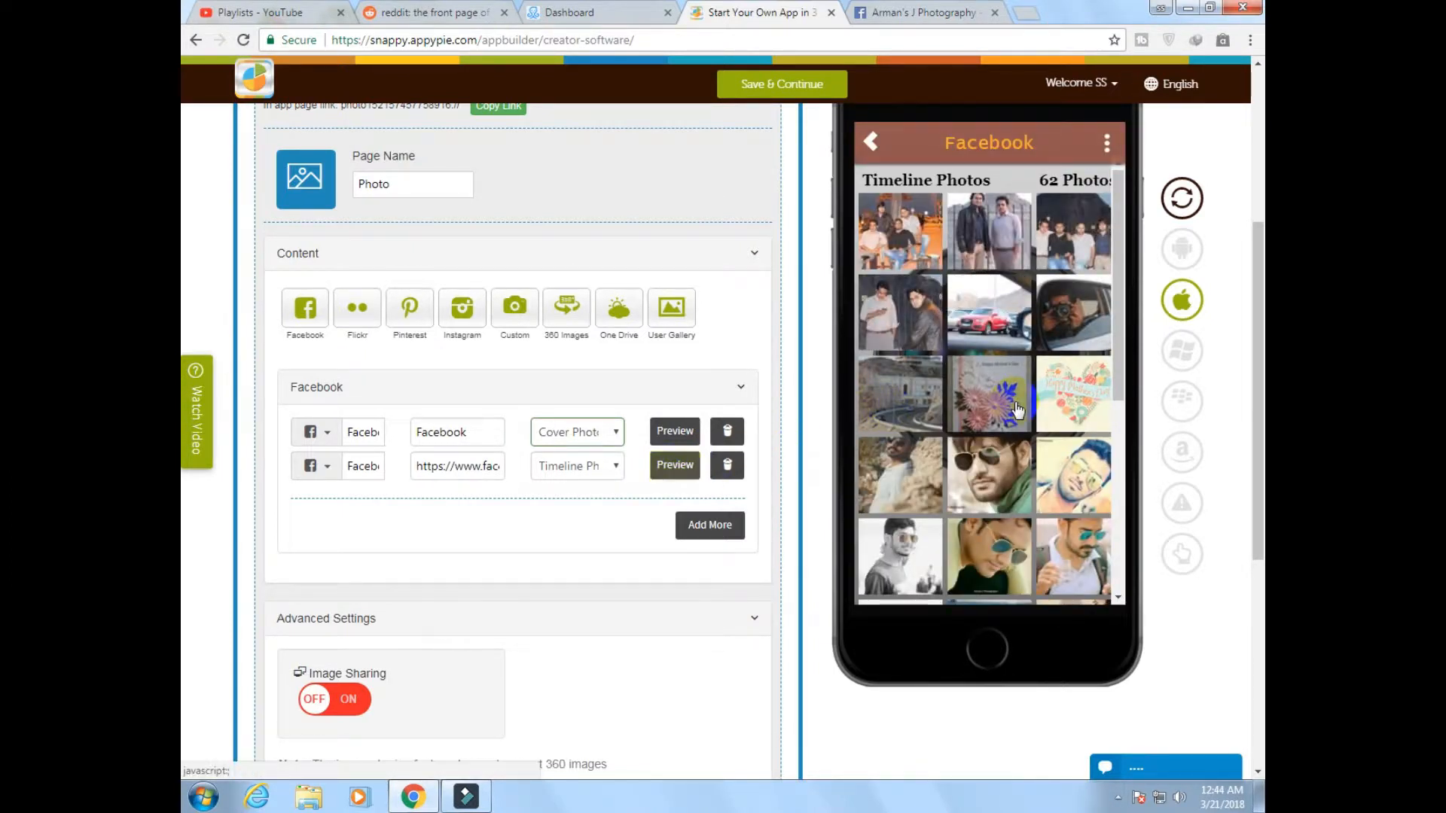
scroll(1015, 399, down, 3)
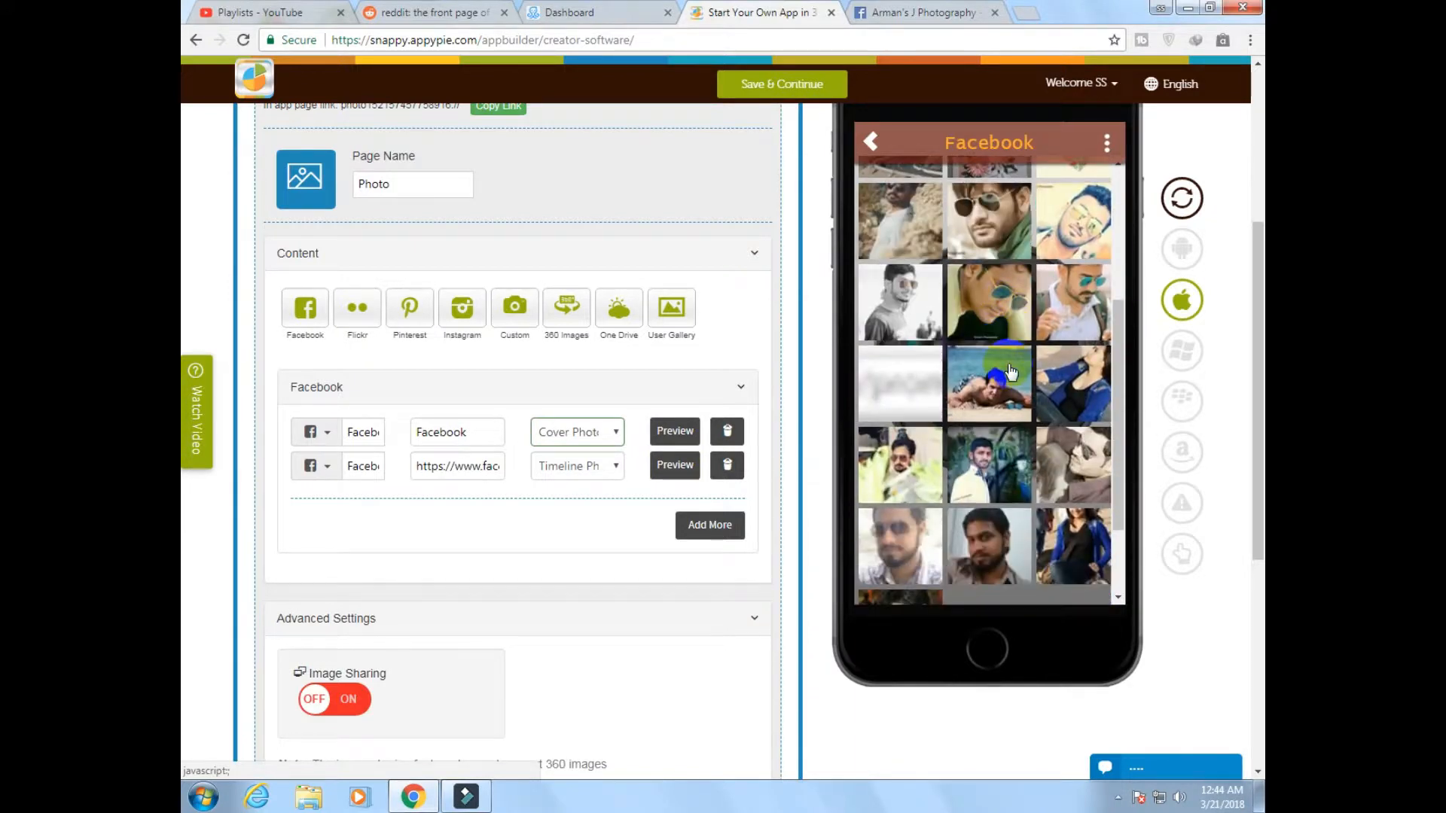
scroll(1010, 372, down, 4)
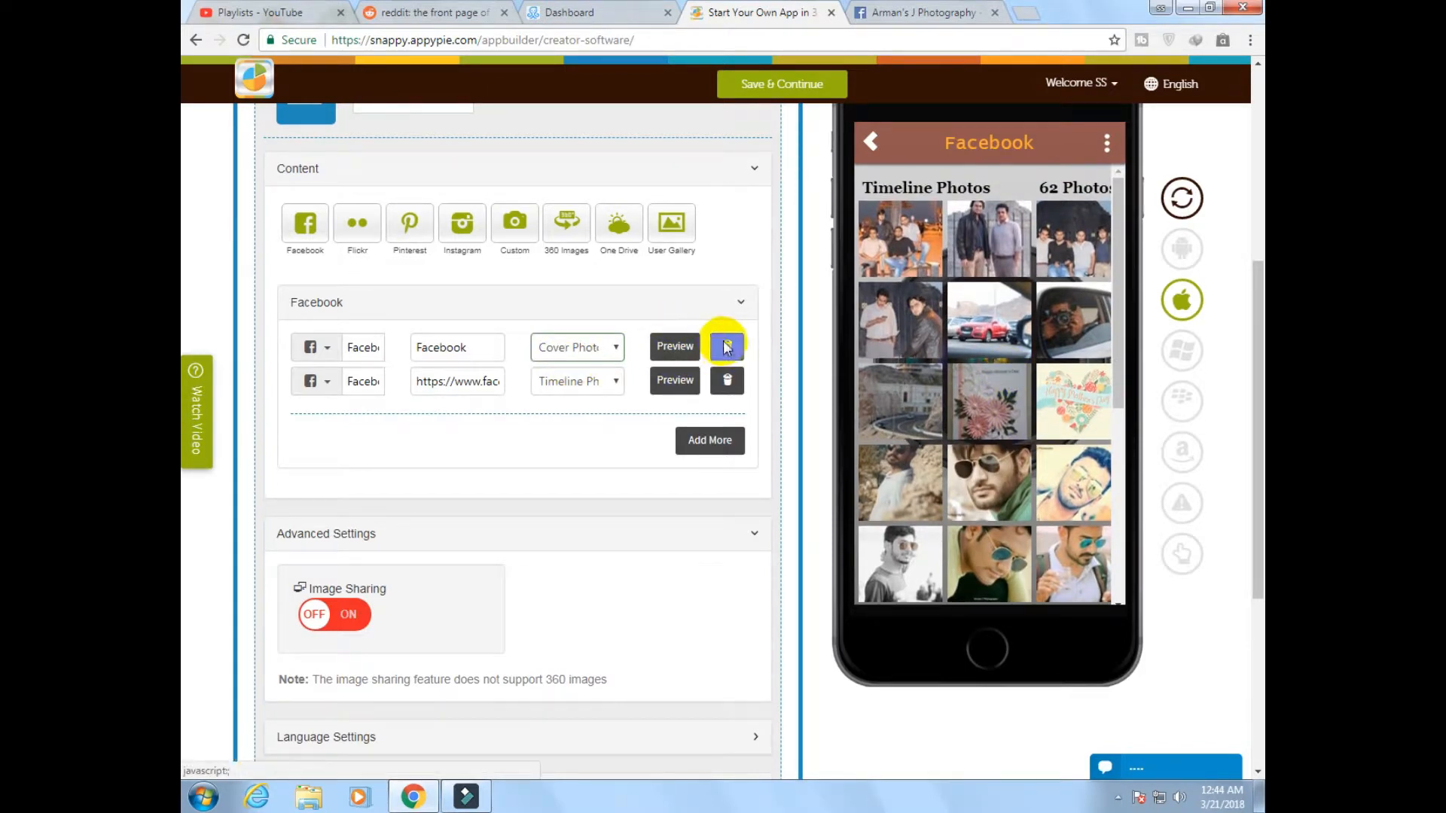
Delete the Facebook entry set to Cover Photos from the Photo page and add a new blank Facebook entry
click(727, 346)
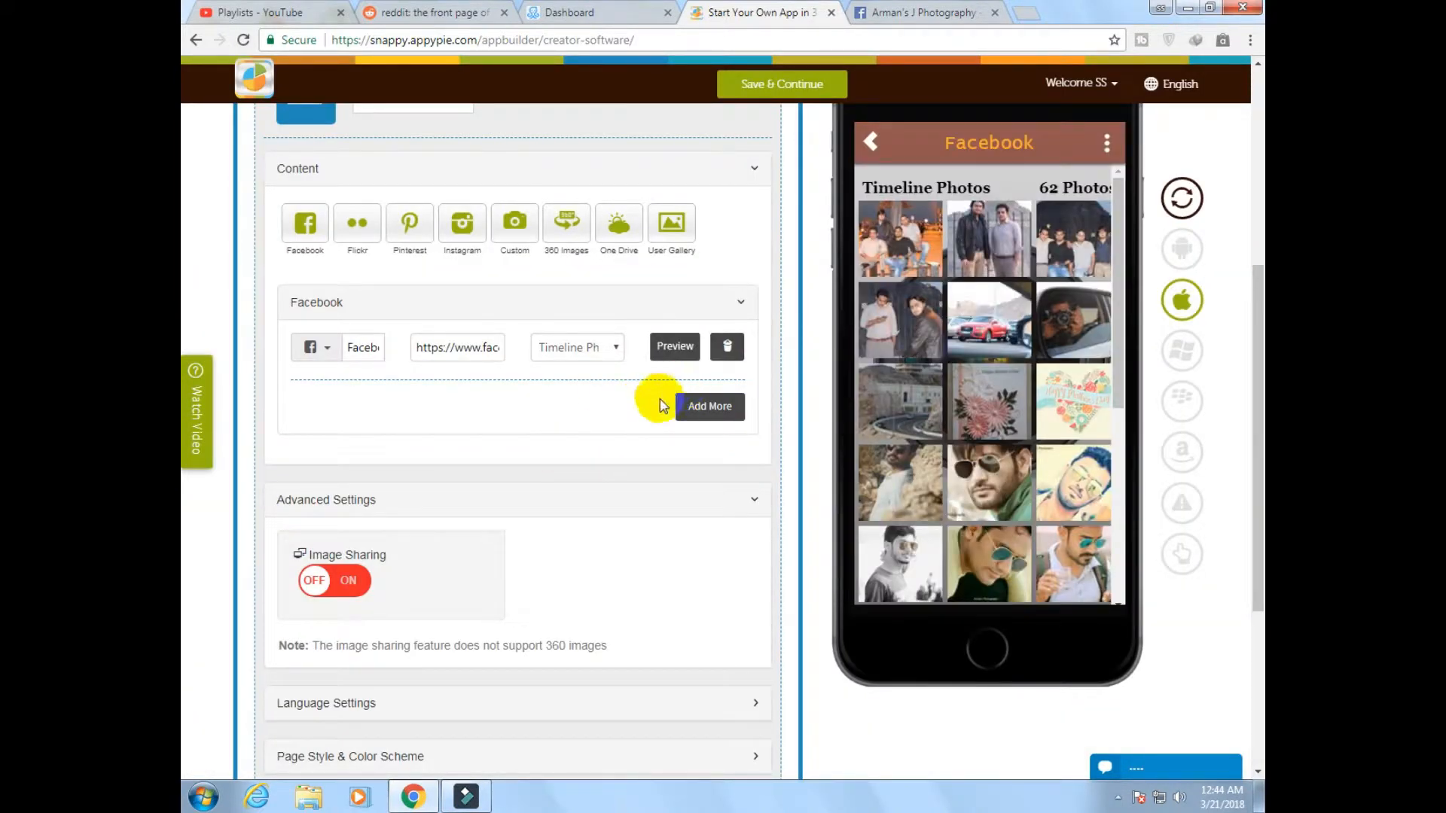
click(613, 348)
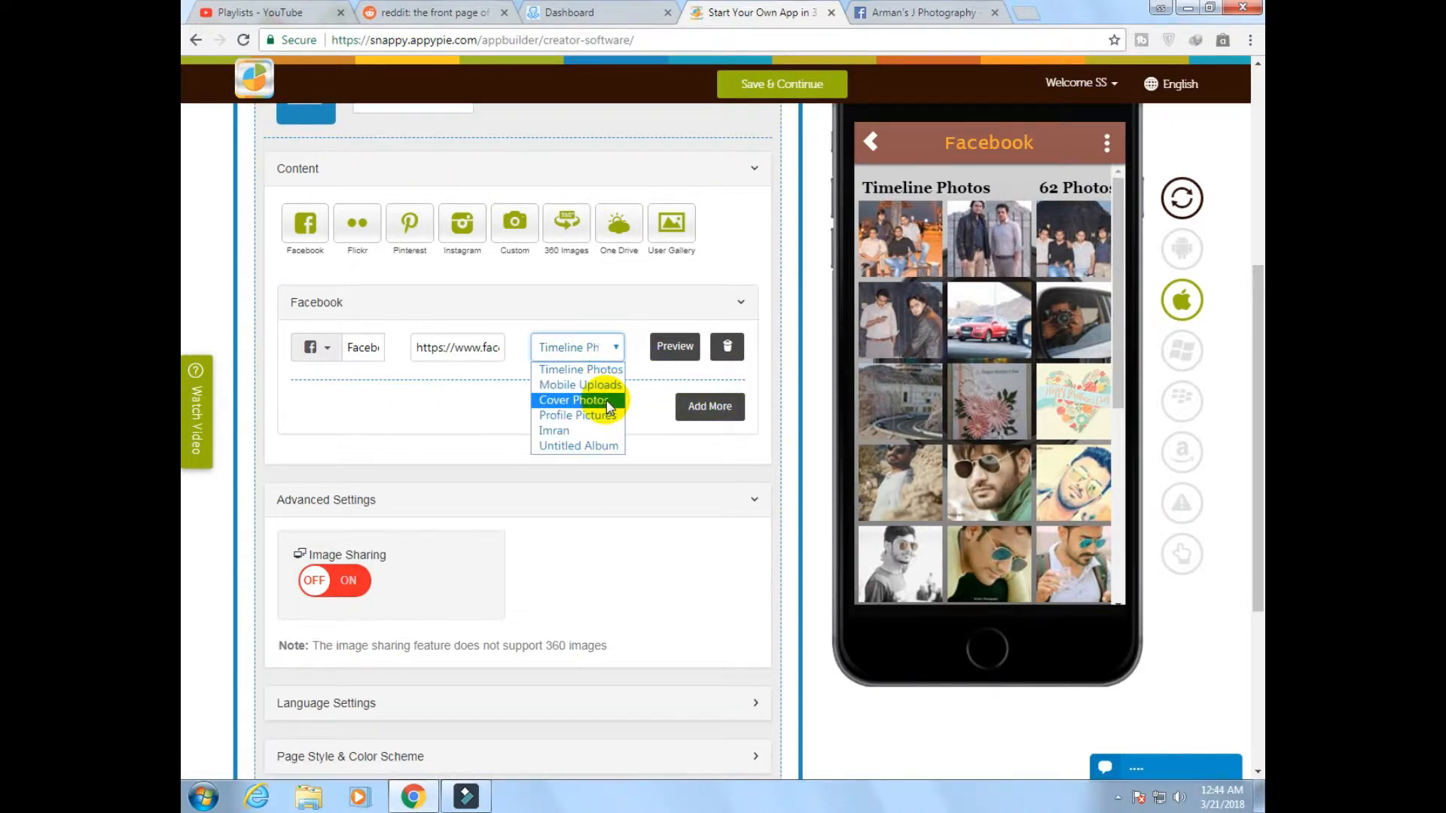
click(616, 347)
click(697, 414)
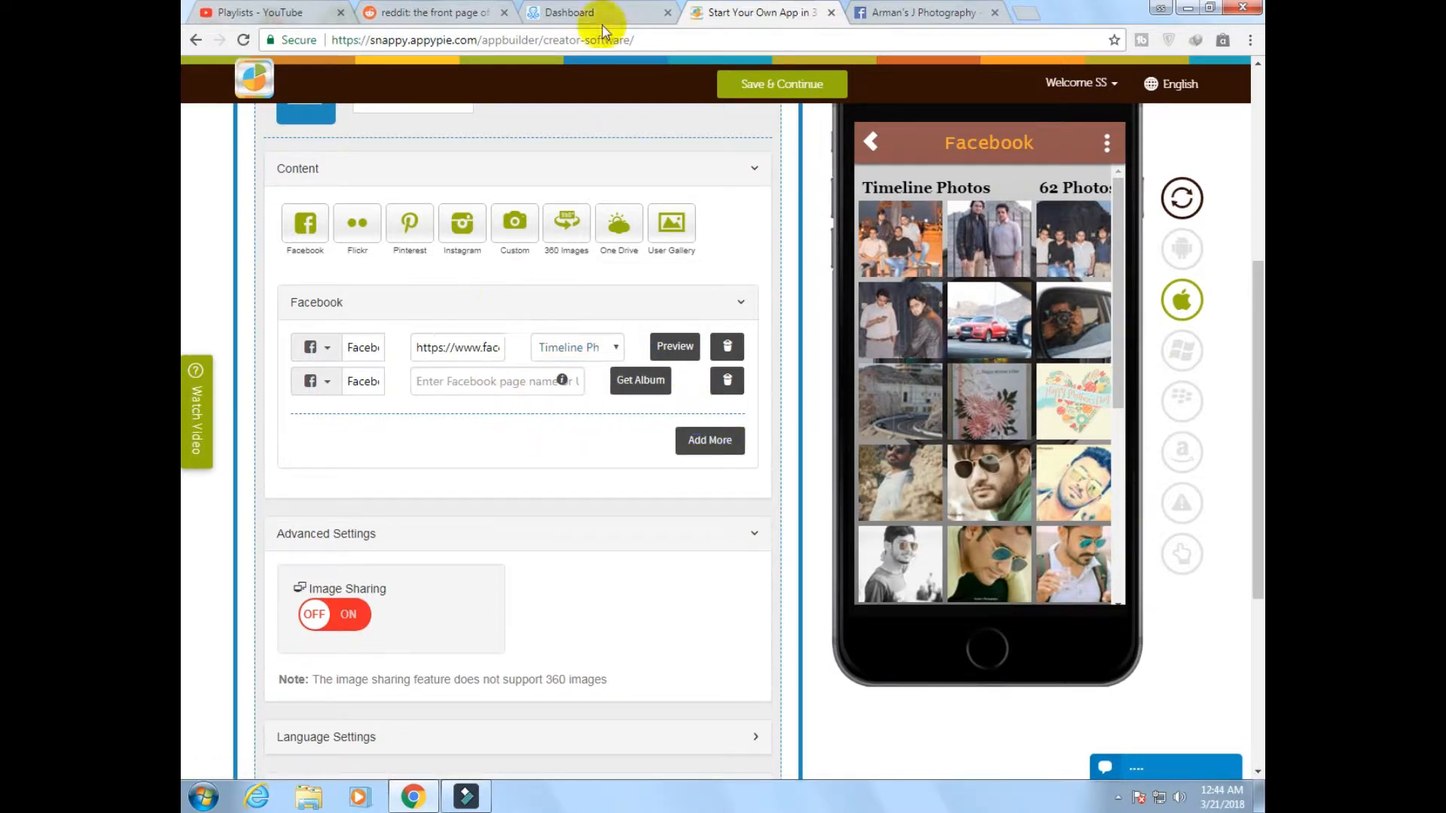
Try to fetch albums for the new Facebook entry with the URL copied from the personal Facebook profile
click(883, 17)
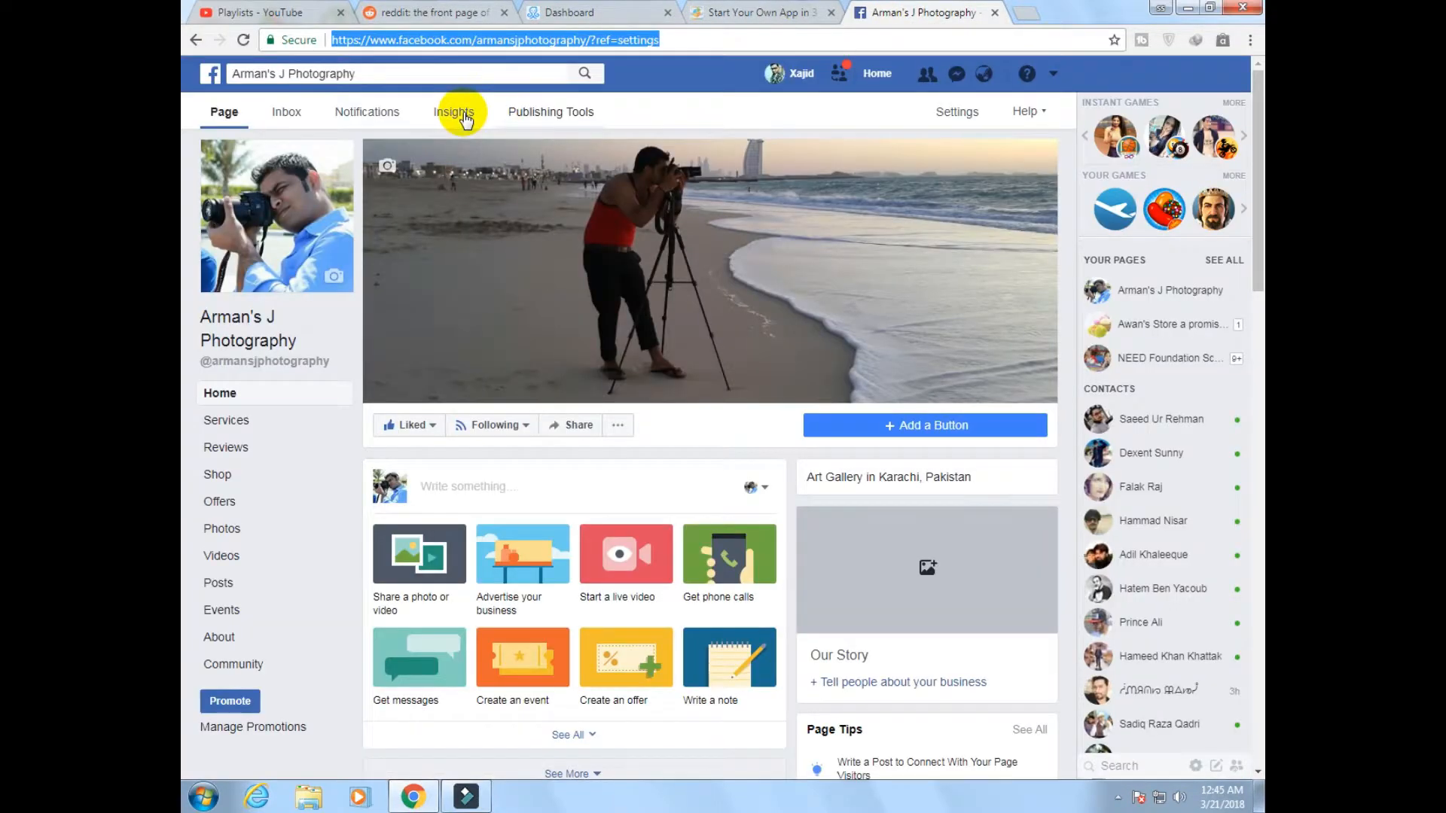
click(802, 74)
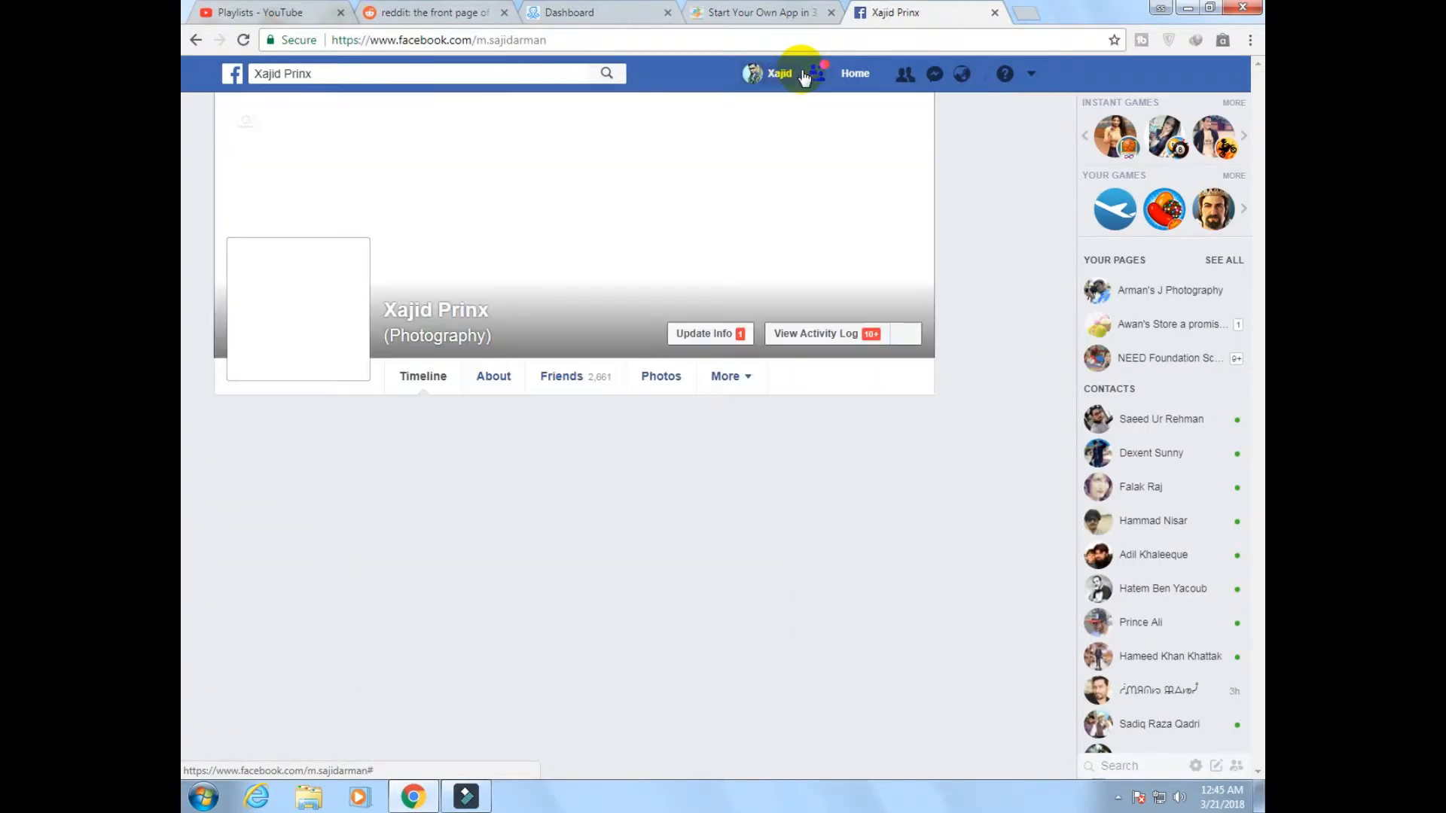
click(421, 41)
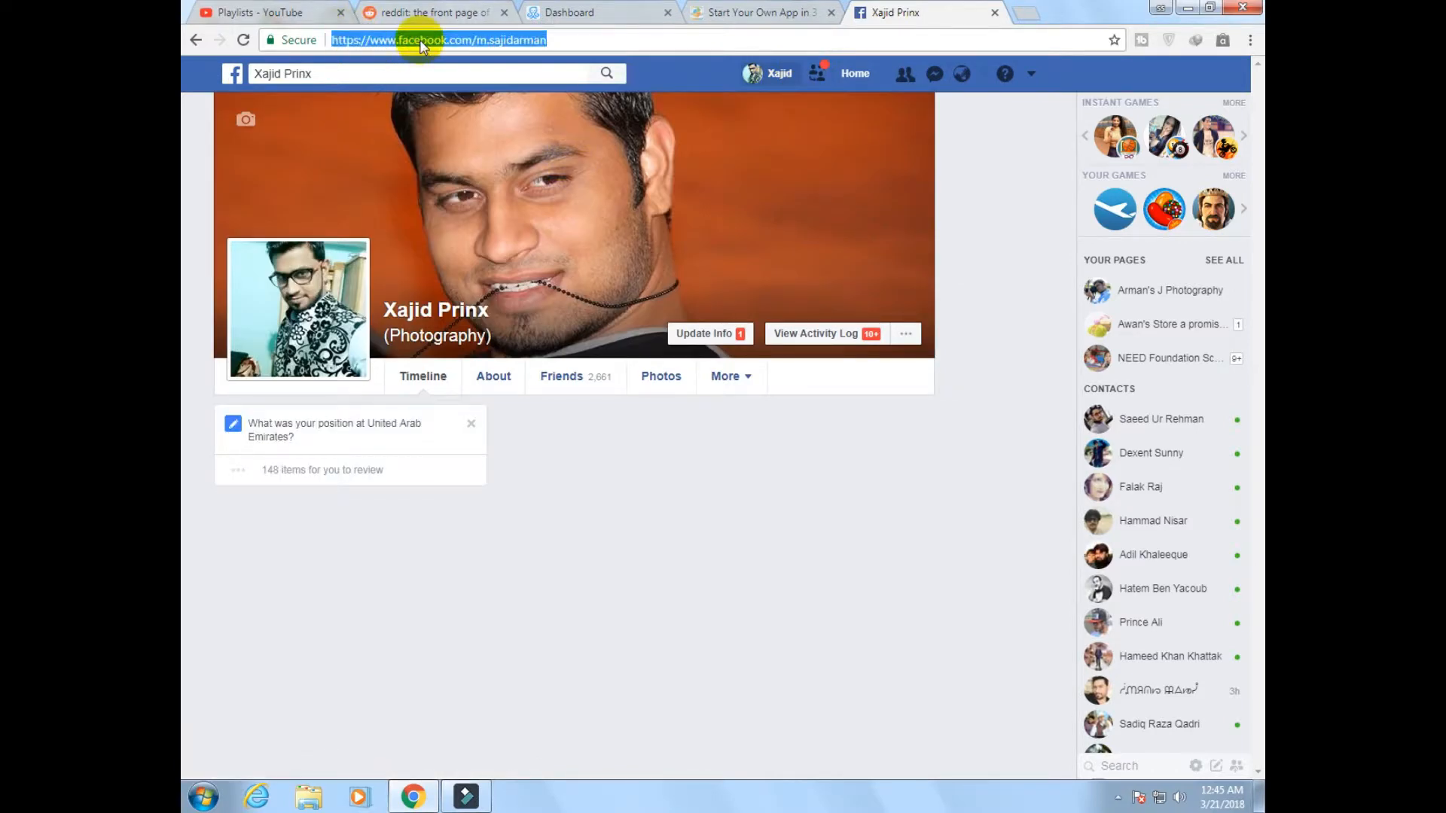
click(745, 12)
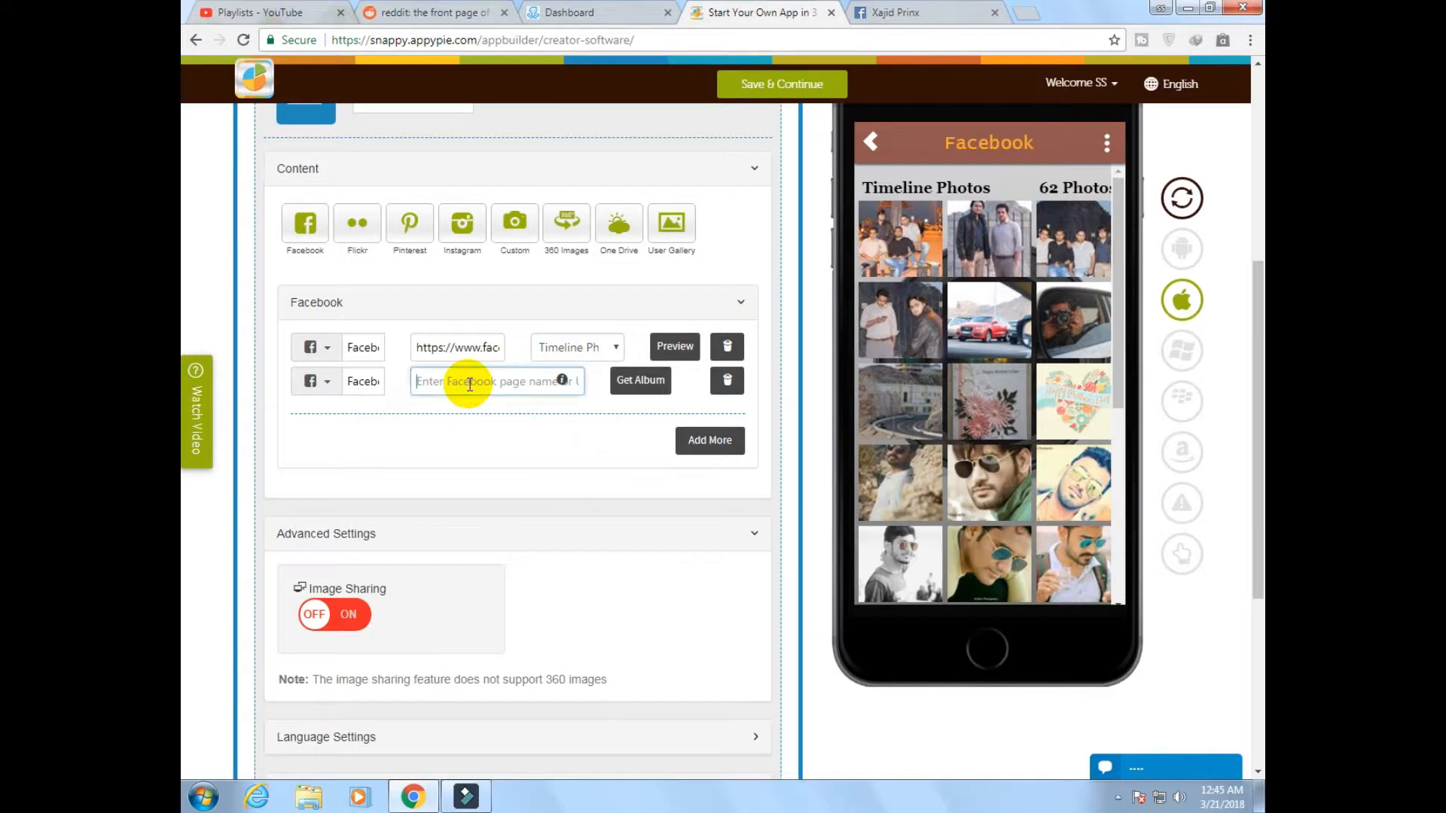
key(ctrl+v)
click(646, 386)
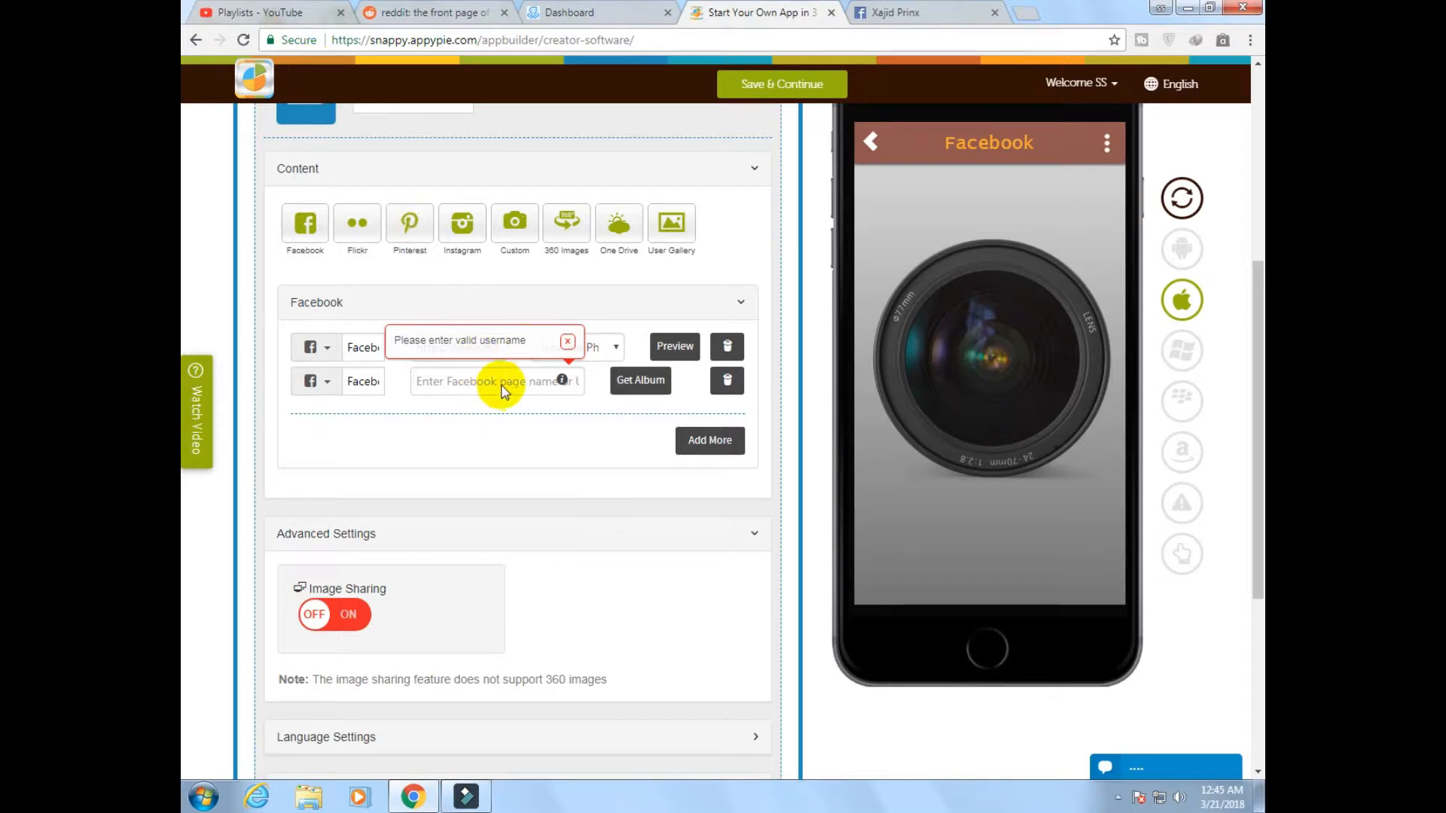
Fill the second Facebook entry with the page URL copied from the first entry and fetch its albums
click(596, 351)
click(557, 354)
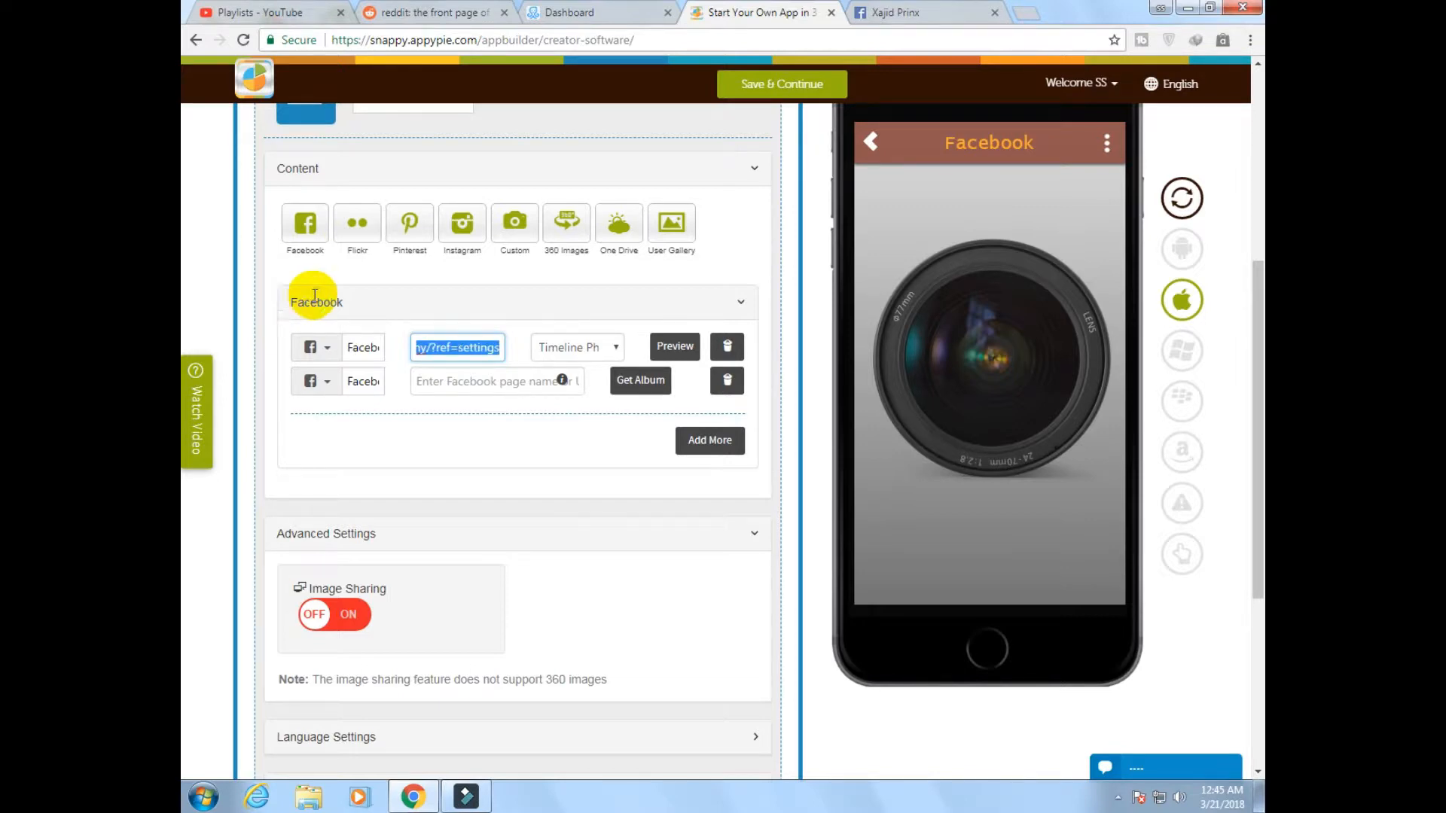
click(468, 387)
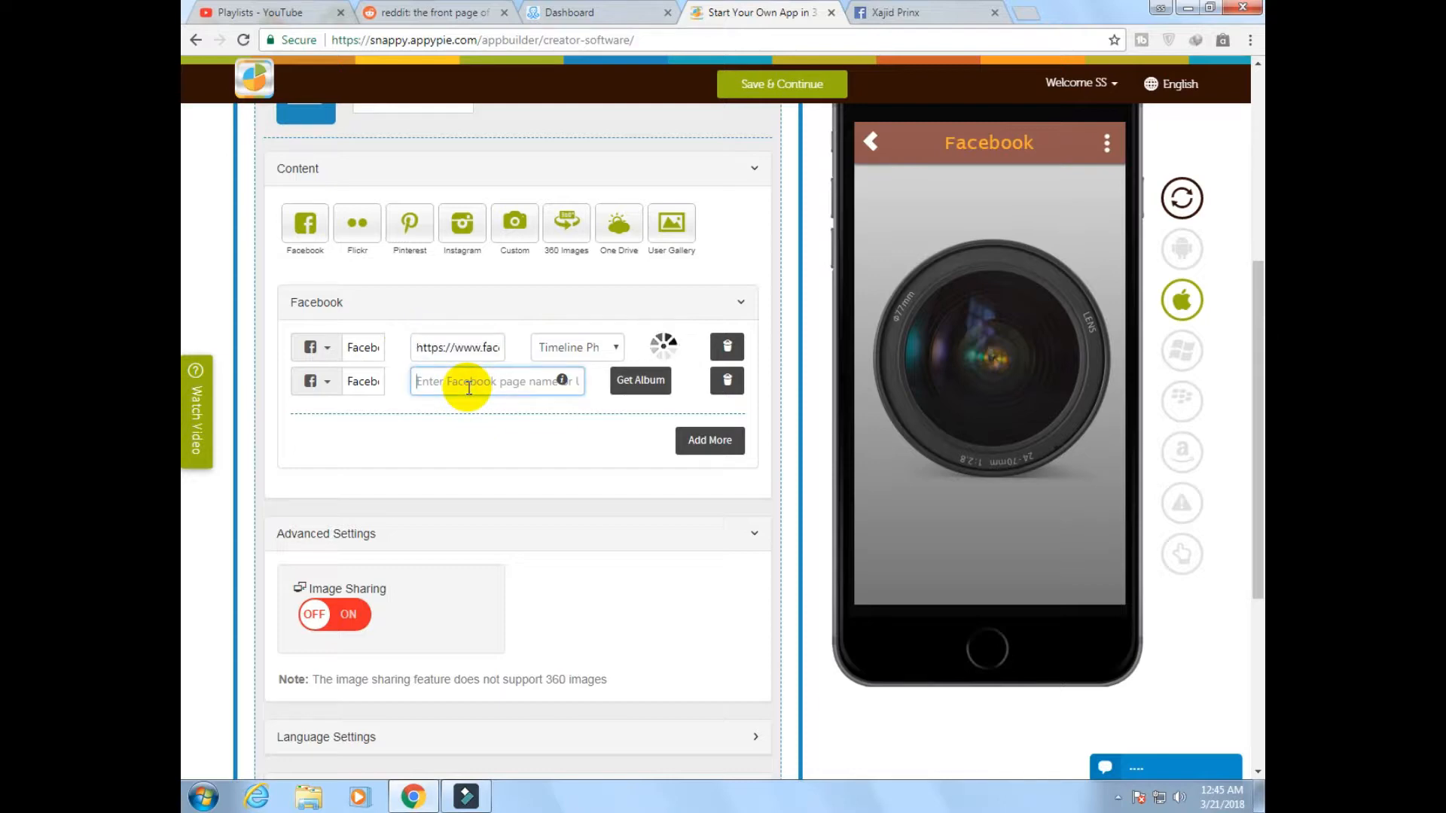
click(636, 381)
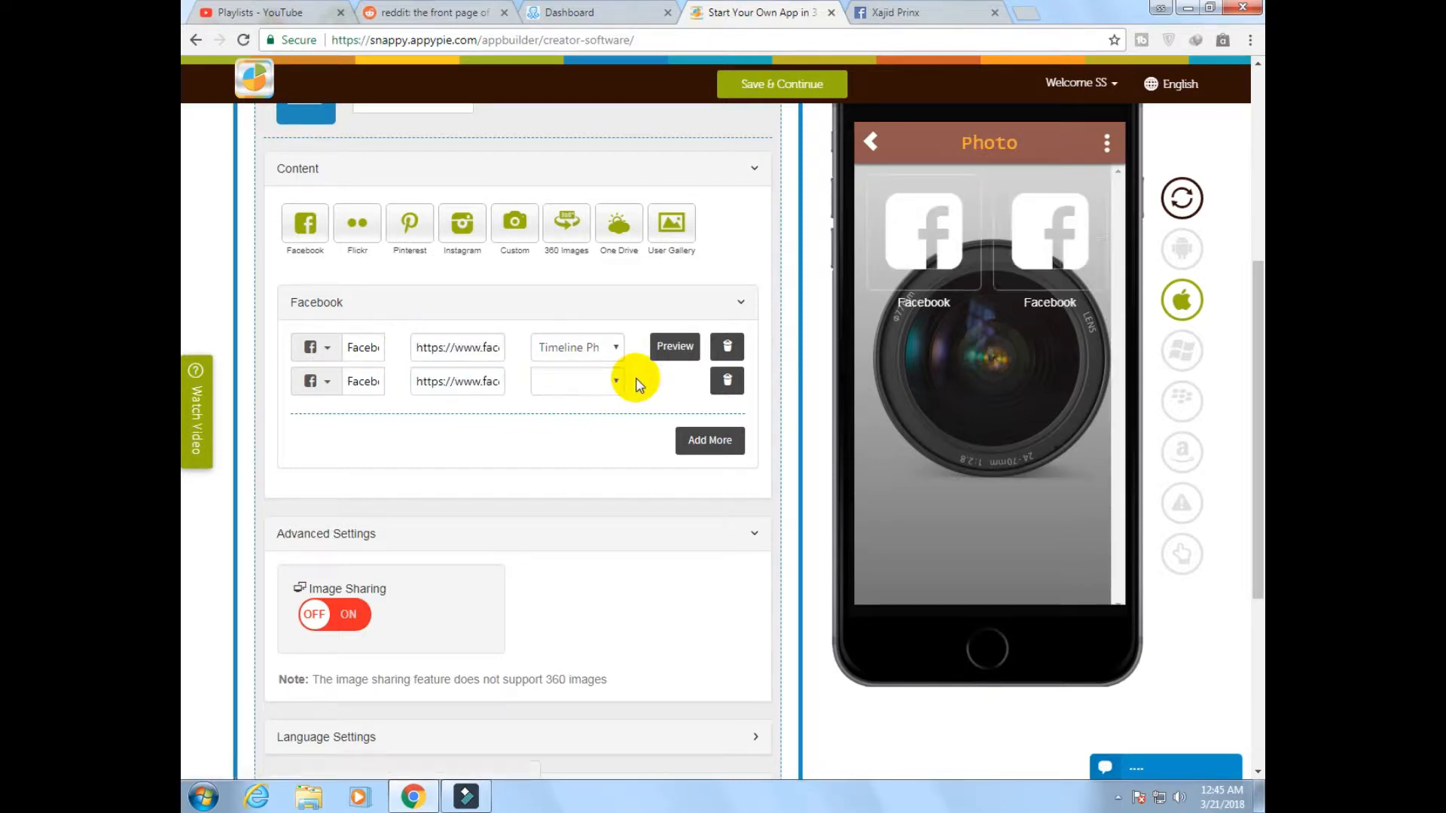
Set the second Facebook entry's album to Profile Pictures and preview it in the phone mockup
click(586, 381)
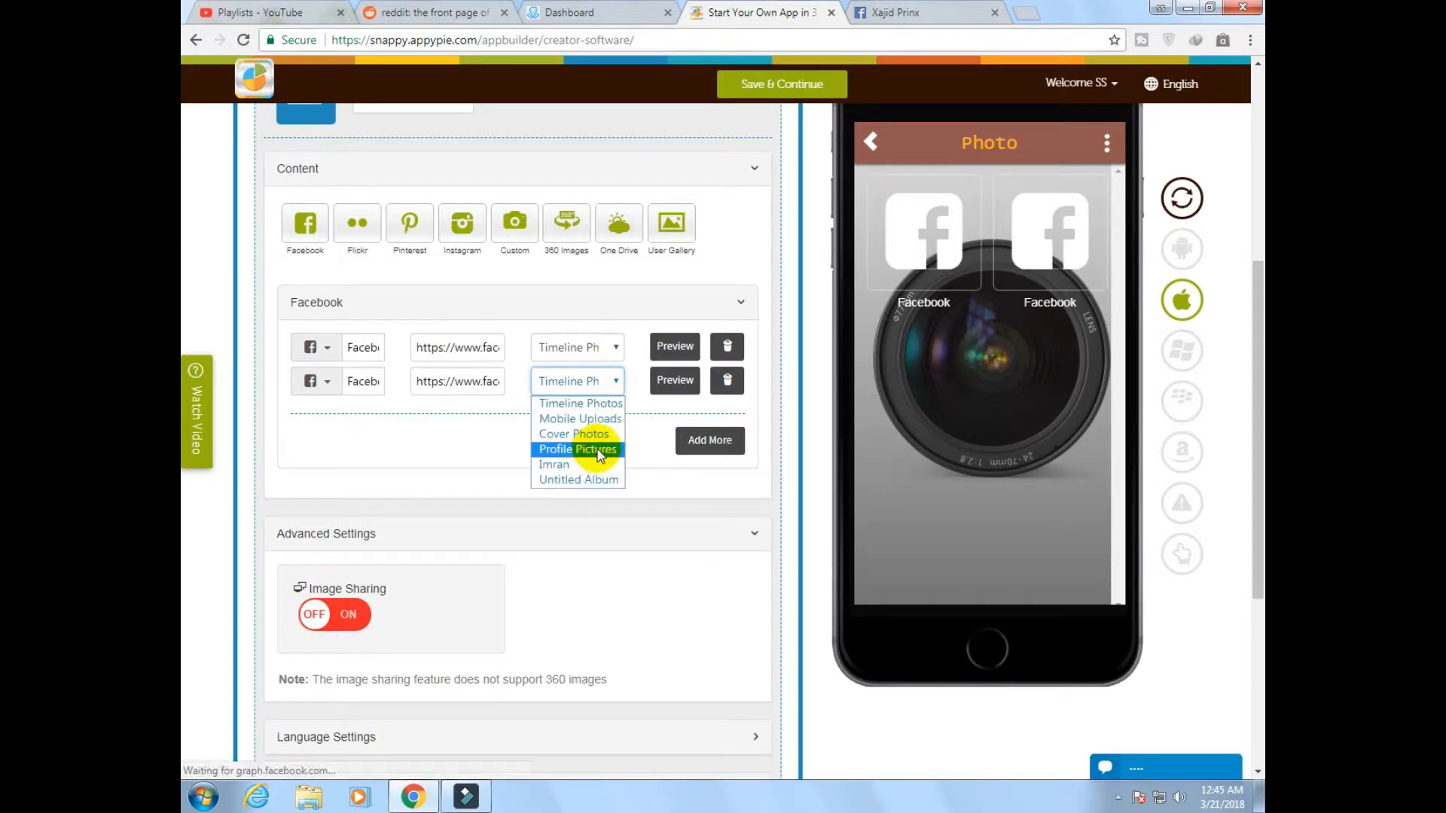
click(599, 450)
click(676, 386)
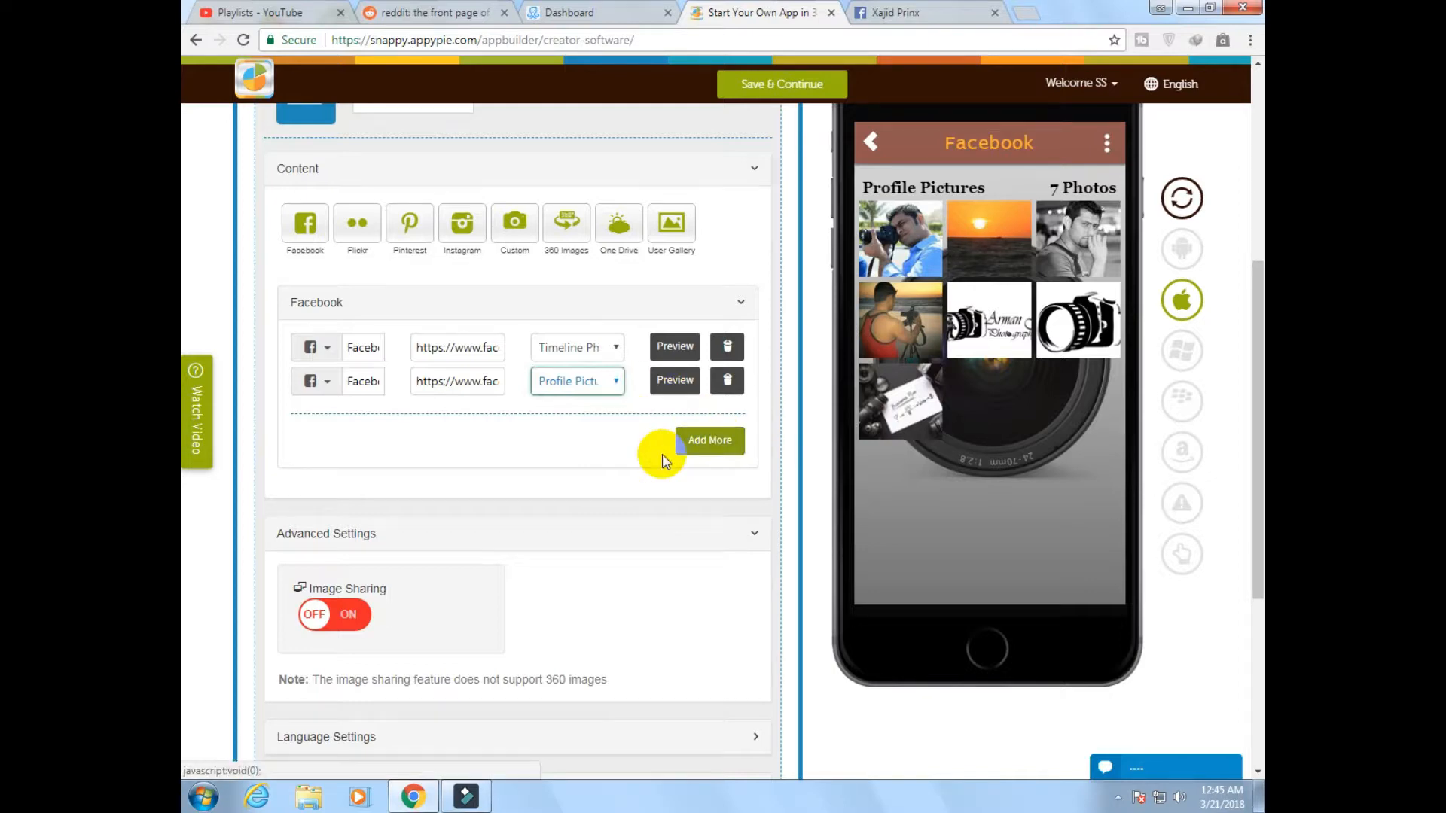
Turn on Image Sharing in the Photo page's advanced settings
scroll(664, 460, up, 3)
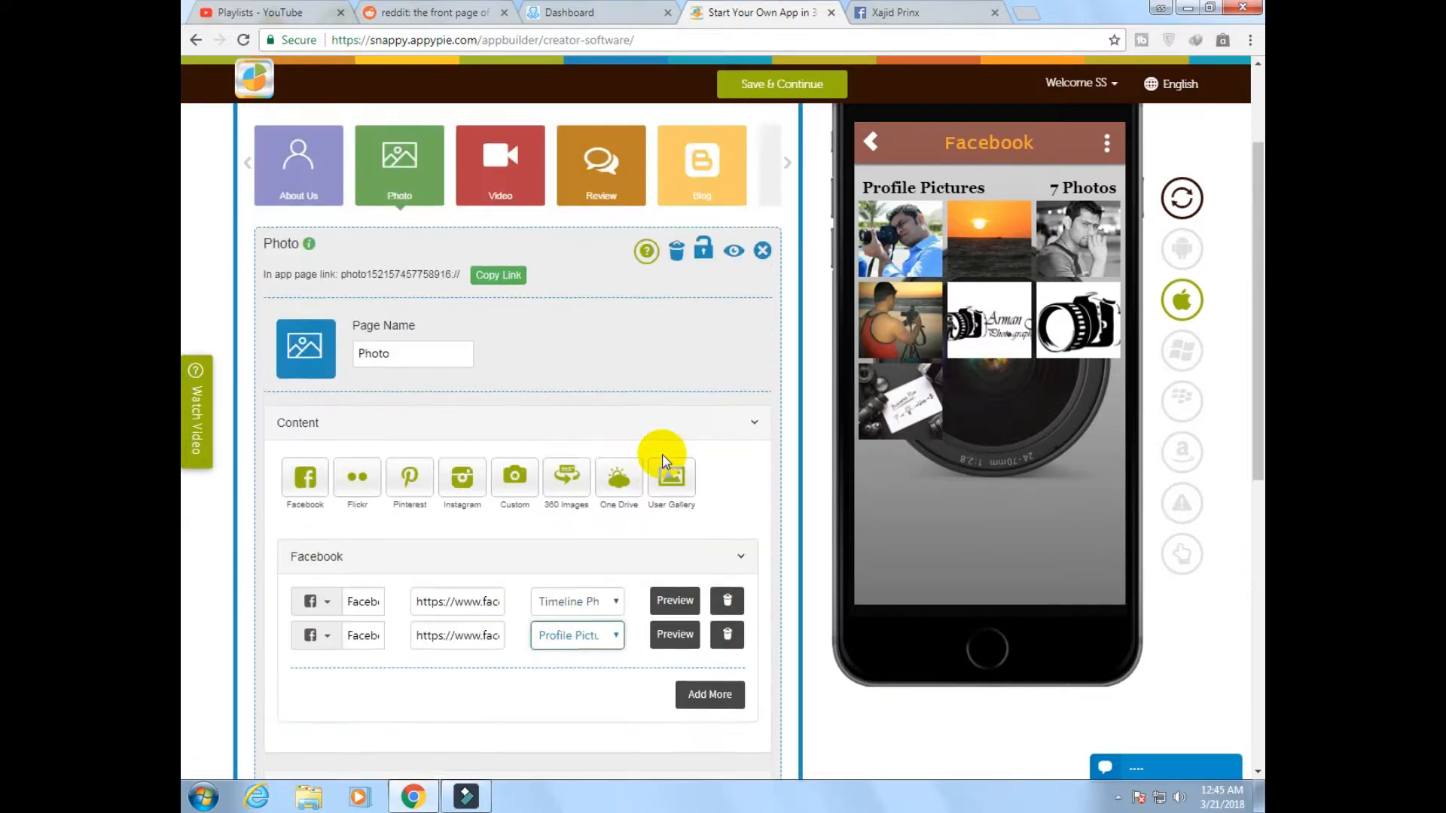
scroll(666, 476, down, 6)
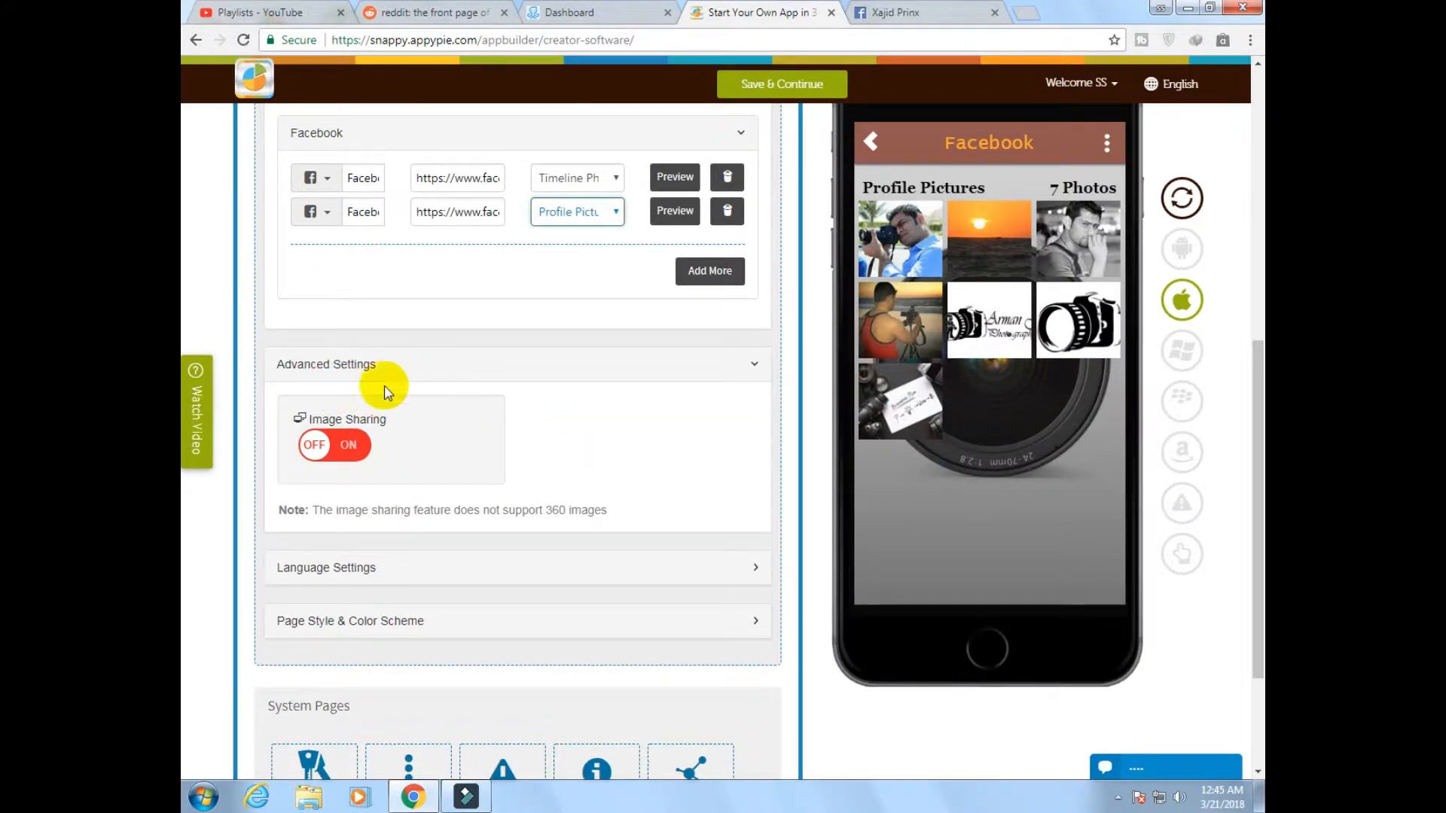
click(335, 445)
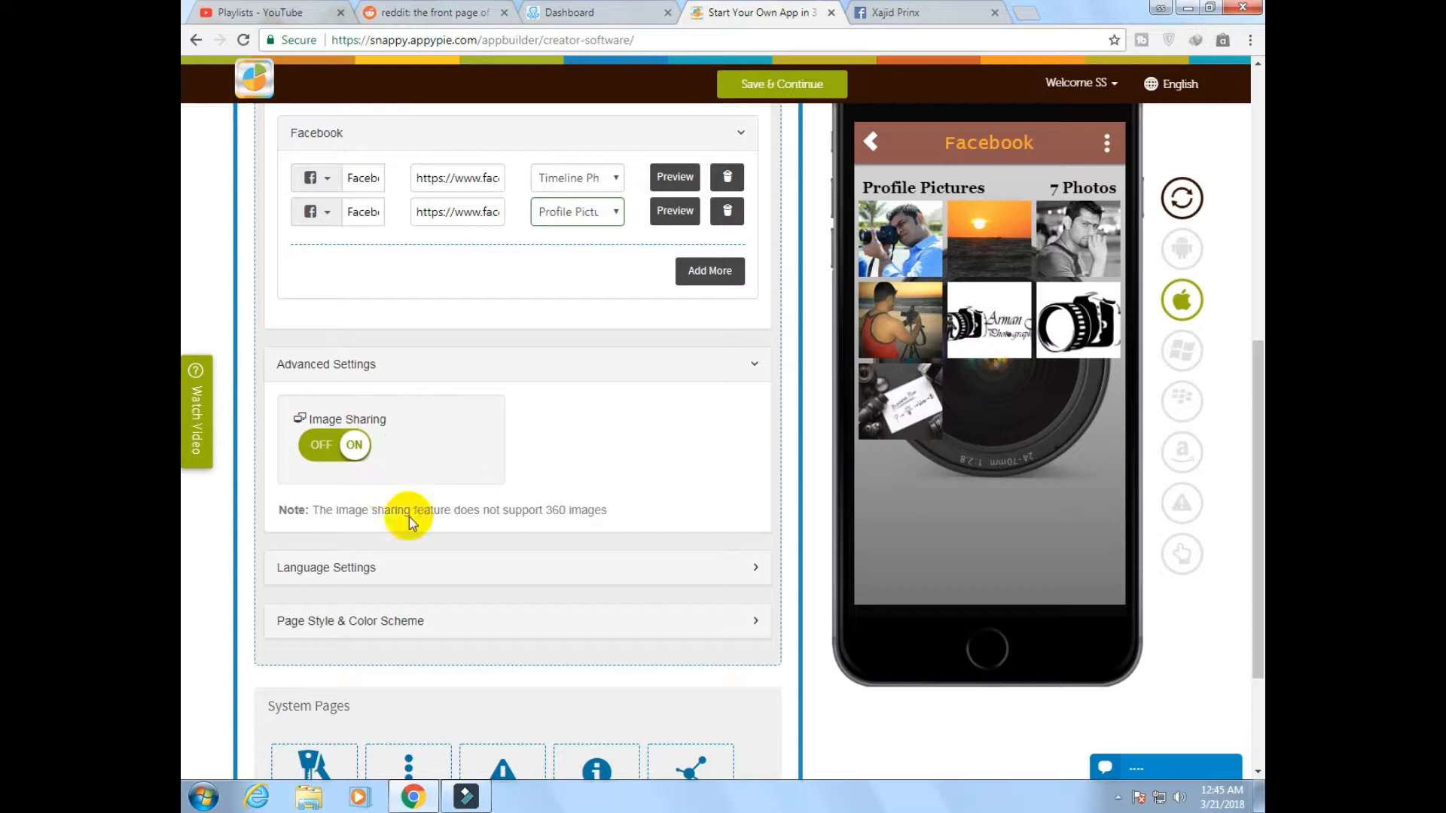
Examine the Photo page's language settings, background and layout choices
click(347, 568)
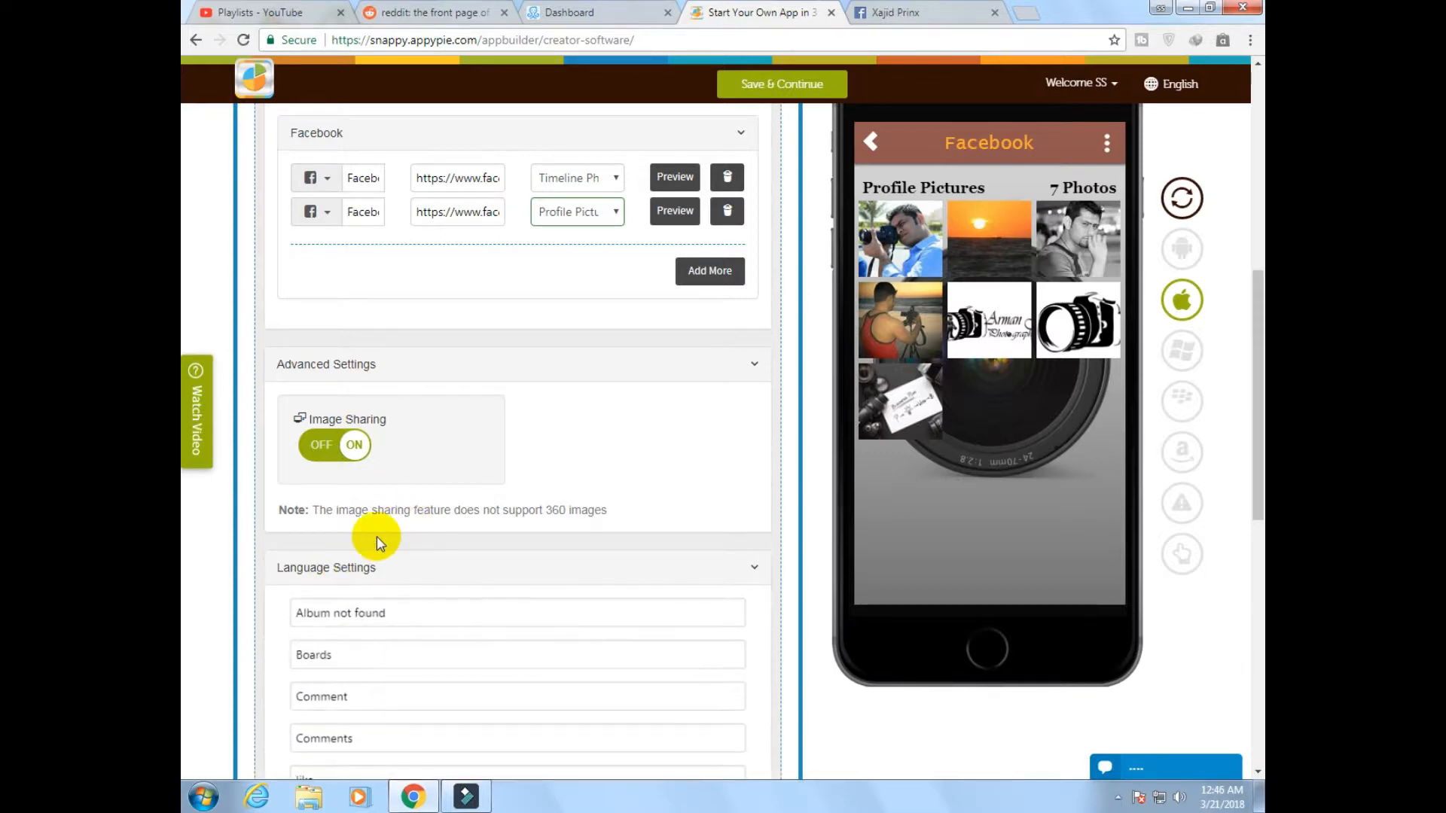
scroll(389, 523, down, 4)
scroll(390, 524, down, 4)
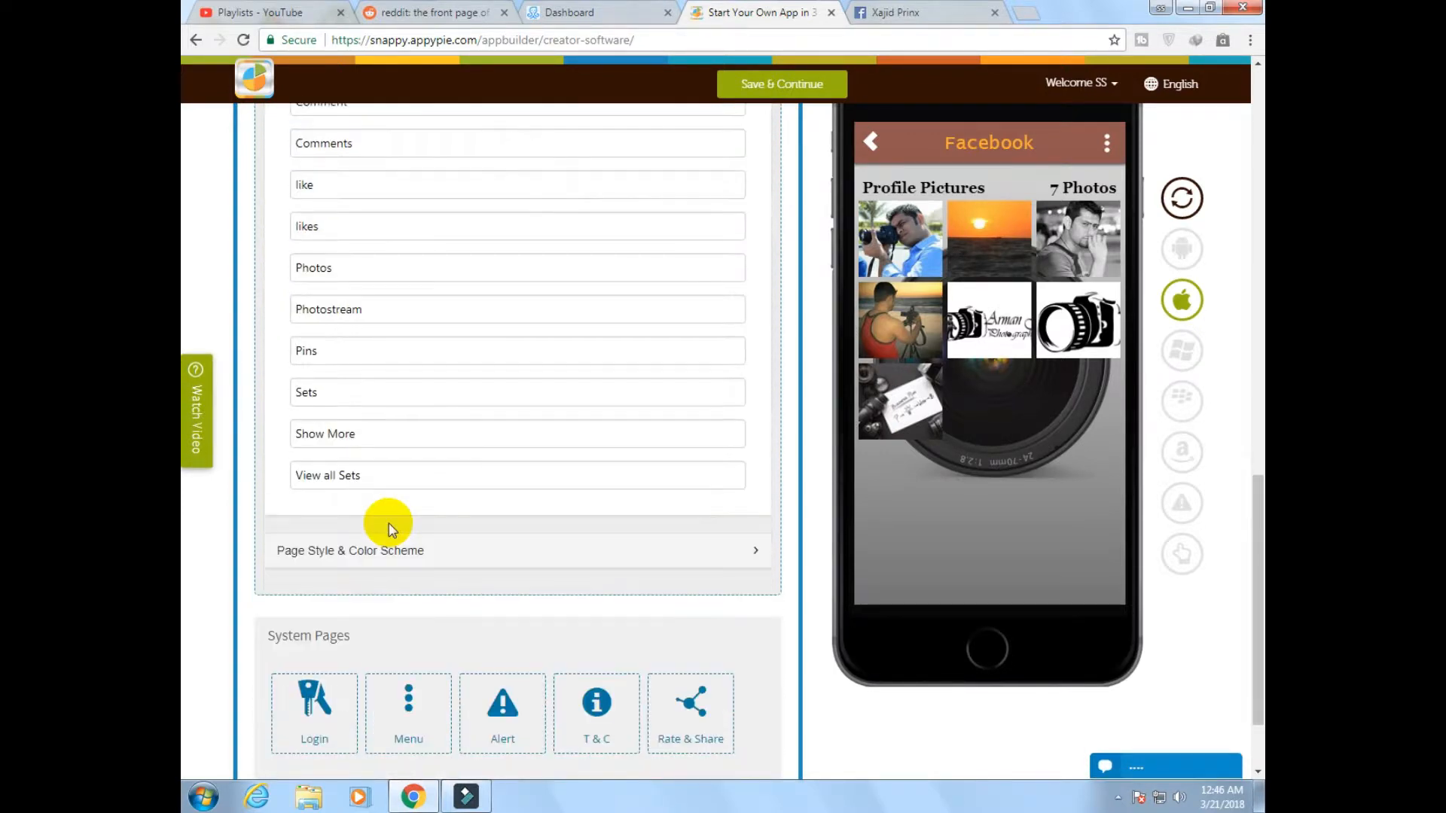
click(364, 552)
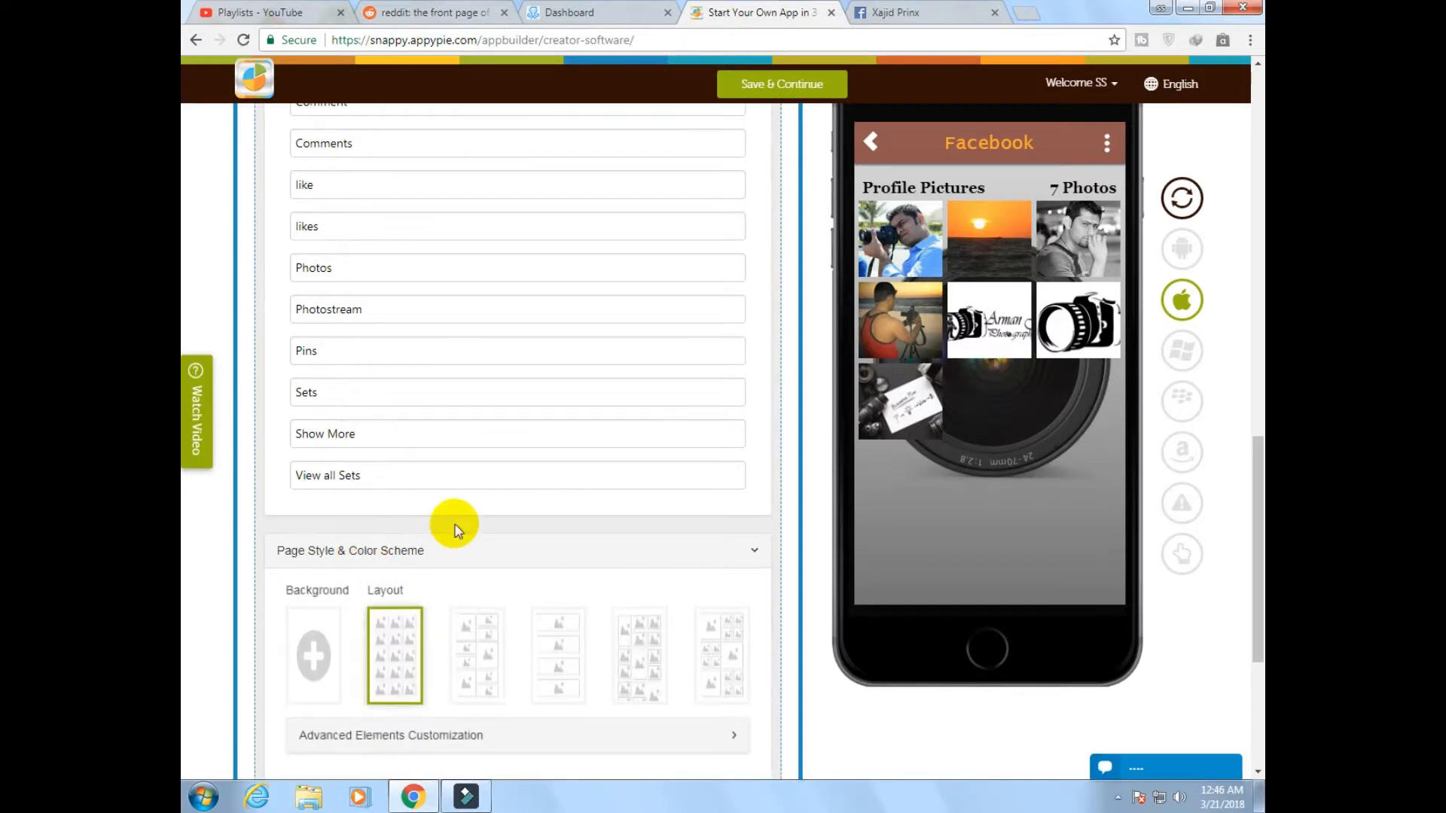
scroll(457, 526, down, 4)
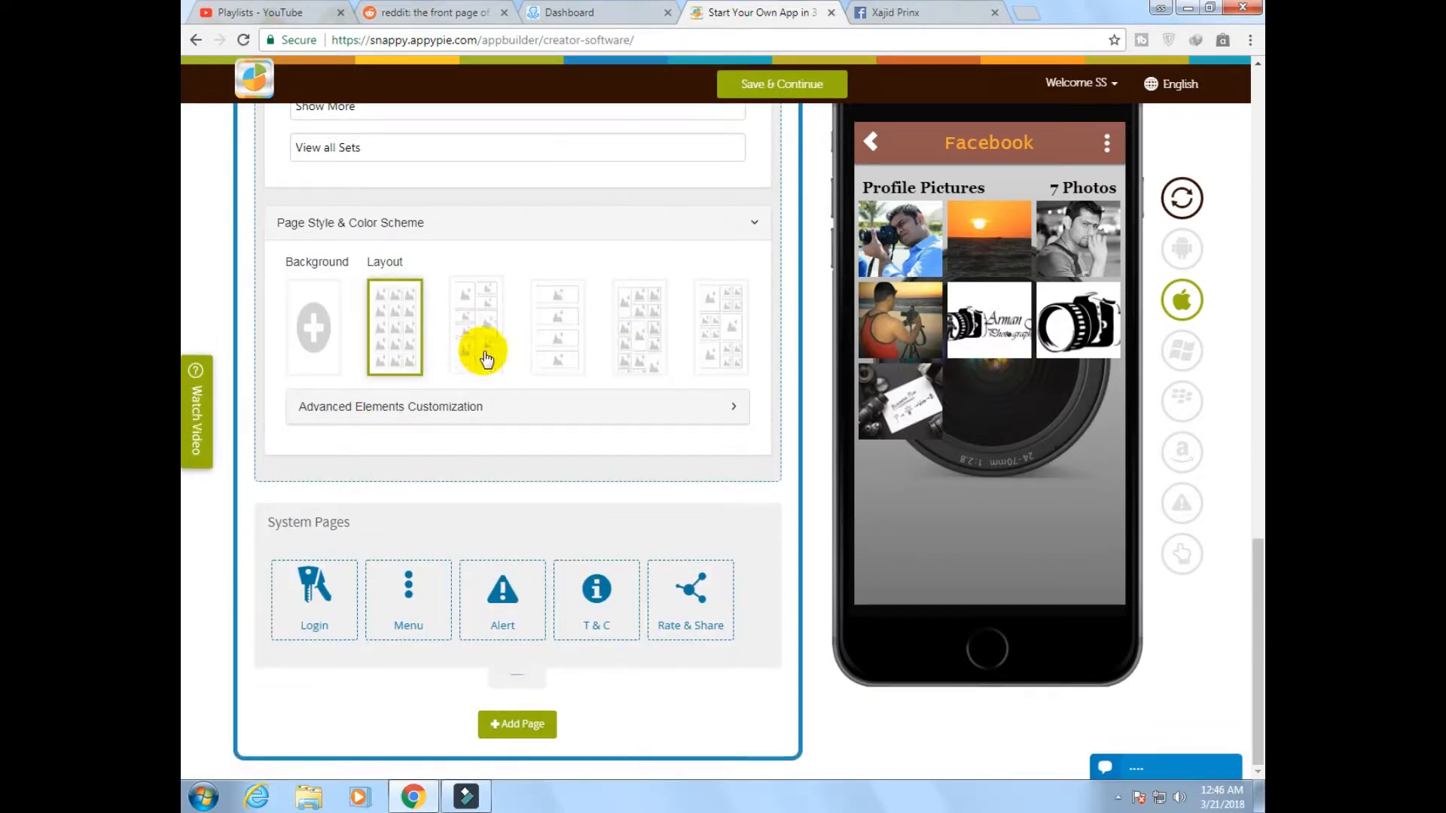
scroll(419, 426, up, 15)
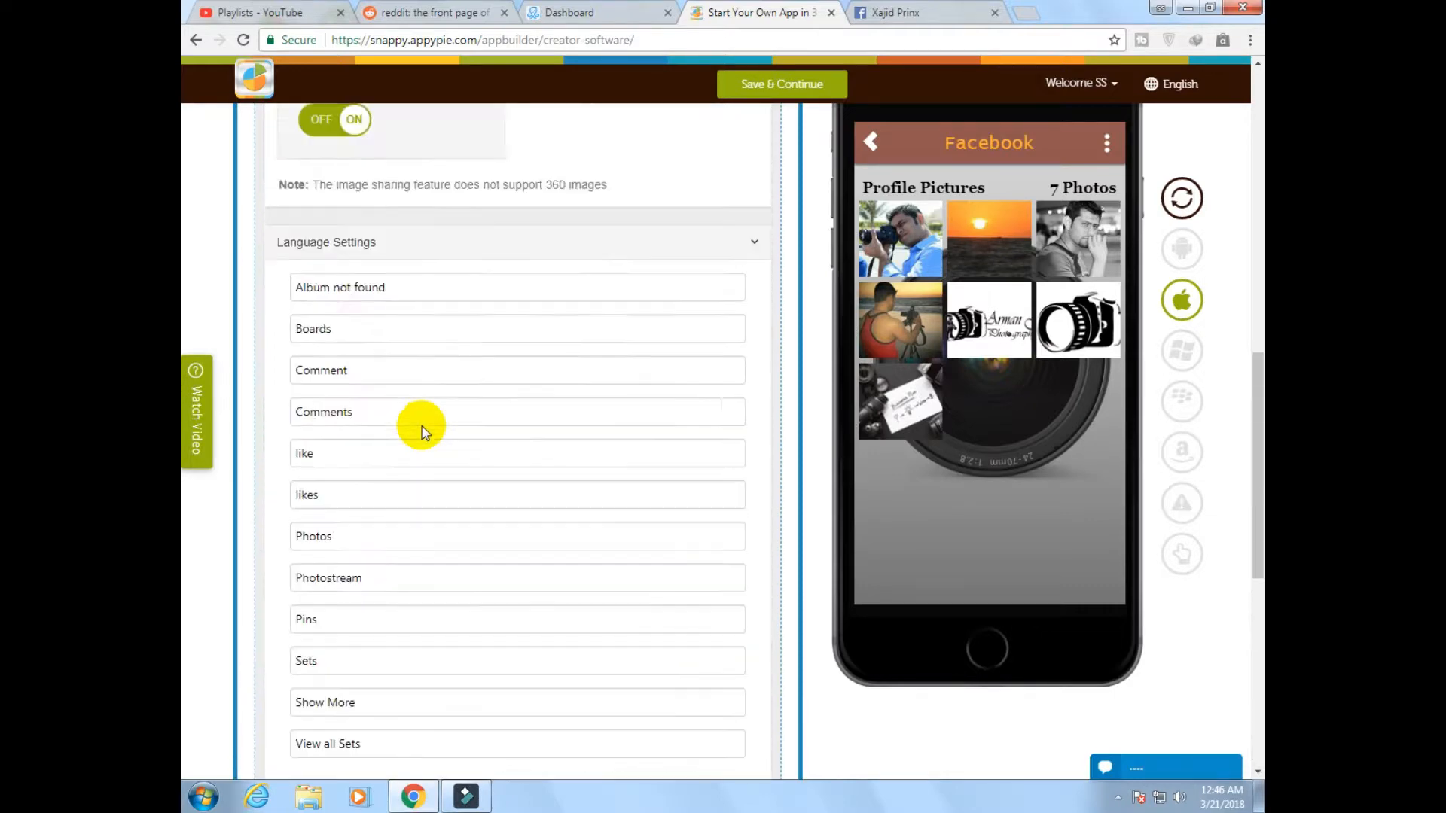
scroll(419, 421, up, 5)
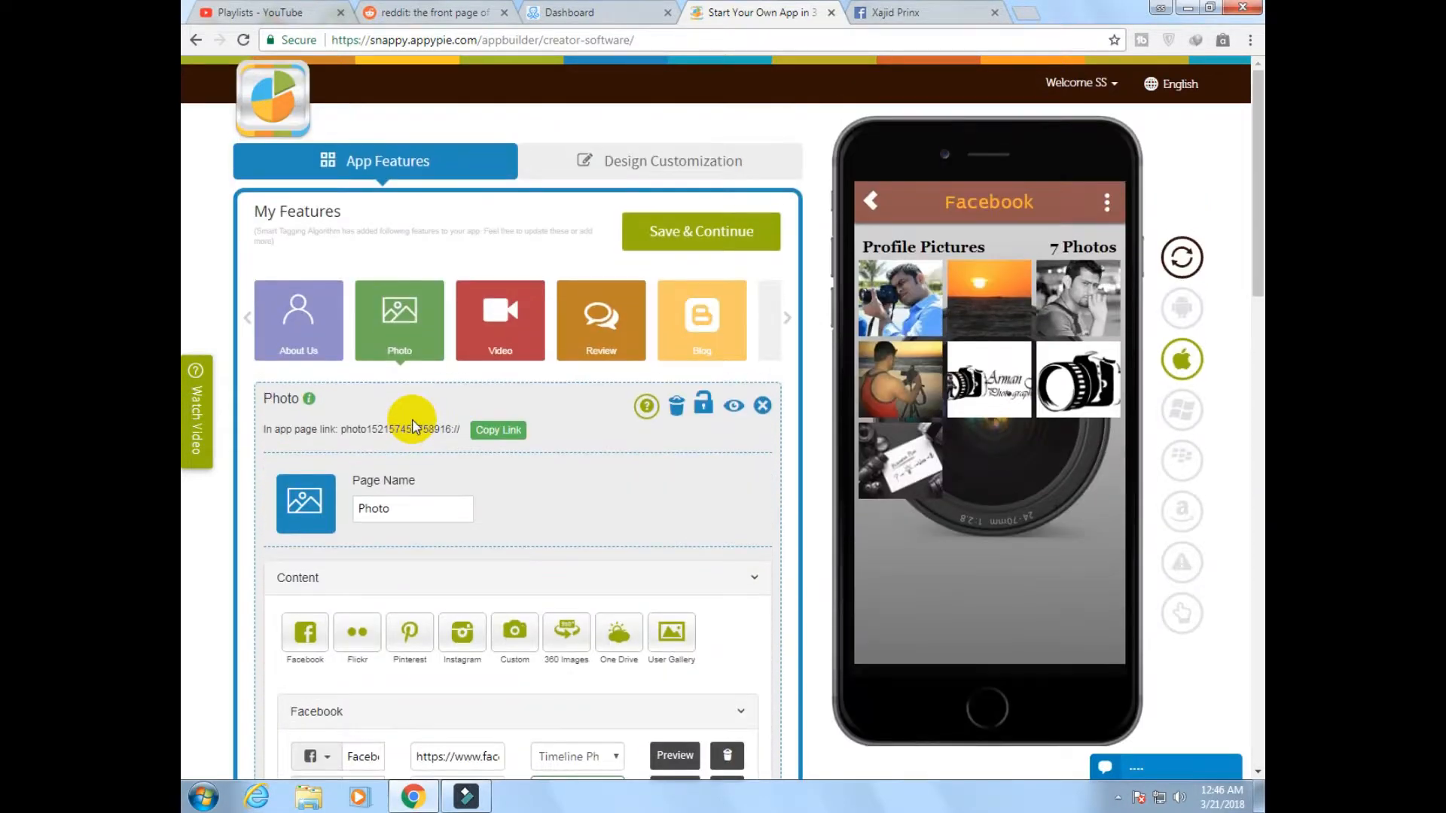
Open the Video feature page and add a second video entry to its YouTube category
click(477, 335)
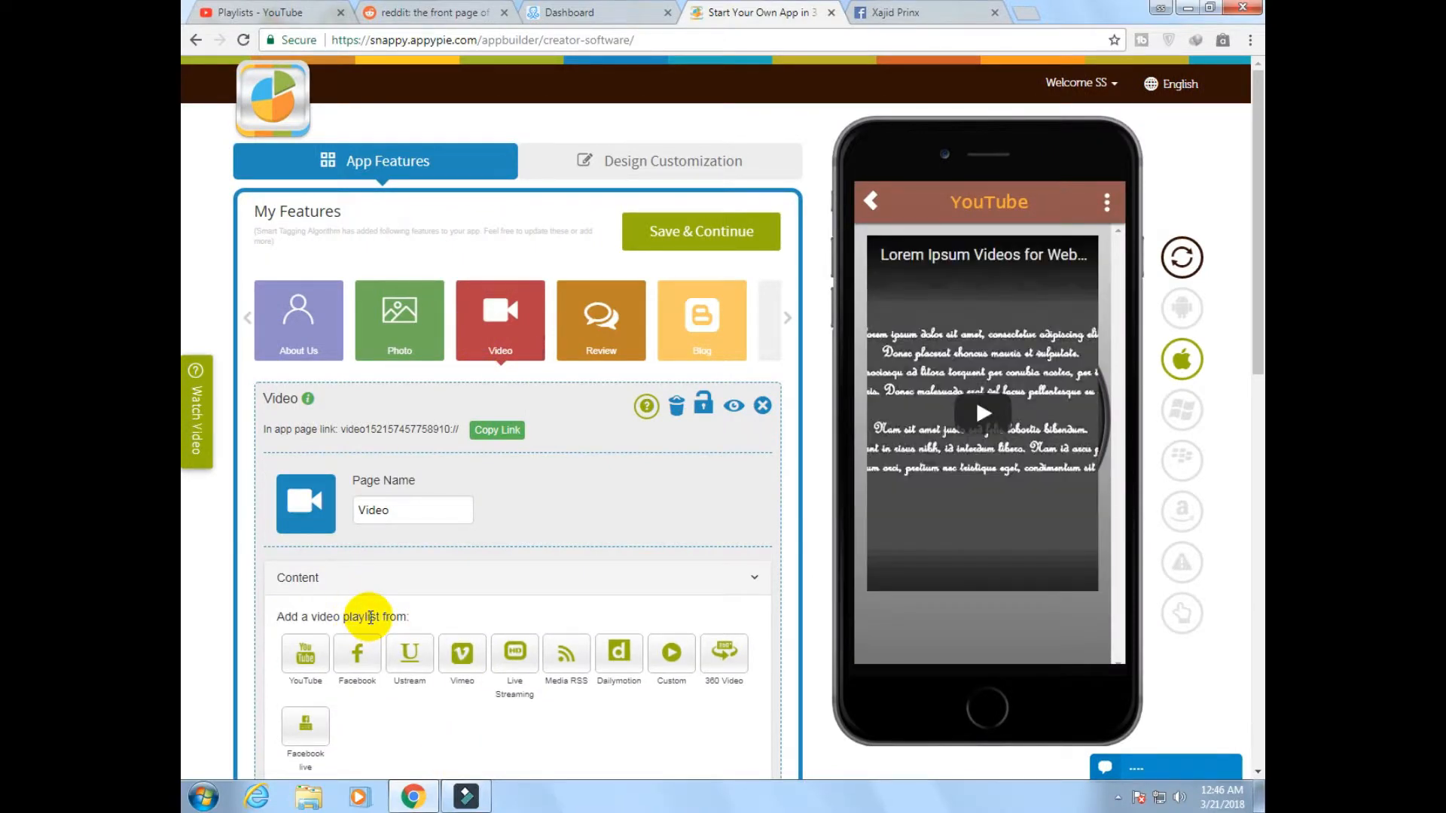
scroll(369, 617, down, 2)
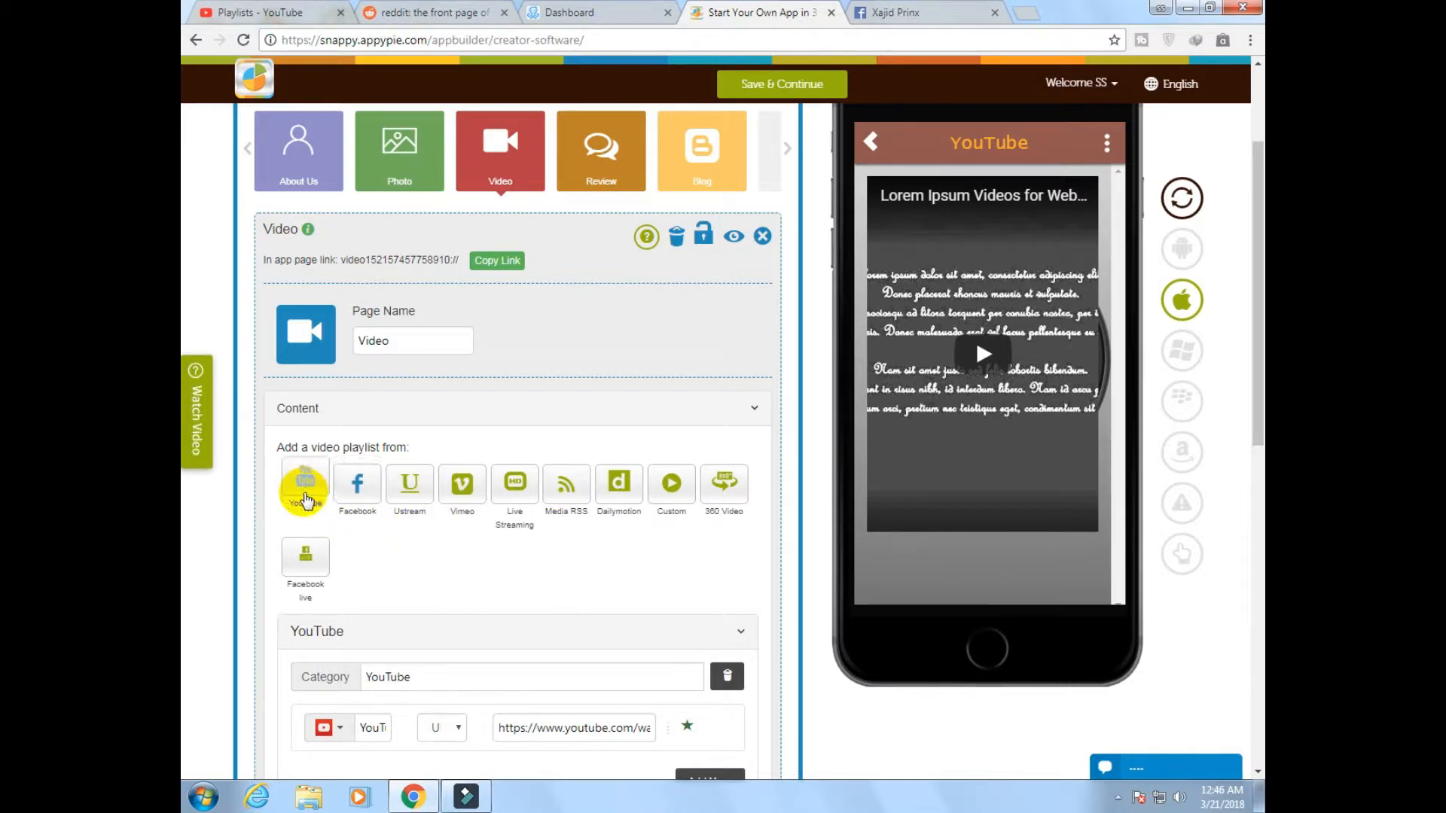
scroll(304, 493, down, 7)
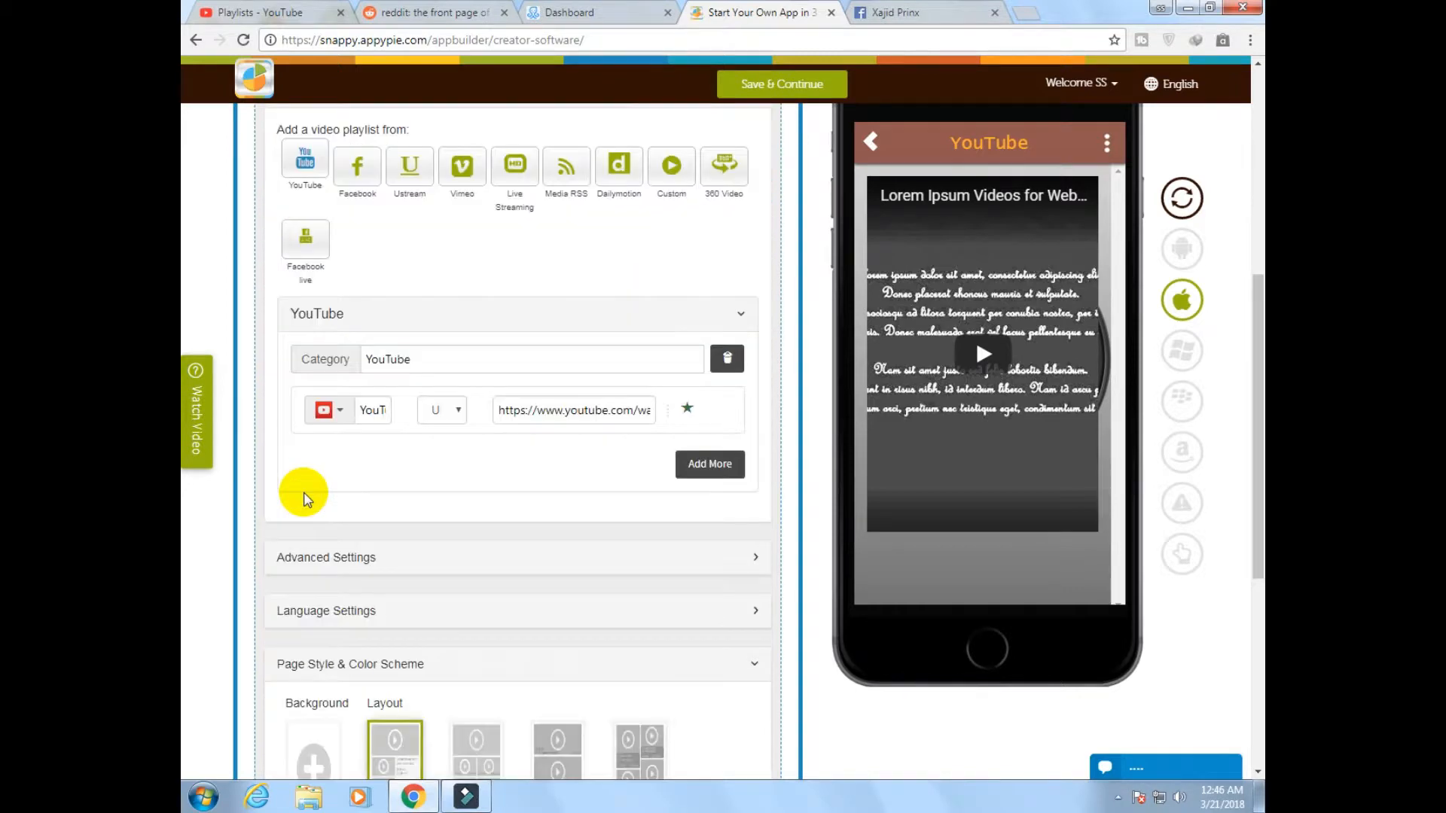
scroll(477, 269, up, 1)
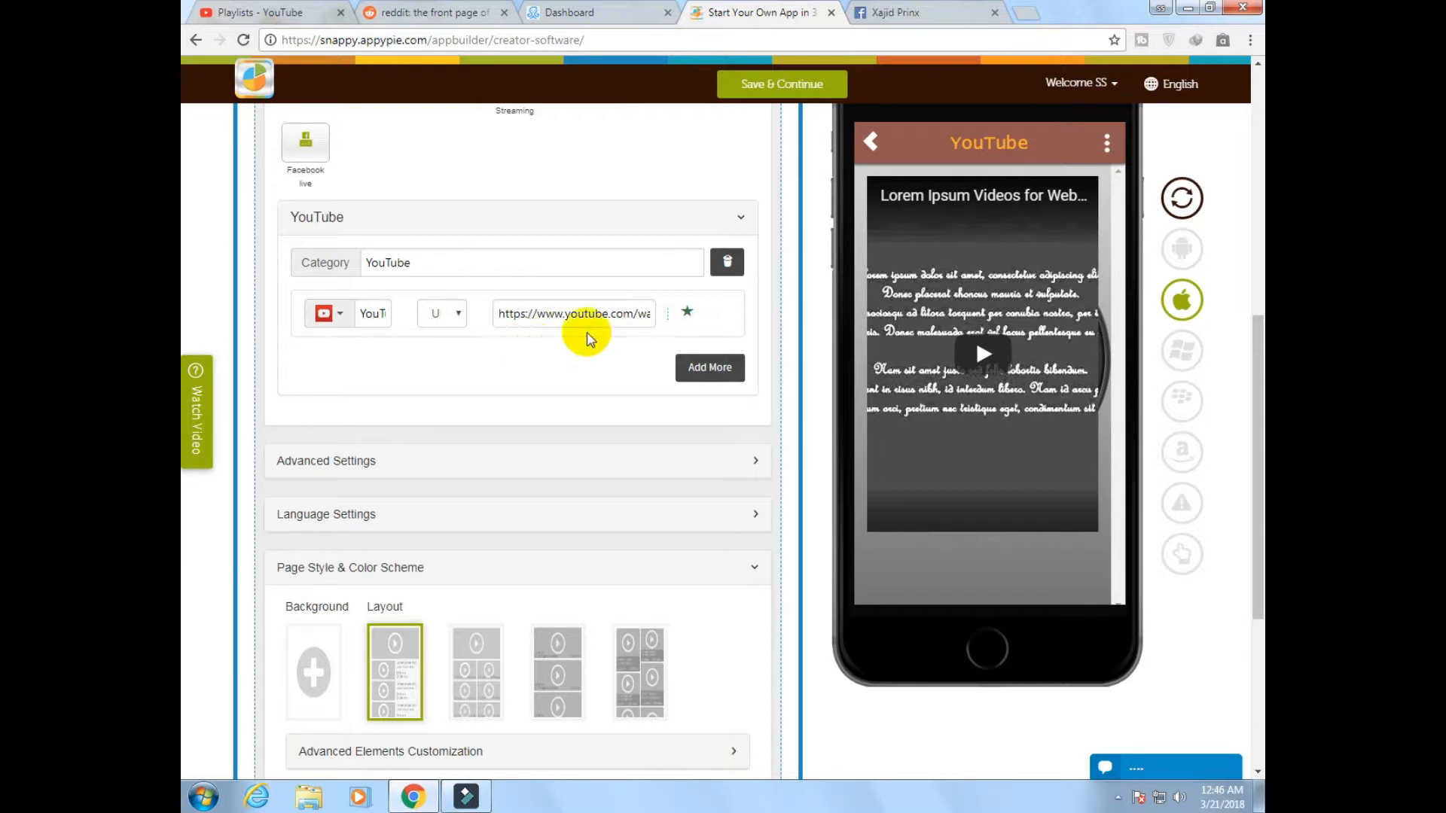
click(709, 366)
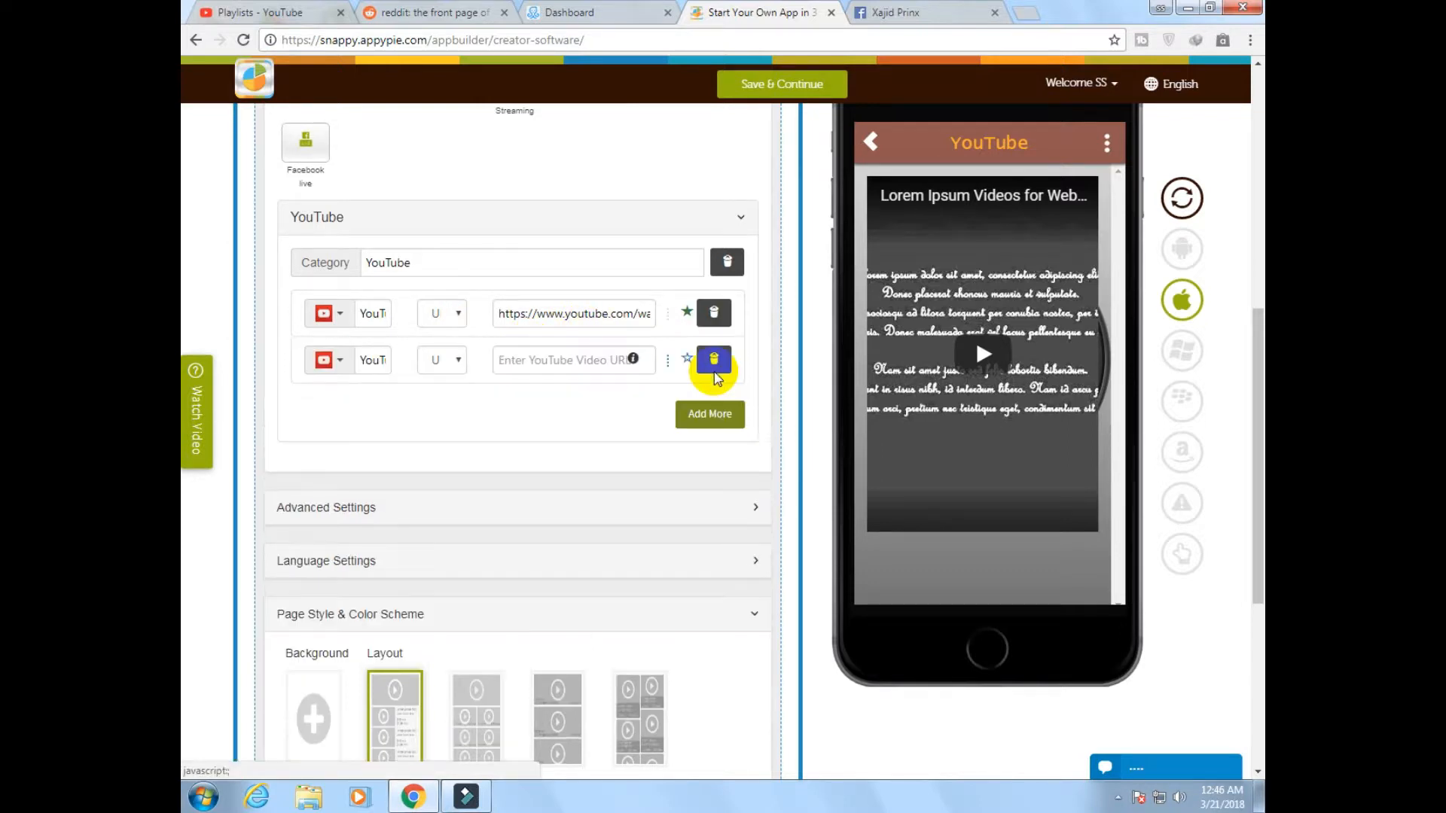
Fill the new YouTube entry with the channel URL copied from YouTube and look through its videos in the phone mockup
click(568, 360)
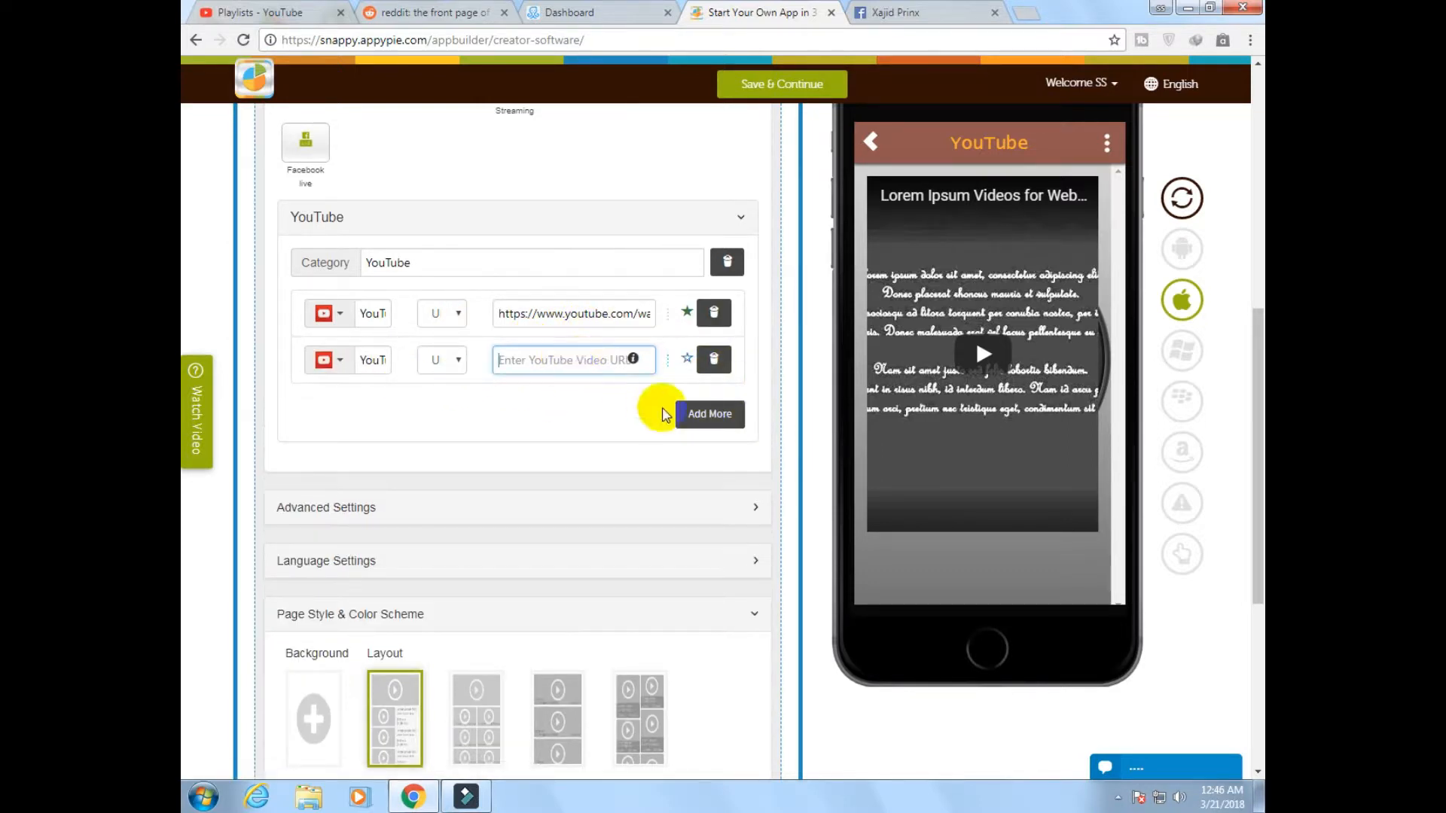
click(260, 9)
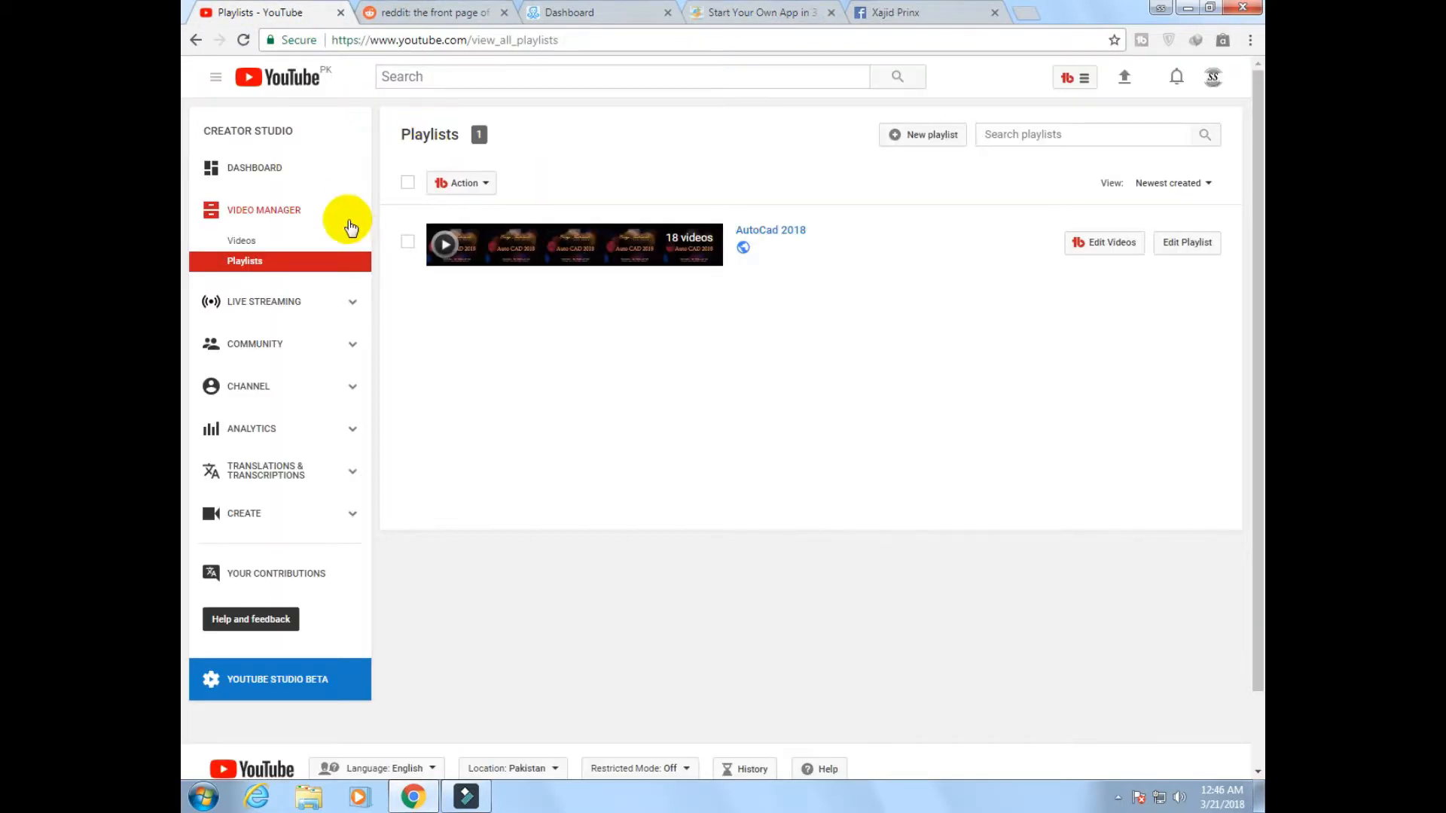
click(256, 168)
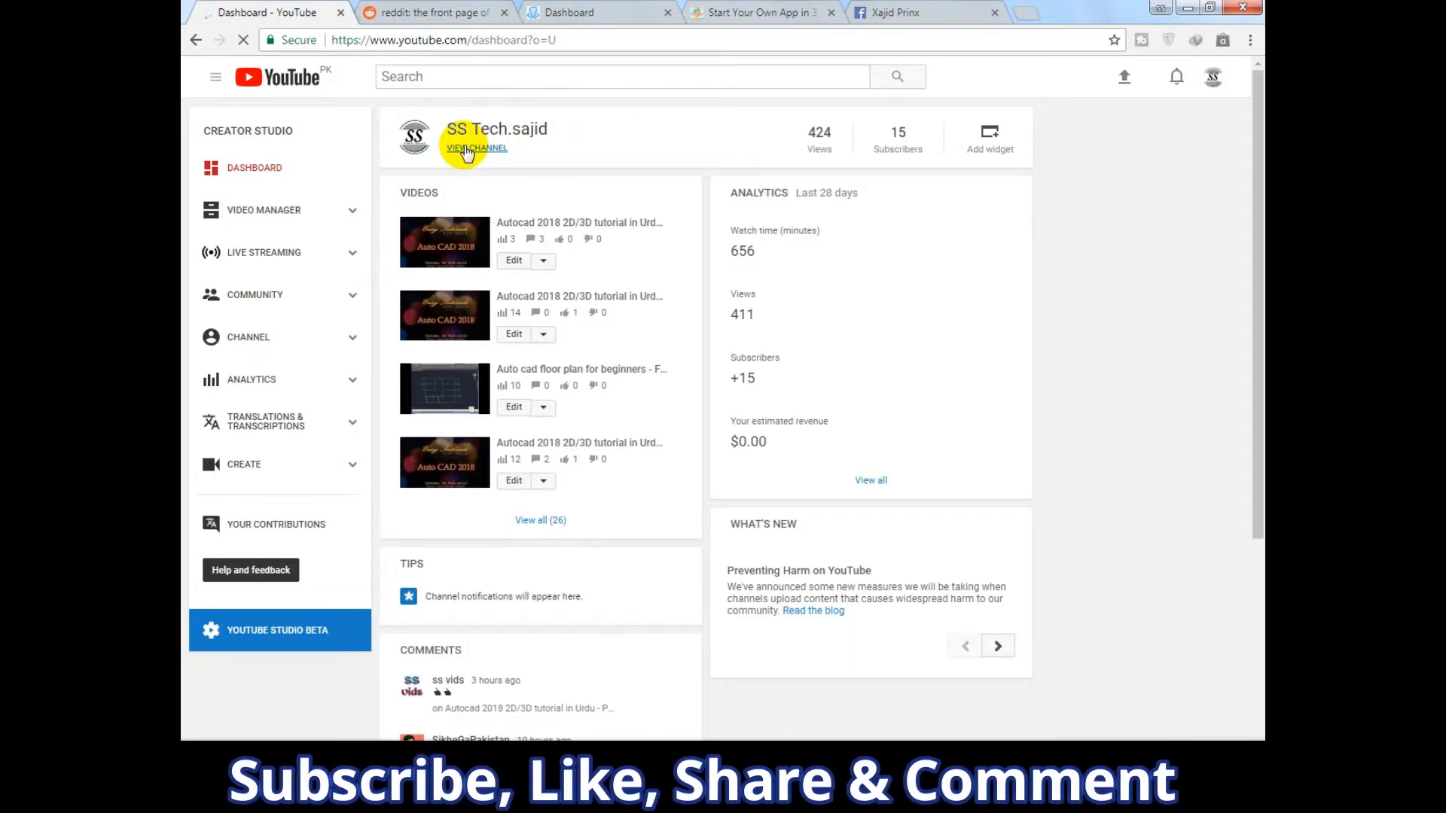
click(467, 148)
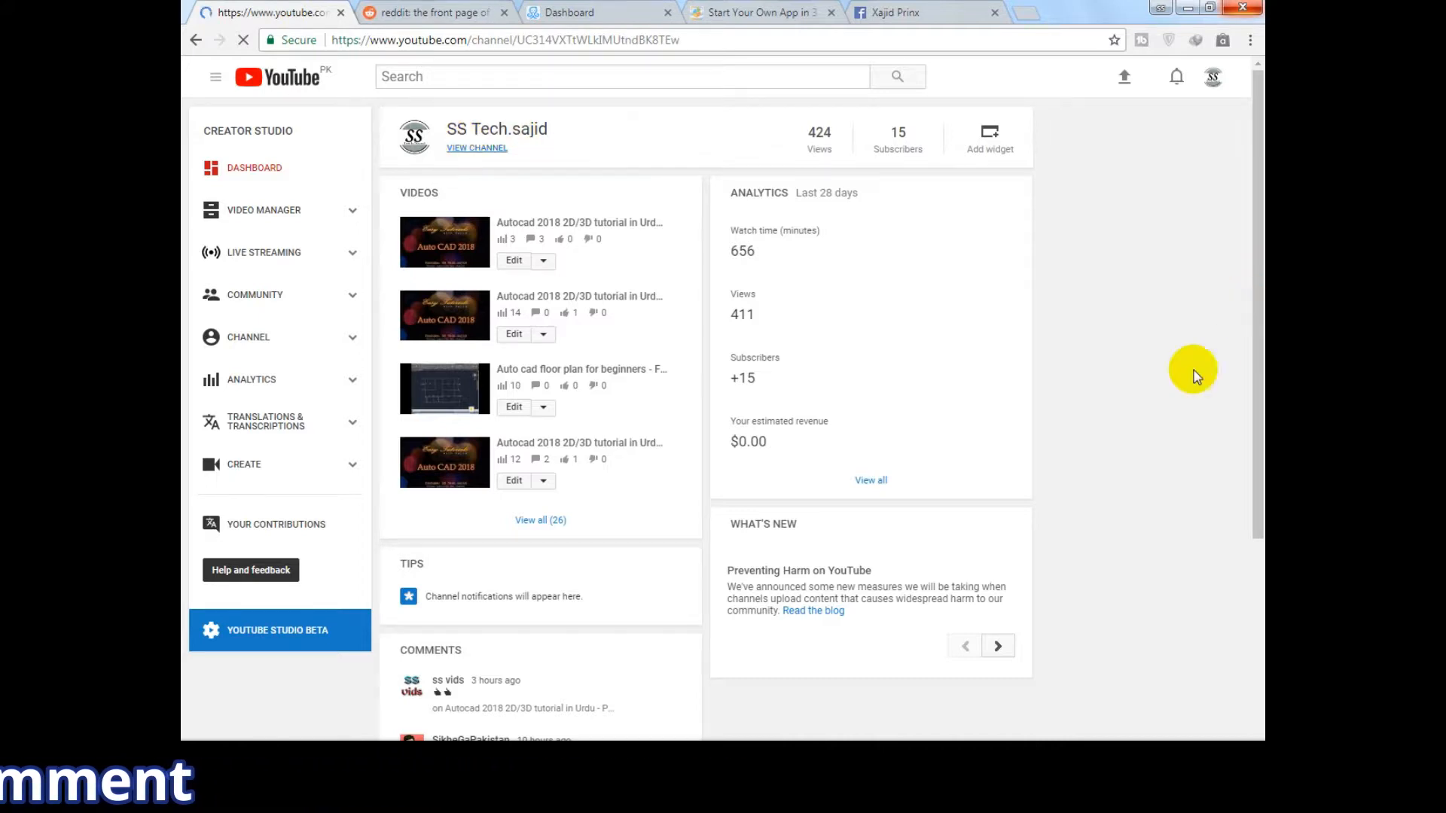
click(603, 42)
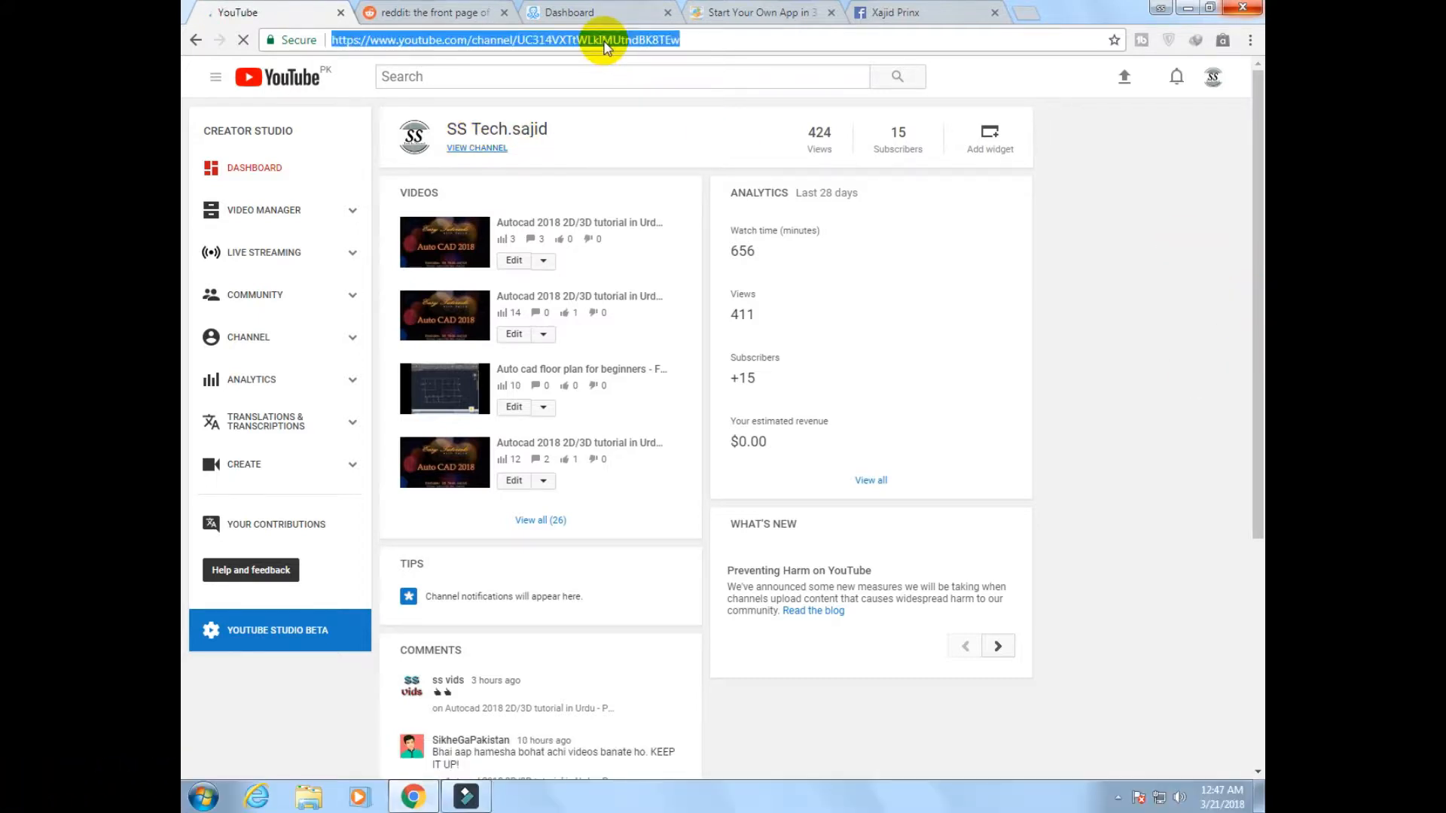
click(762, 12)
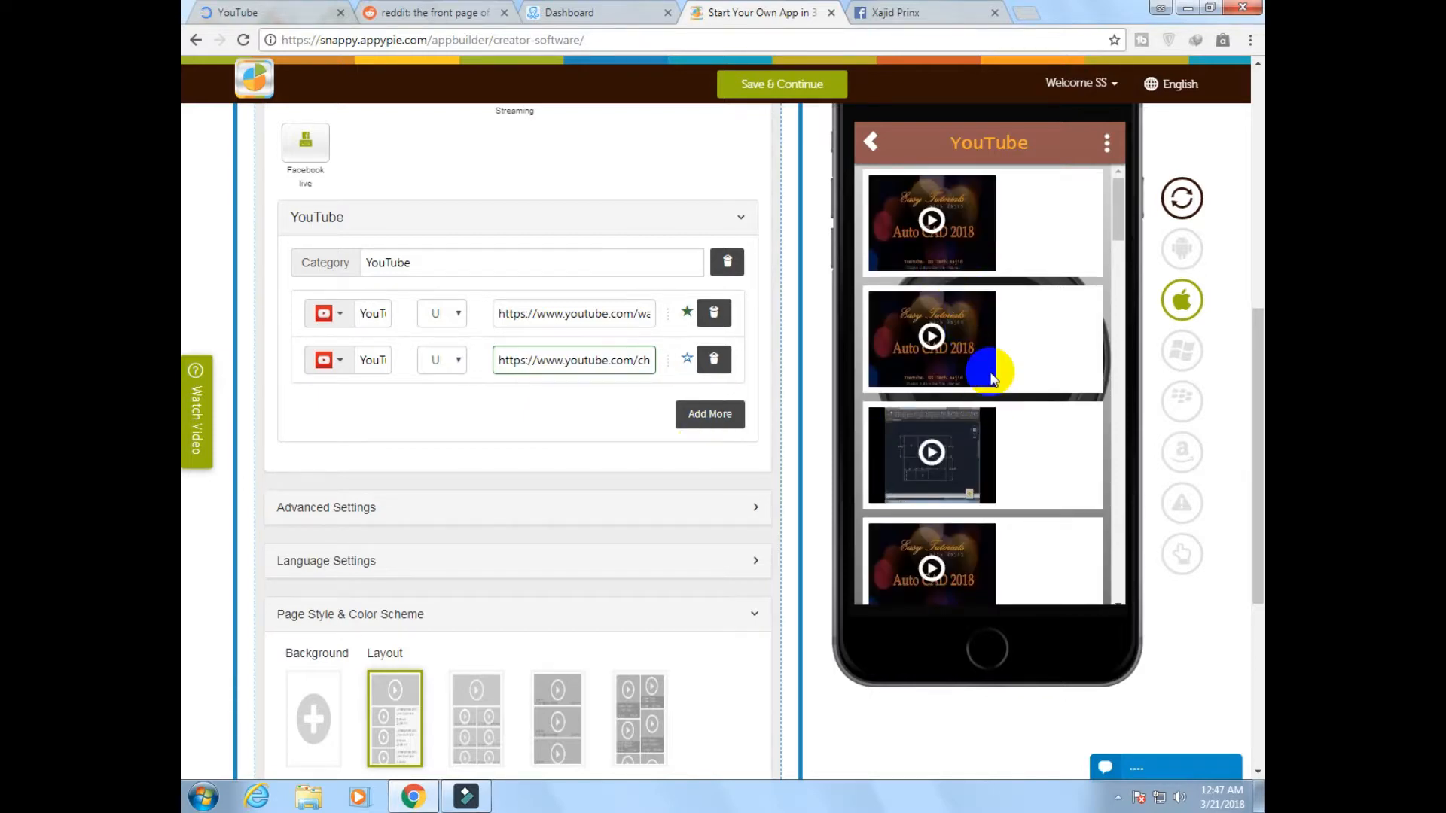
scroll(987, 329, down, 5)
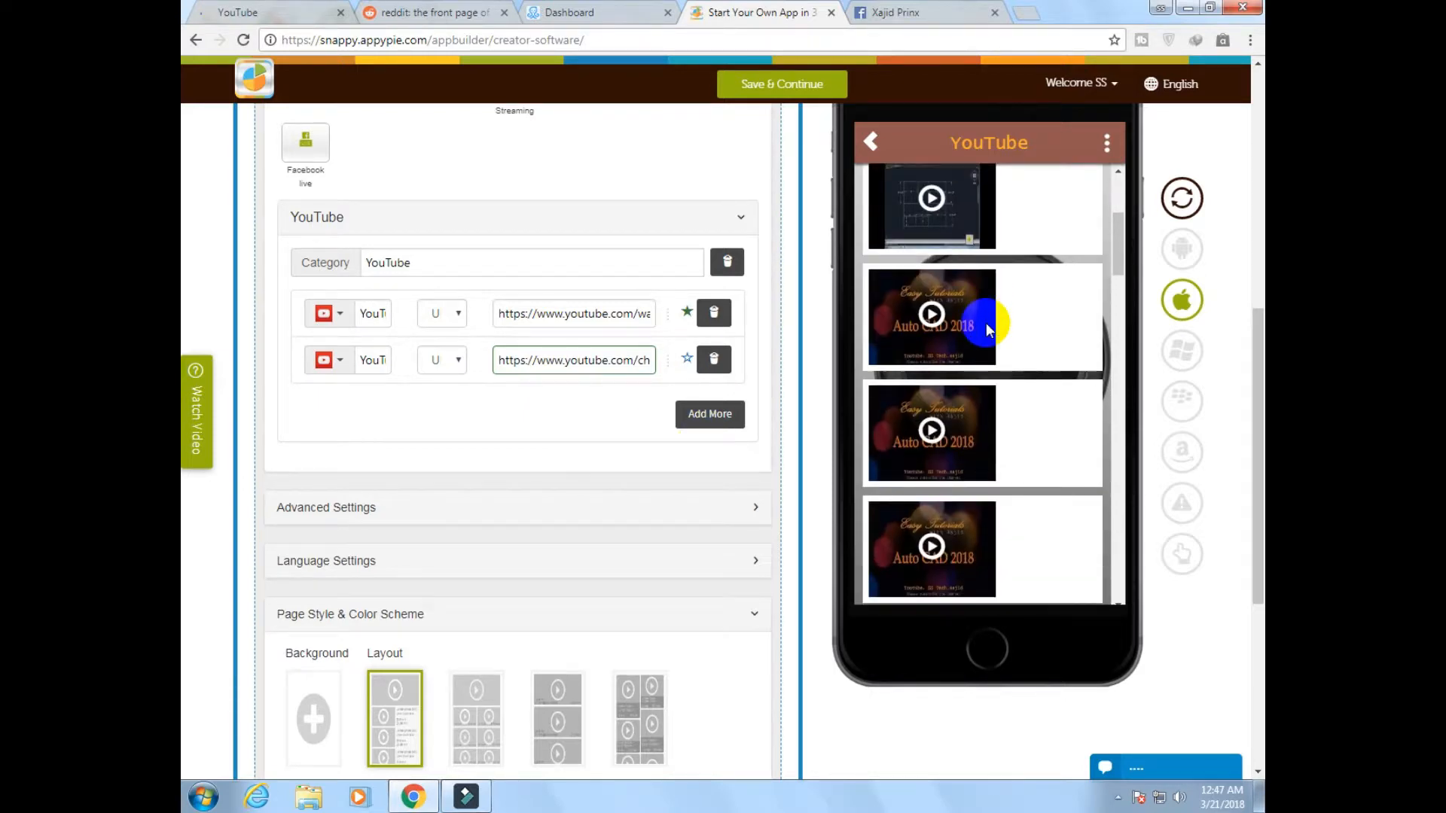
scroll(987, 329, down, 5)
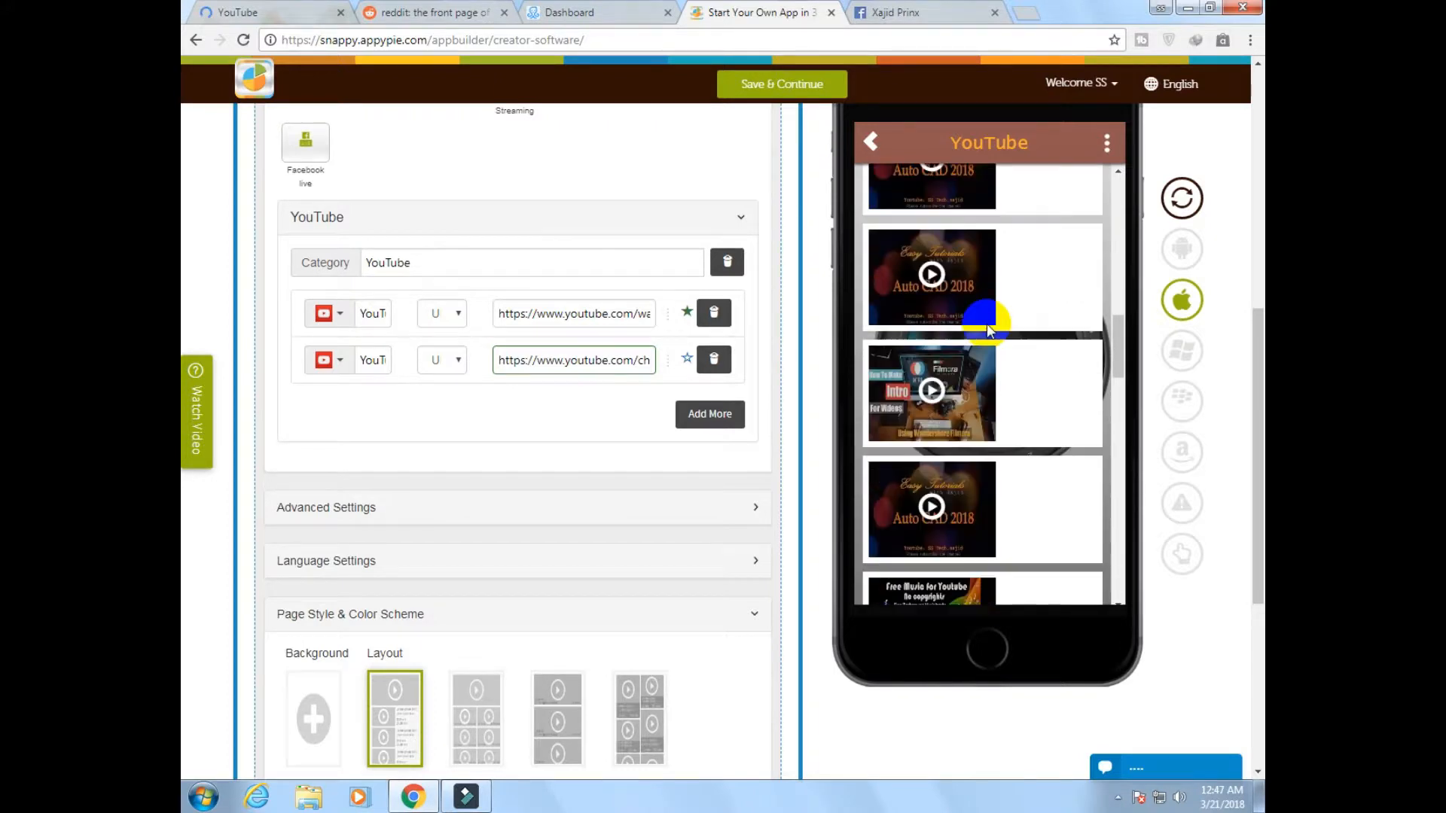
Delete the first entry, the single-video link, from the YouTube category of the Video page
scroll(987, 328, down, 5)
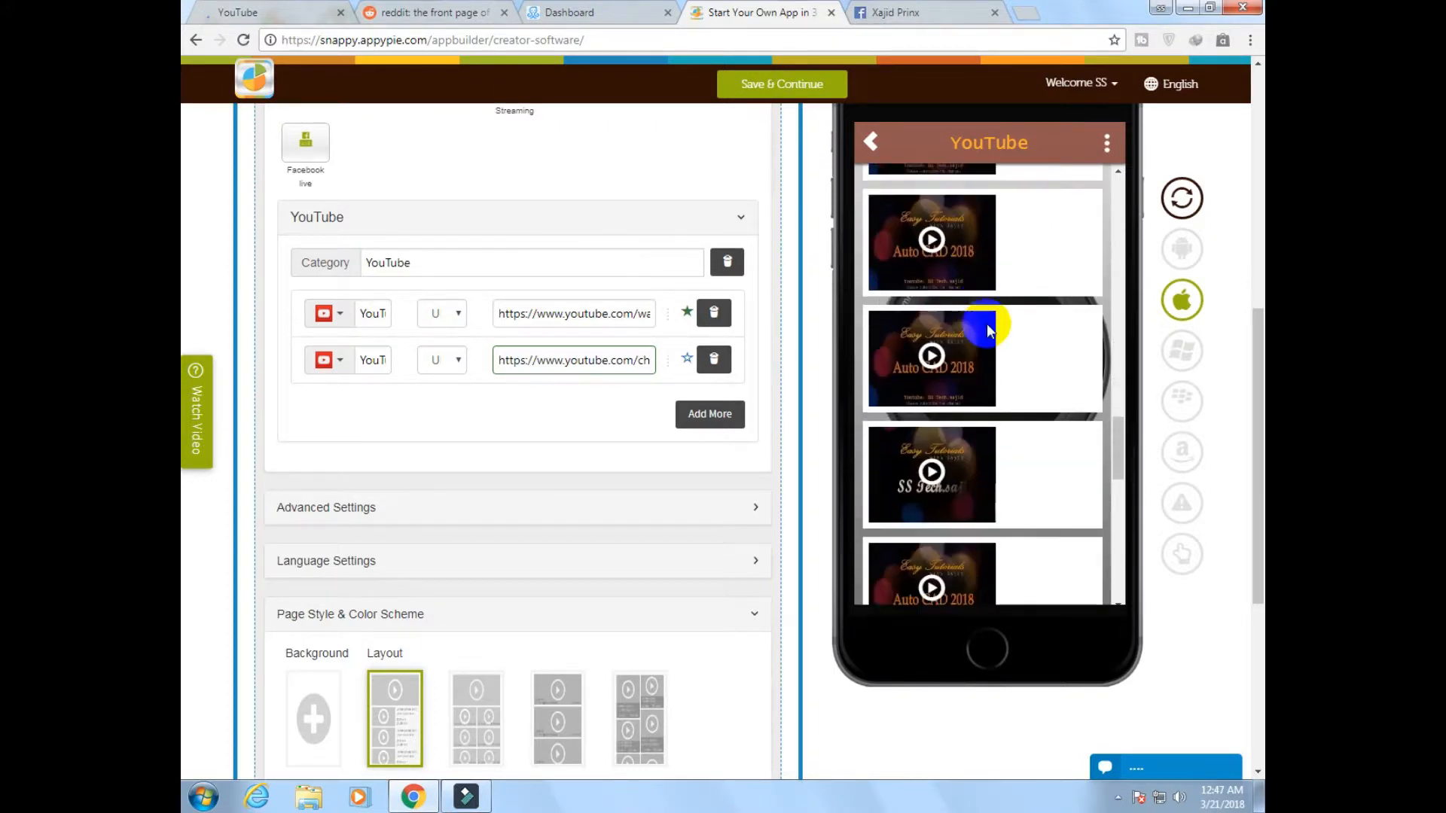
scroll(989, 331, down, 2)
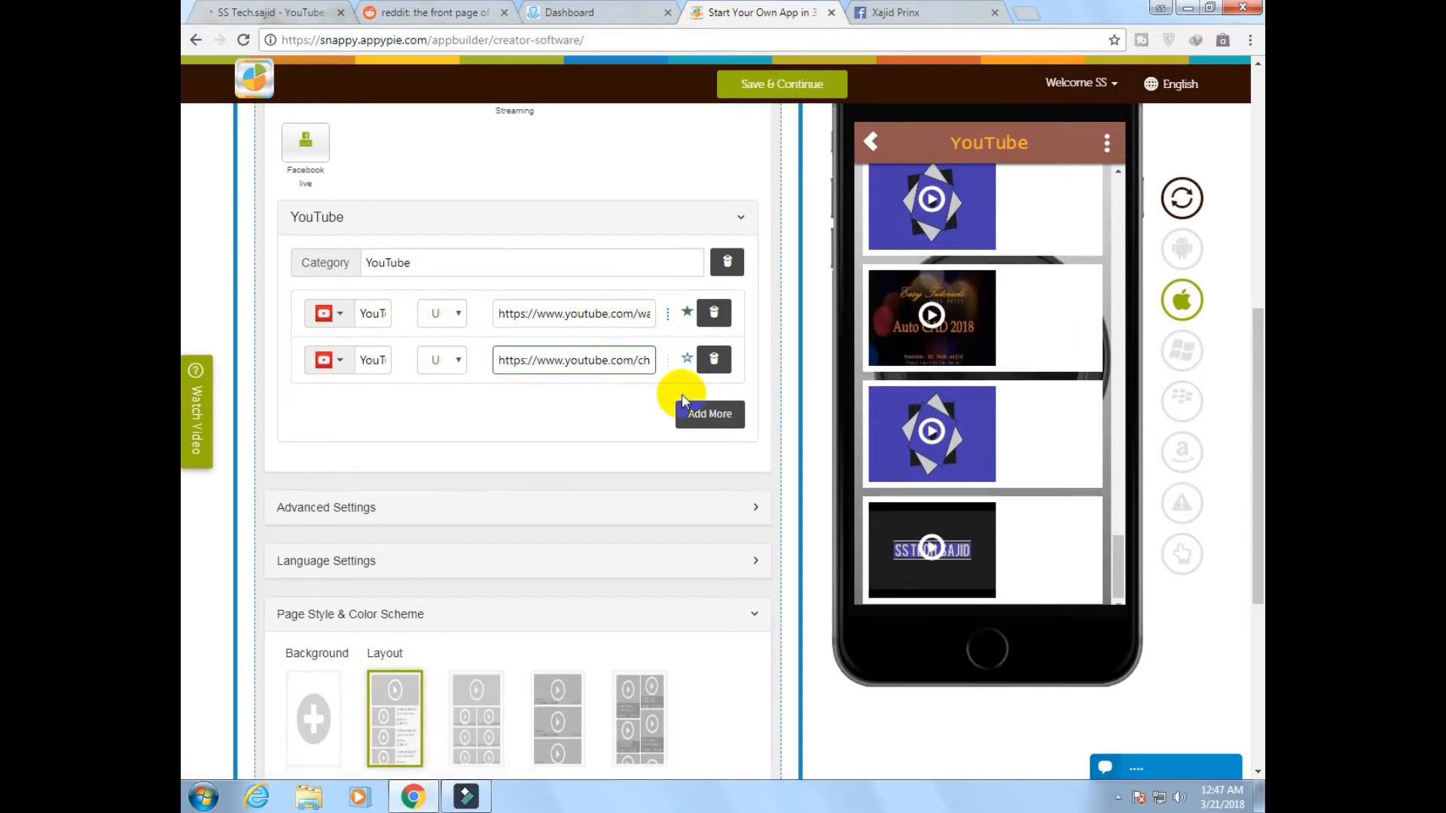
click(714, 359)
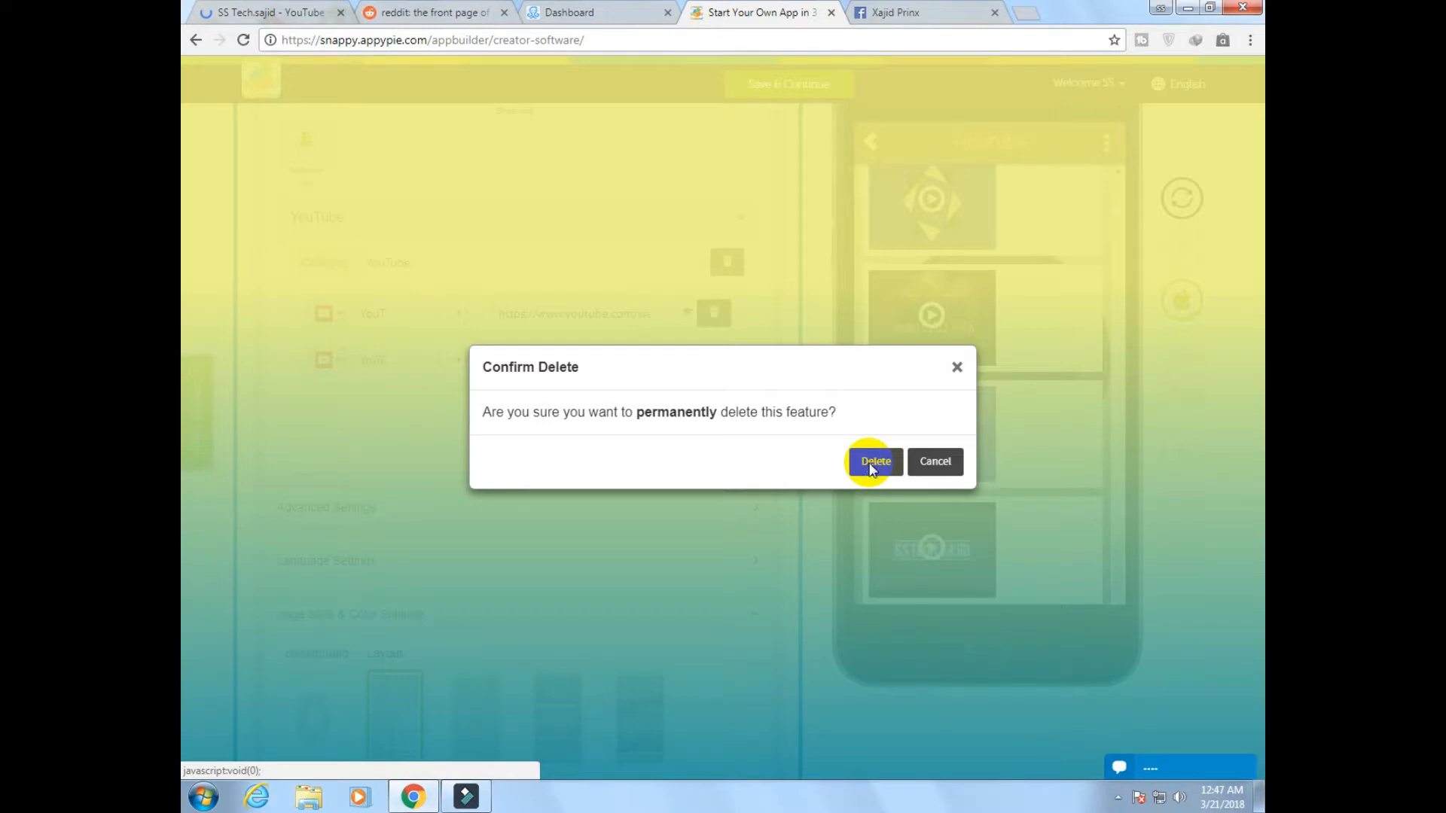
click(872, 462)
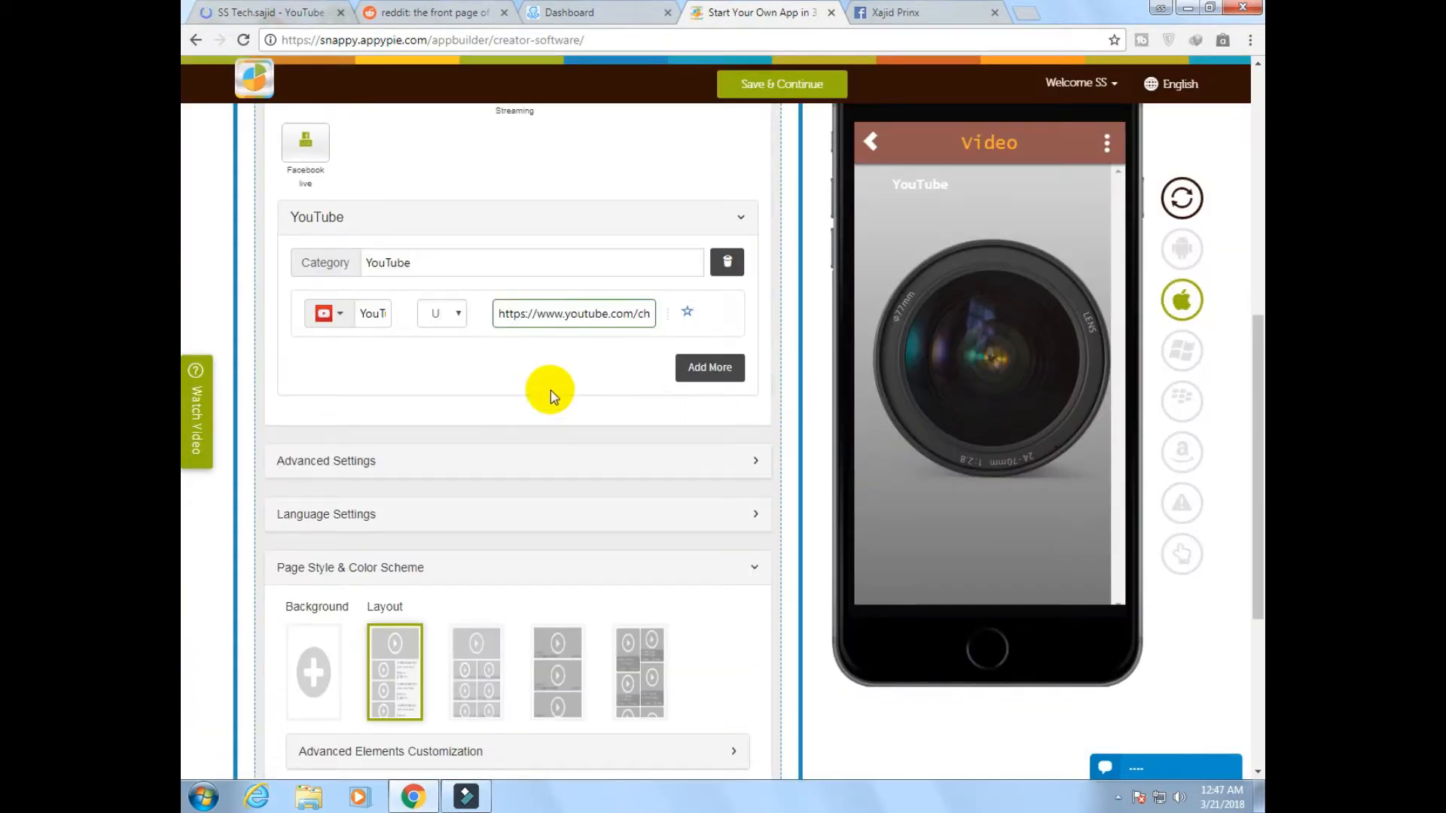
Open the Review feature page and permanently delete it from the app's features
scroll(566, 360, up, 5)
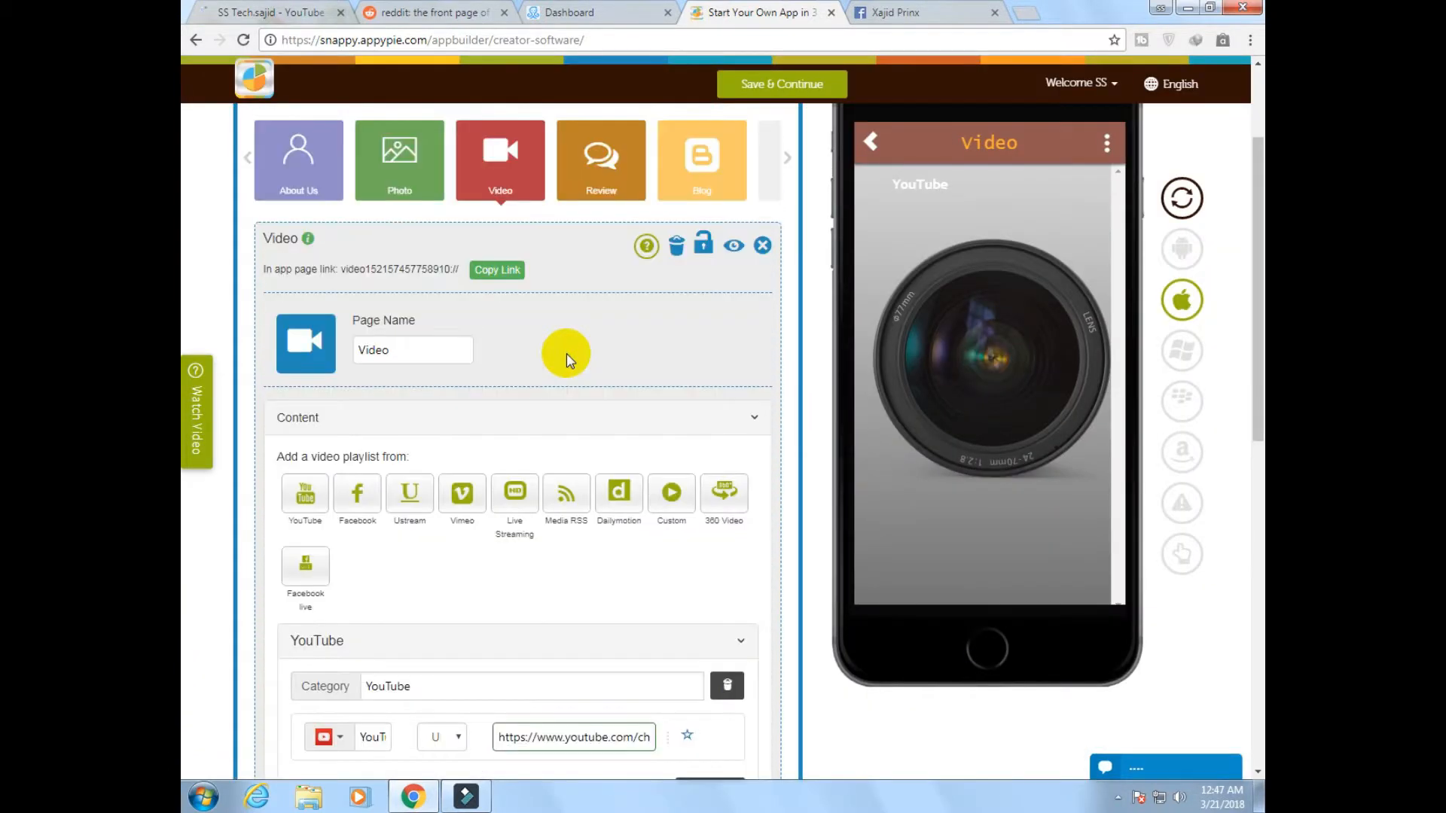
click(607, 170)
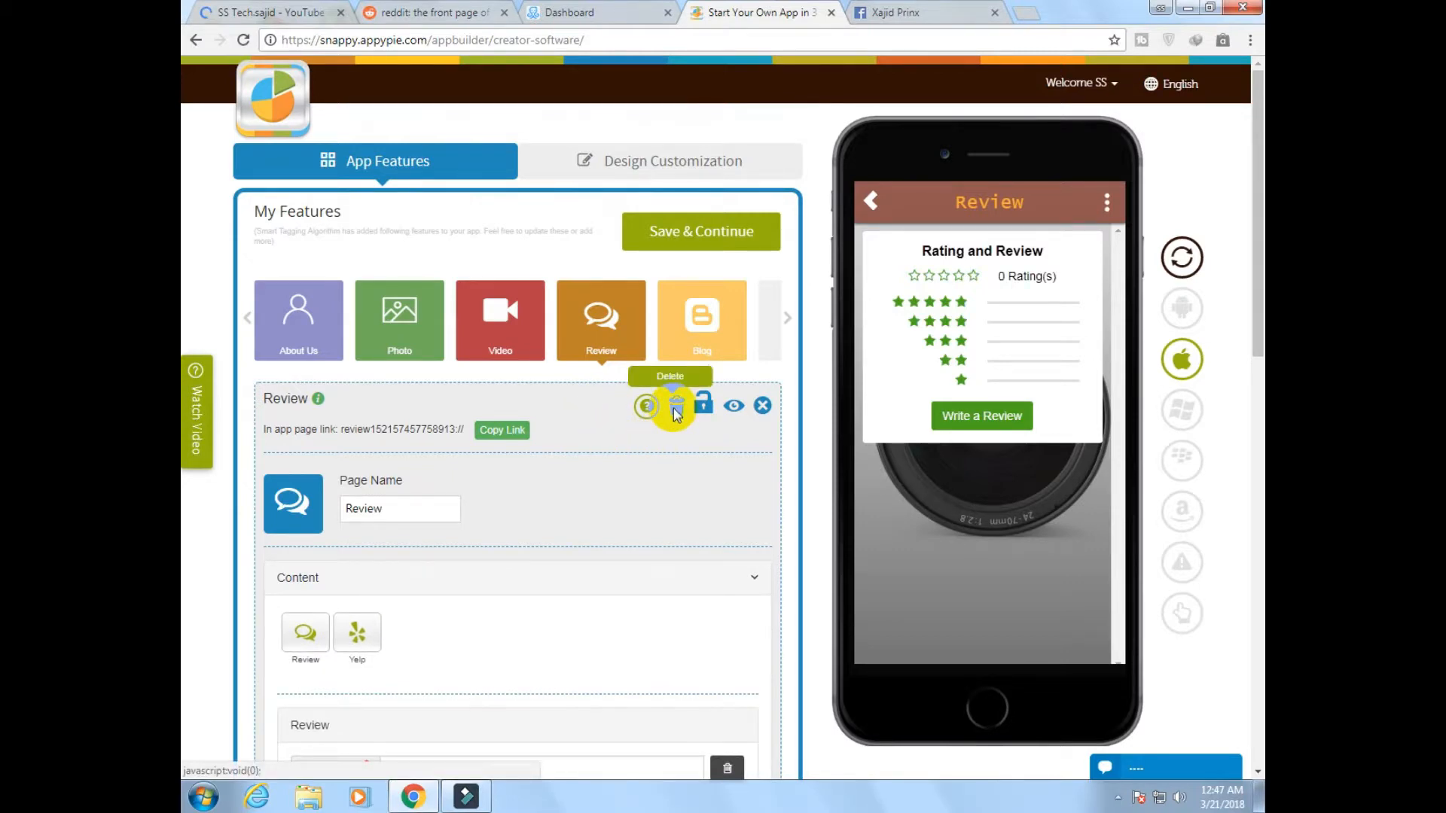
click(675, 414)
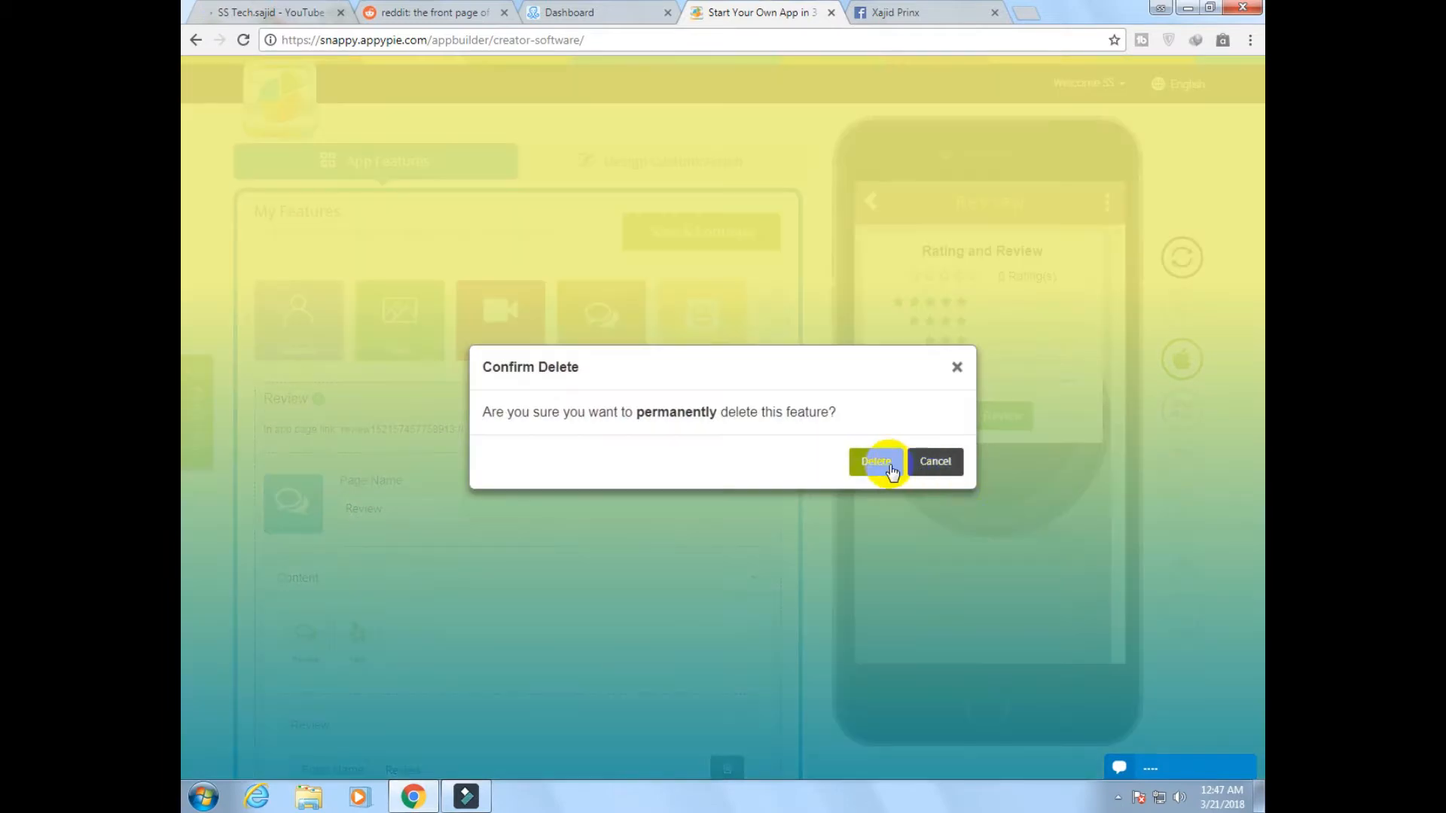
click(877, 462)
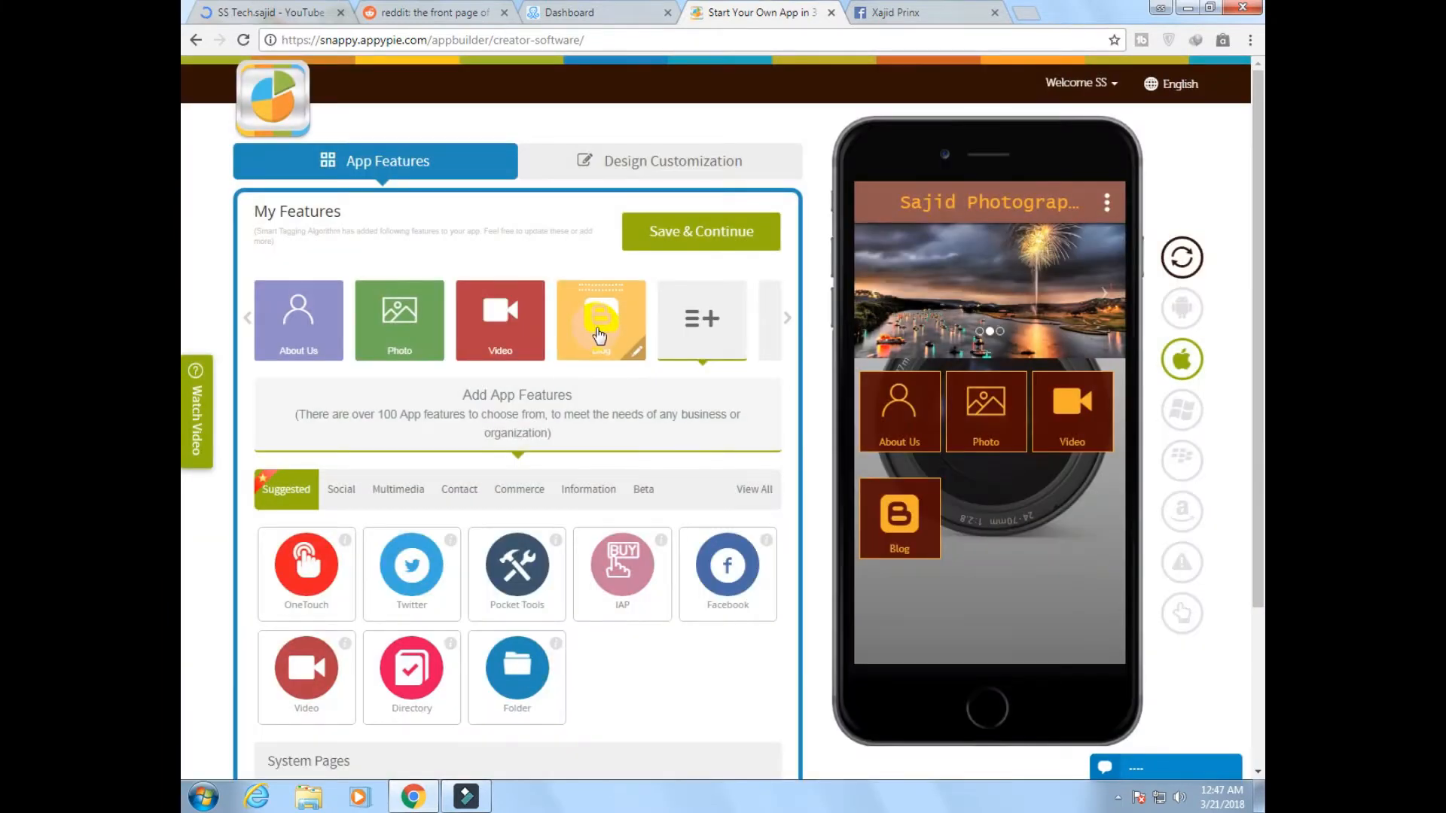
Open the Blog feature page and permanently delete it from the app's features
click(599, 335)
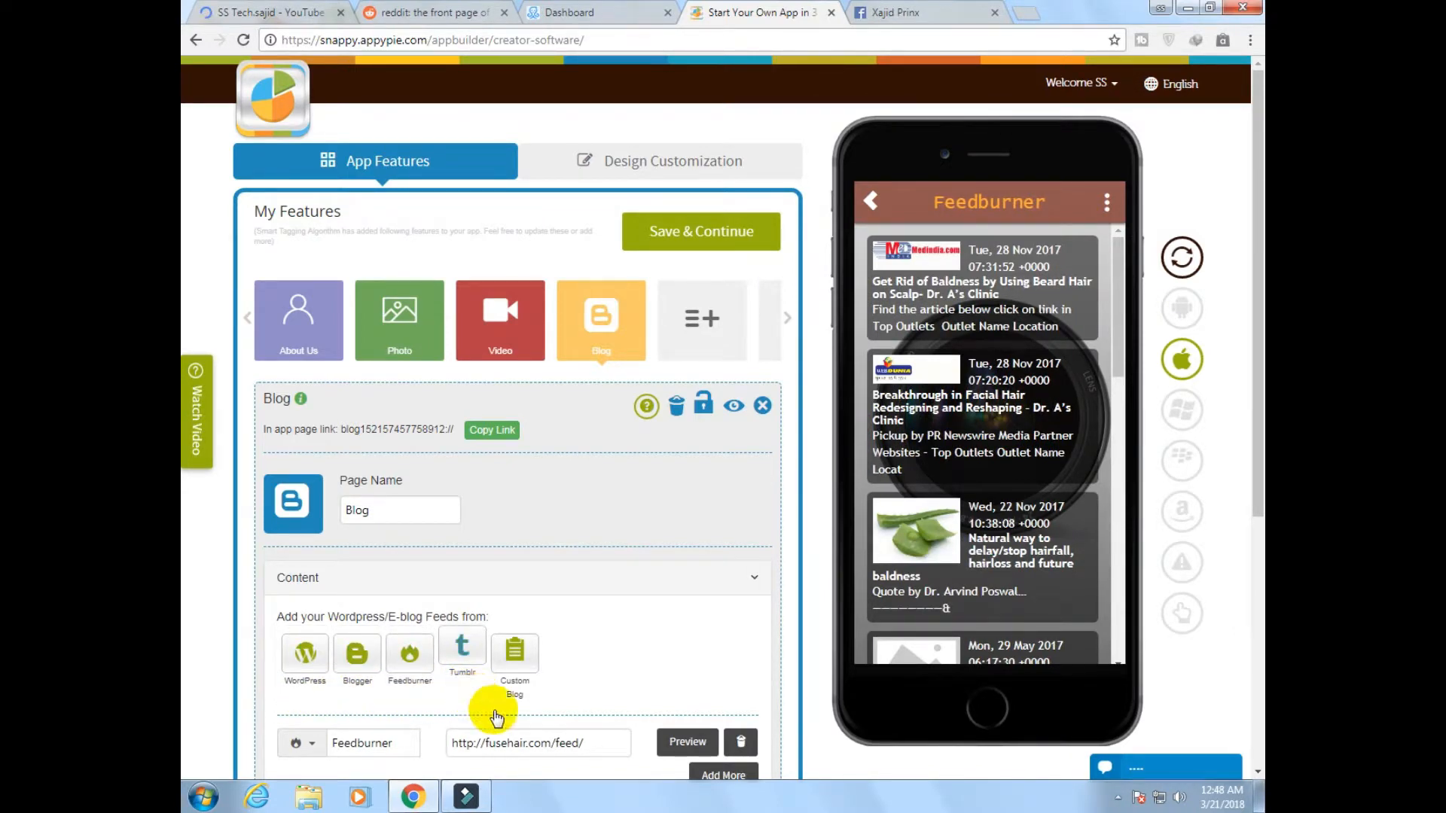
click(676, 408)
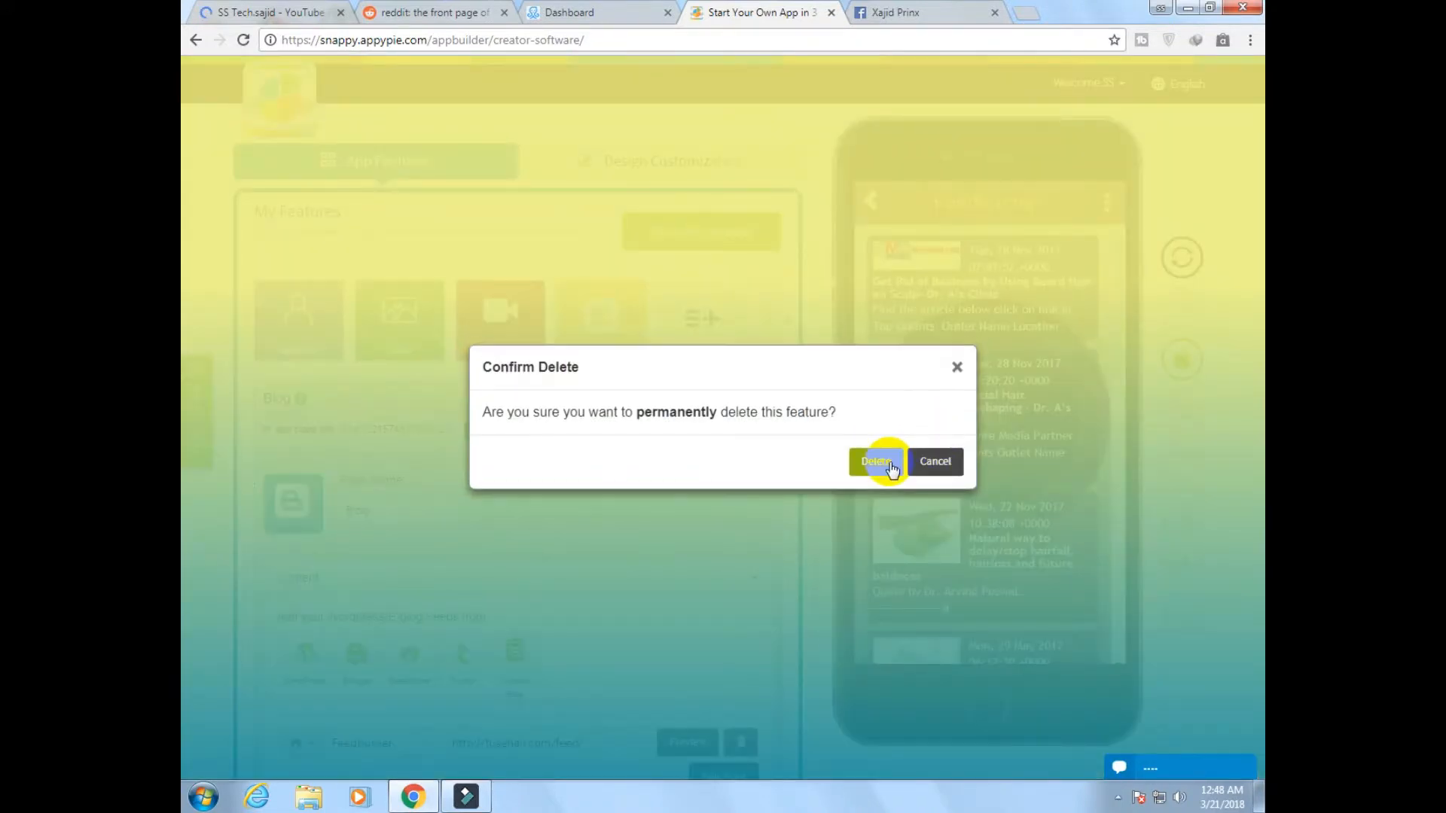
click(875, 461)
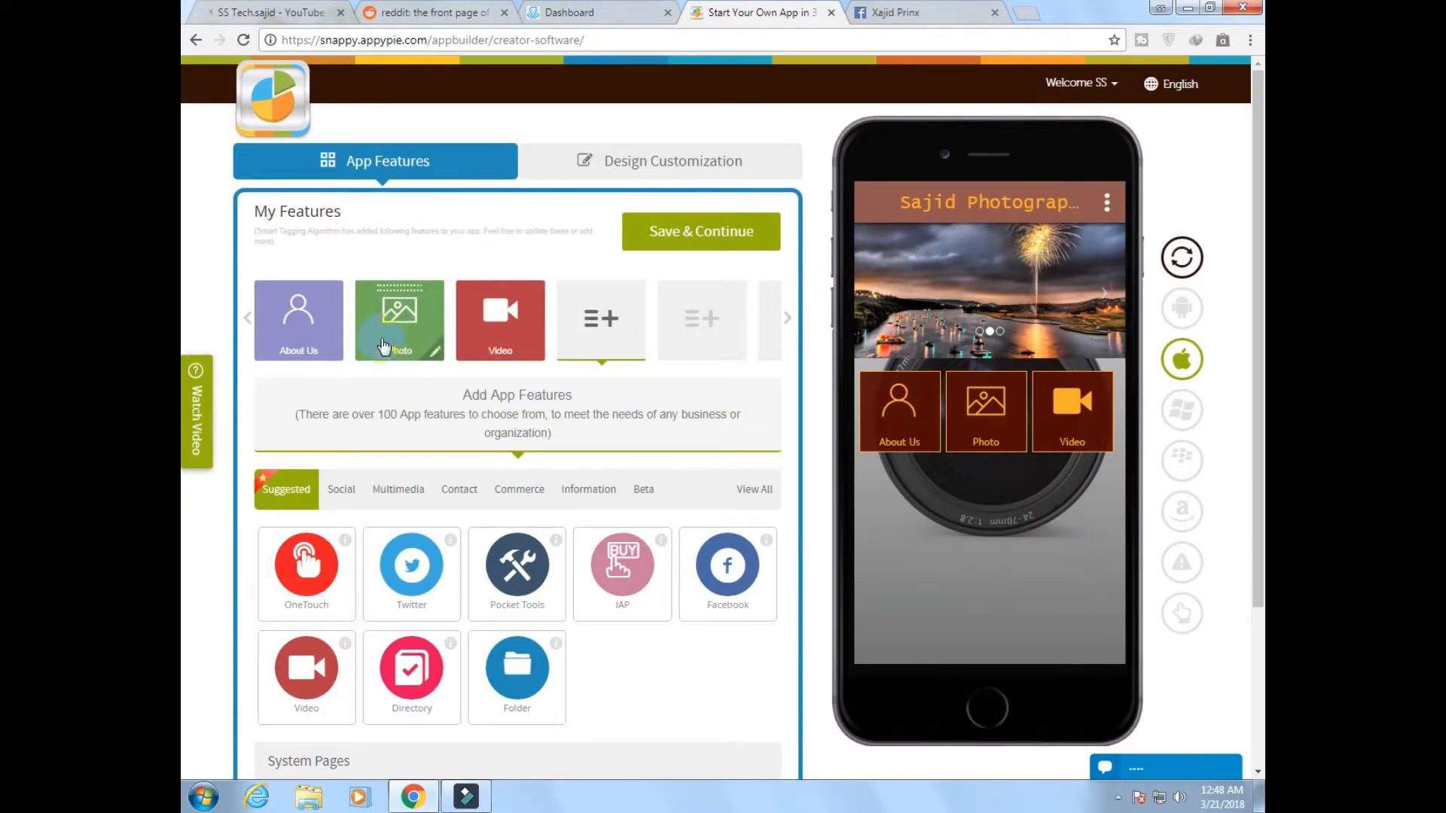
Browse the Social category of app features and add the Messenger feature to the app
click(503, 343)
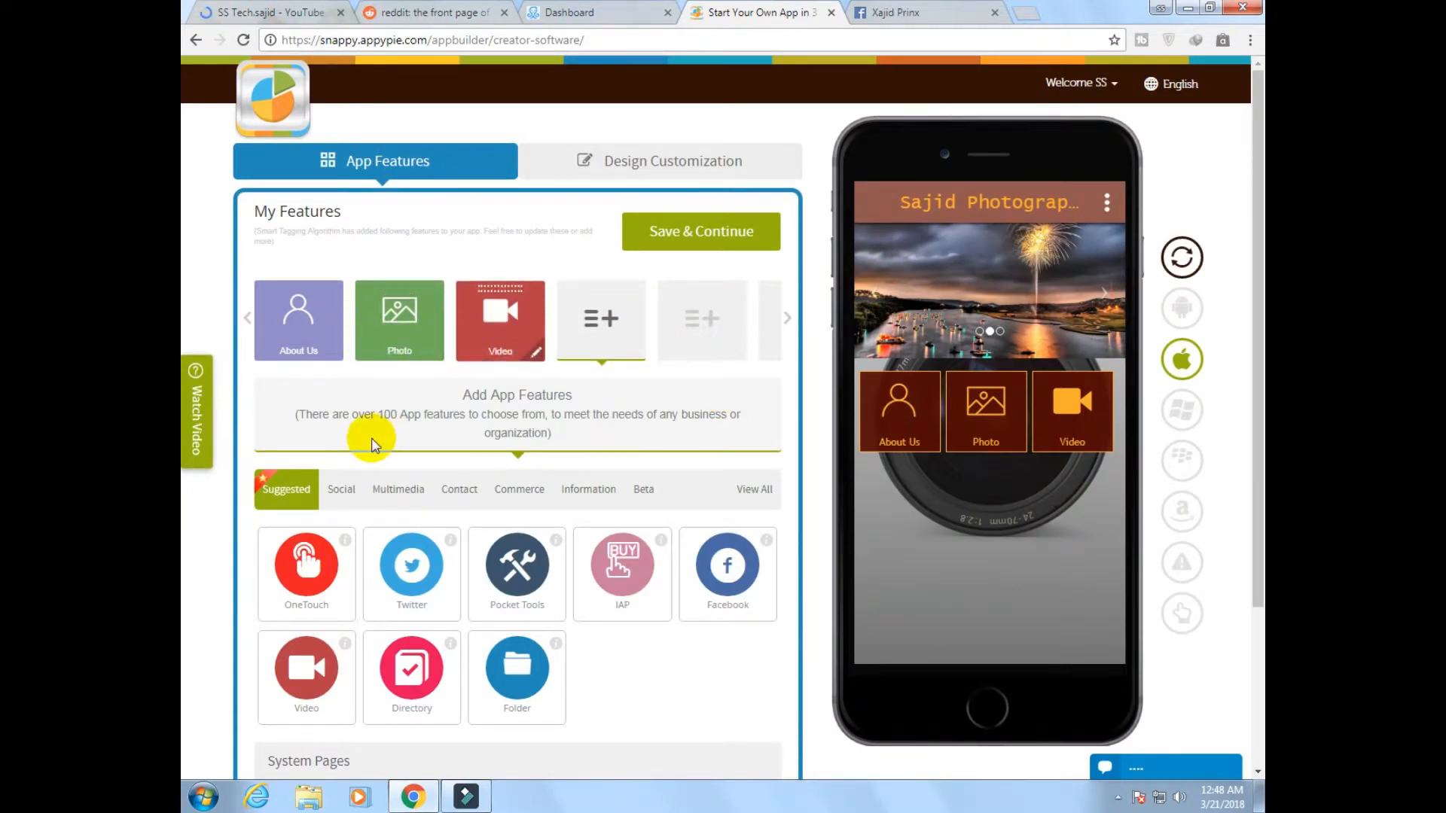
scroll(399, 431, down, 1)
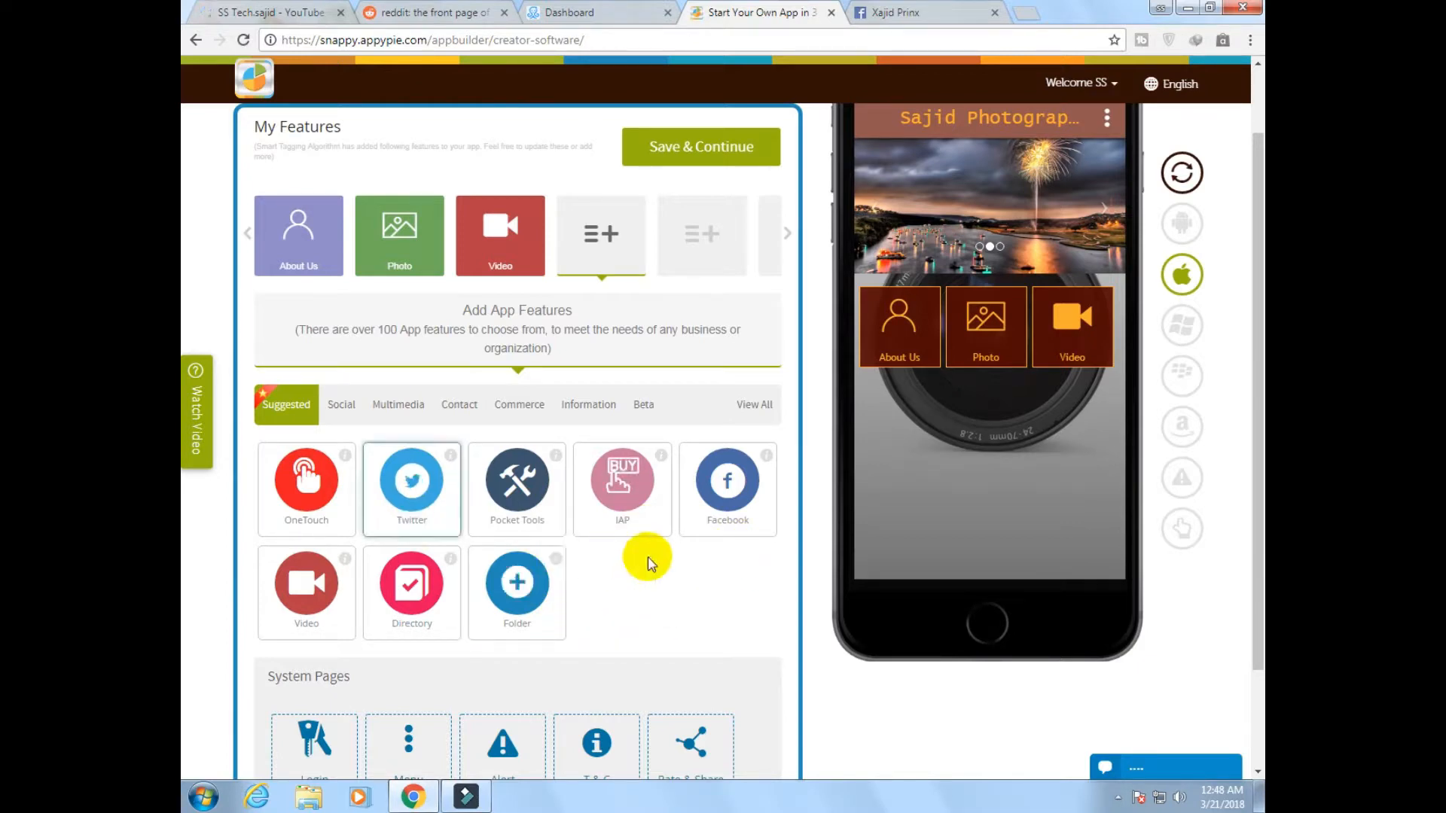
click(343, 406)
scroll(565, 580, down, 3)
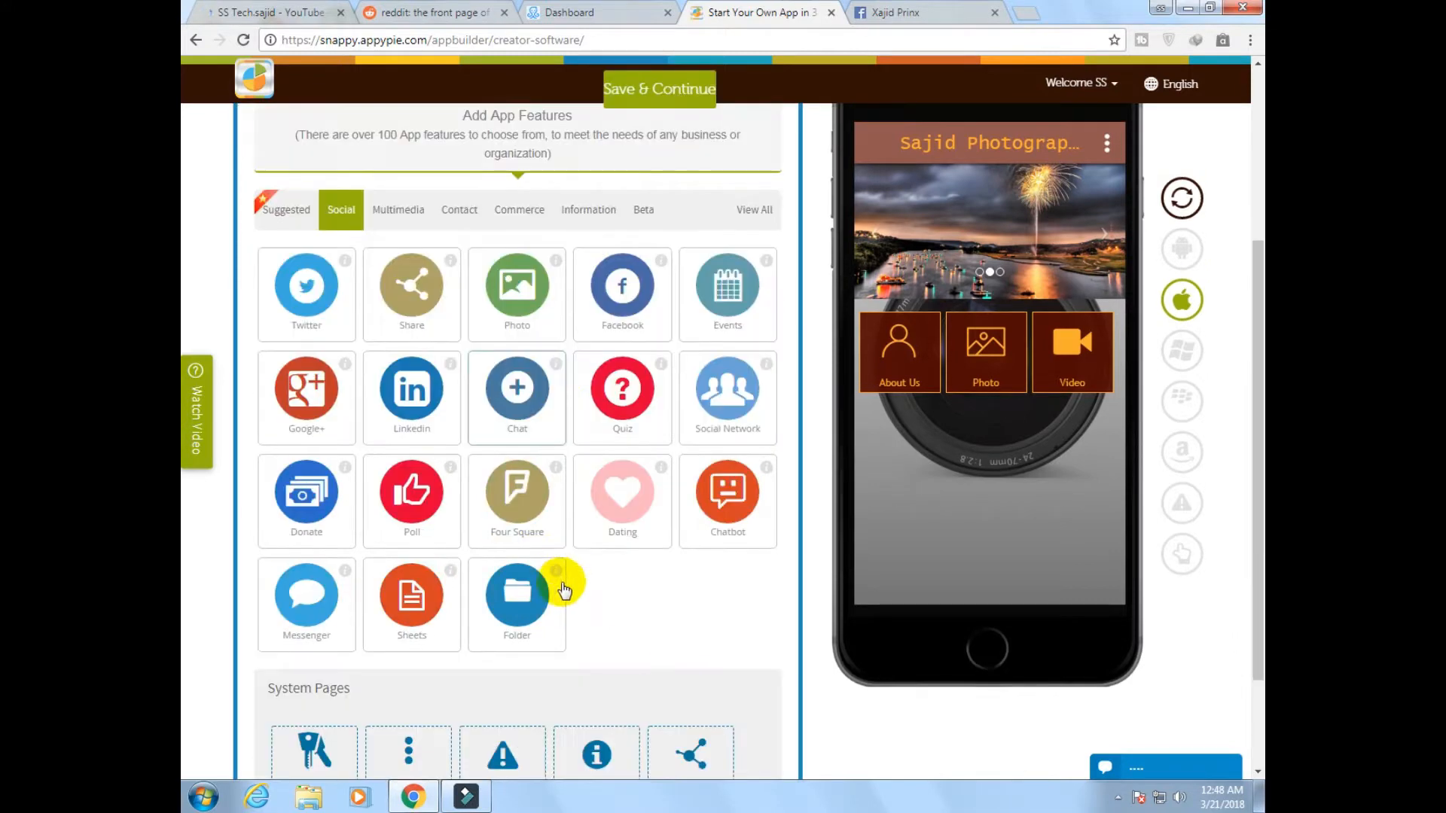
scroll(564, 589, down, 2)
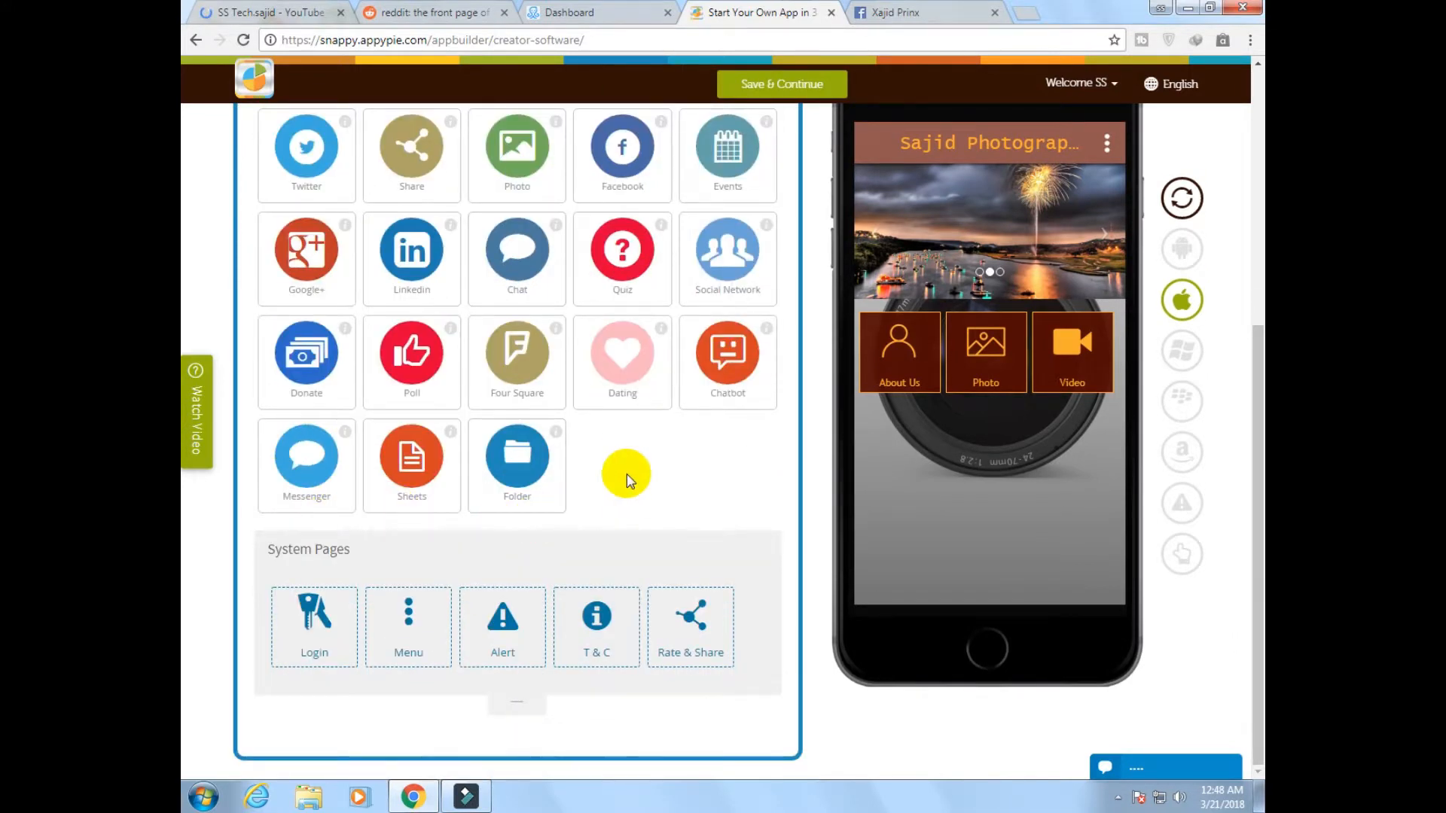
scroll(630, 480, up, 2)
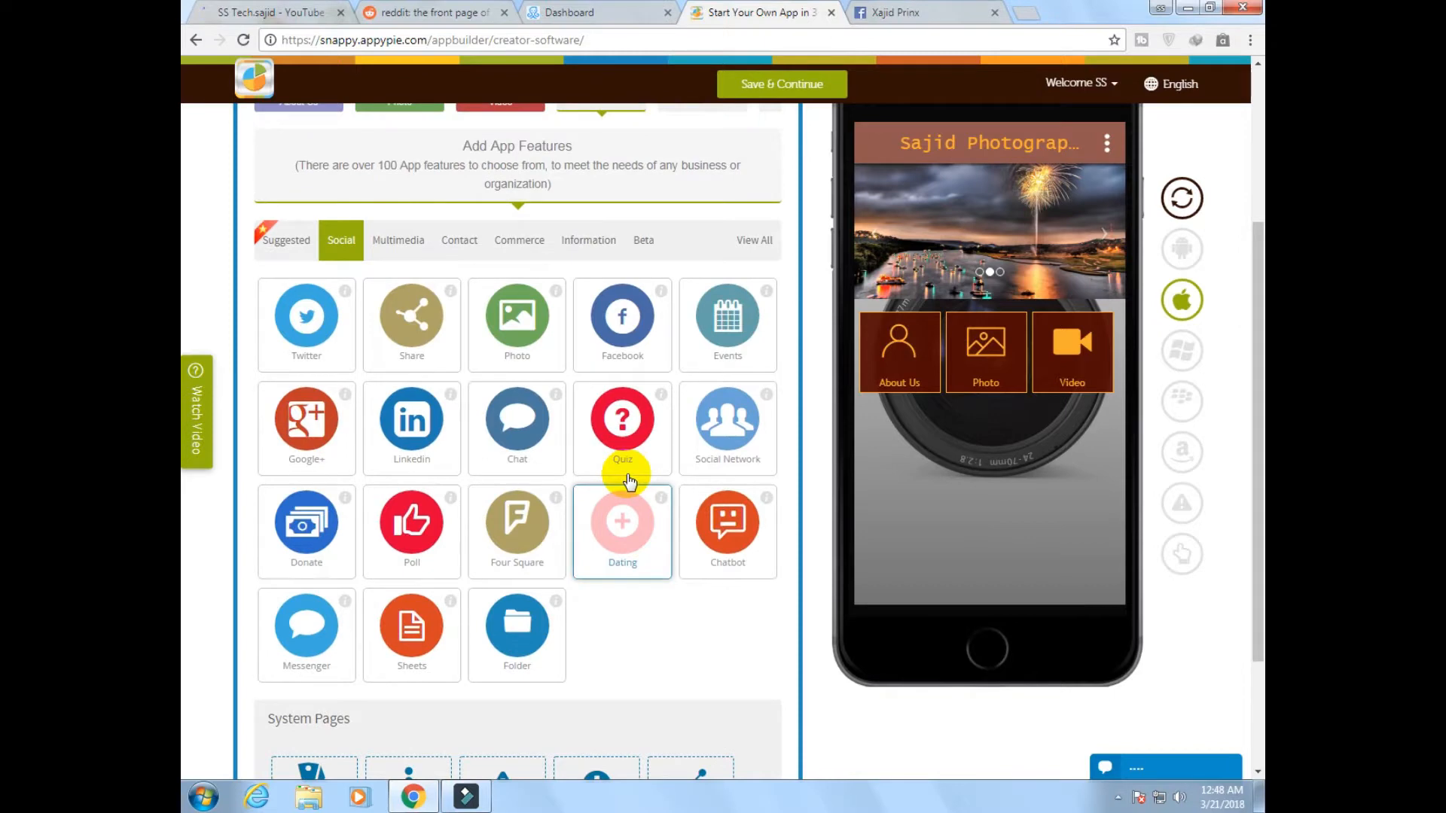
click(307, 627)
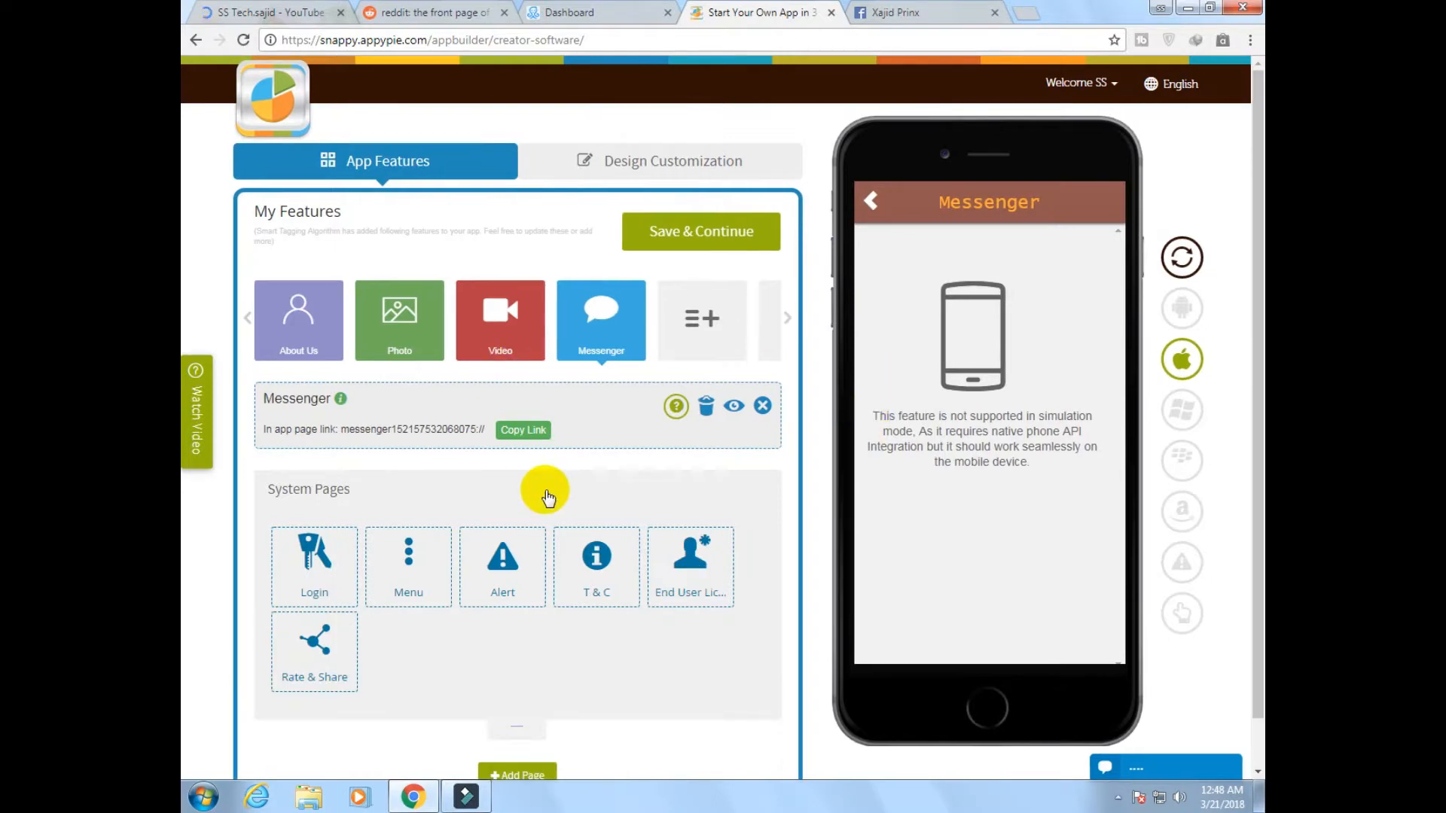
Examine the Messenger page's name, required Firebase fields, optional Sinch calling fields and page style settings
click(609, 348)
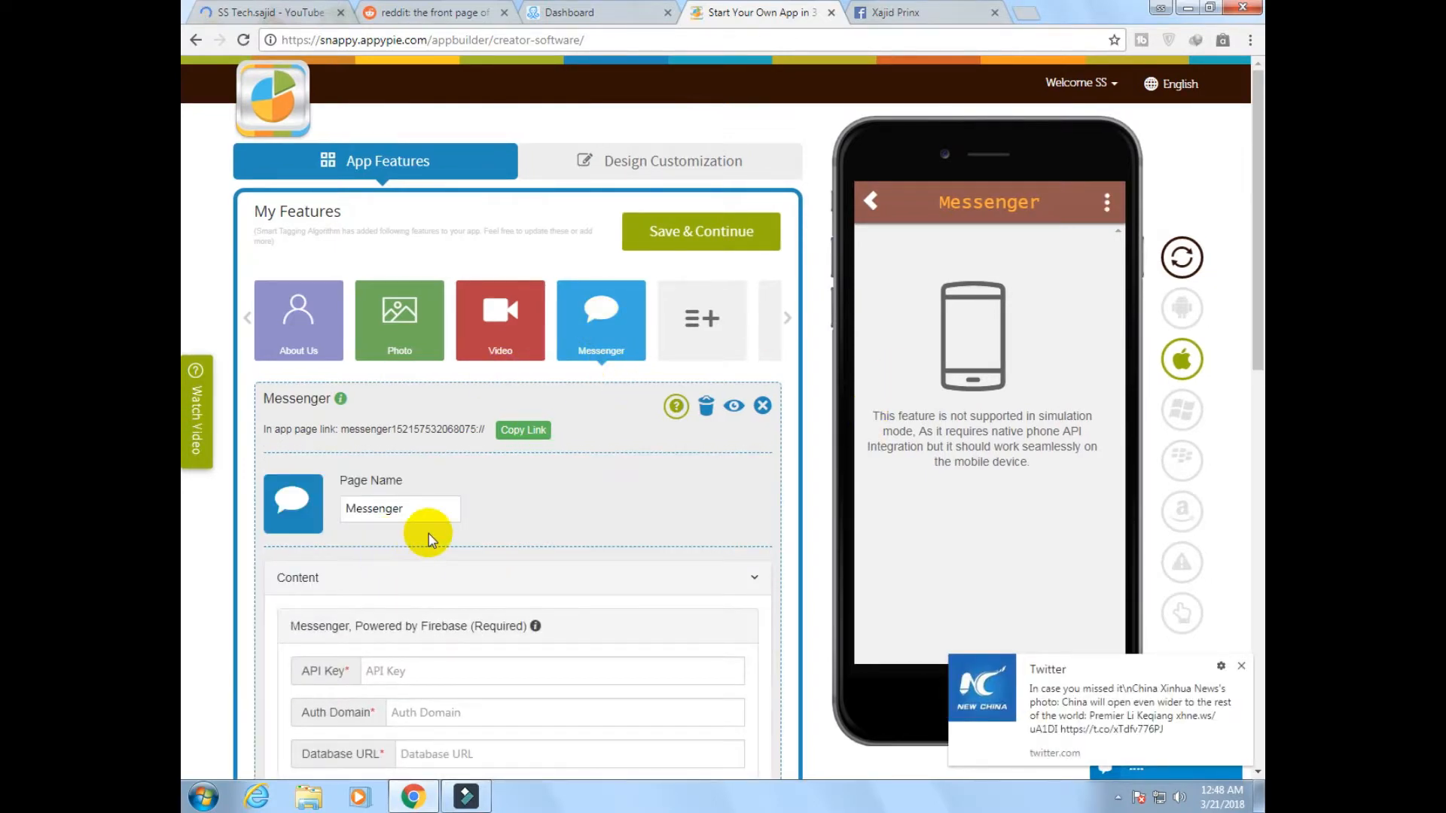
scroll(421, 531, down, 2)
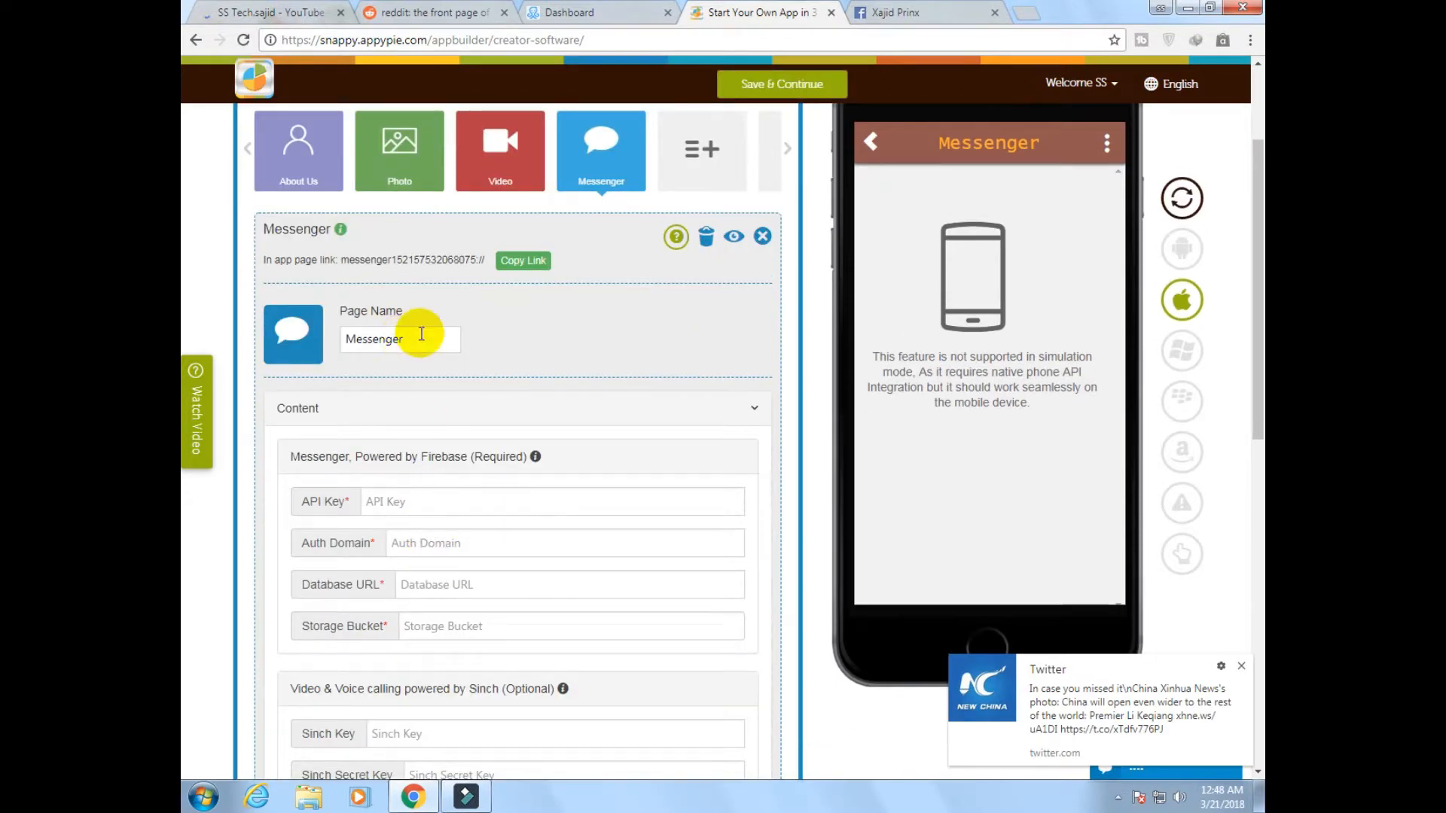
drag(418, 338, 349, 337)
scroll(413, 454, down, 1)
scroll(413, 455, down, 1)
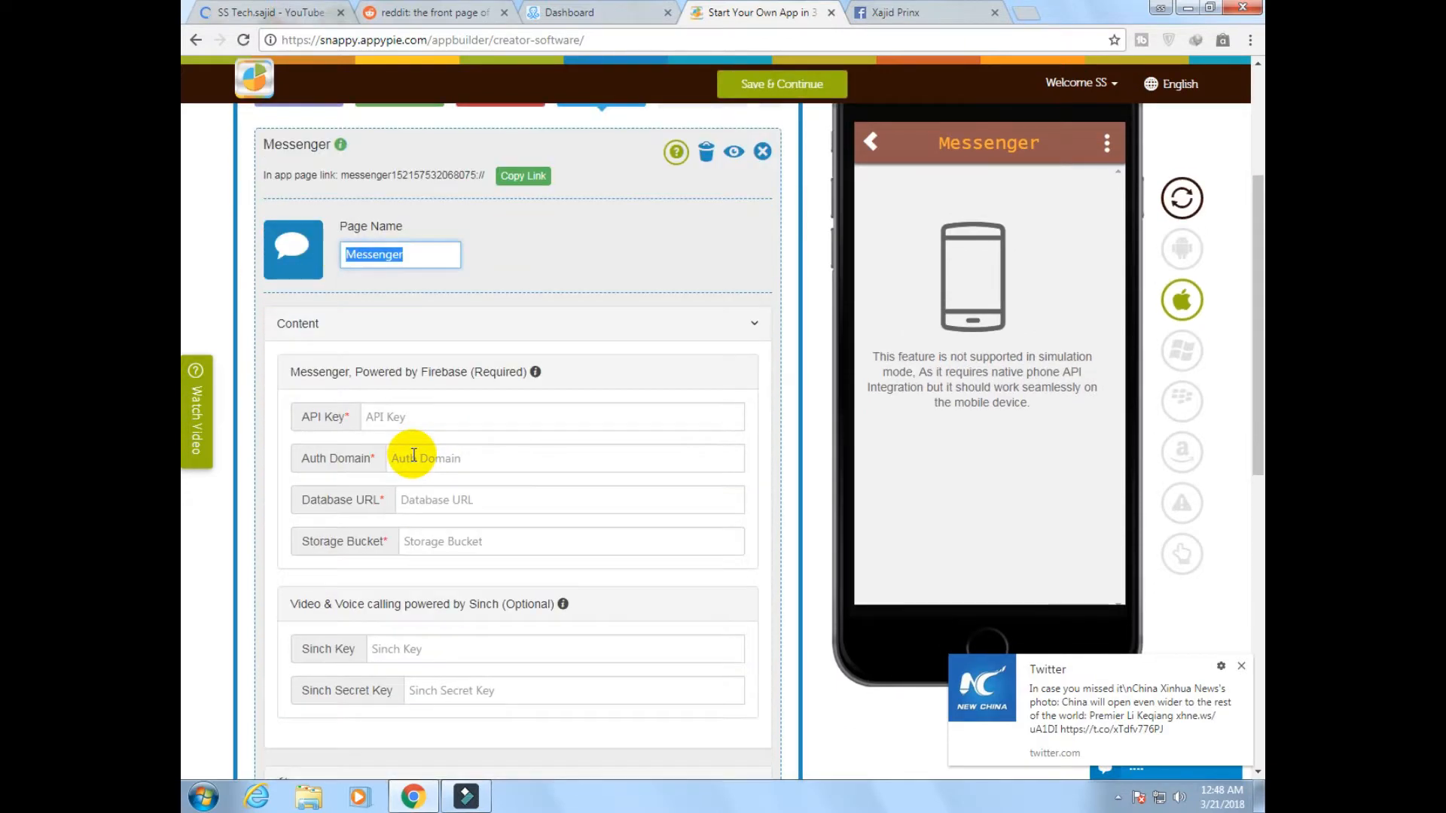
click(426, 426)
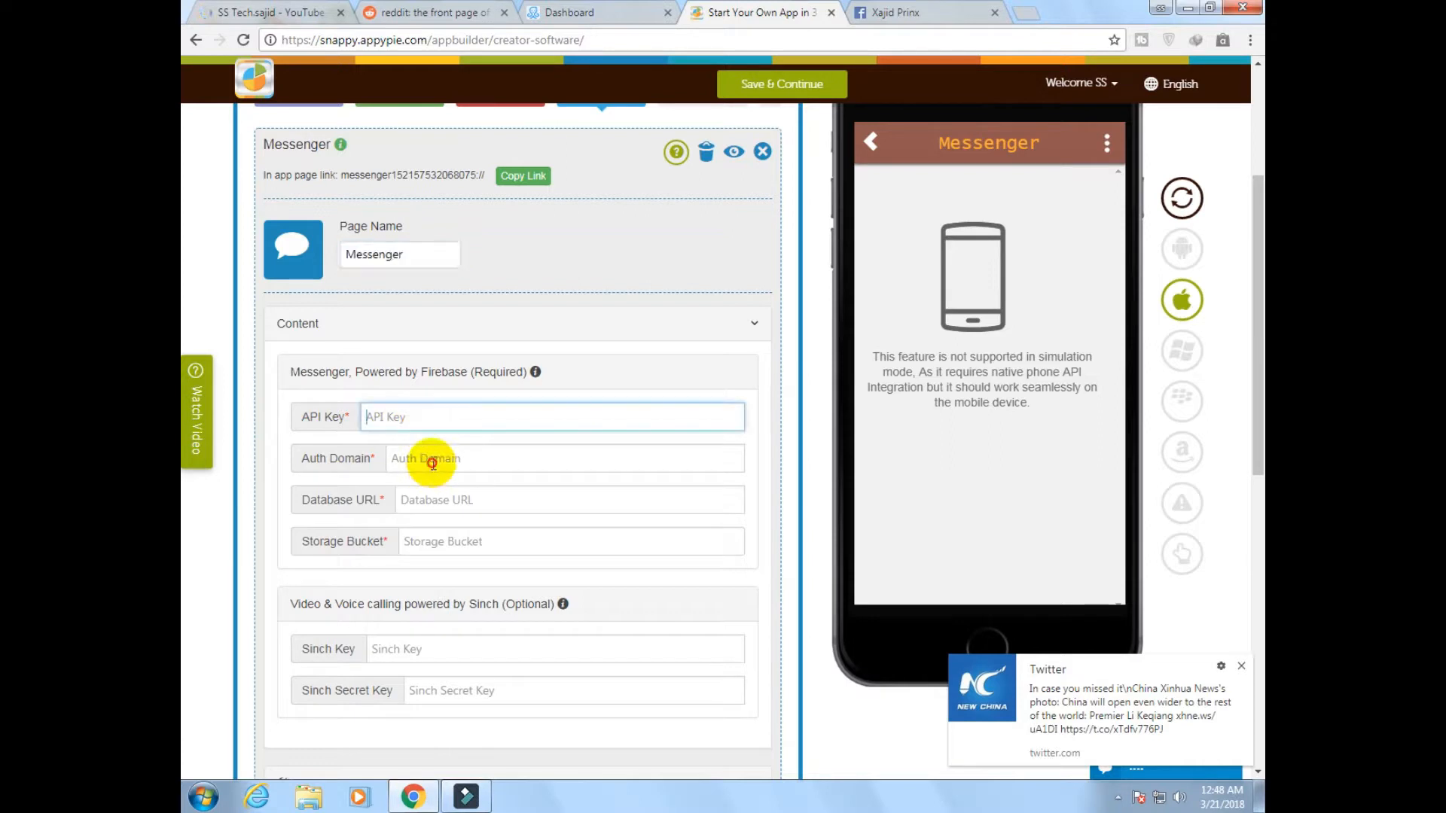
click(433, 463)
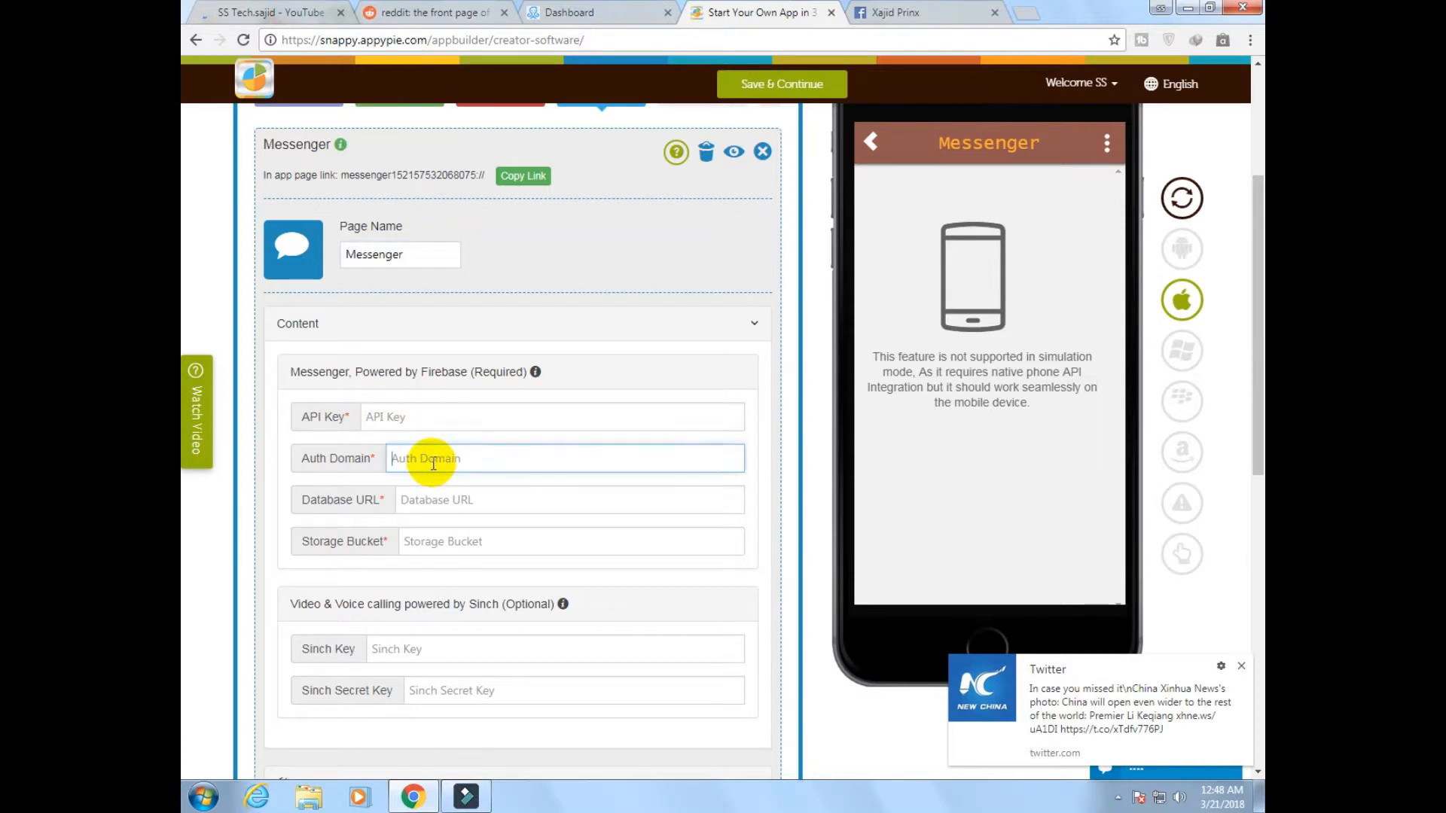
click(450, 510)
click(440, 544)
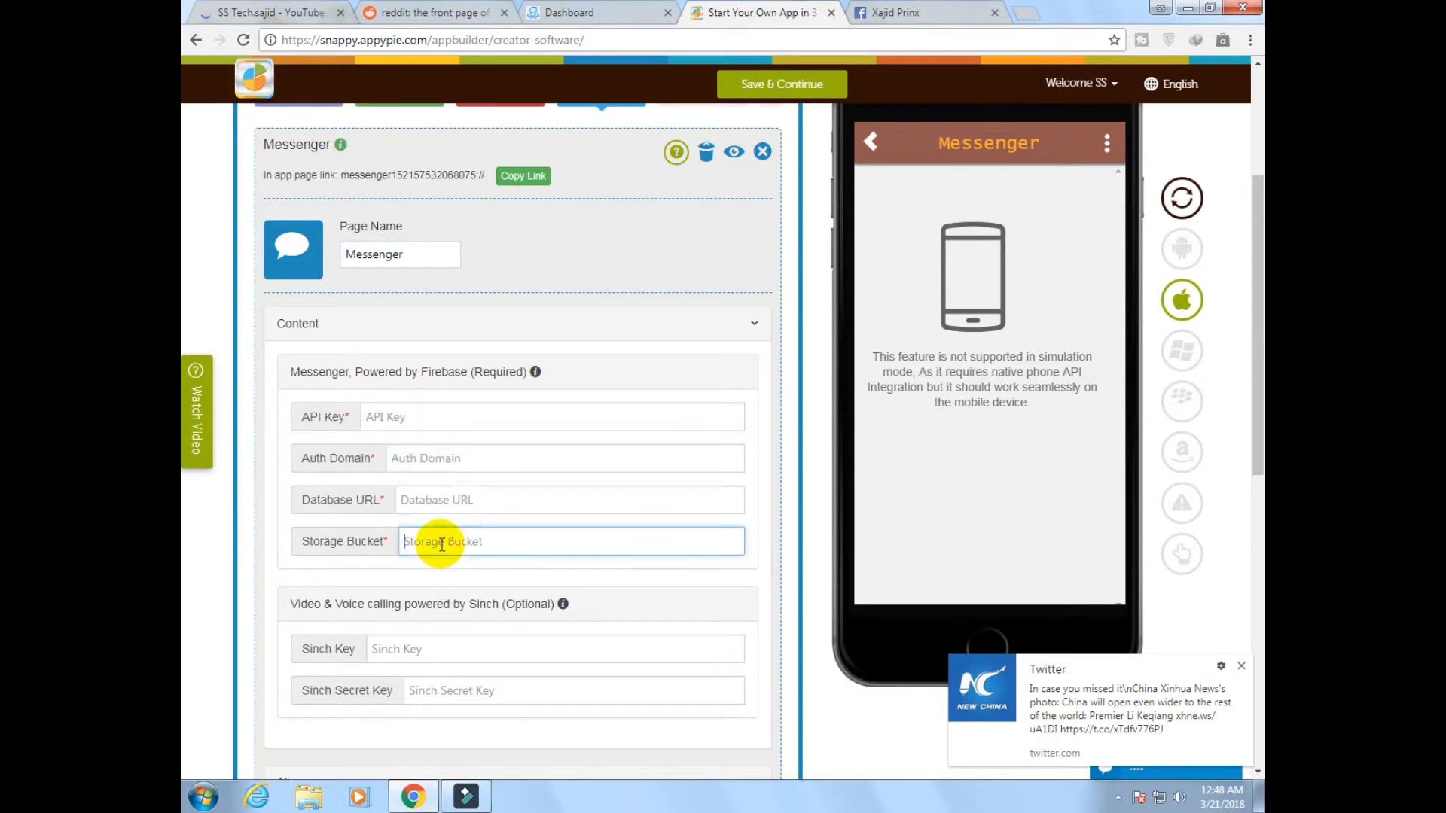
click(397, 652)
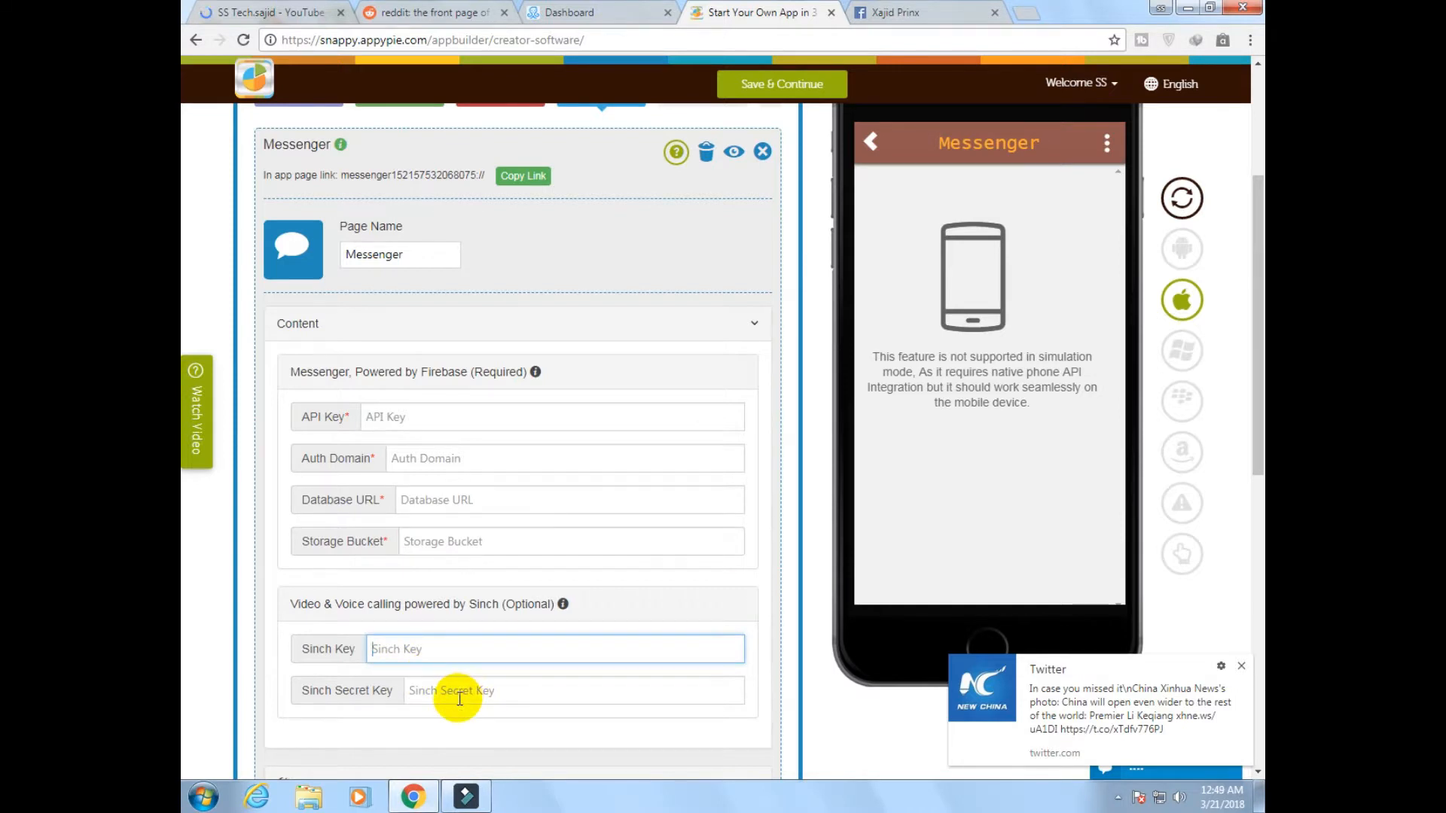
click(460, 698)
scroll(364, 597, down, 3)
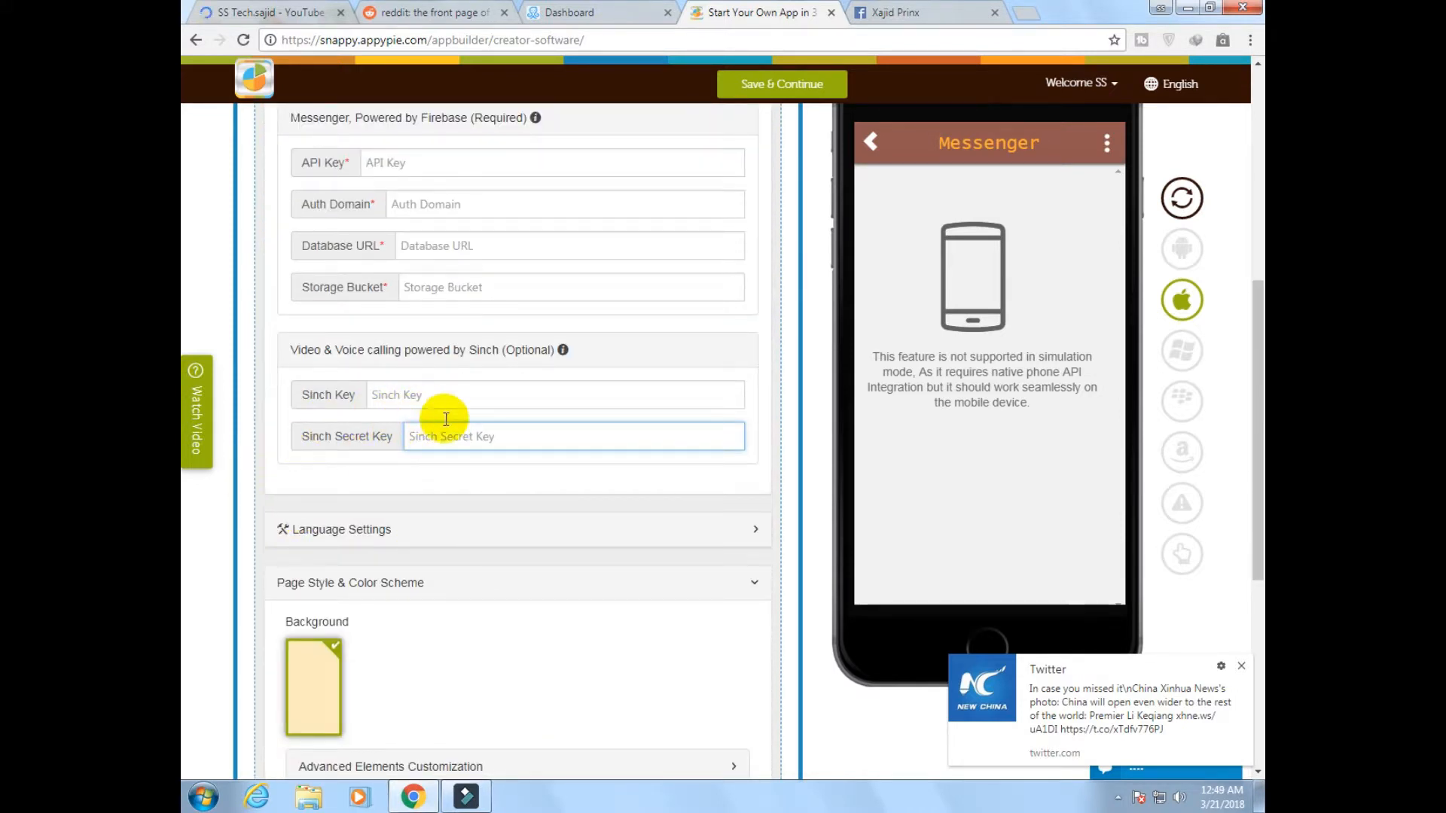
scroll(444, 419, up, 2)
scroll(446, 420, up, 1)
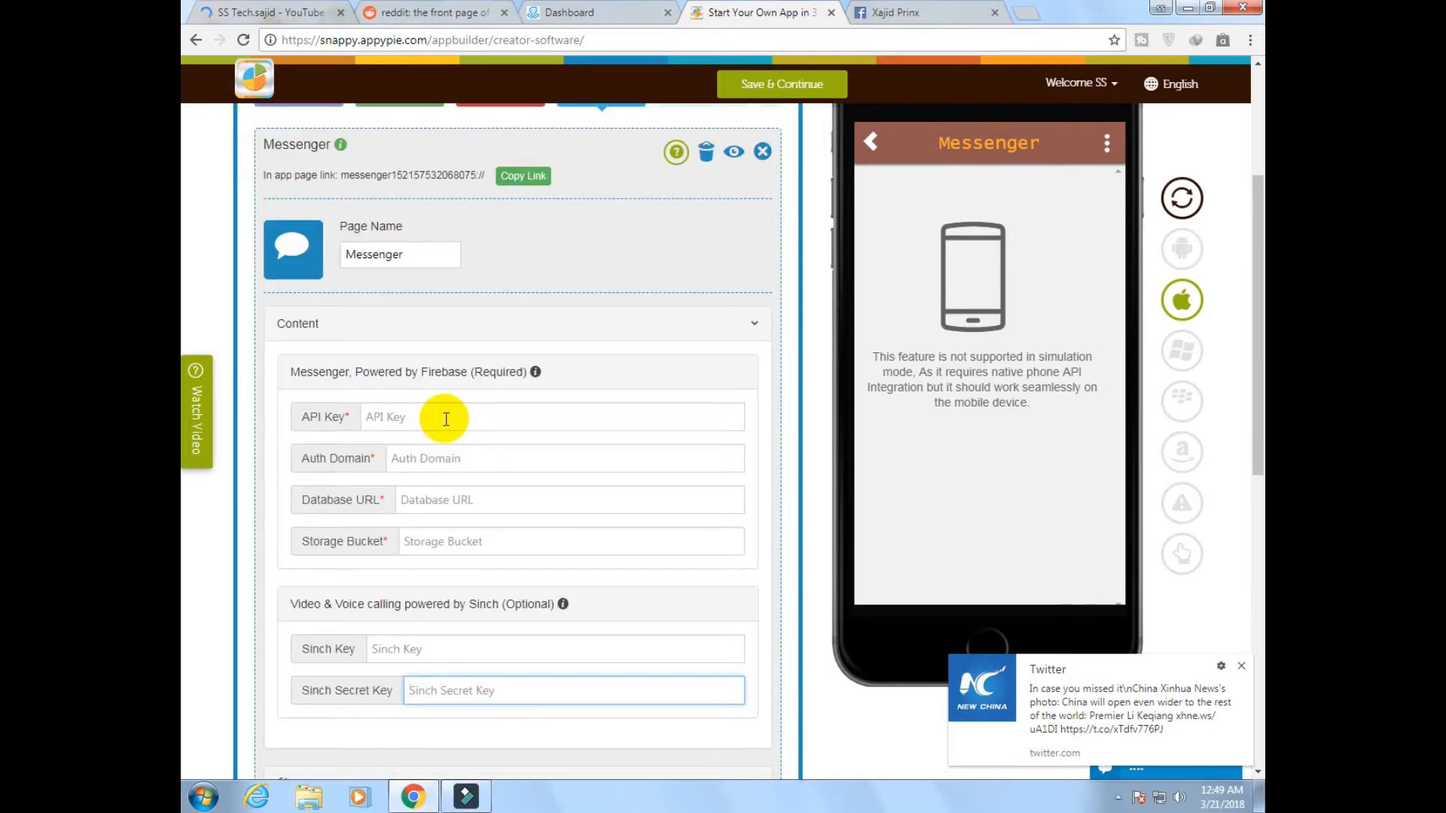
Dismiss the Twitter notification and delete the Messenger feature from the app
click(1242, 668)
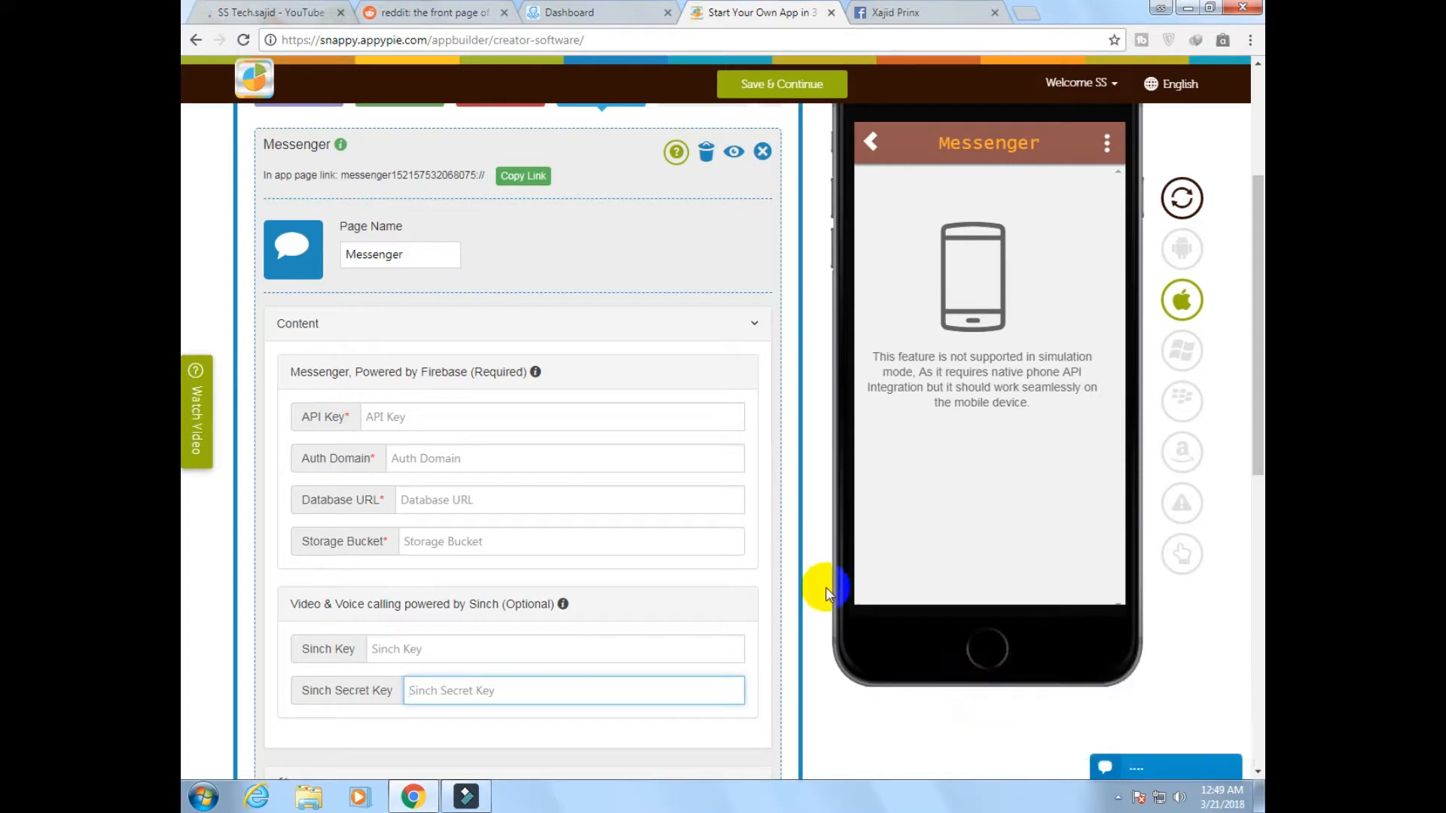
scroll(532, 290, up, 2)
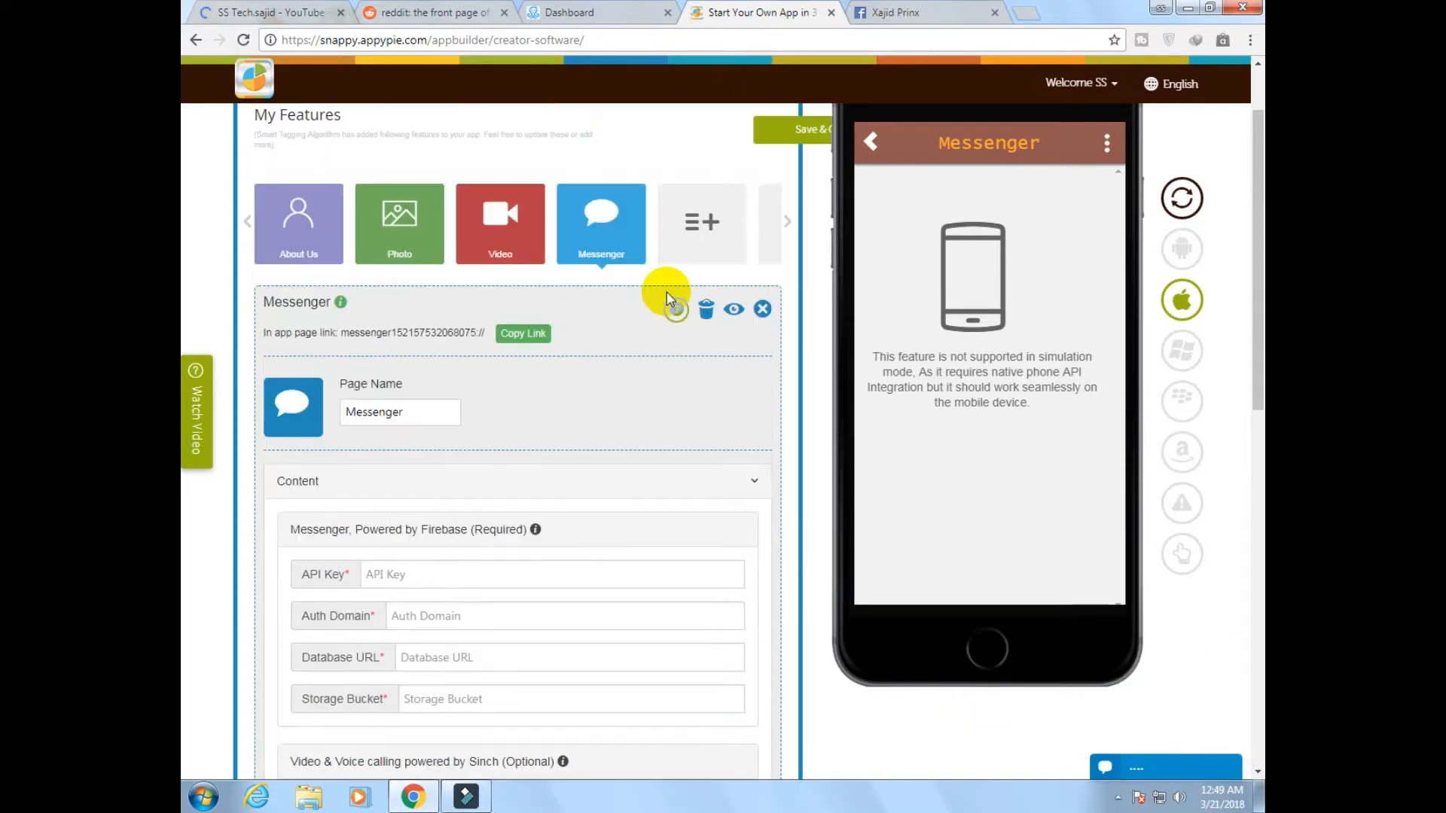
click(706, 326)
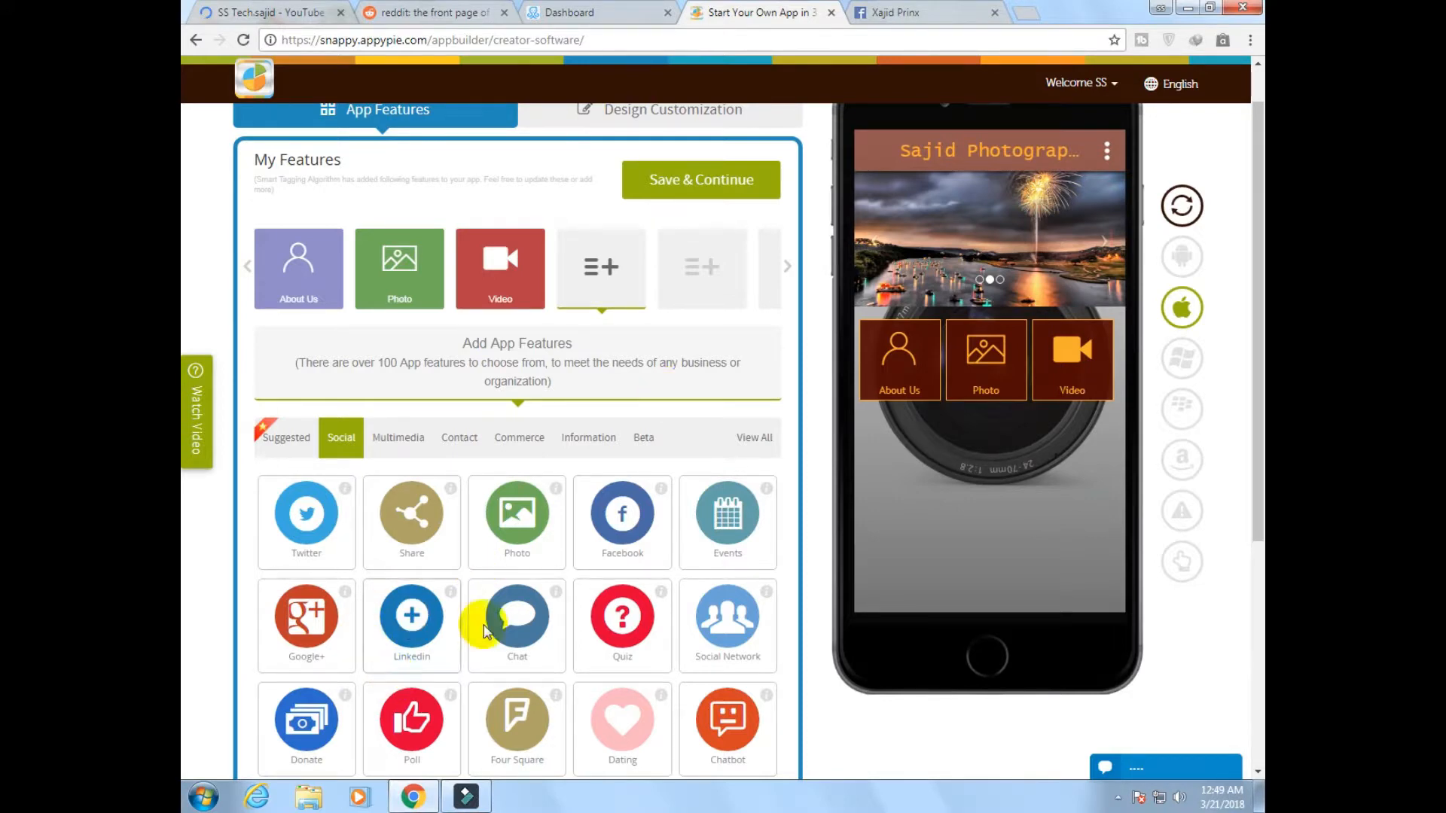
Open the Login system page and look through its sign-in content fields
mouse_move(459, 565)
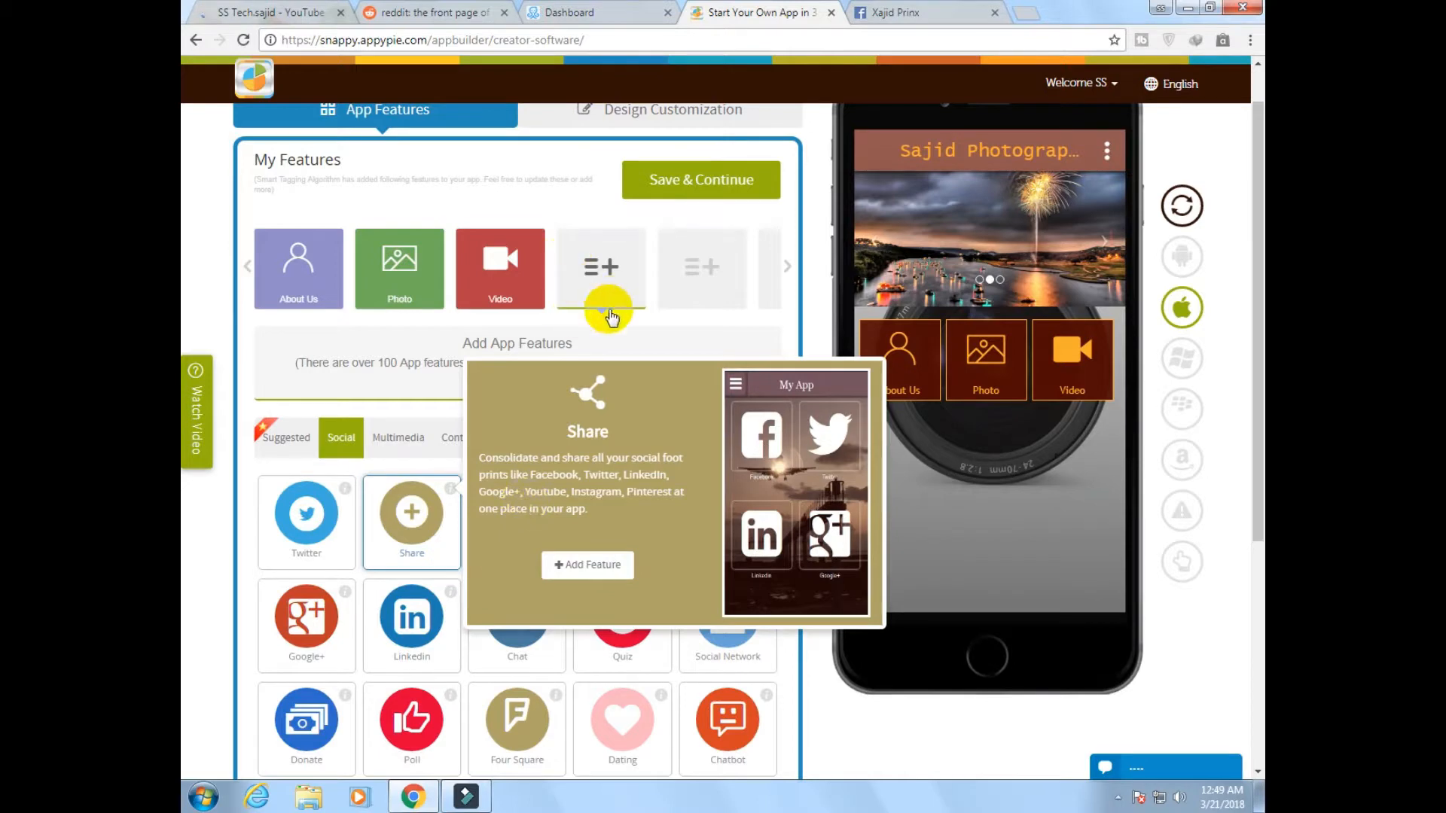
scroll(644, 380, down, 5)
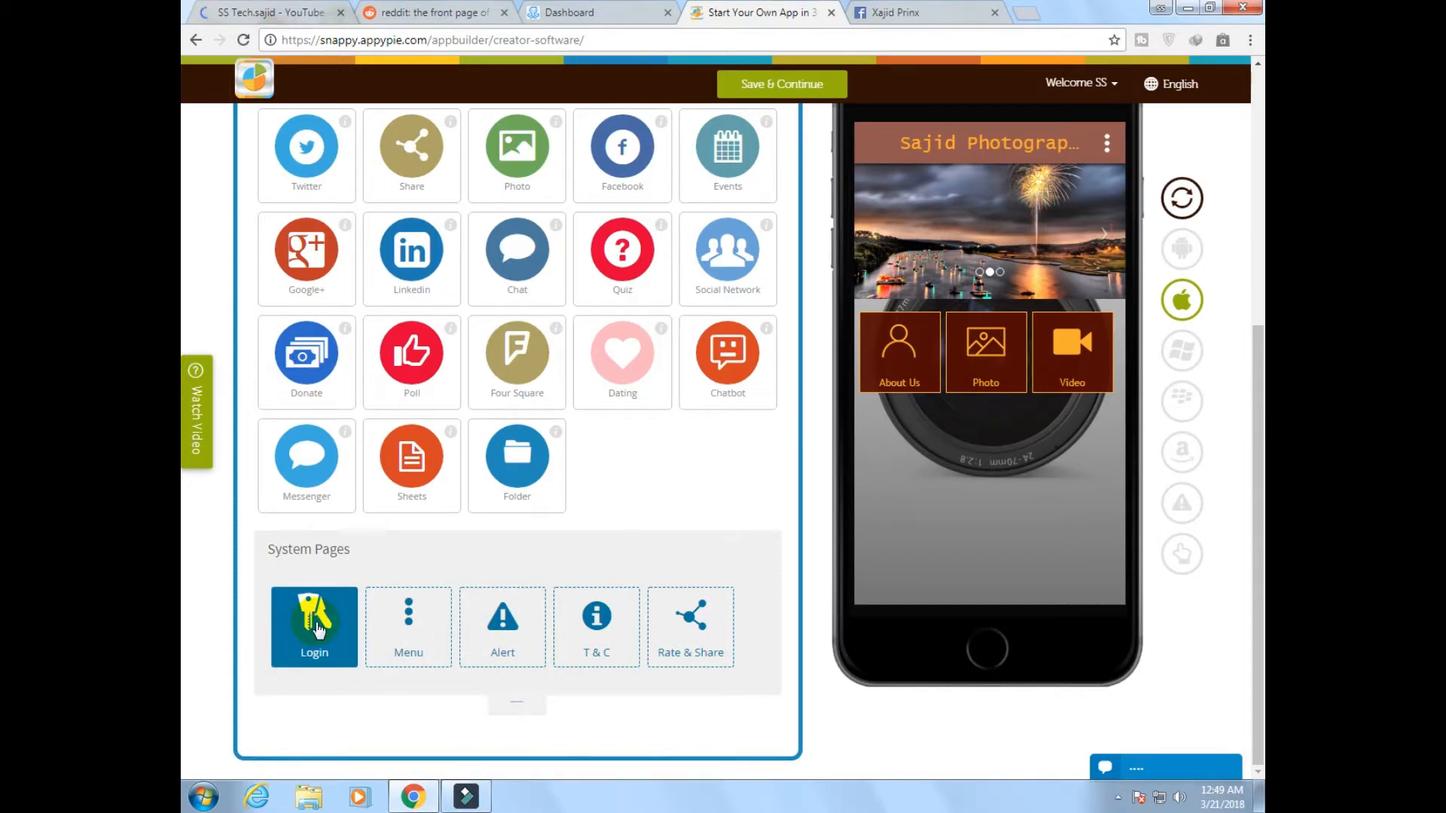
click(320, 640)
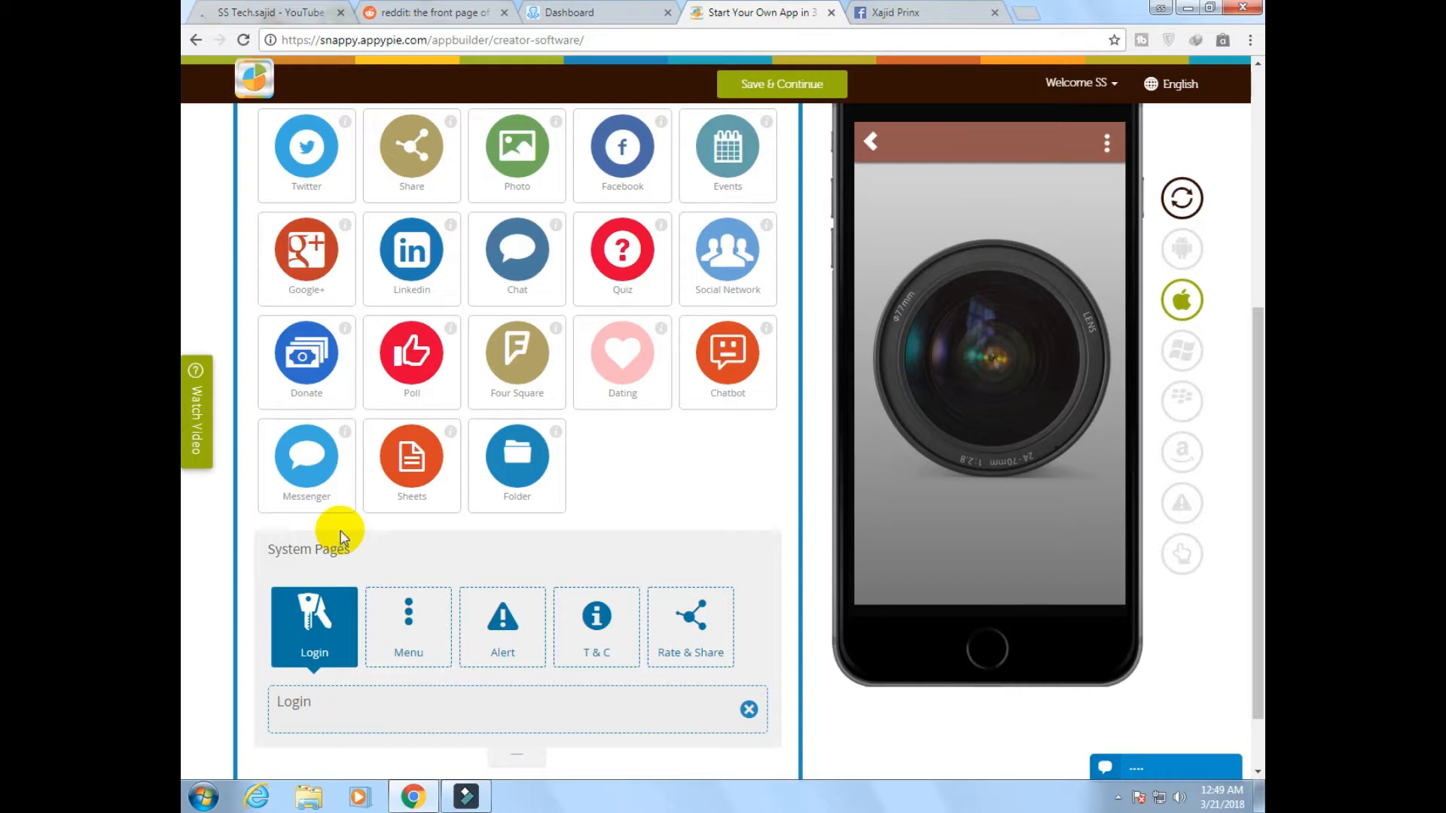
scroll(335, 525, down, 8)
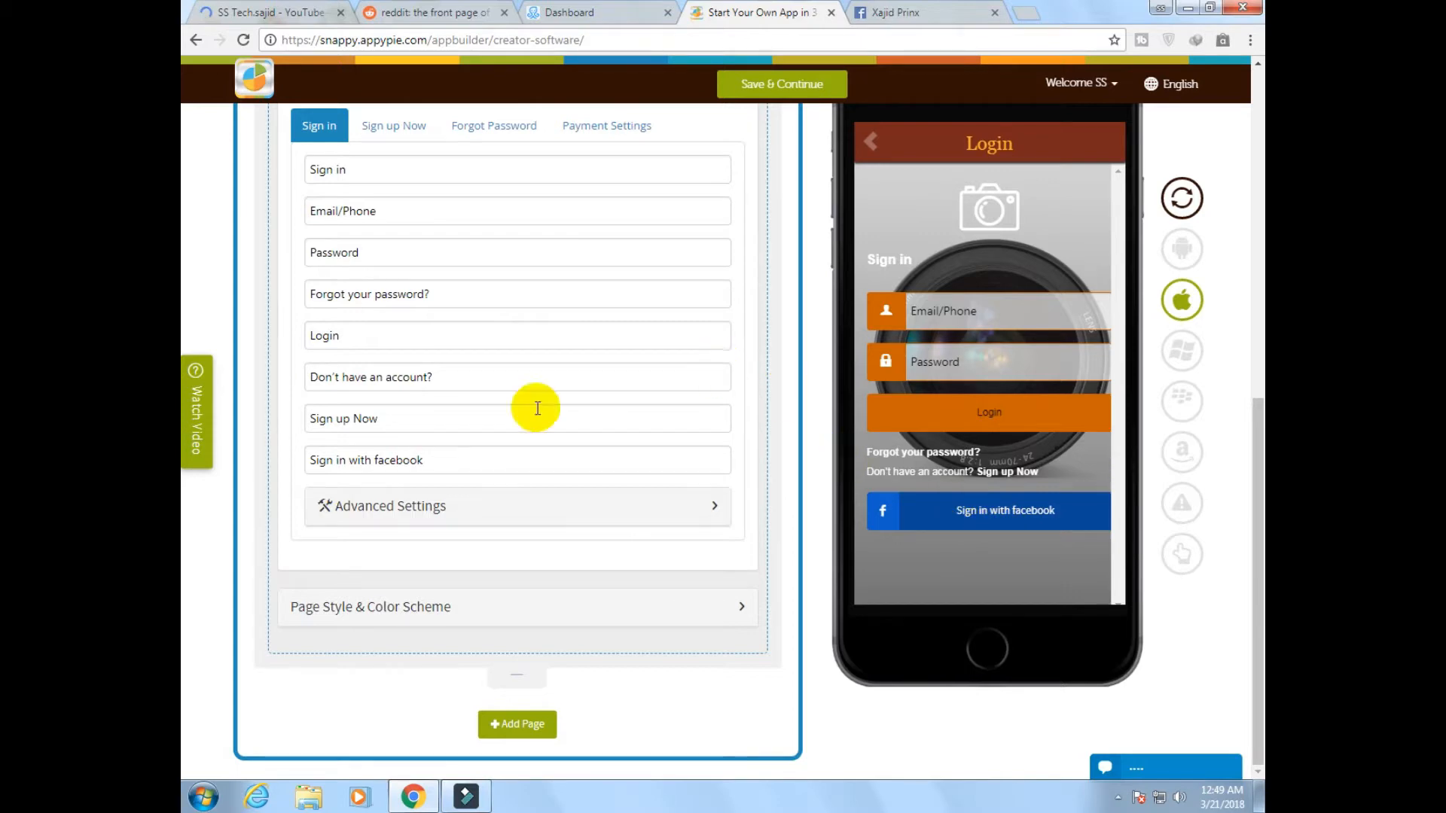
scroll(500, 558, up, 2)
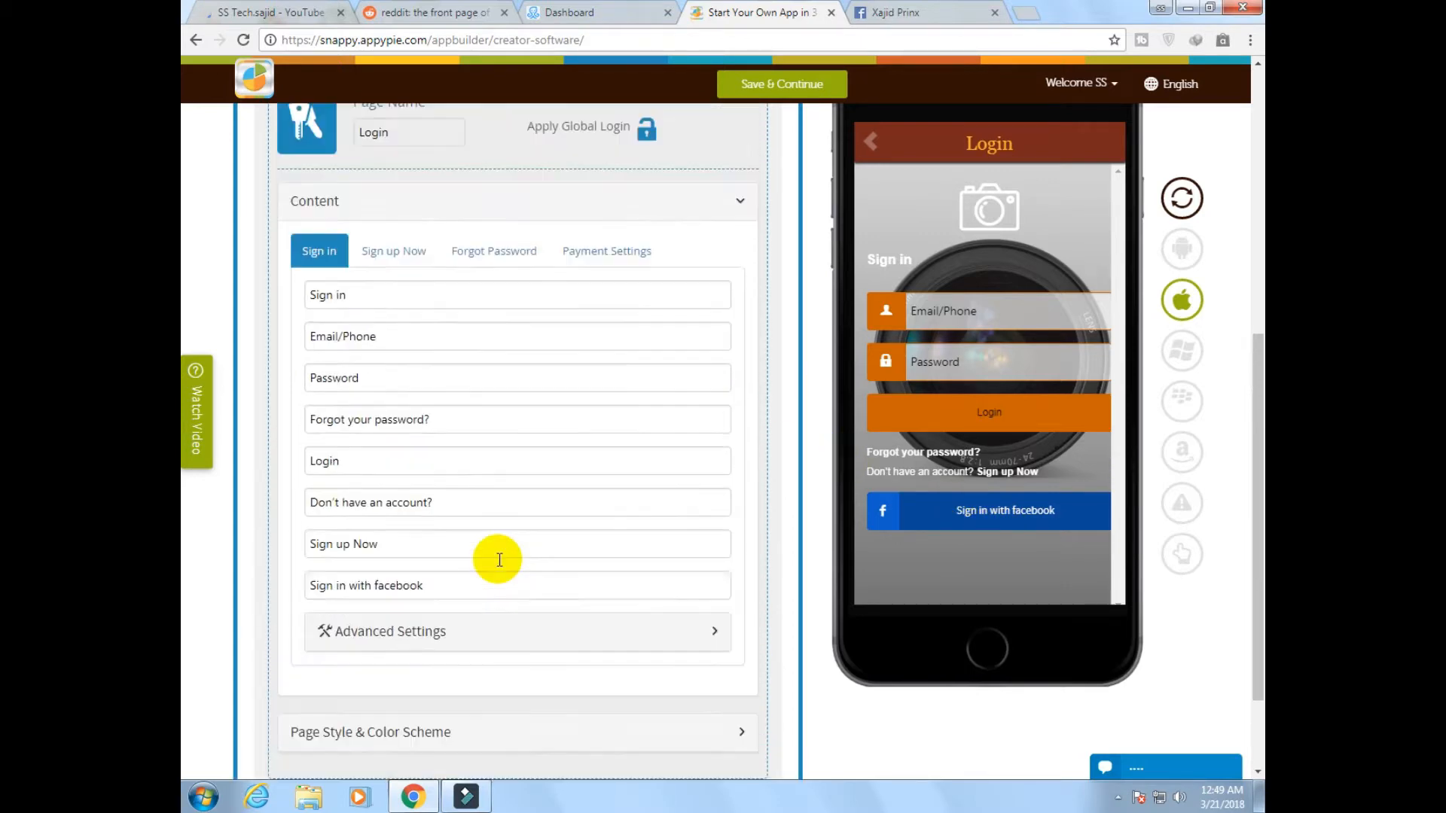
scroll(504, 662, down, 2)
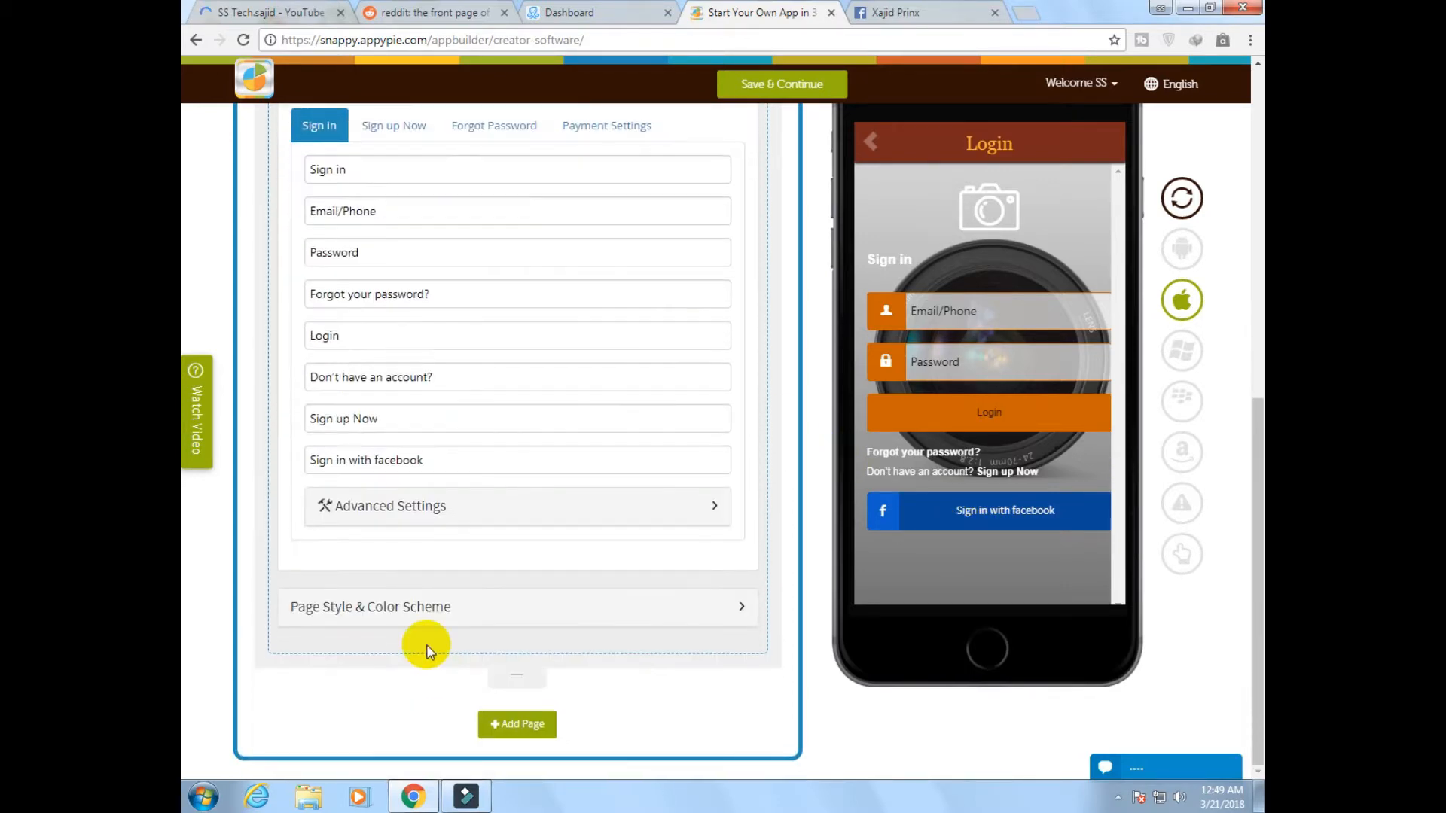
Expand the Login page's style and color scheme settings and look over its background and layout options
click(426, 602)
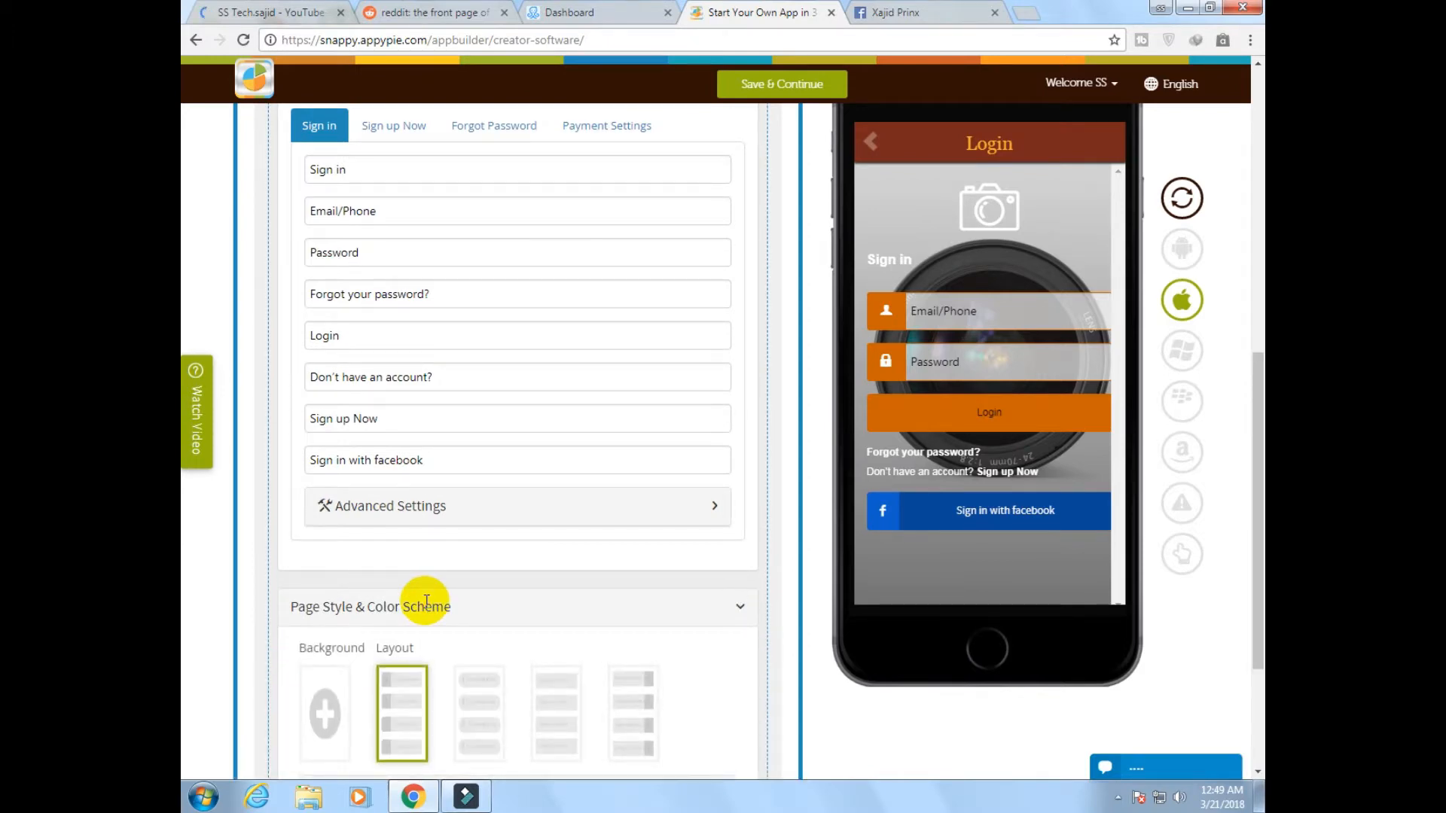
scroll(422, 600, up, 4)
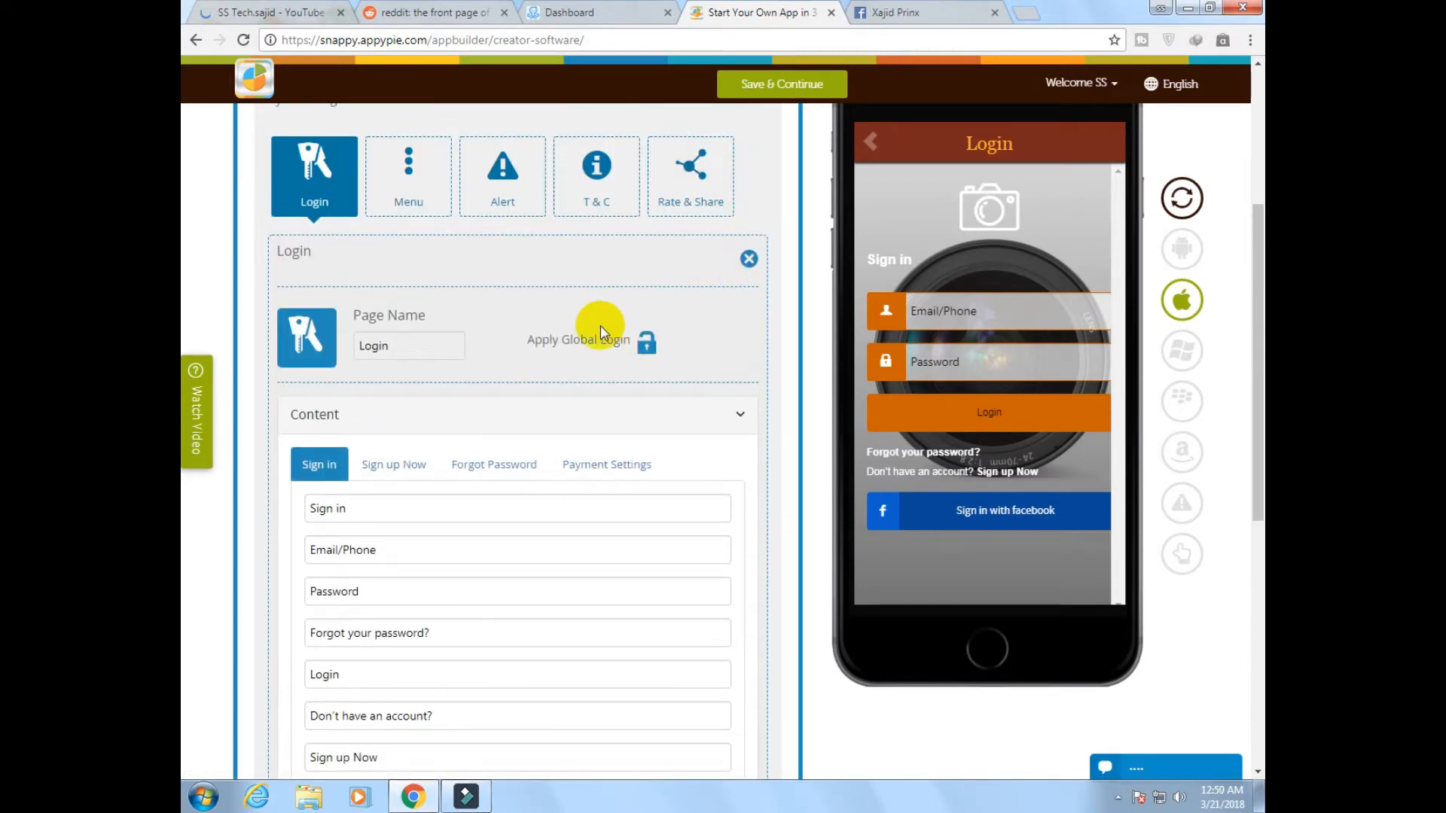
scroll(562, 347, up, 4)
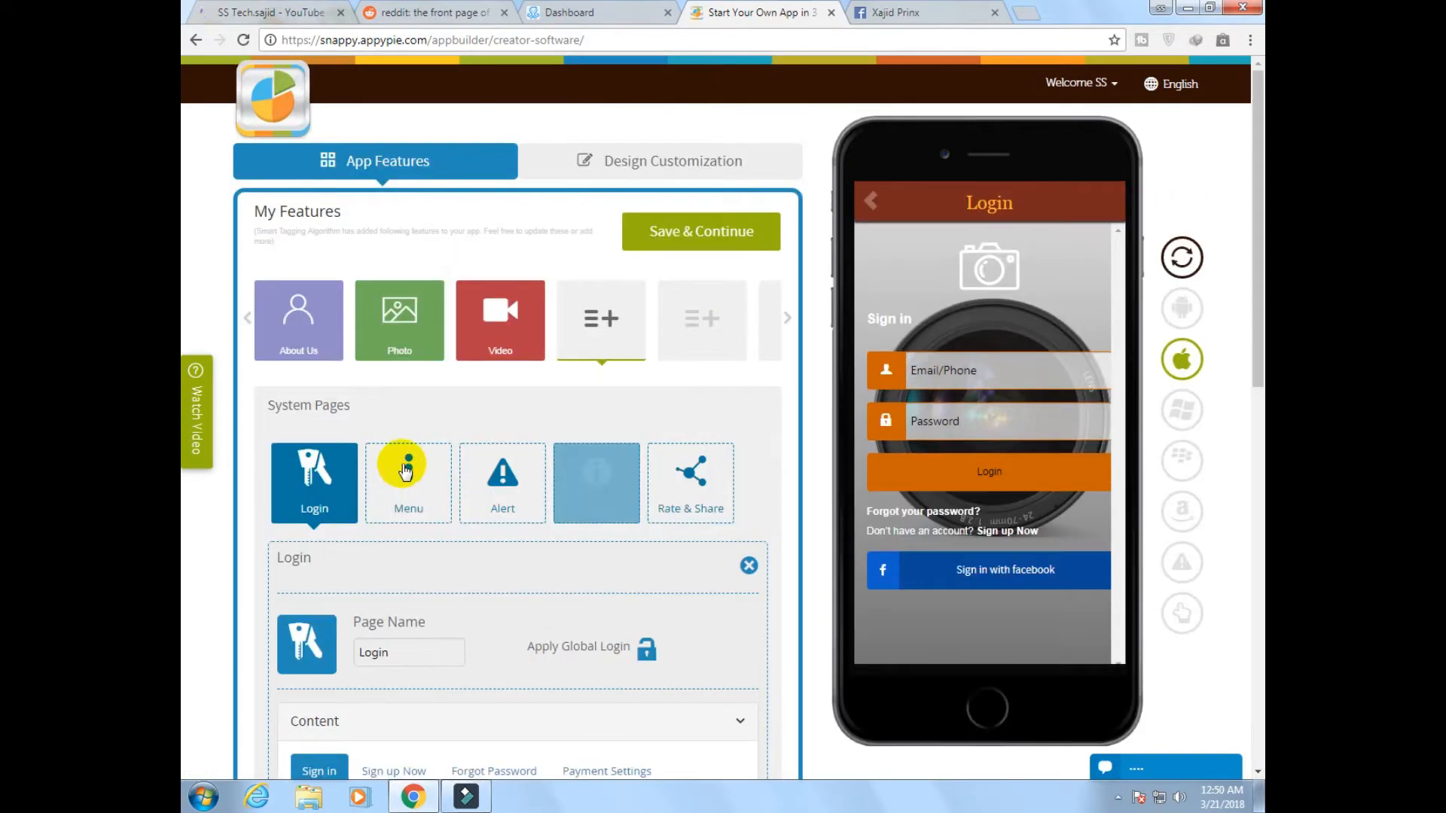
Open the Menu system page, look through its content fields and close it
click(405, 485)
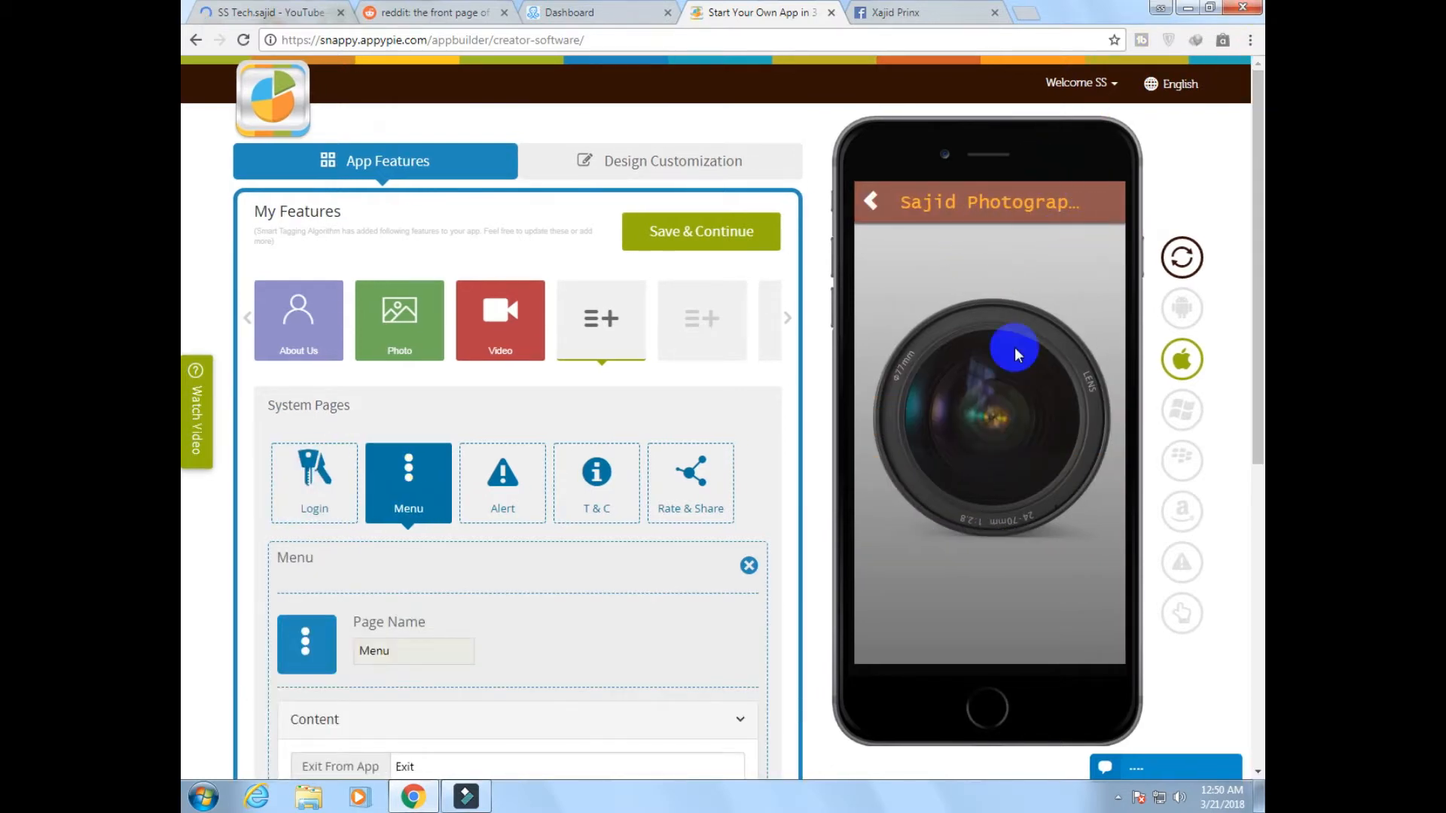
scroll(565, 409, down, 3)
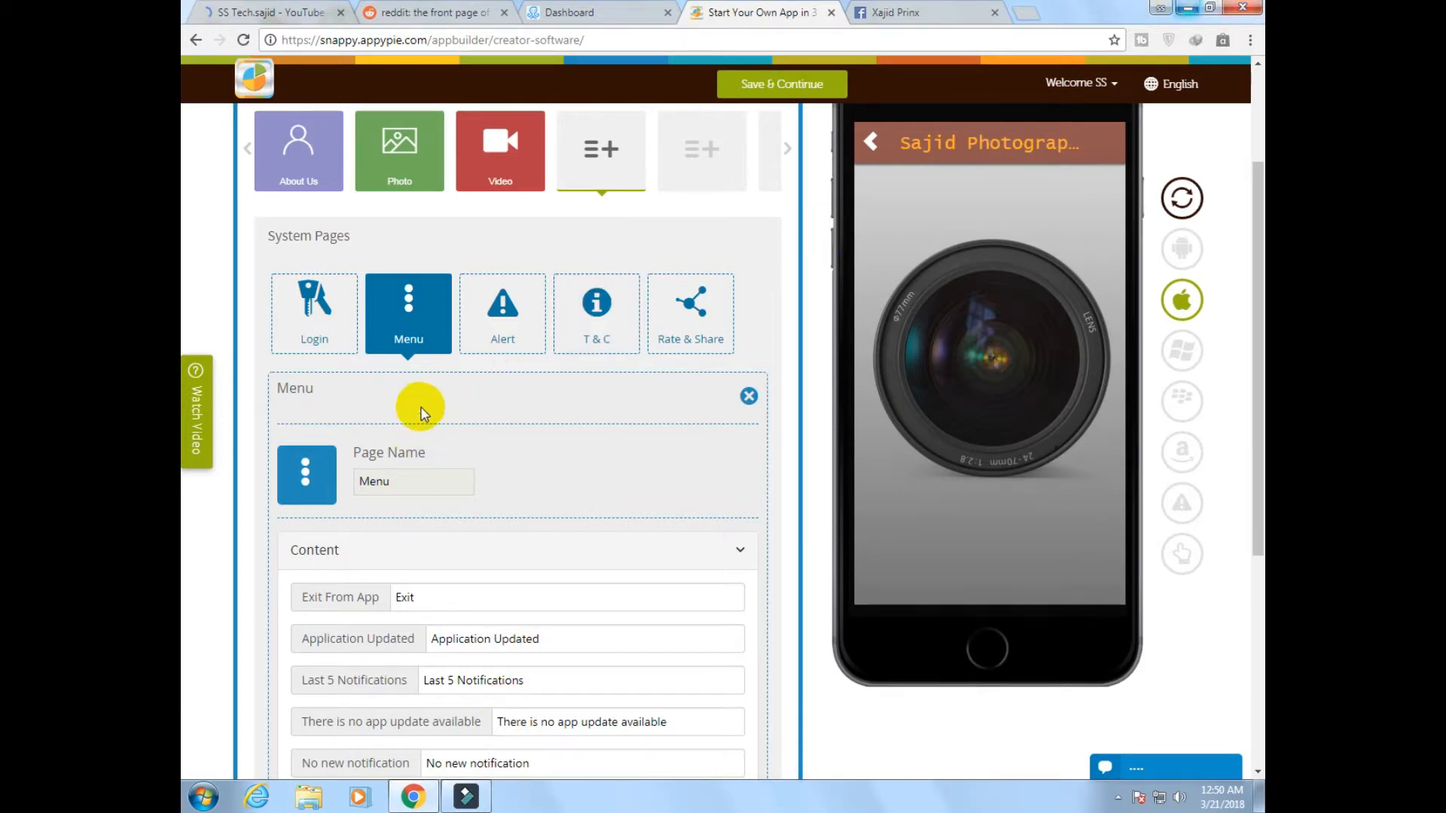
click(744, 399)
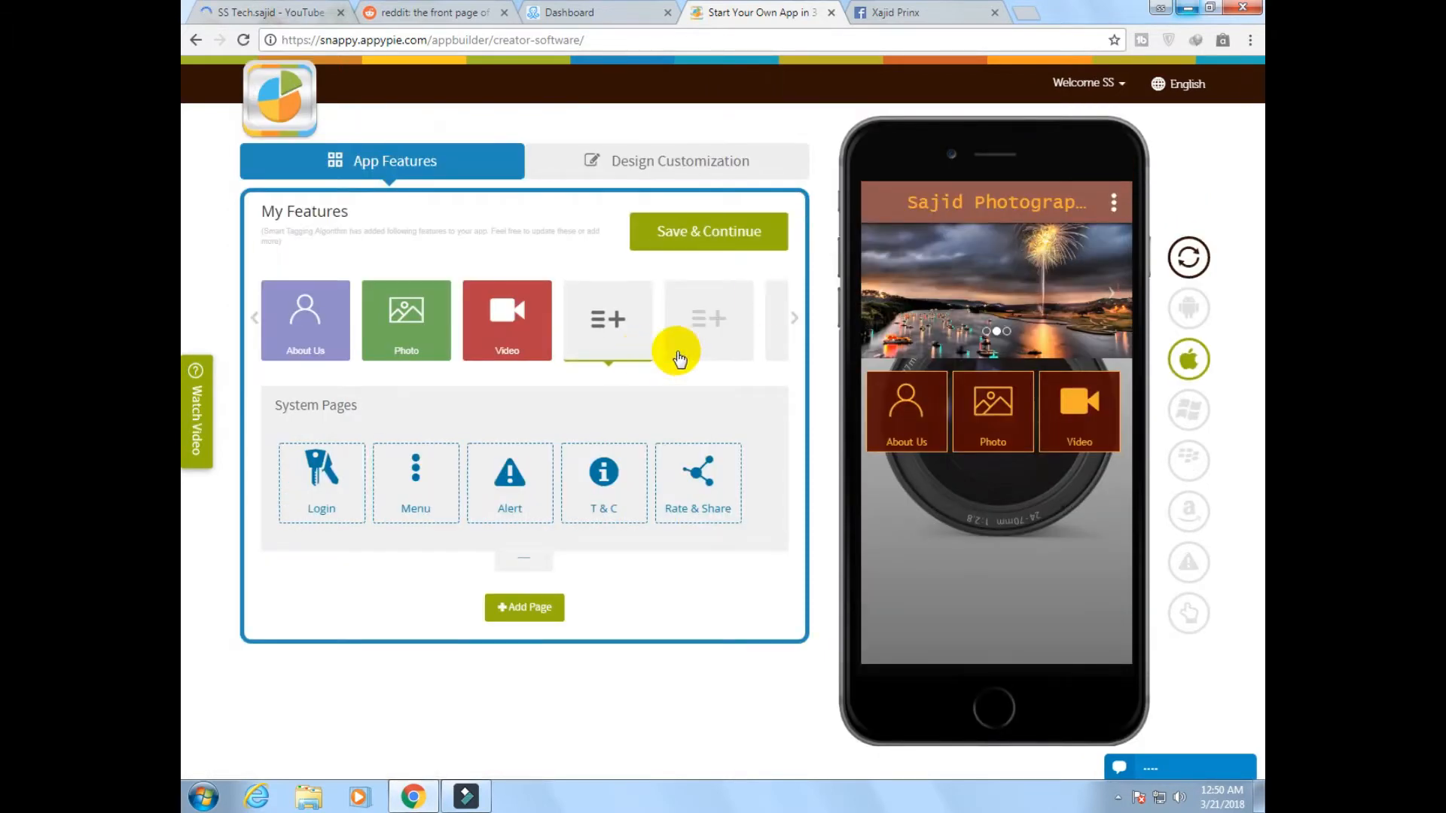
Save the app with its About Us, Photo and Video pages and choose the Free plan to build it
click(971, 394)
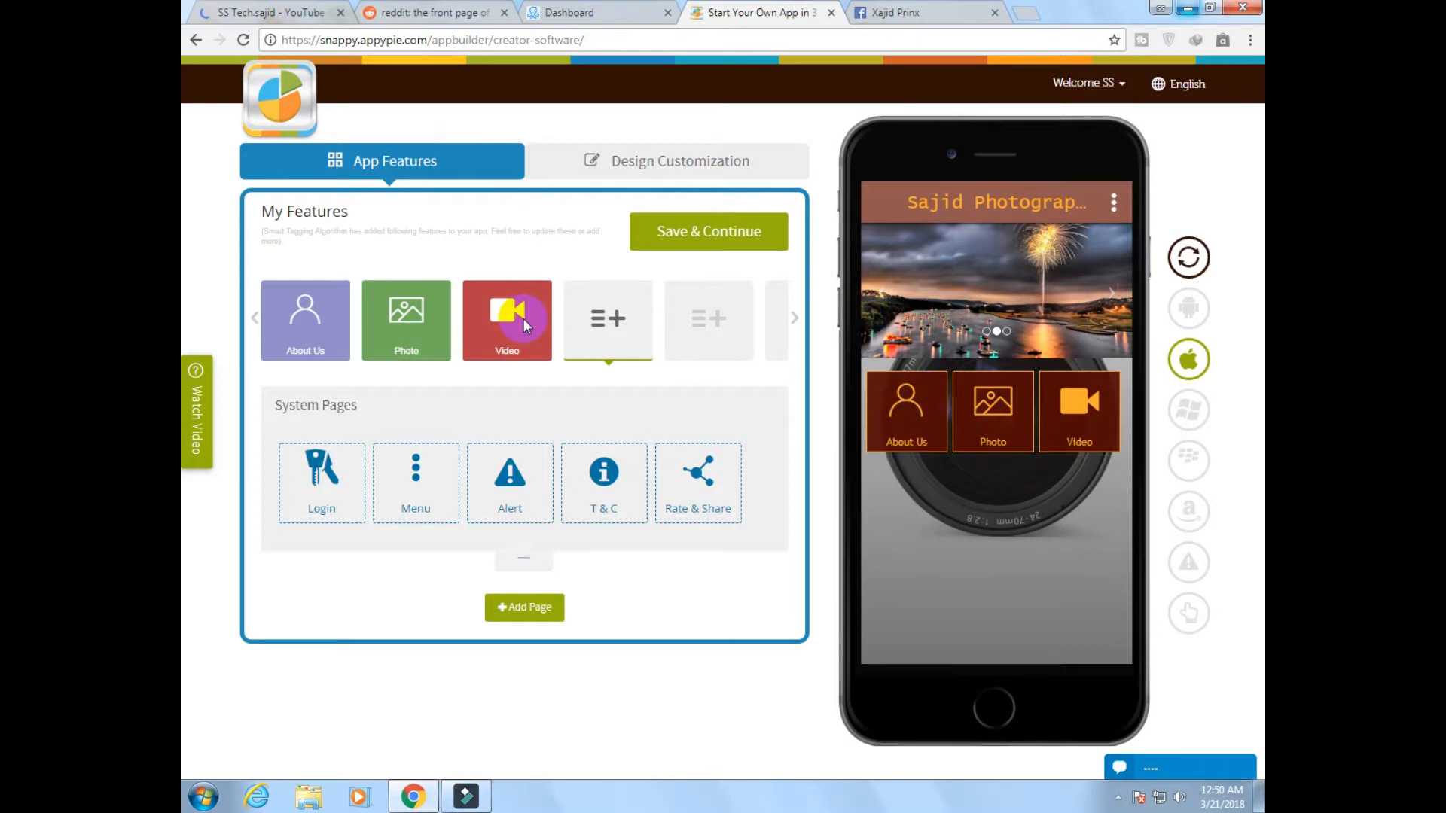
mouse_move(287, 330)
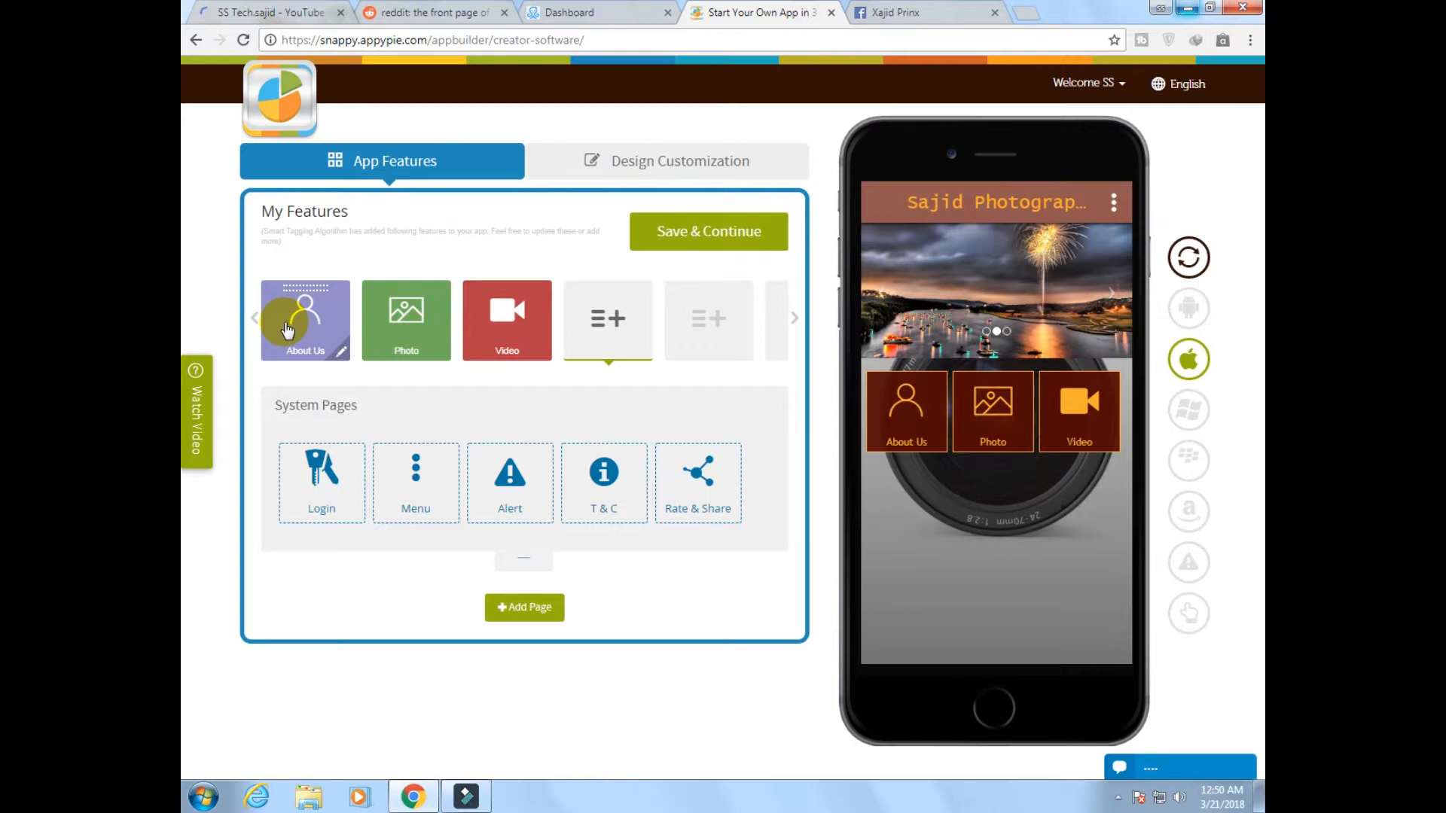
click(703, 239)
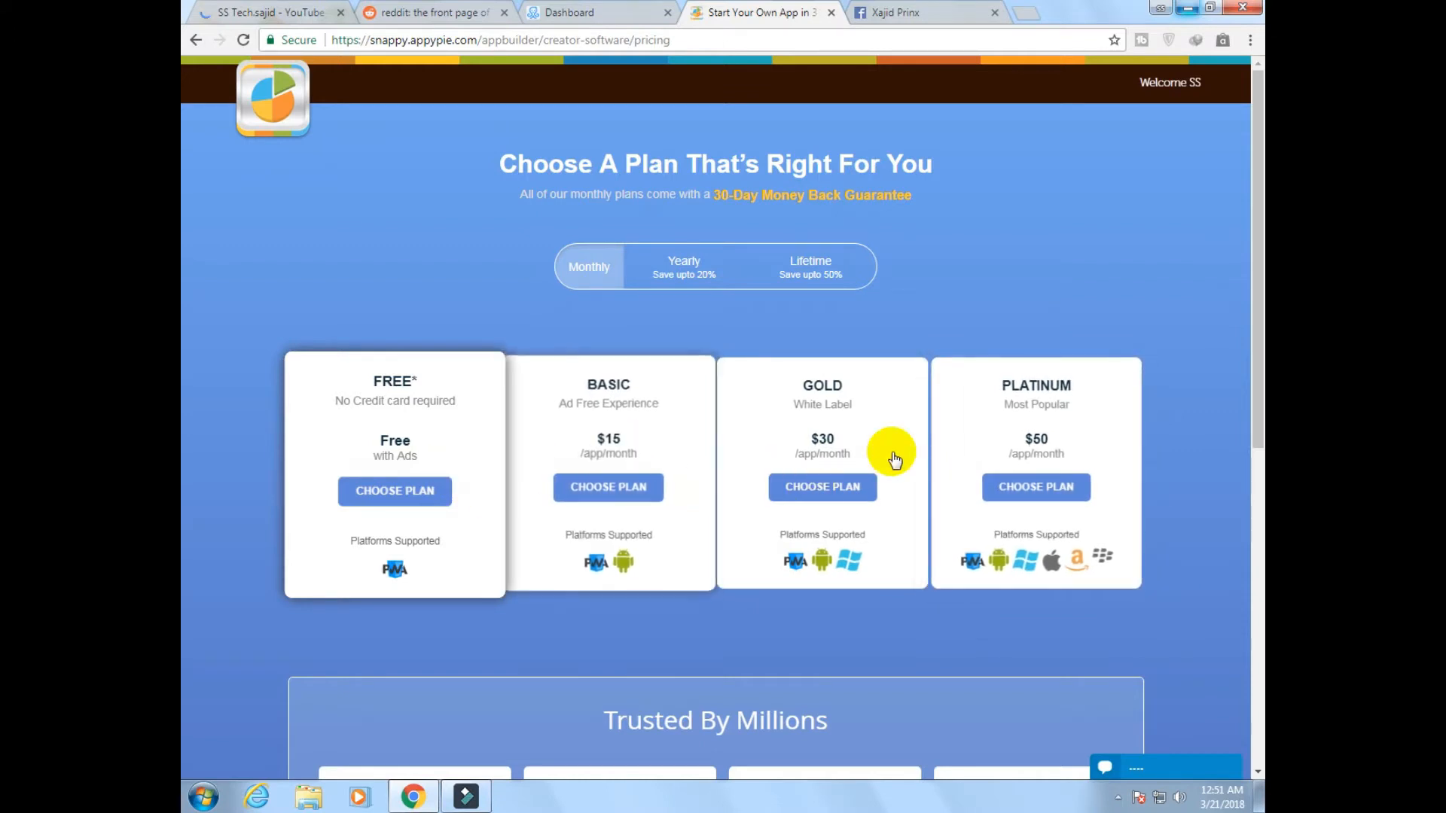
click(413, 496)
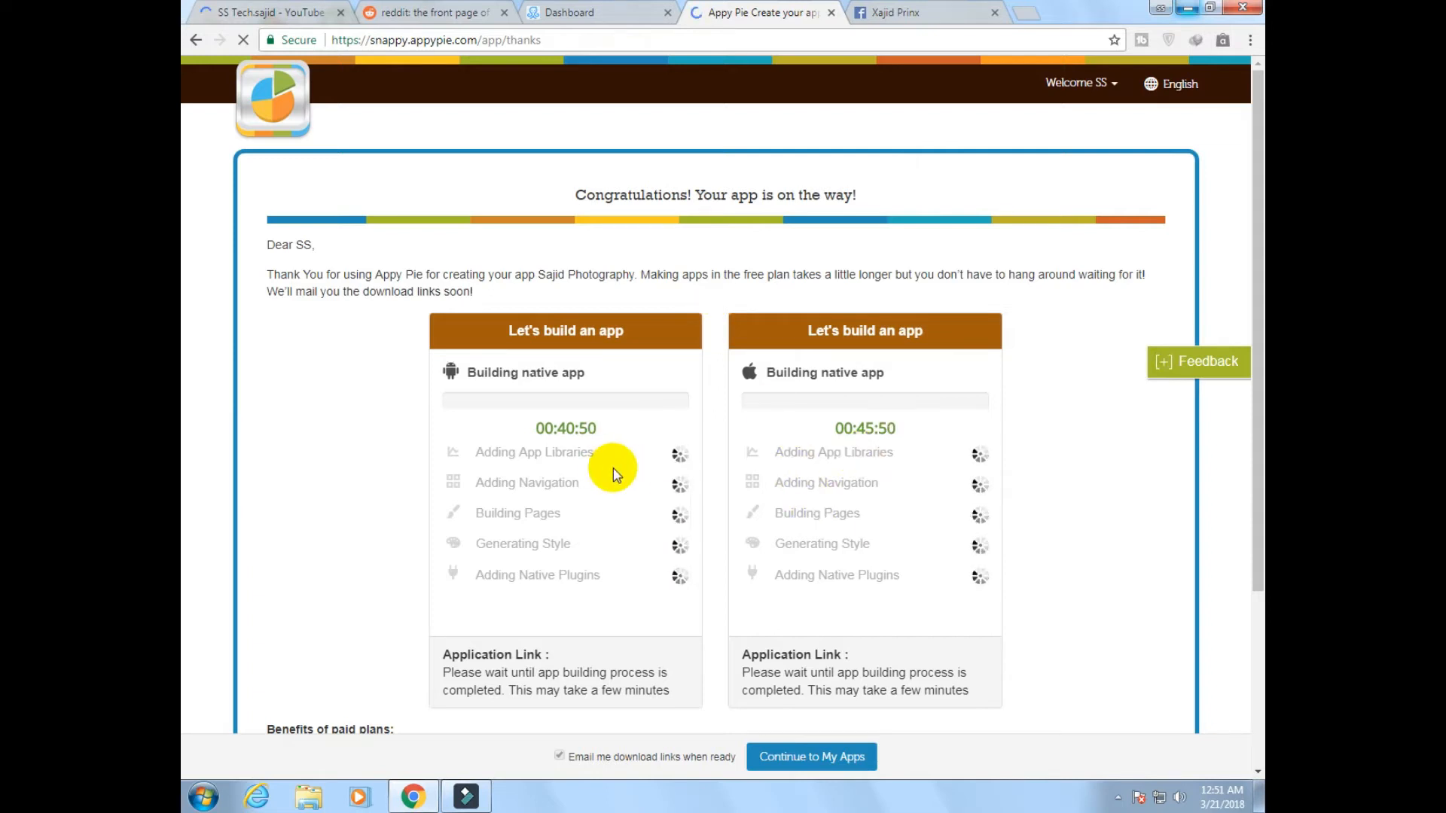
Check the remaining build times for the Android and iOS apps and read the benefits of paid plans
drag(542, 427, 593, 429)
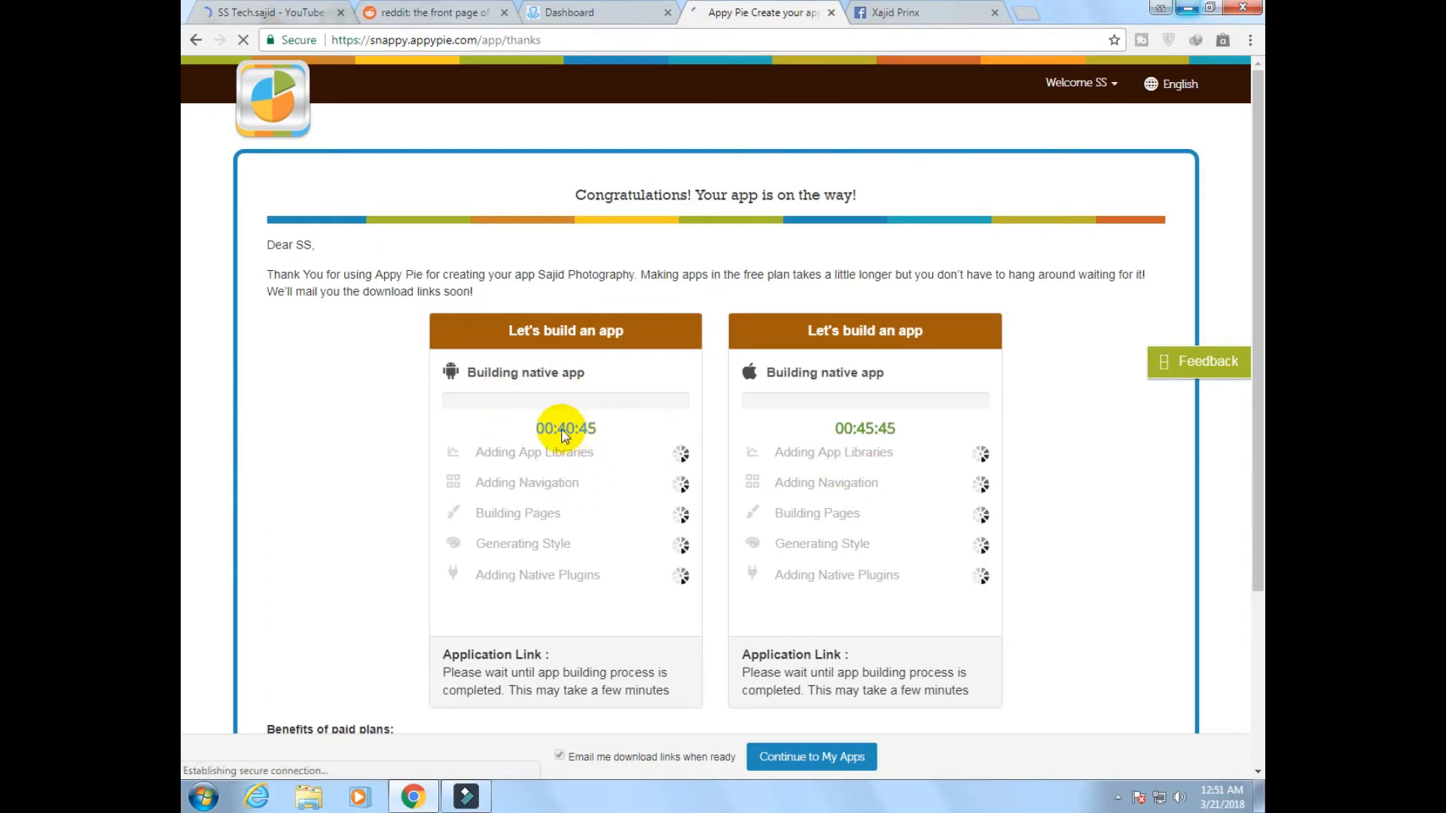
mouse_move(856, 428)
mouse_down()
mouse_move(894, 433)
mouse_move(876, 431)
mouse_up()
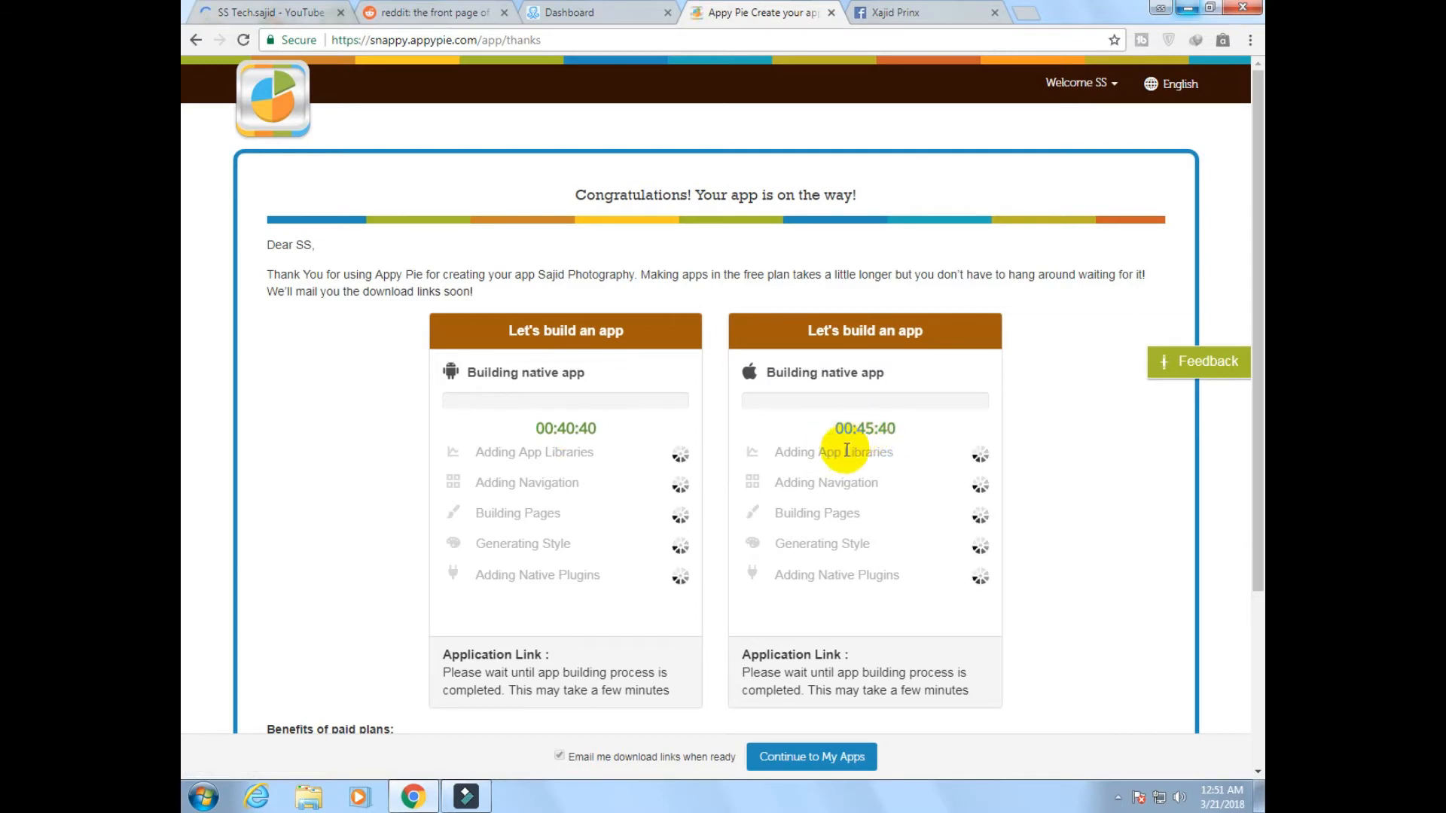
scroll(704, 494, down, 3)
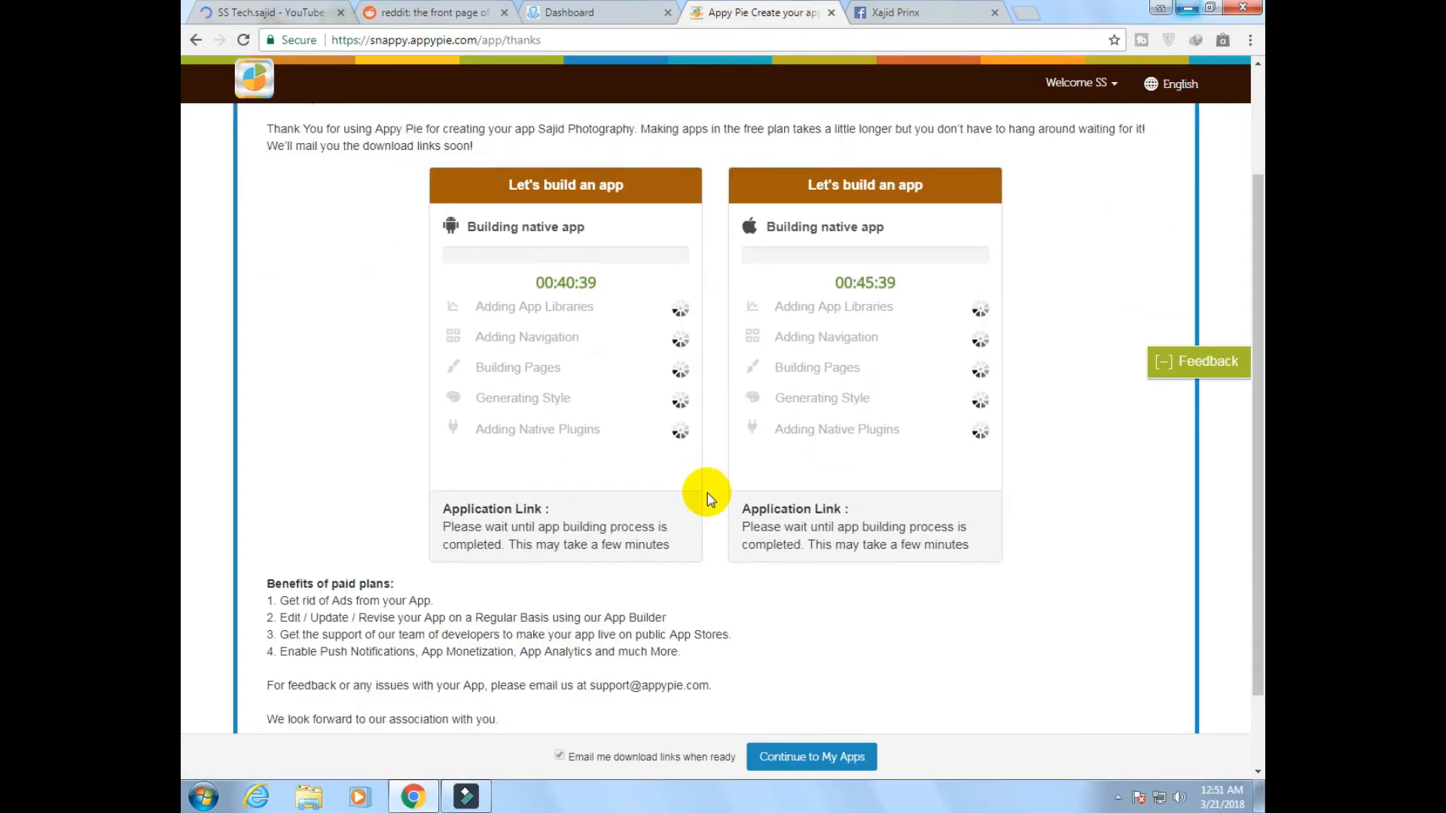
scroll(707, 492, up, 2)
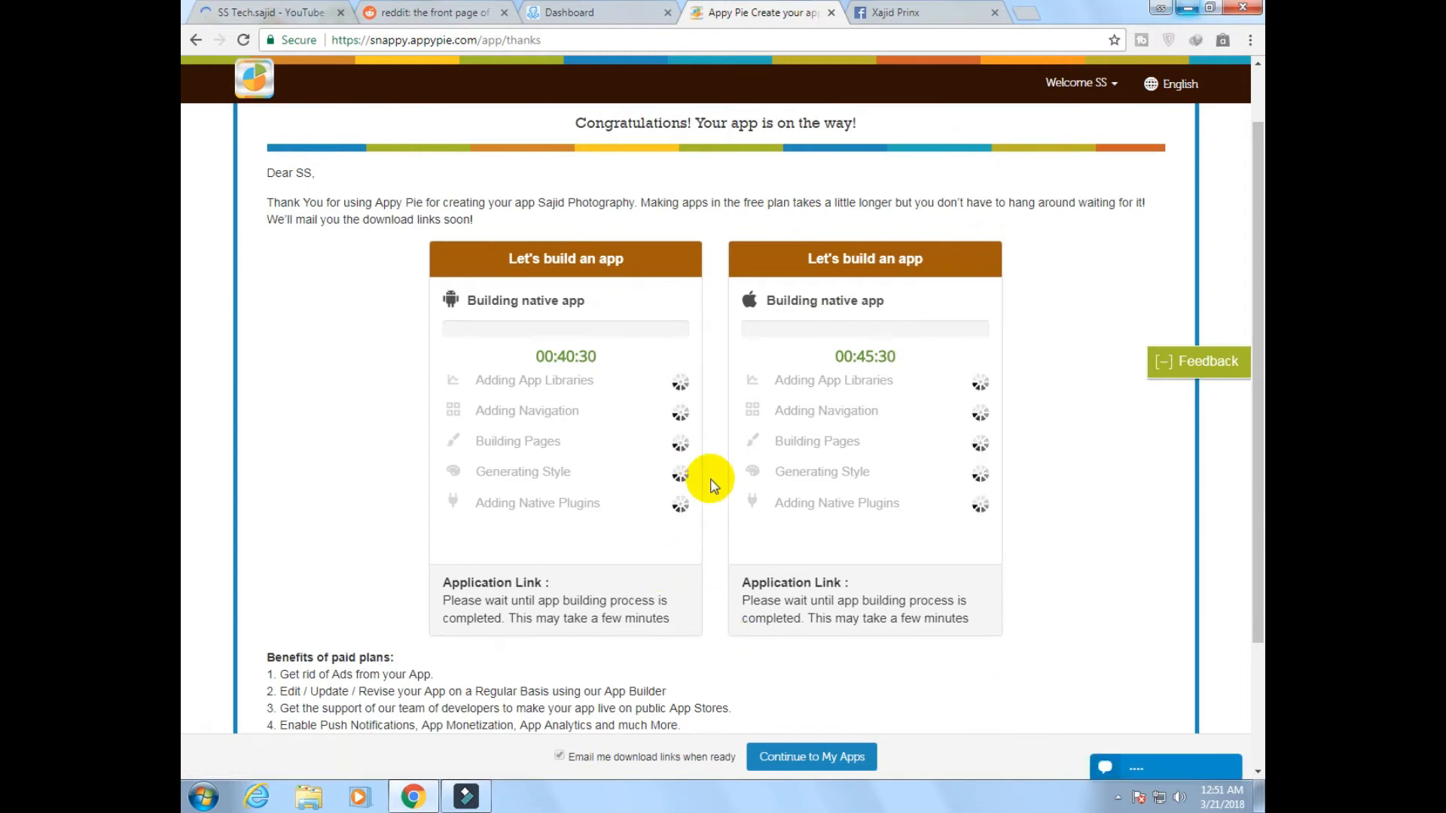
click(1118, 796)
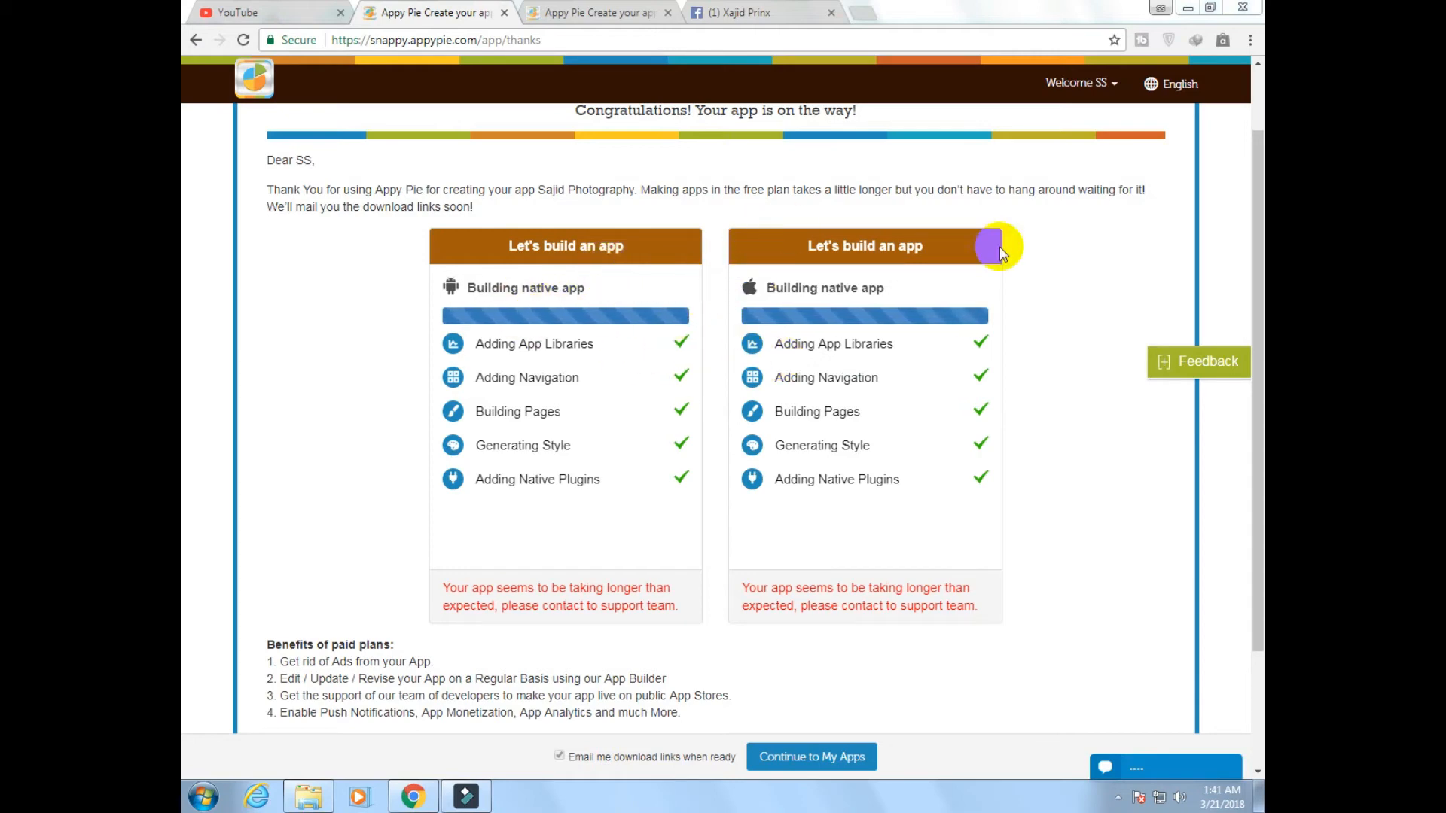
Review the build stages and the status notices under the Android and iOS apps
scroll(1080, 300, up, 1)
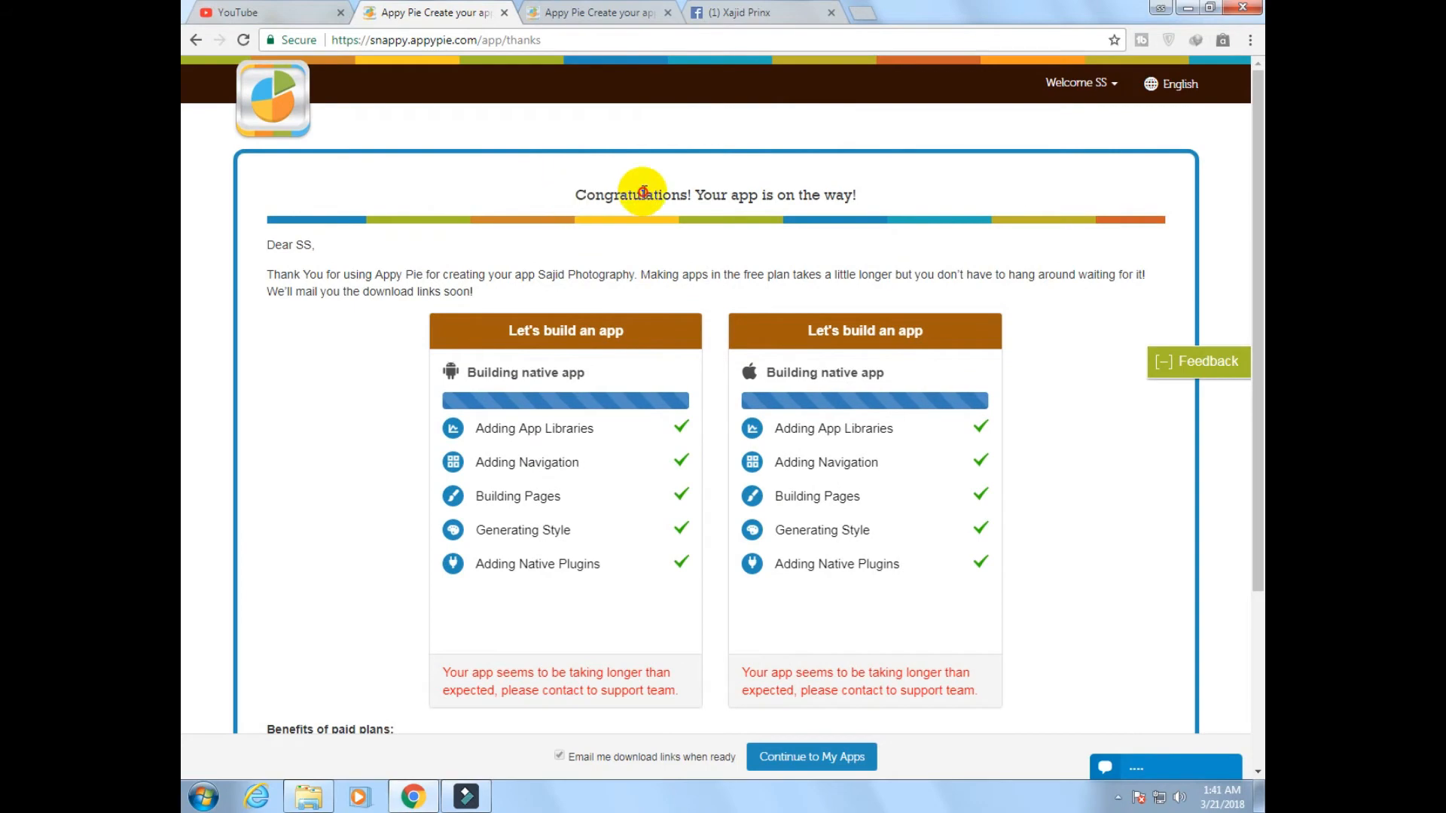
drag(642, 193, 855, 193)
scroll(920, 291, down, 2)
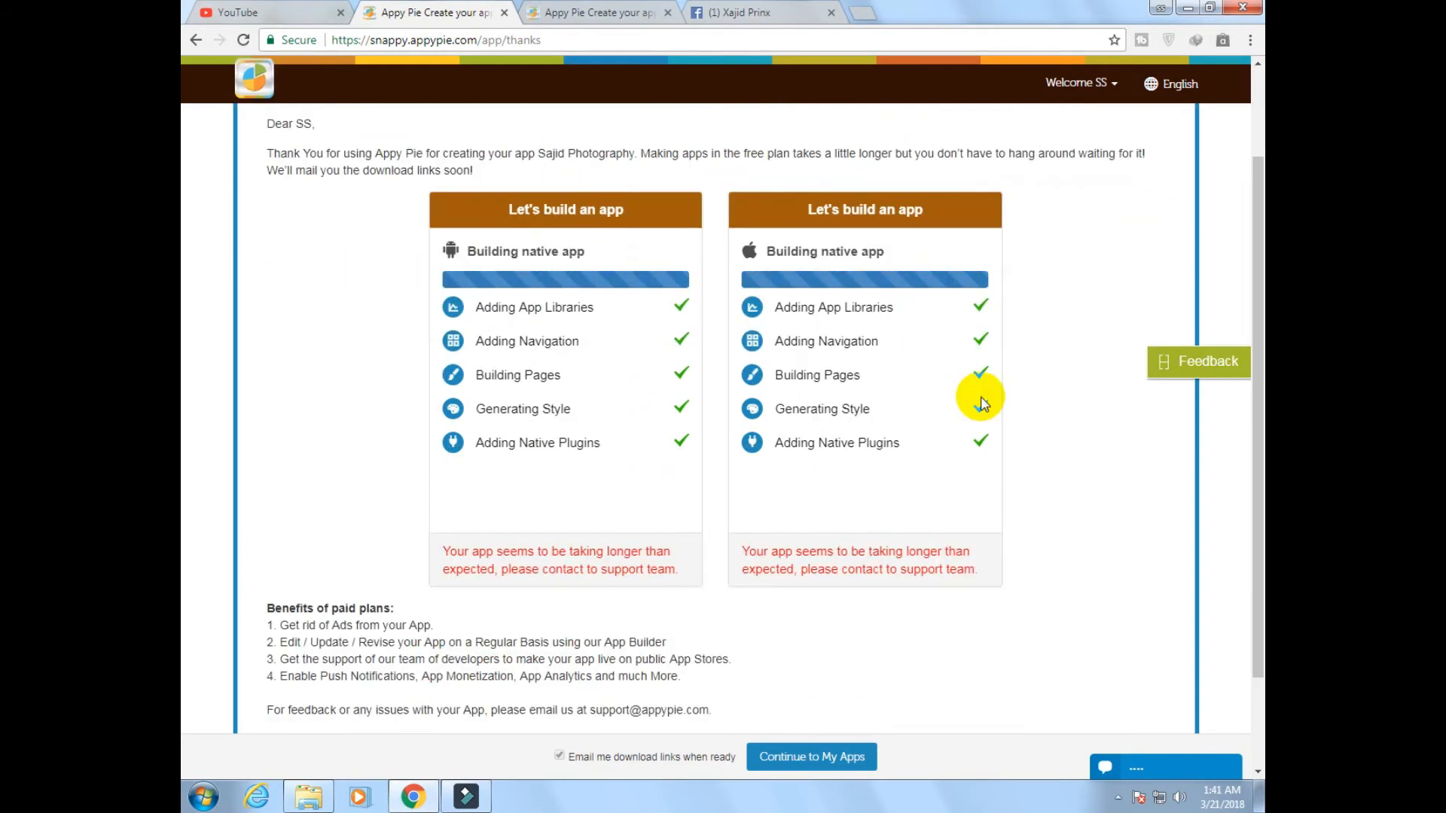
scroll(828, 539, down, 1)
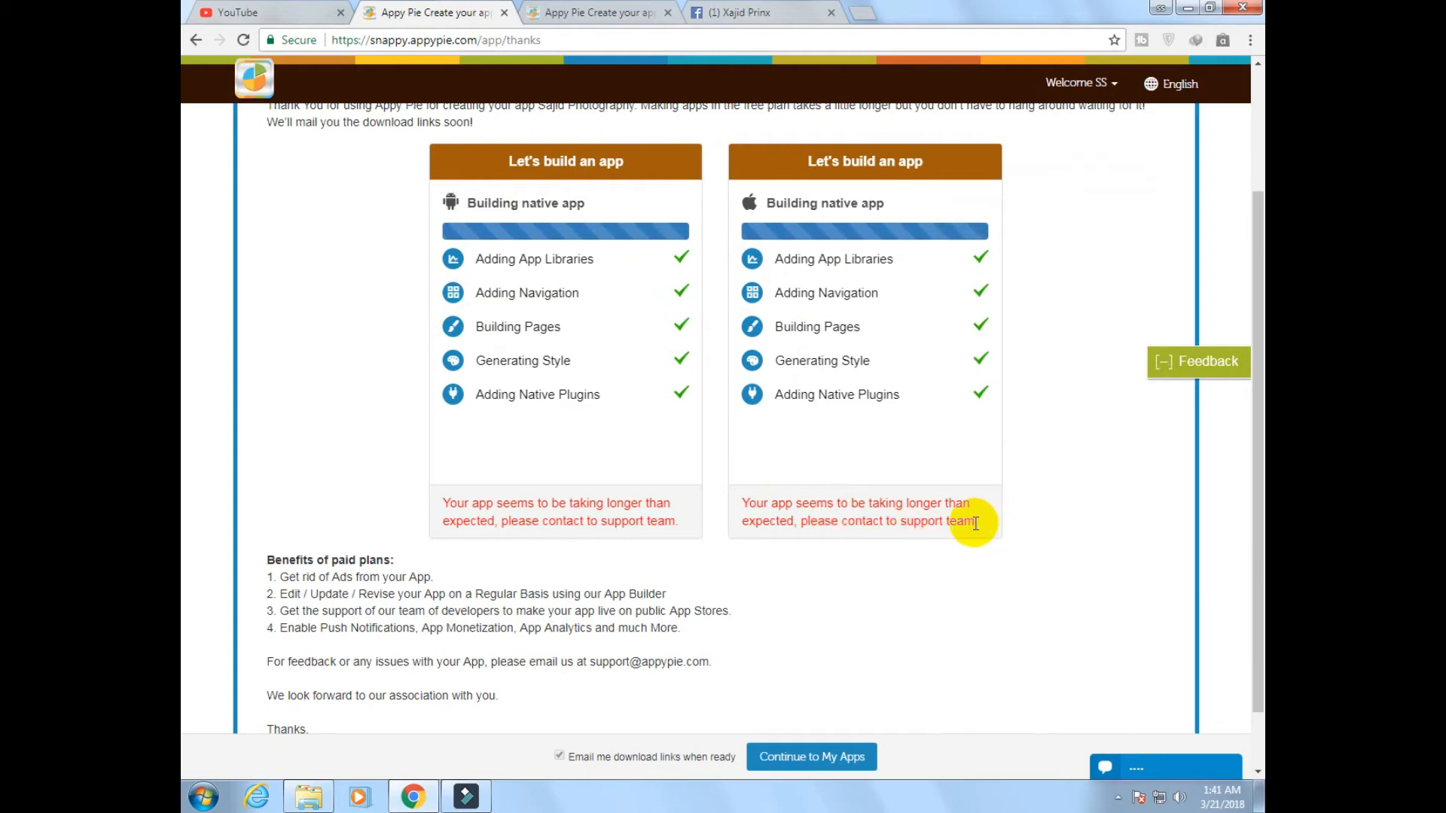
drag(975, 522, 735, 506)
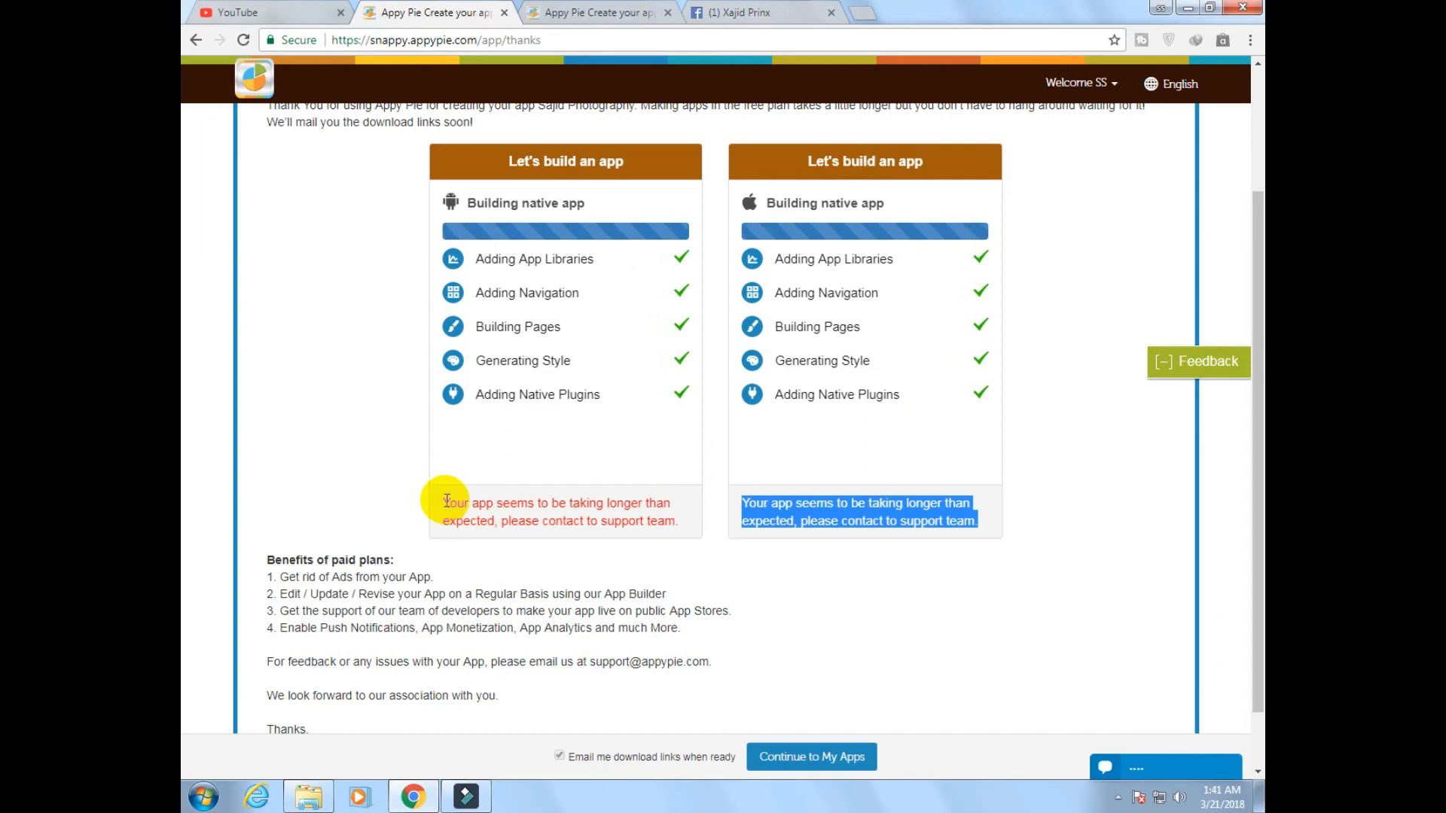
drag(446, 500, 684, 527)
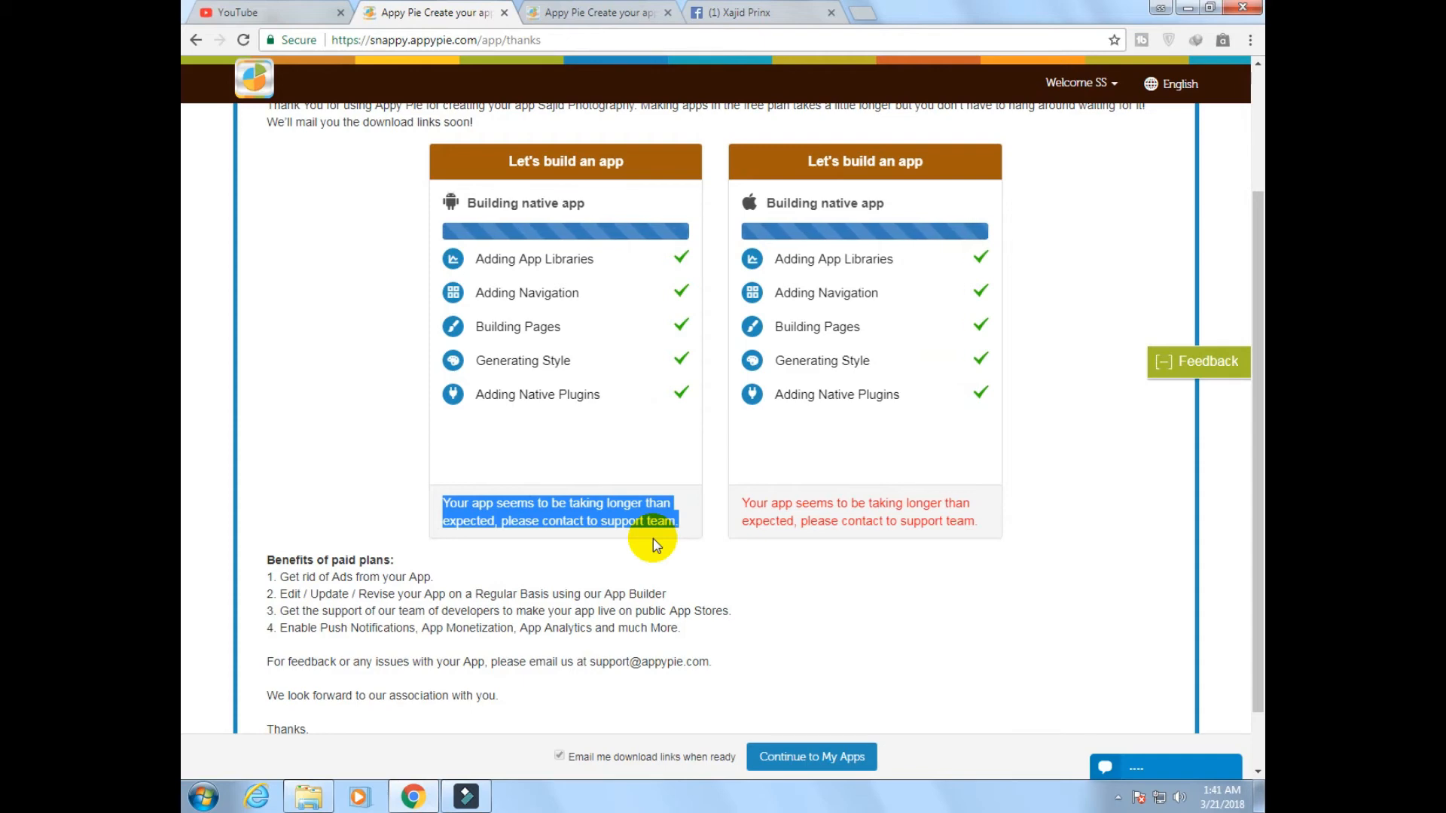
scroll(653, 539, up, 3)
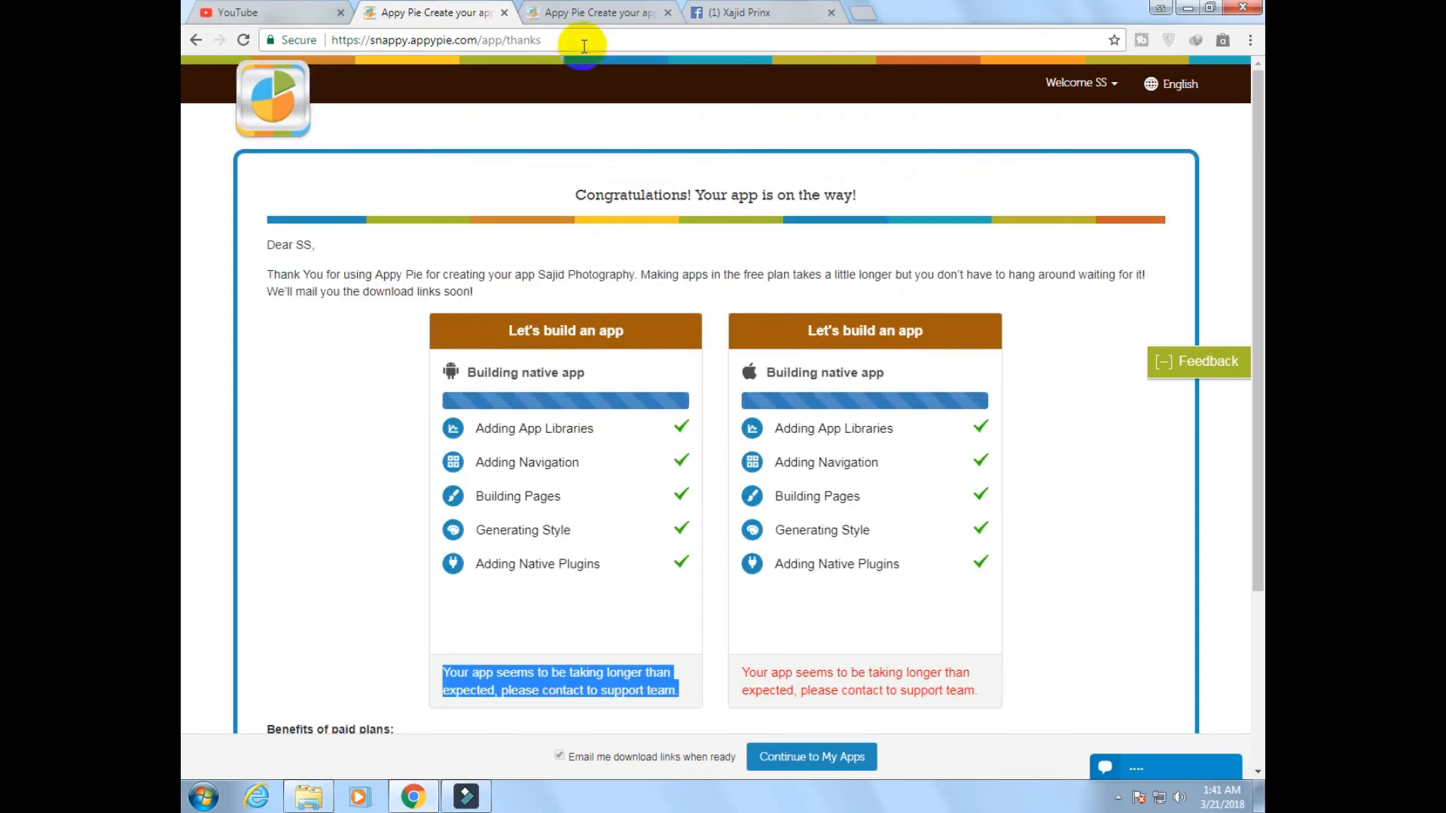
Switch to the App as a website page and preview the About Us page in the HTML5 mobile app
click(583, 12)
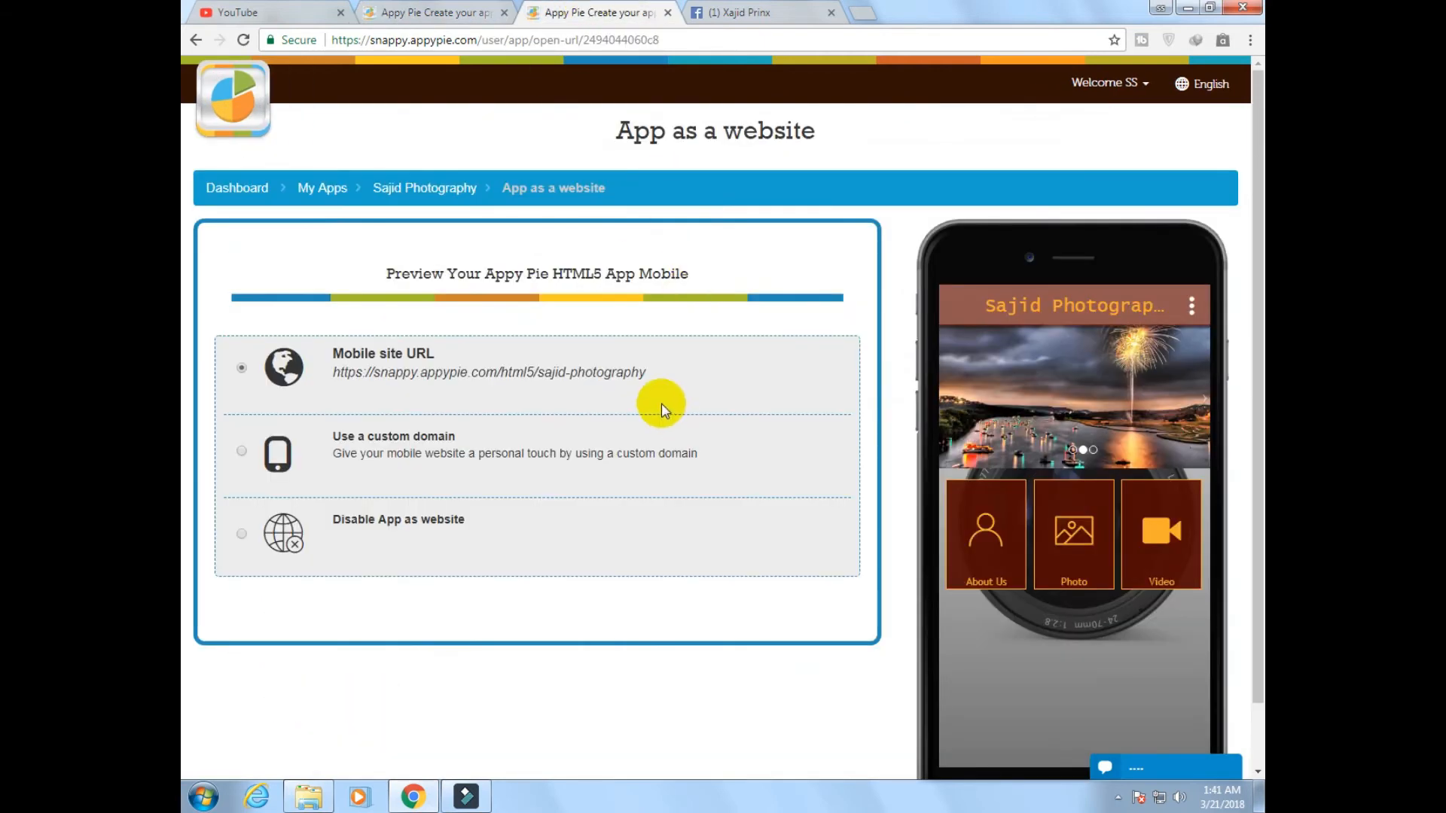
drag(390, 273, 748, 302)
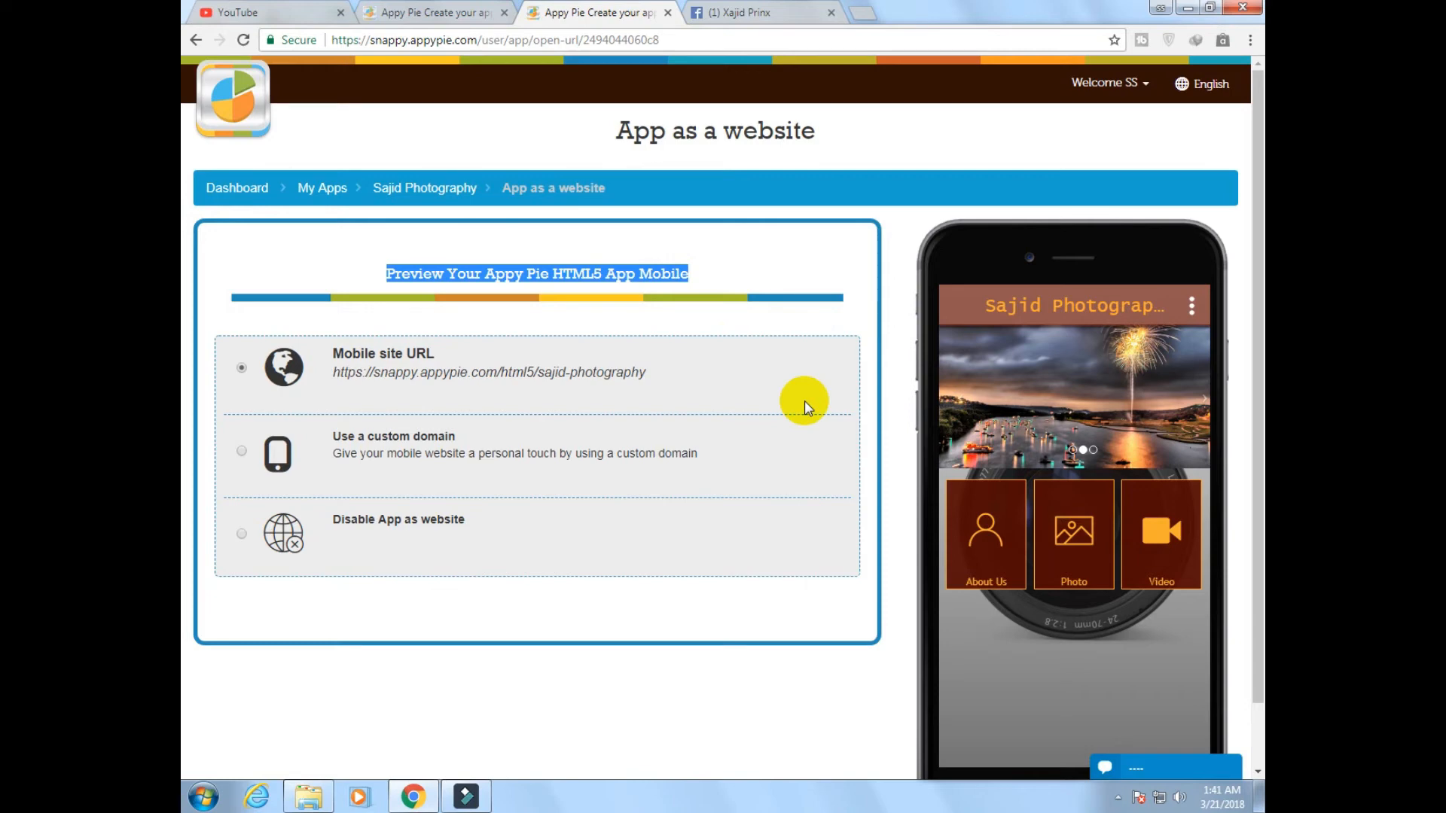
scroll(798, 404, down, 1)
click(1000, 452)
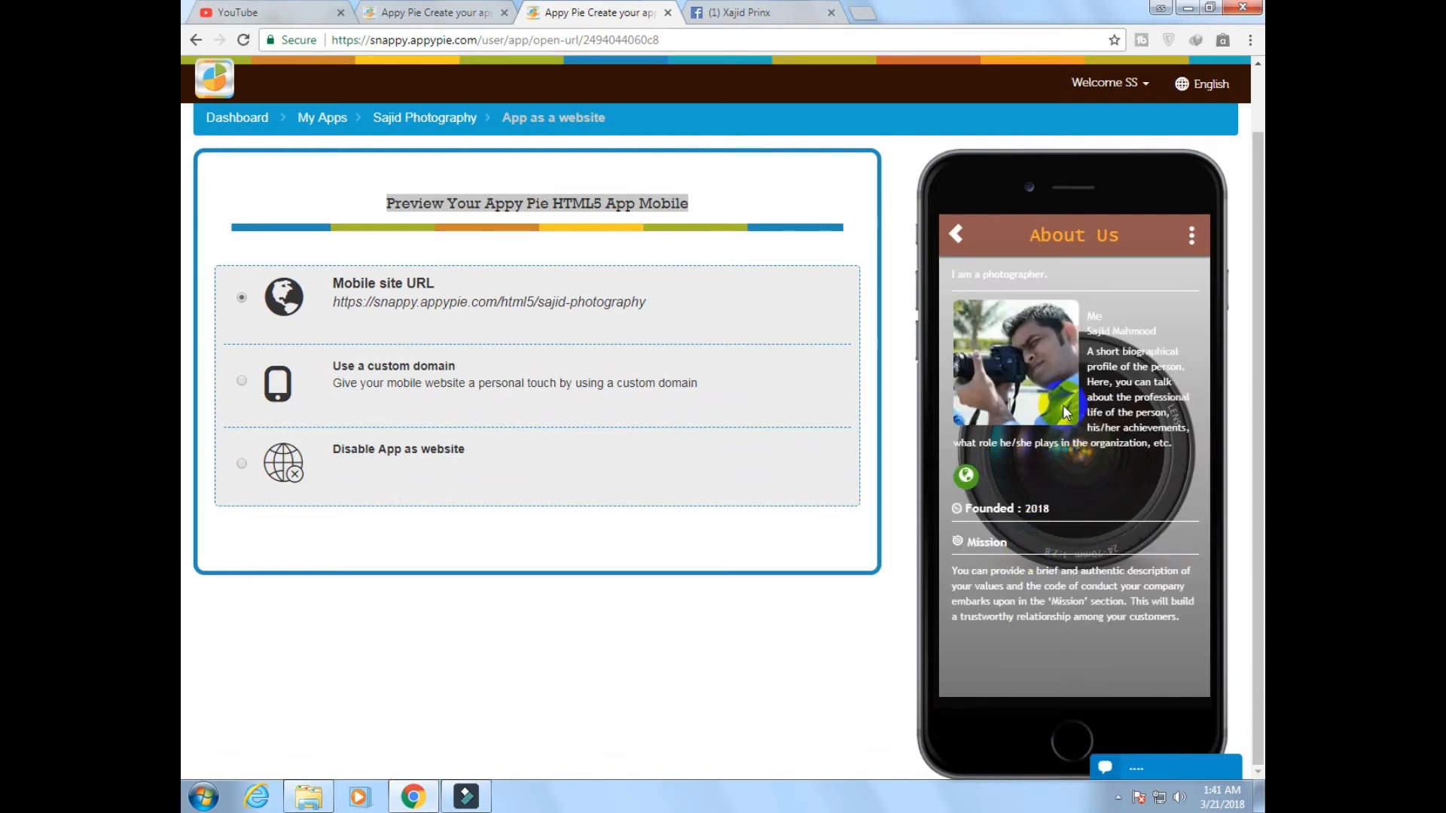
click(956, 234)
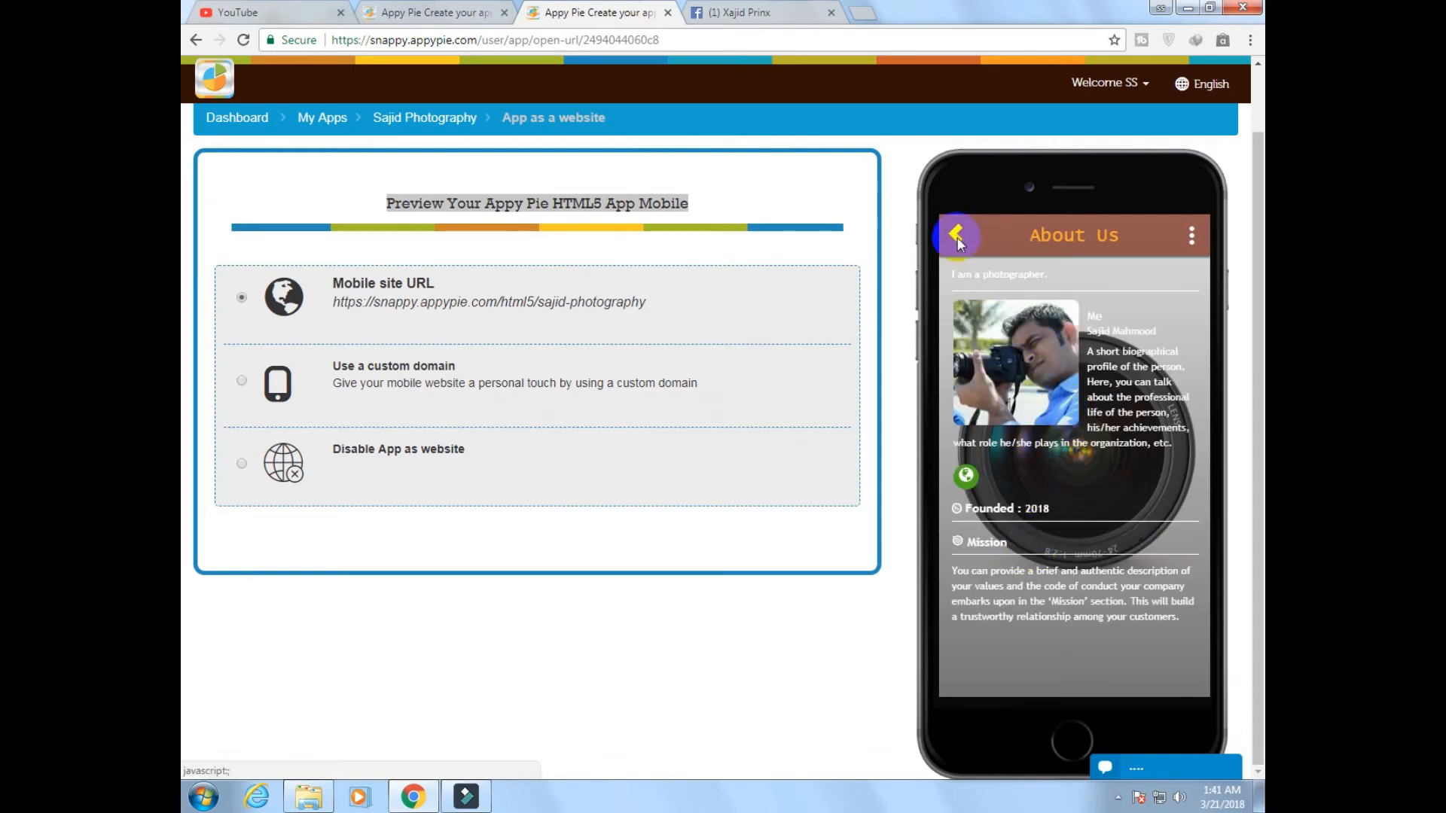
Preview the Photo page, viewing the Profile Pictures and Timeline Photos albums from Facebook
click(1058, 442)
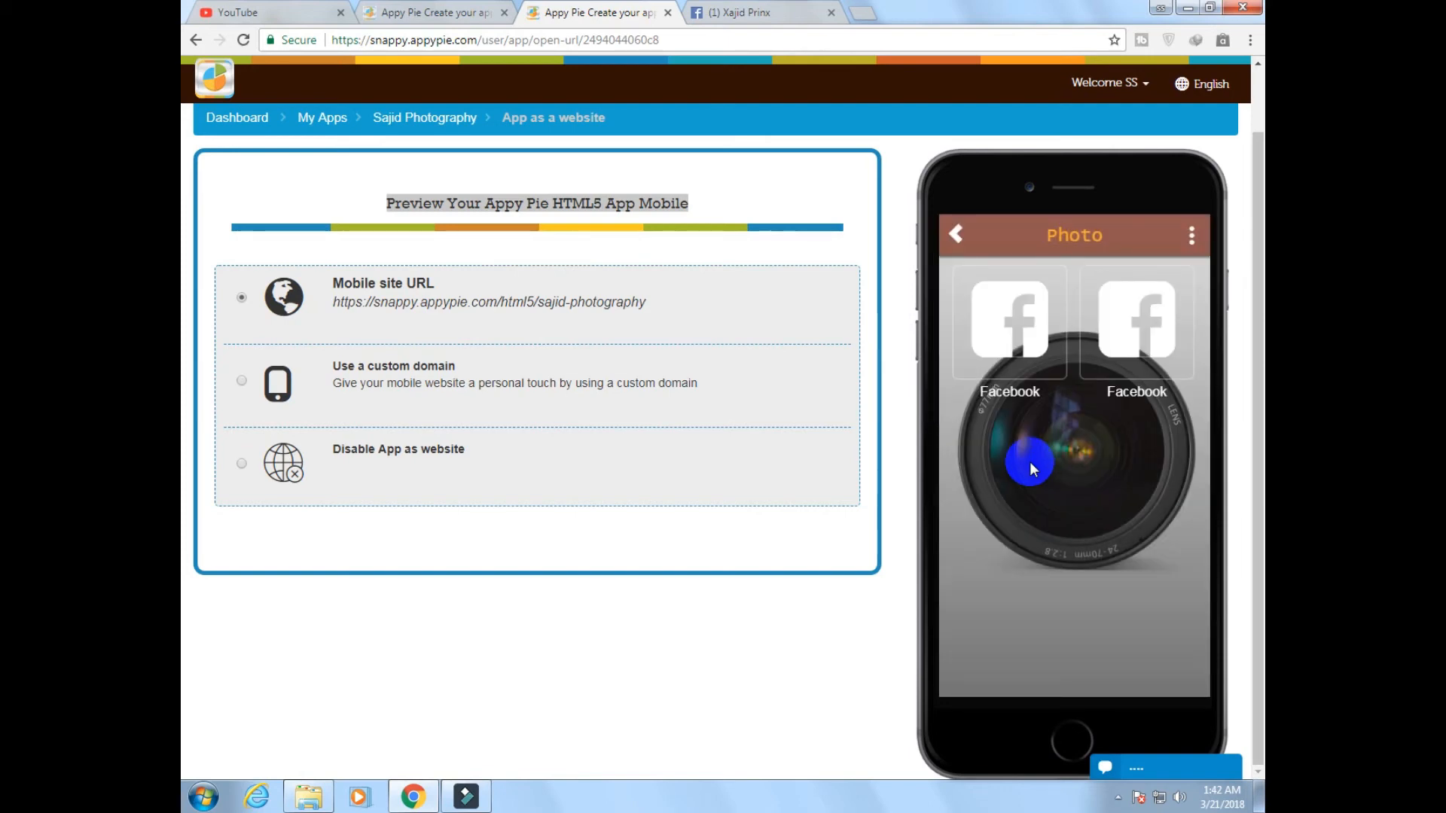
click(1132, 329)
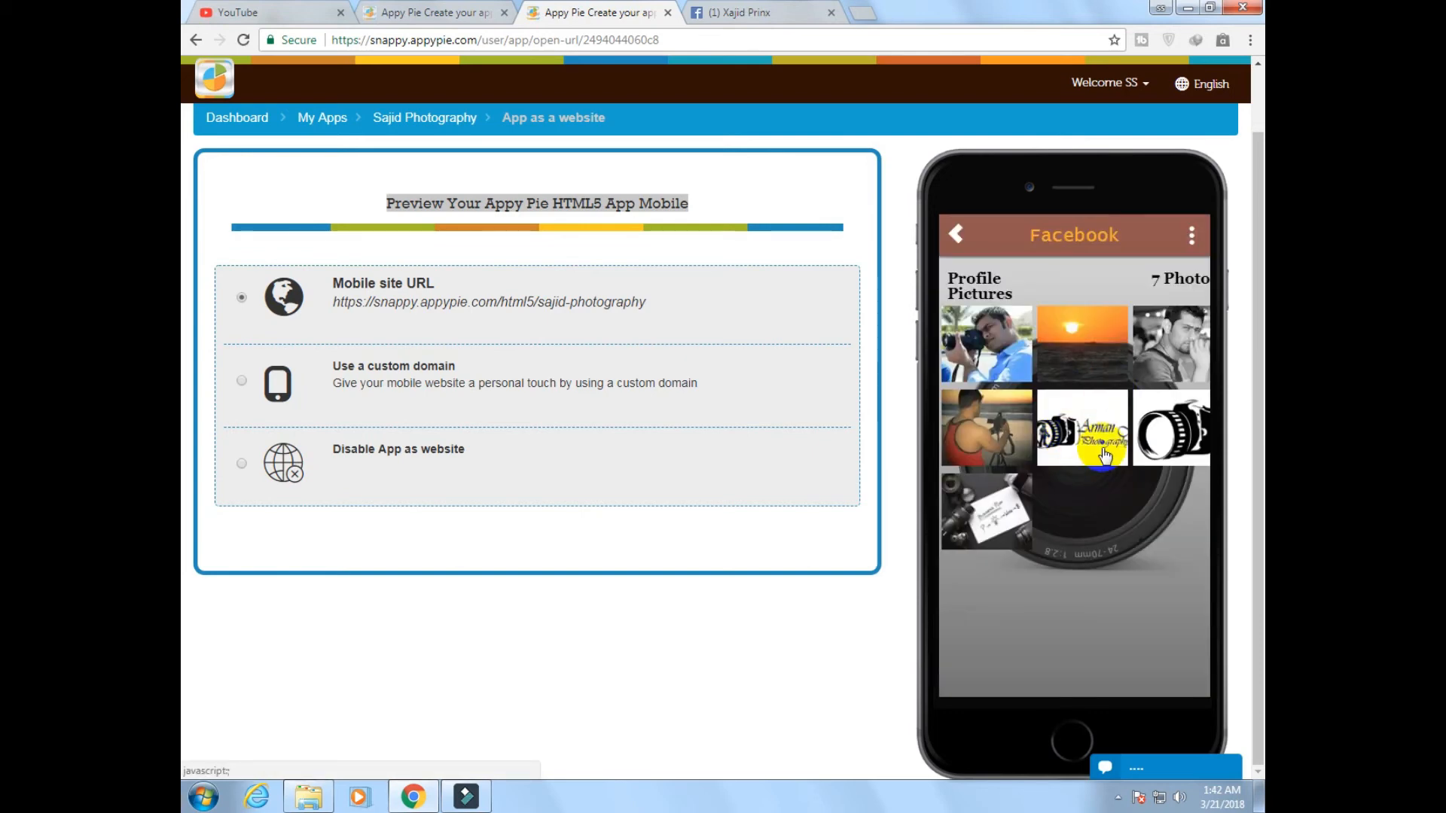
click(954, 234)
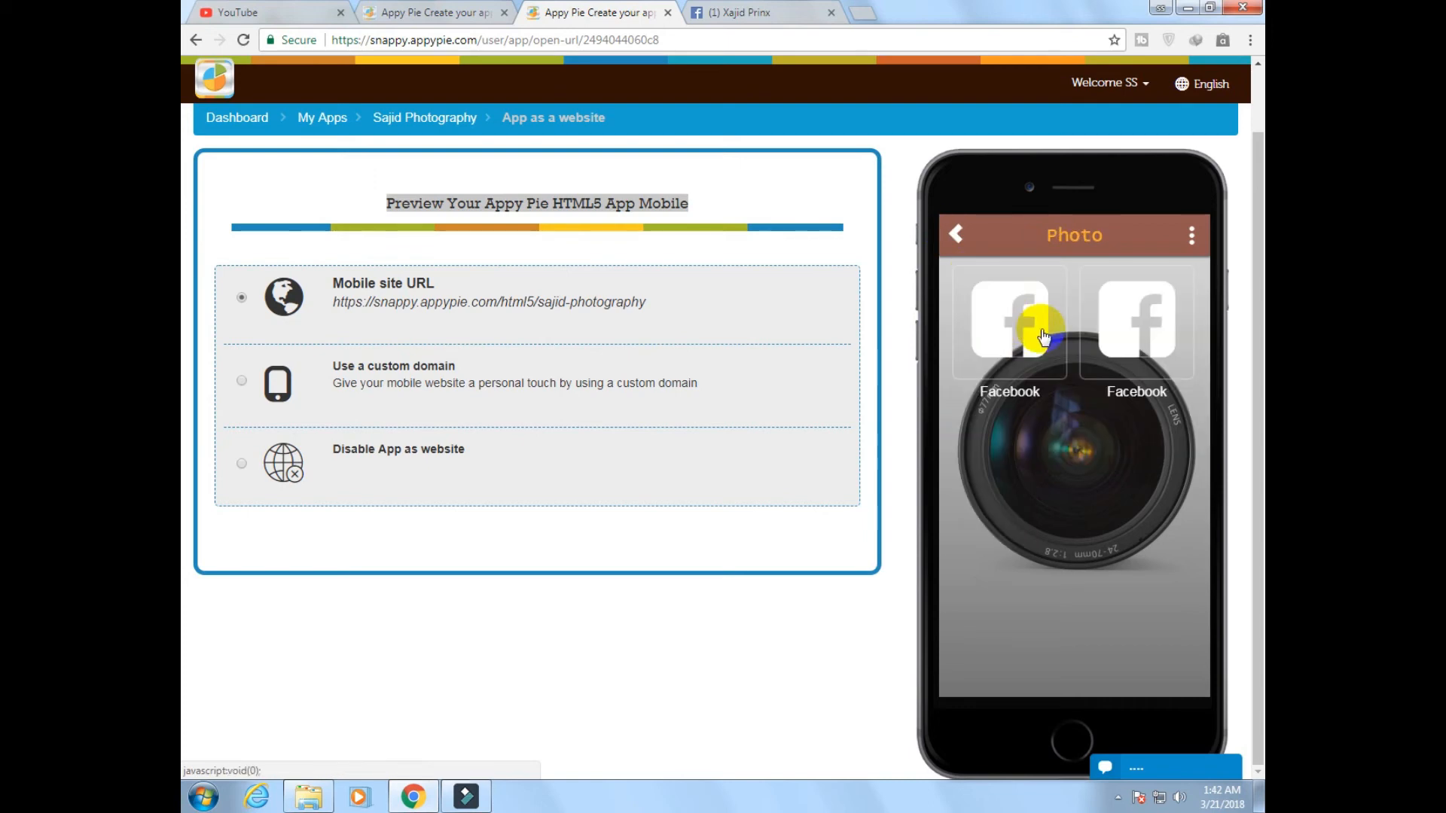
click(1013, 320)
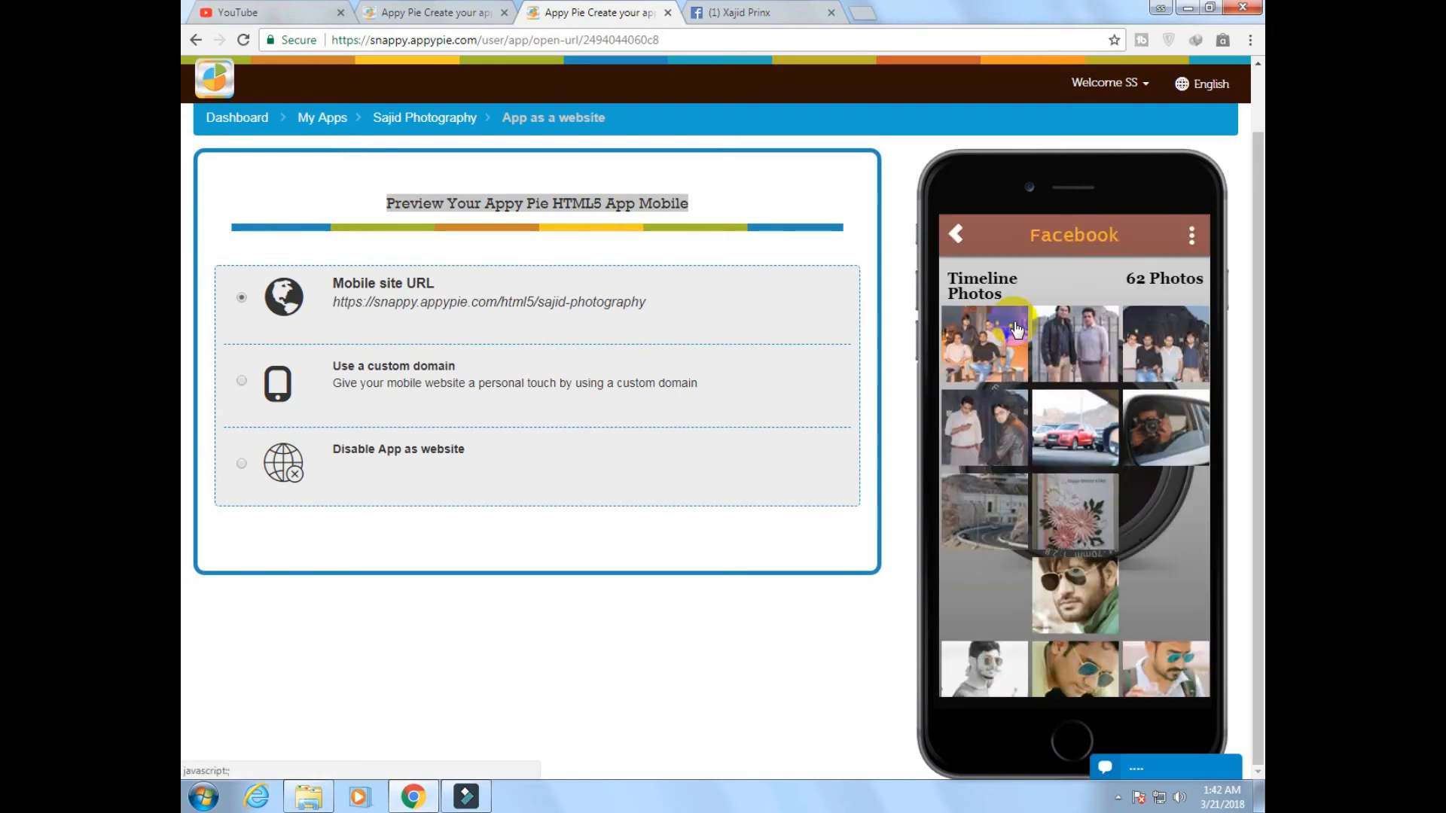
scroll(1092, 470, down, 10)
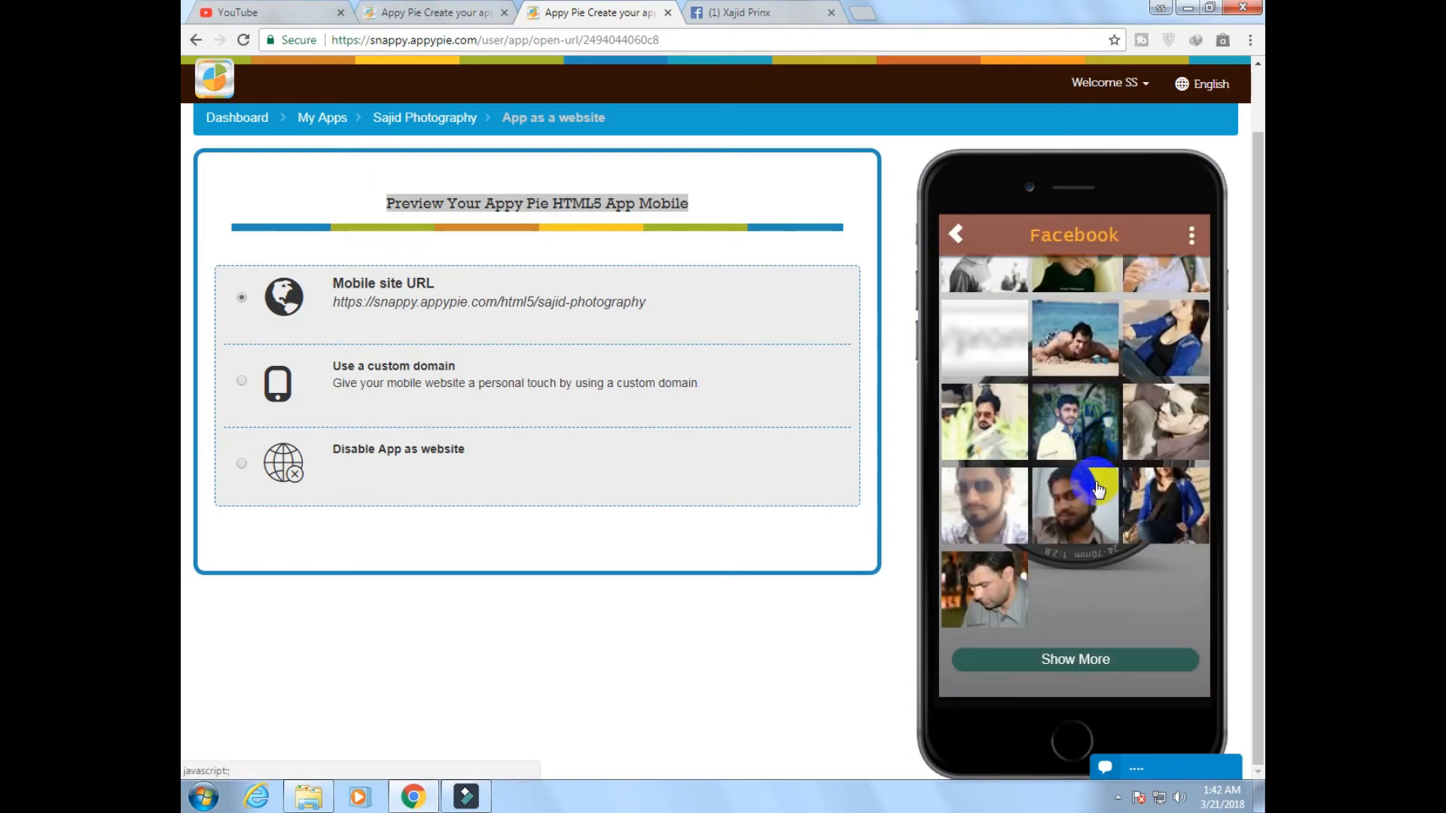
scroll(1097, 490, up, 10)
click(955, 235)
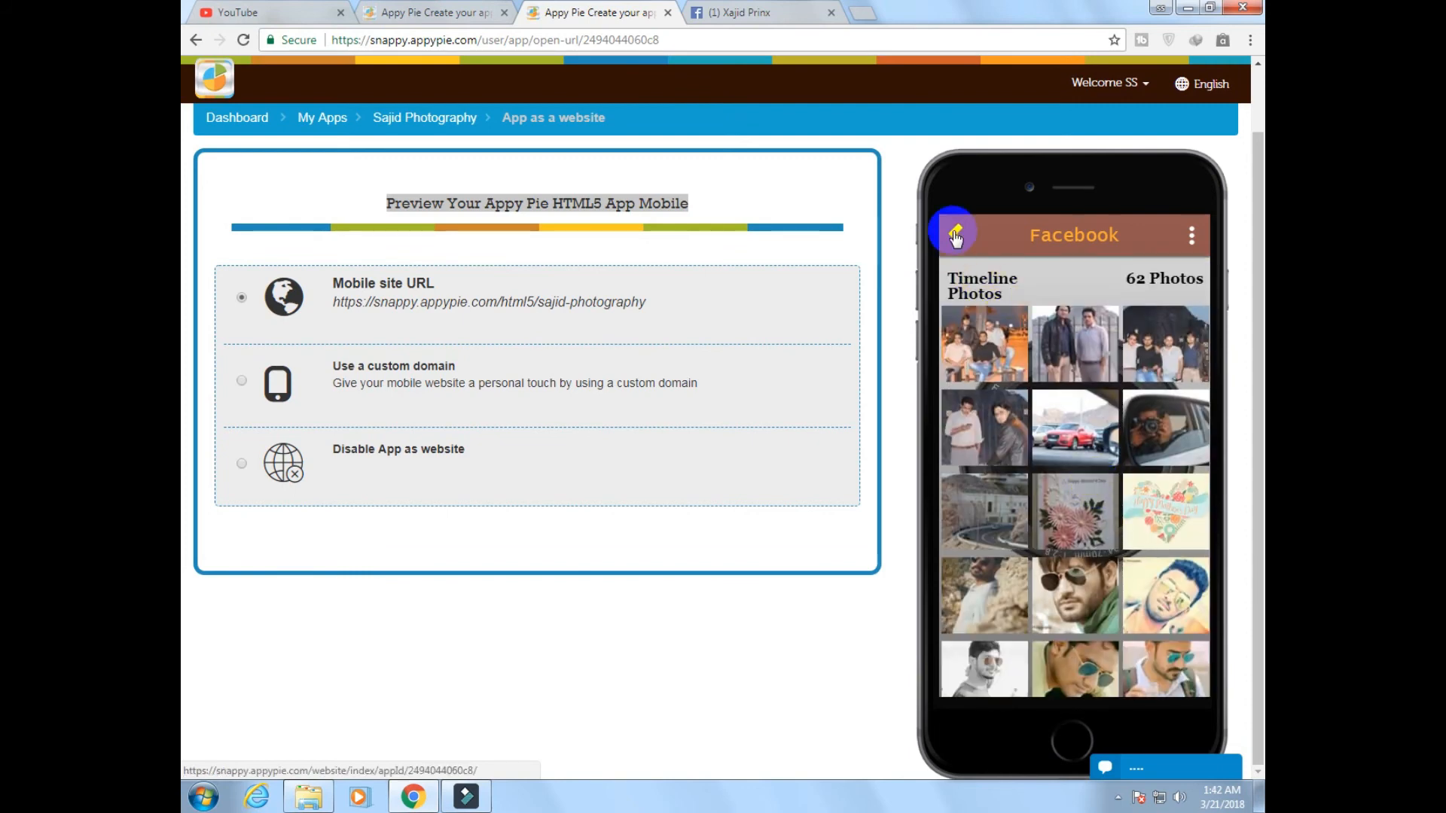
click(955, 238)
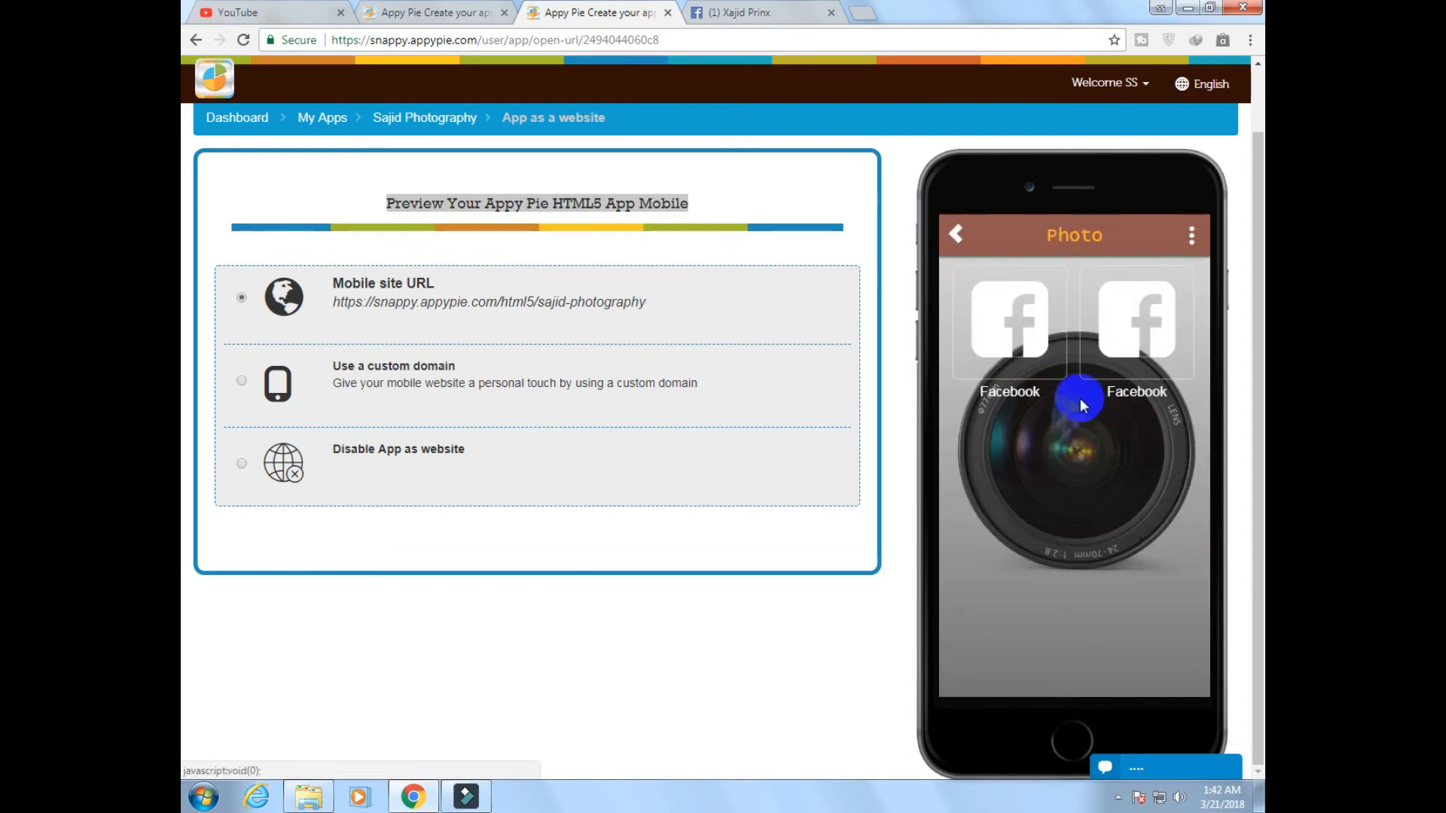
Preview the app's Video page and browse through its YouTube video list
click(1155, 463)
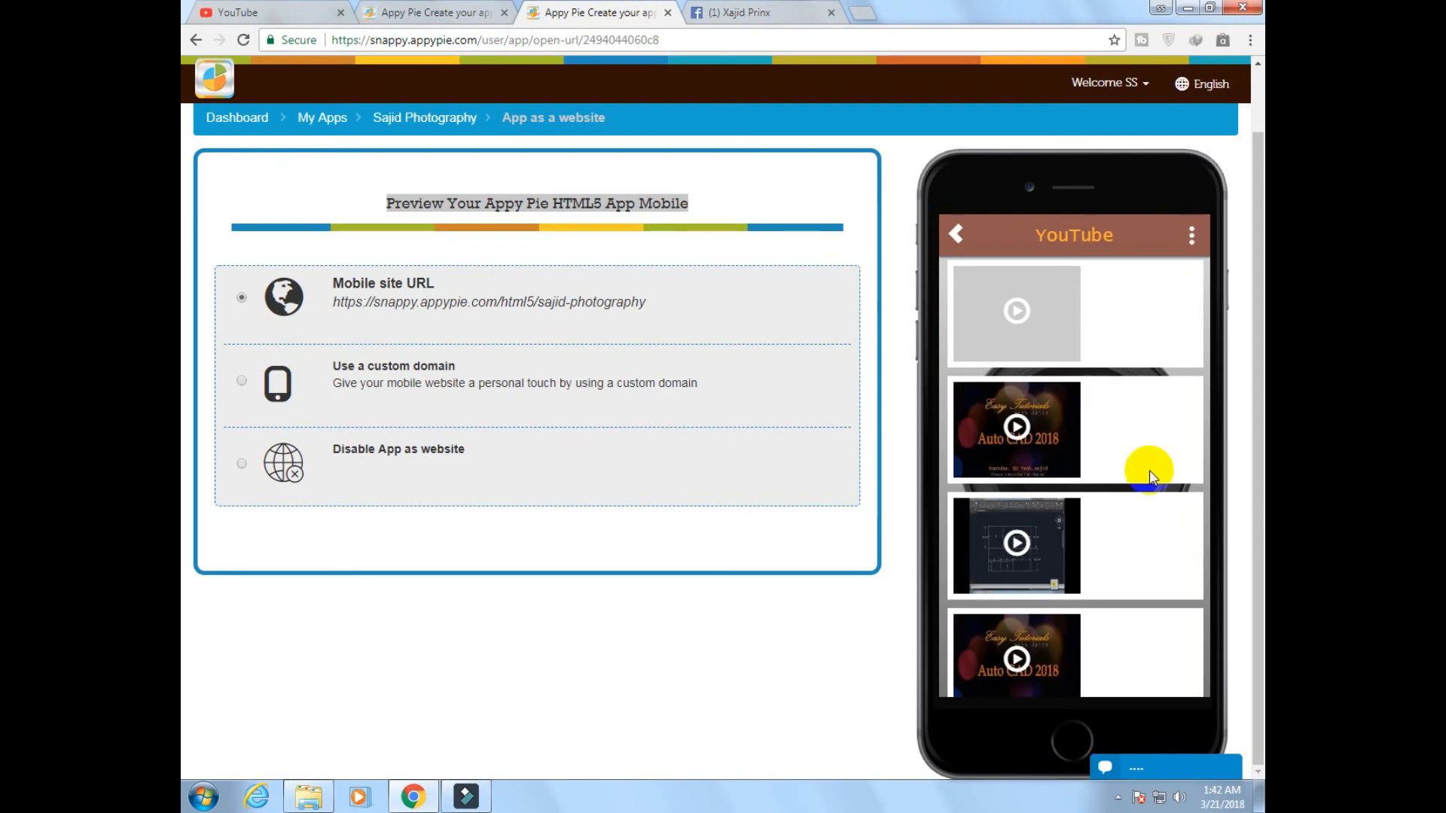
scroll(1105, 384, down, 3)
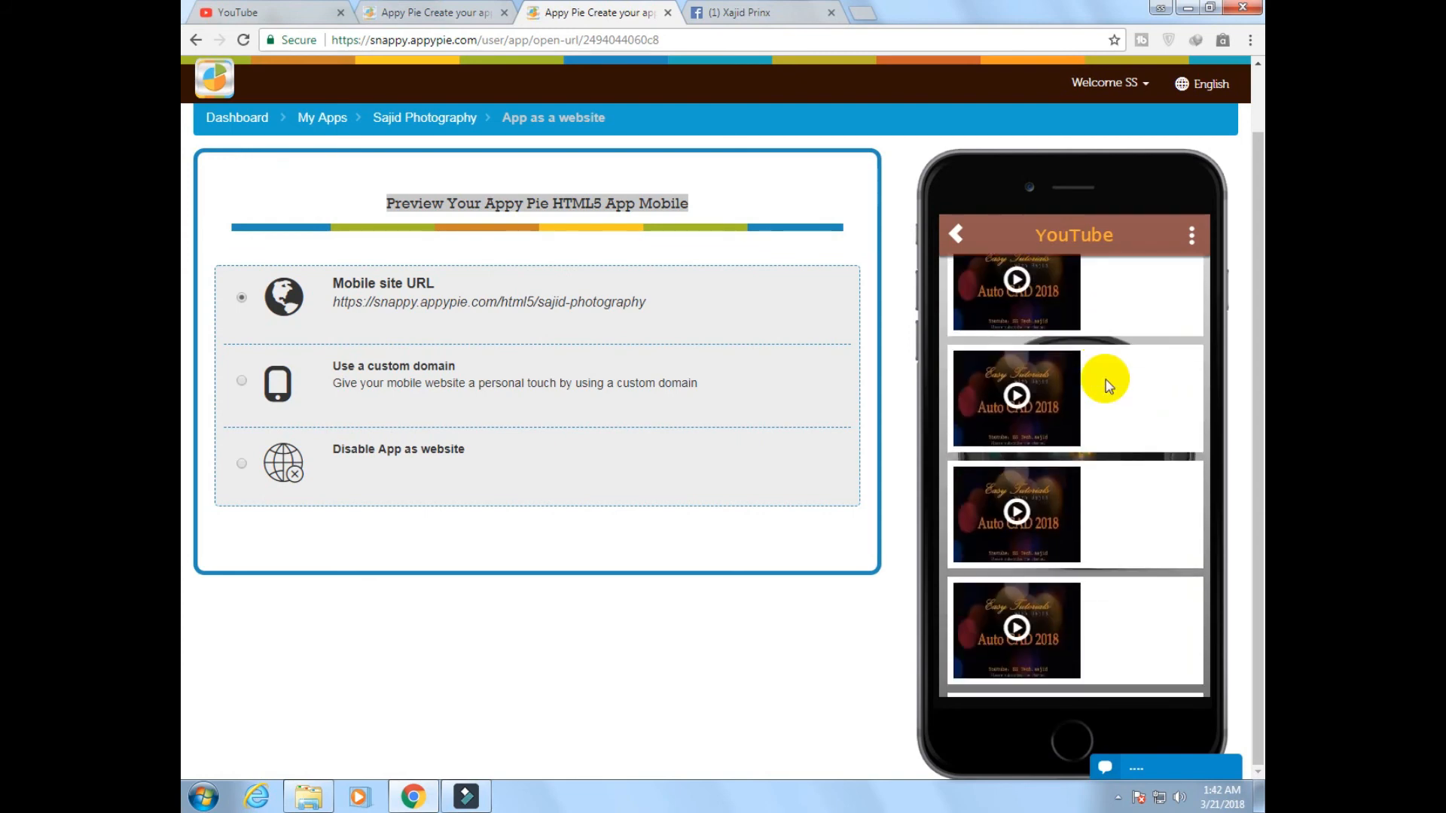
scroll(1105, 379, down, 5)
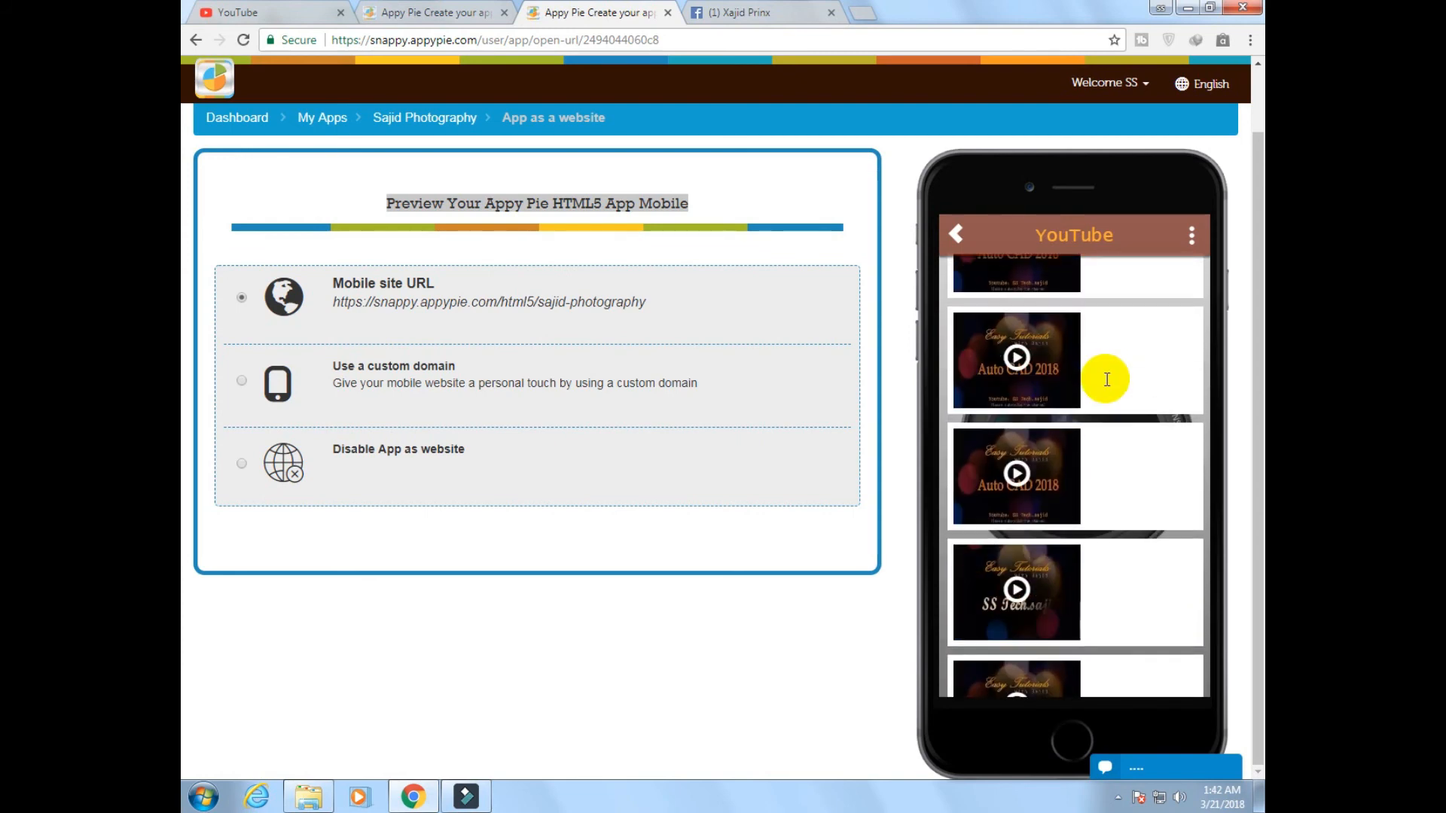
scroll(1107, 379, down, 5)
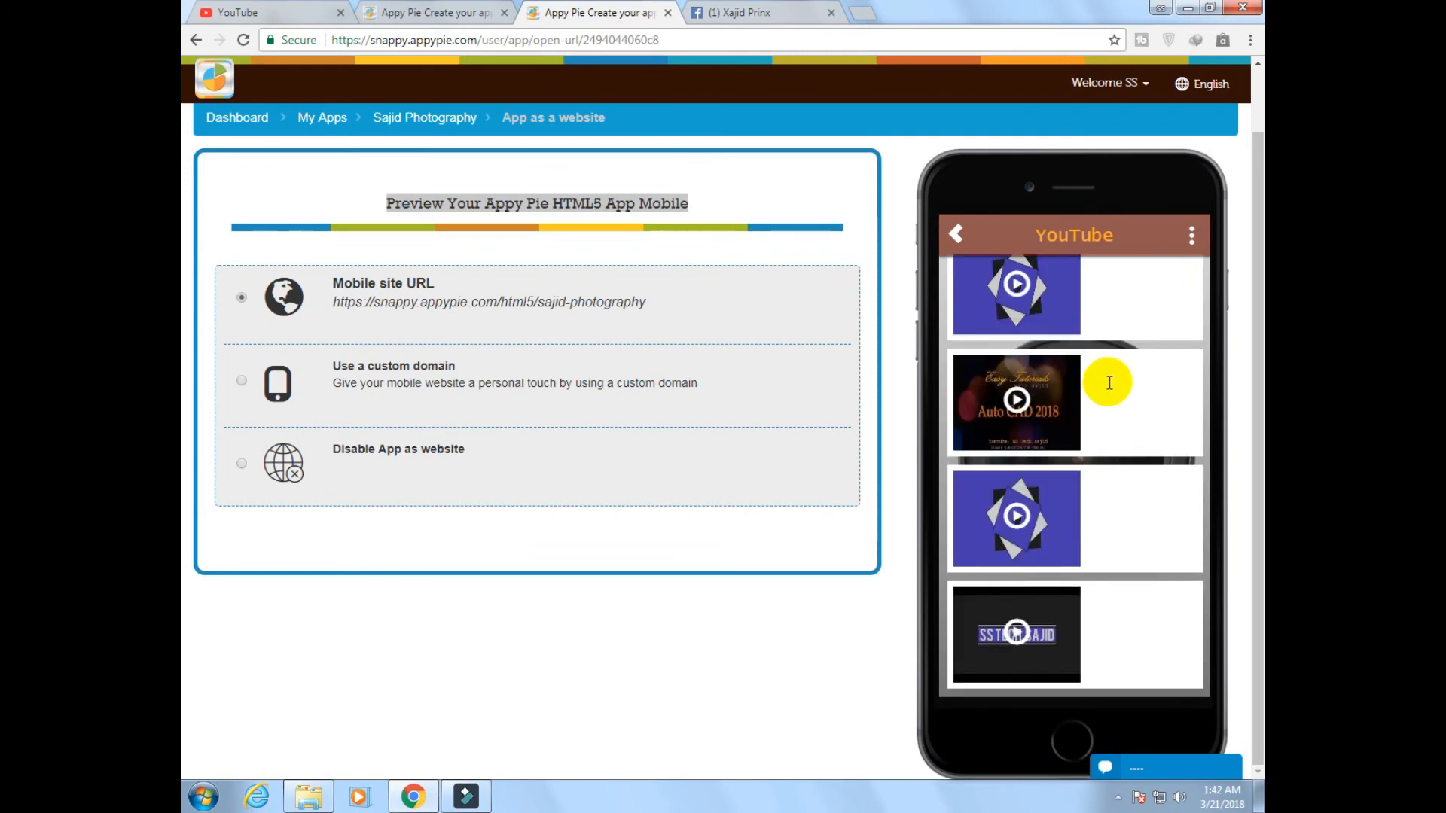
scroll(1108, 383, down, 5)
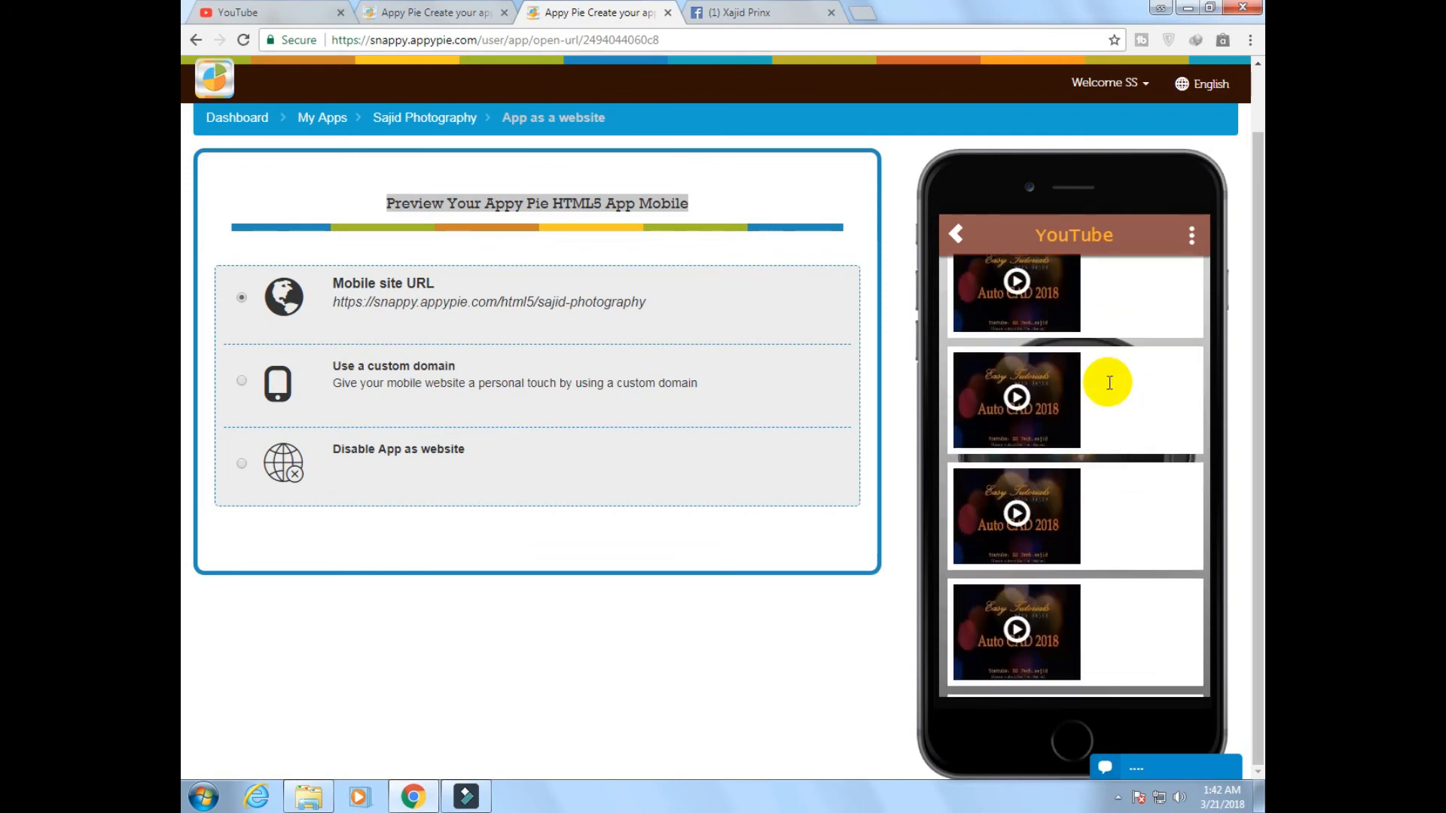
scroll(1109, 383, up, 5)
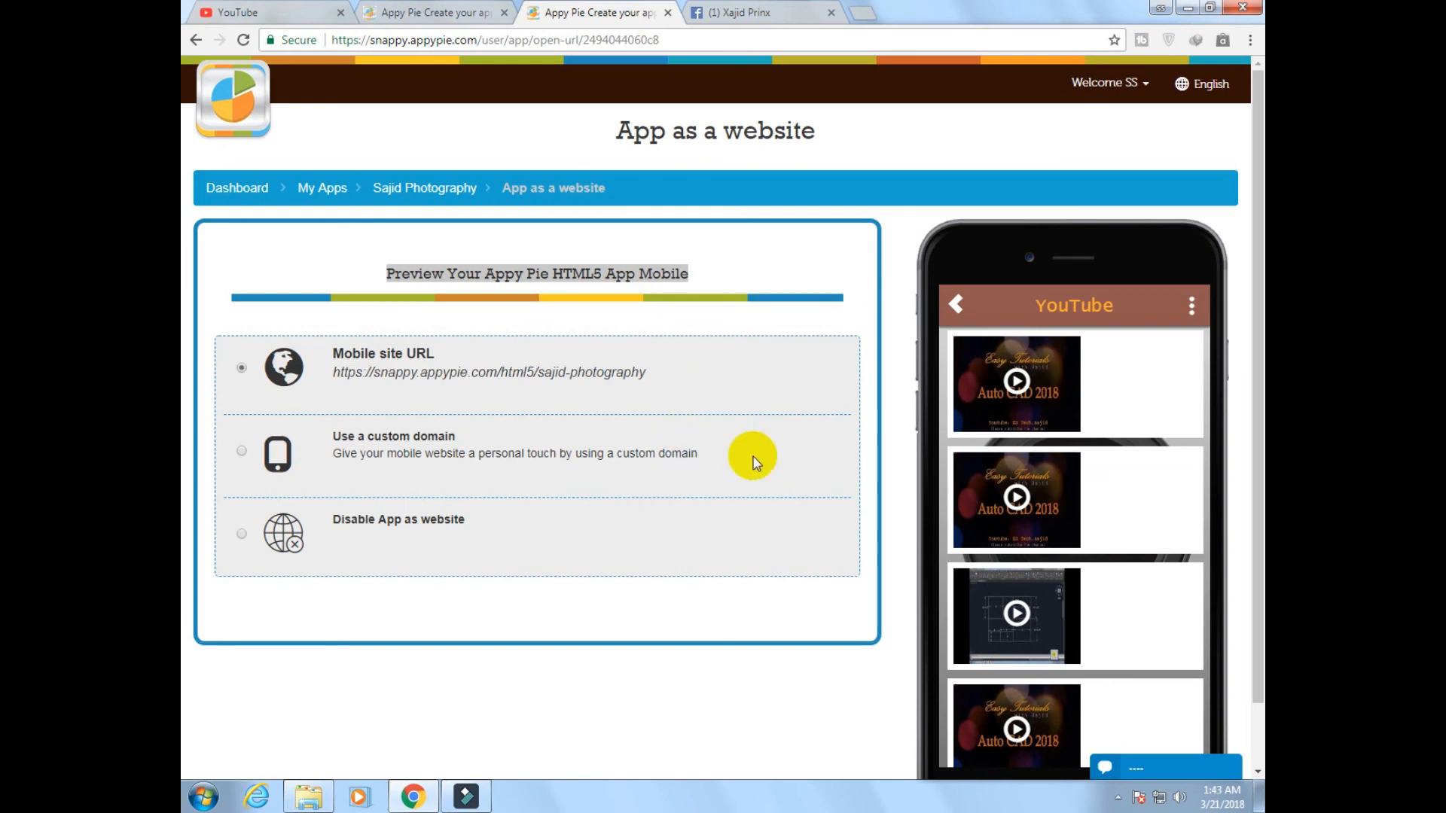
click(1115, 798)
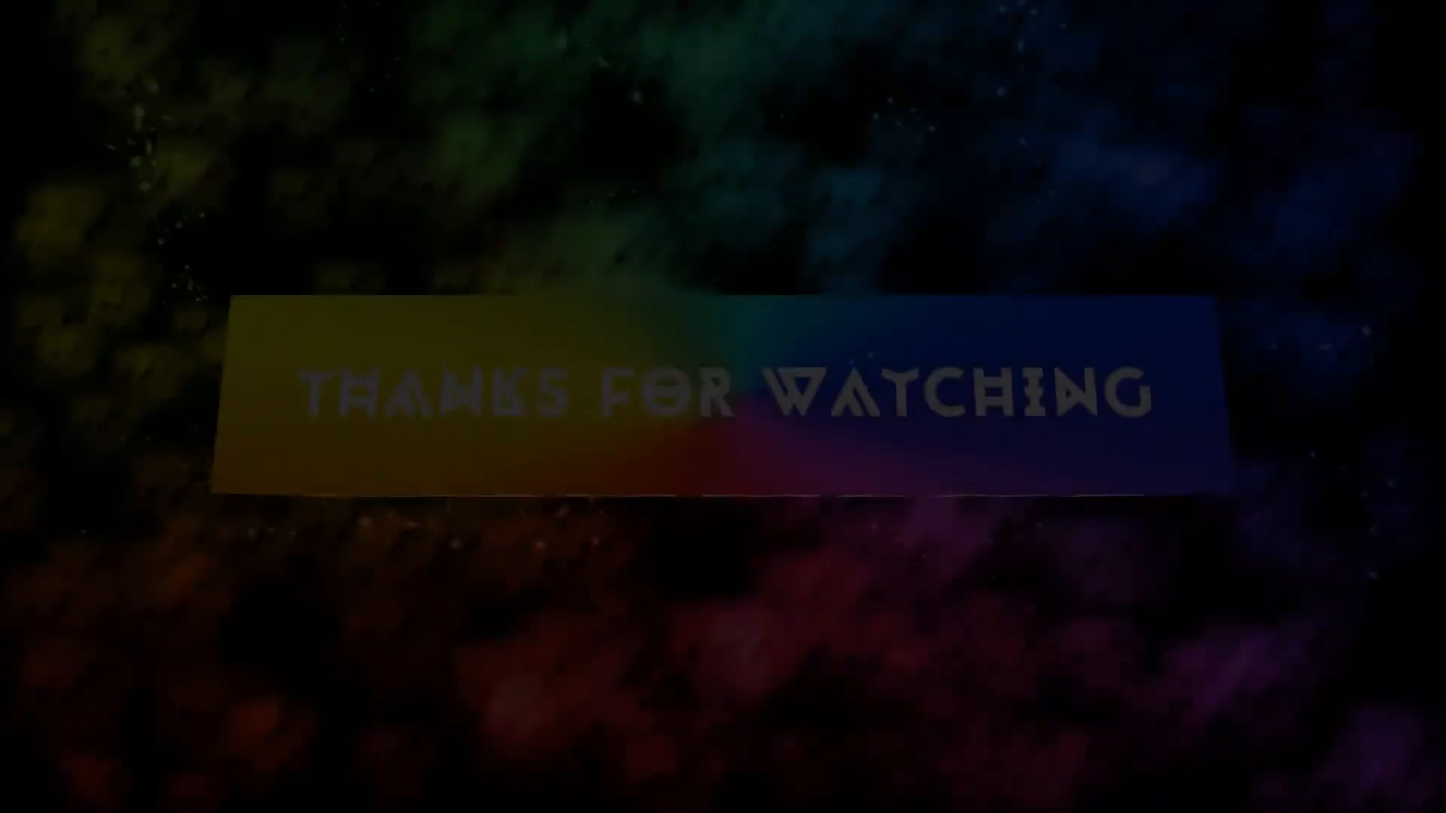